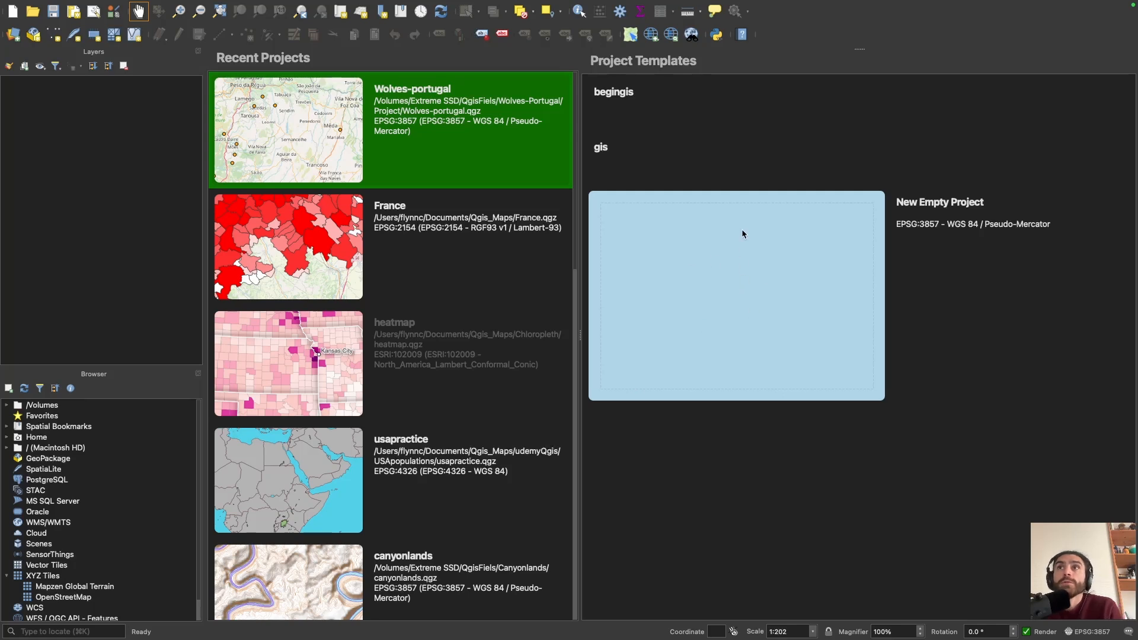
# Step: Create a new empty project and view the details of the installed QuickMapServices and OSMInfo plugins
pyautogui.click(710, 255)
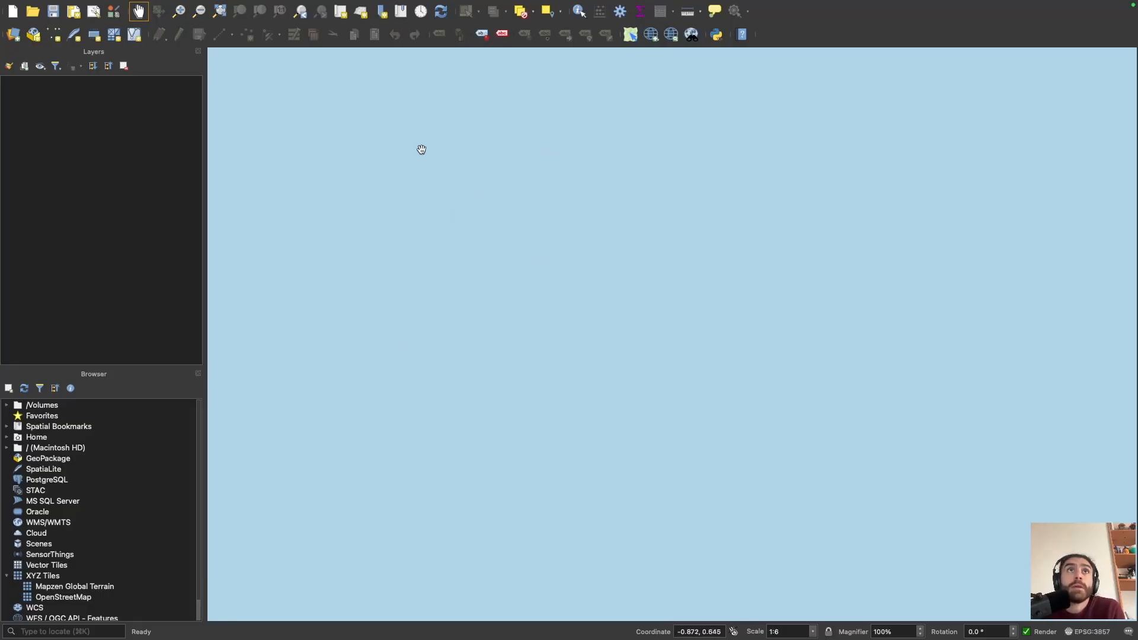
pyautogui.moveTo(286, 5)
pyautogui.click(240, 9)
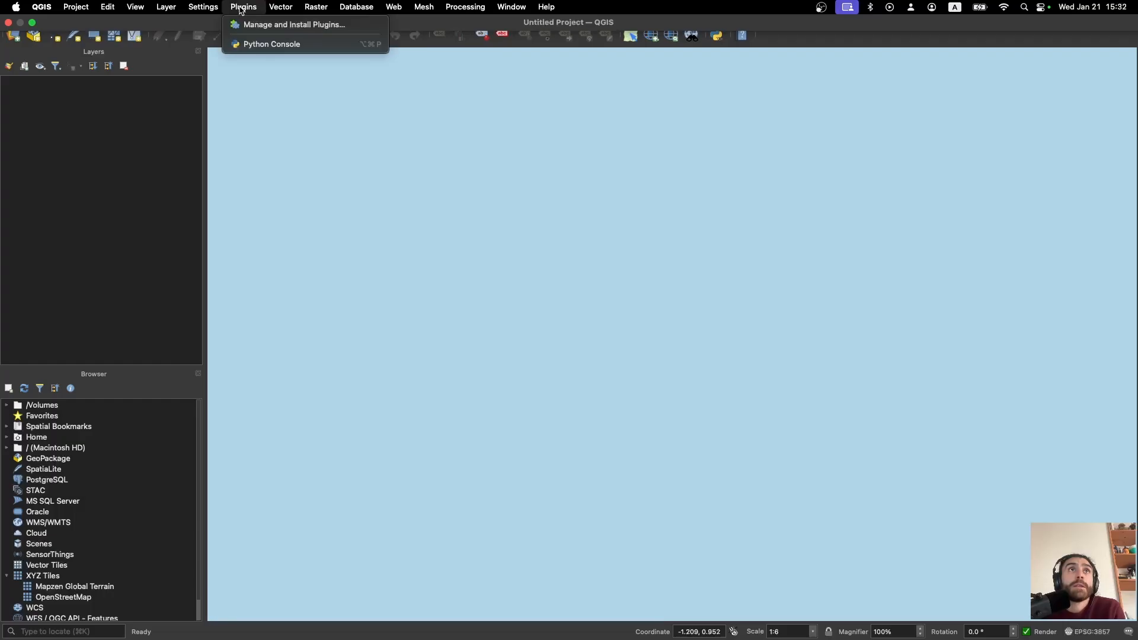
pyautogui.click(261, 29)
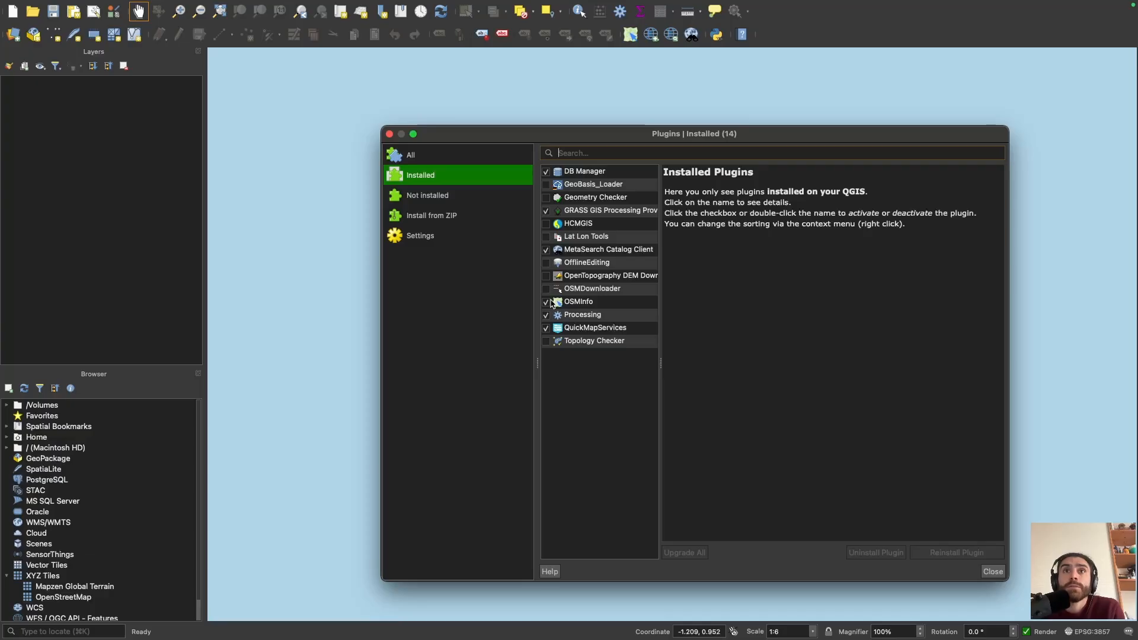
pyautogui.click(590, 330)
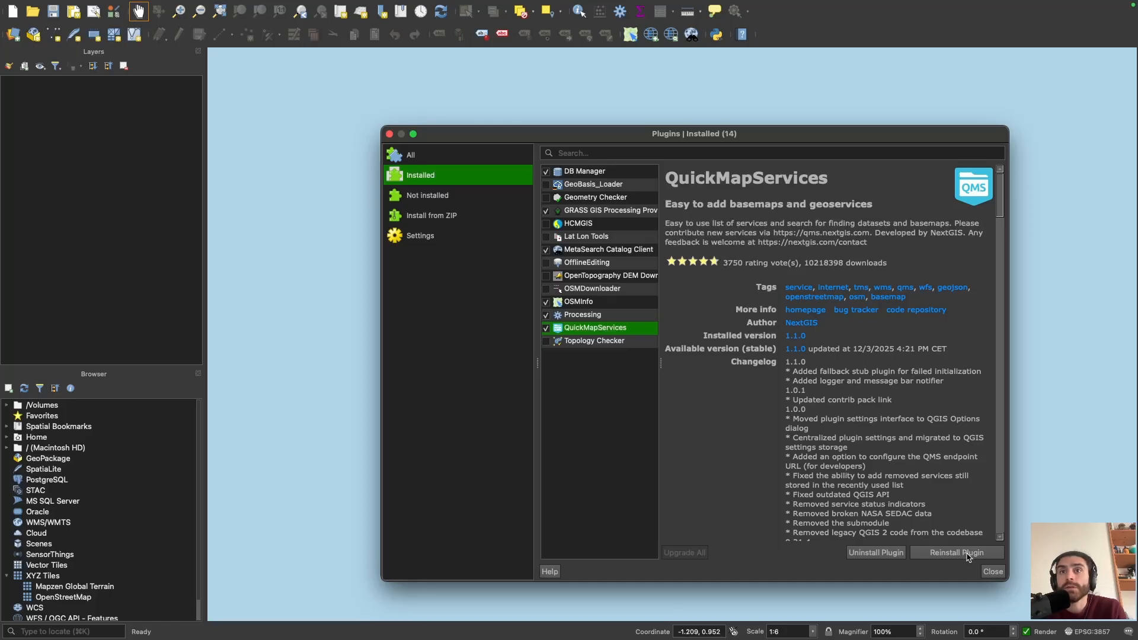
pyautogui.click(570, 303)
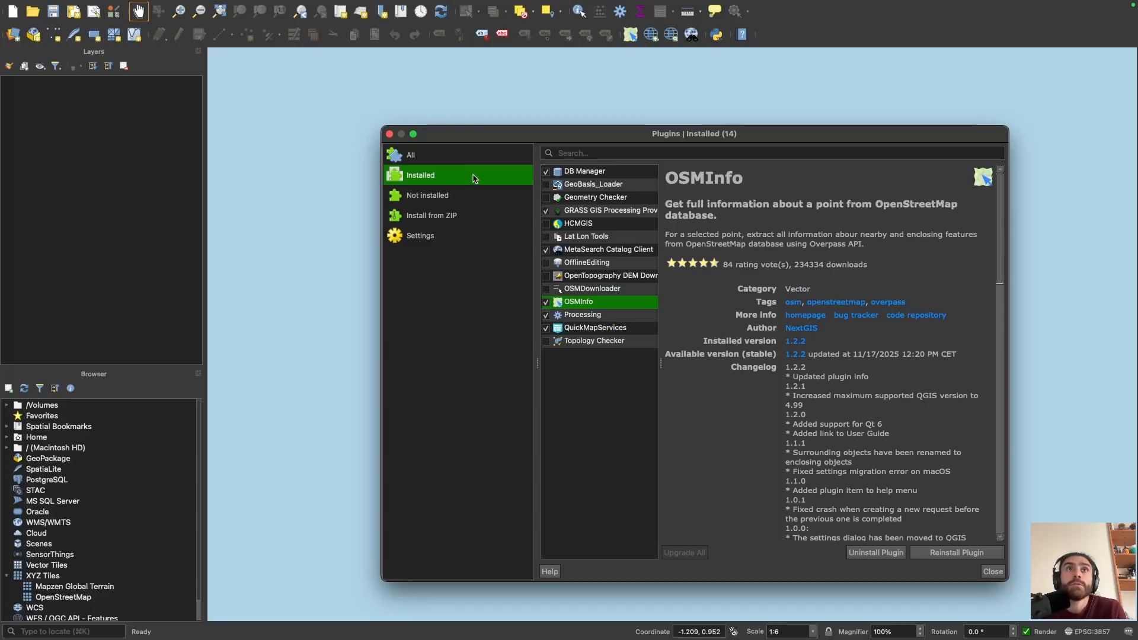
# Step: Find the GBIF Occurrences plugin among all available plugins, install it and close the plugin manager
pyautogui.click(467, 156)
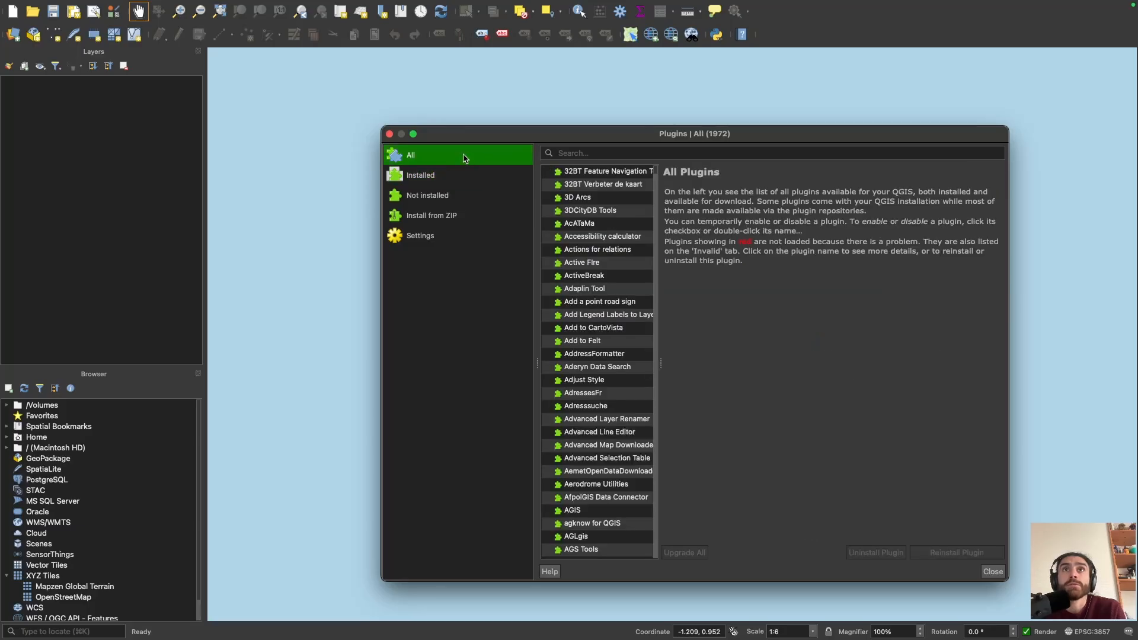
pyautogui.click(562, 152)
pyautogui.write('GBif')
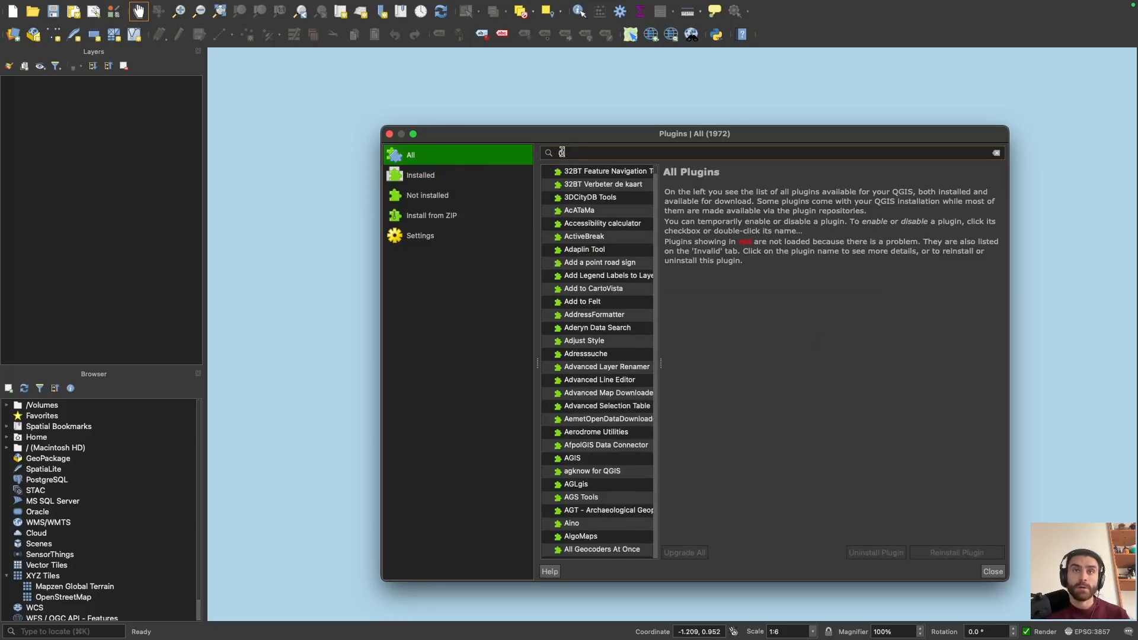
pyautogui.click(587, 187)
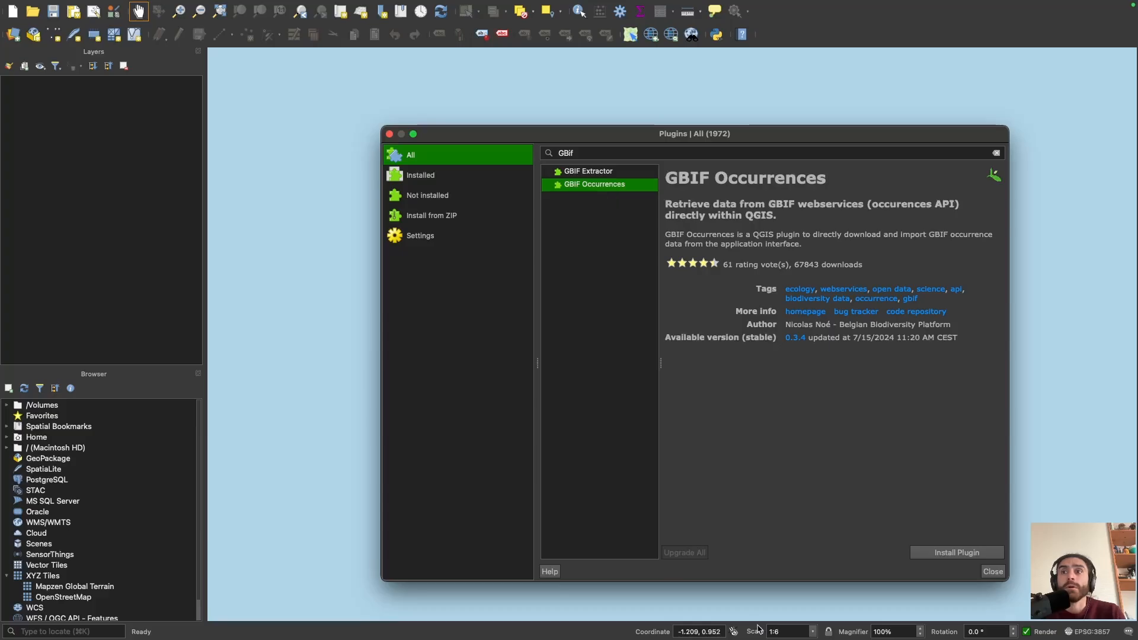
pyautogui.click(962, 553)
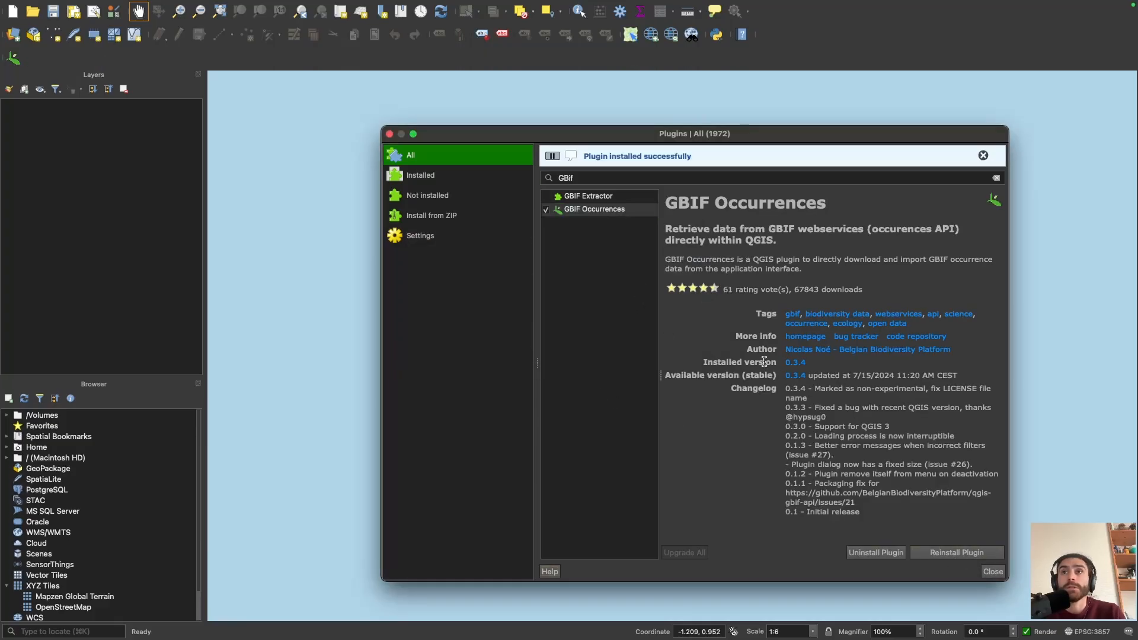
pyautogui.click(993, 571)
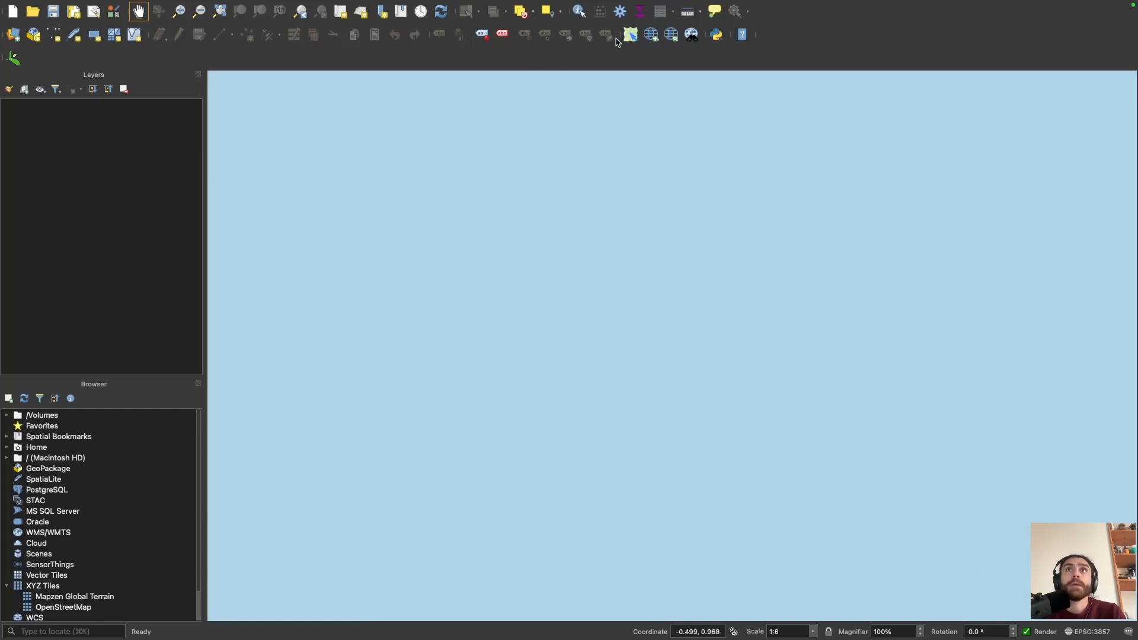
# Step: Reopen the plugin manager and show the full list of installed plugins with the search filter cleared
pyautogui.moveTo(245, 8)
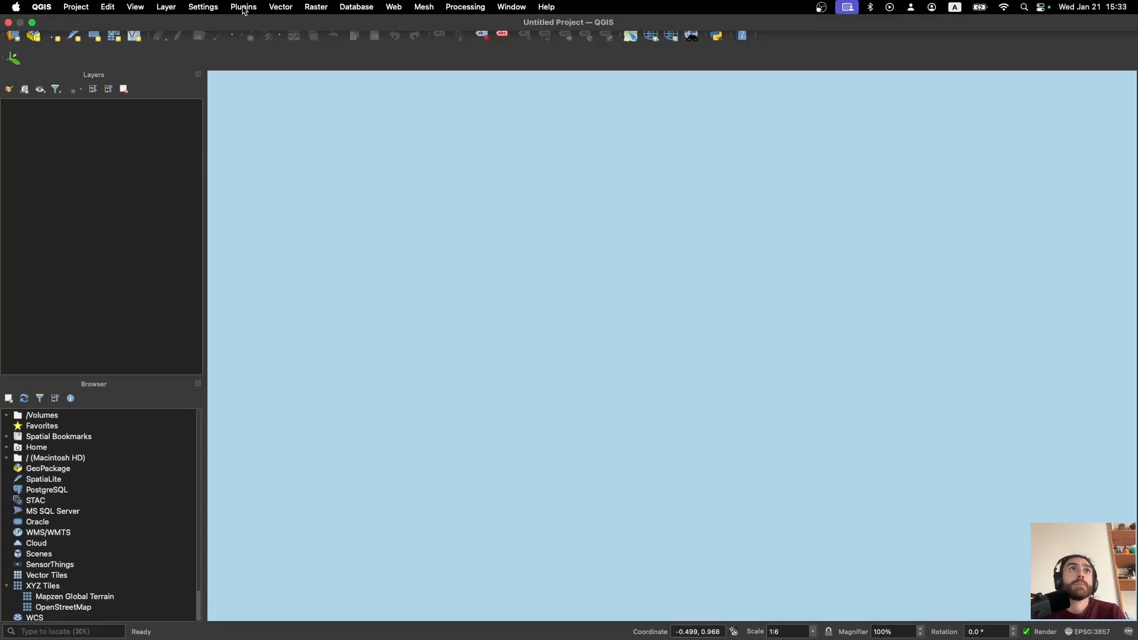
pyautogui.click(244, 8)
pyautogui.click(254, 24)
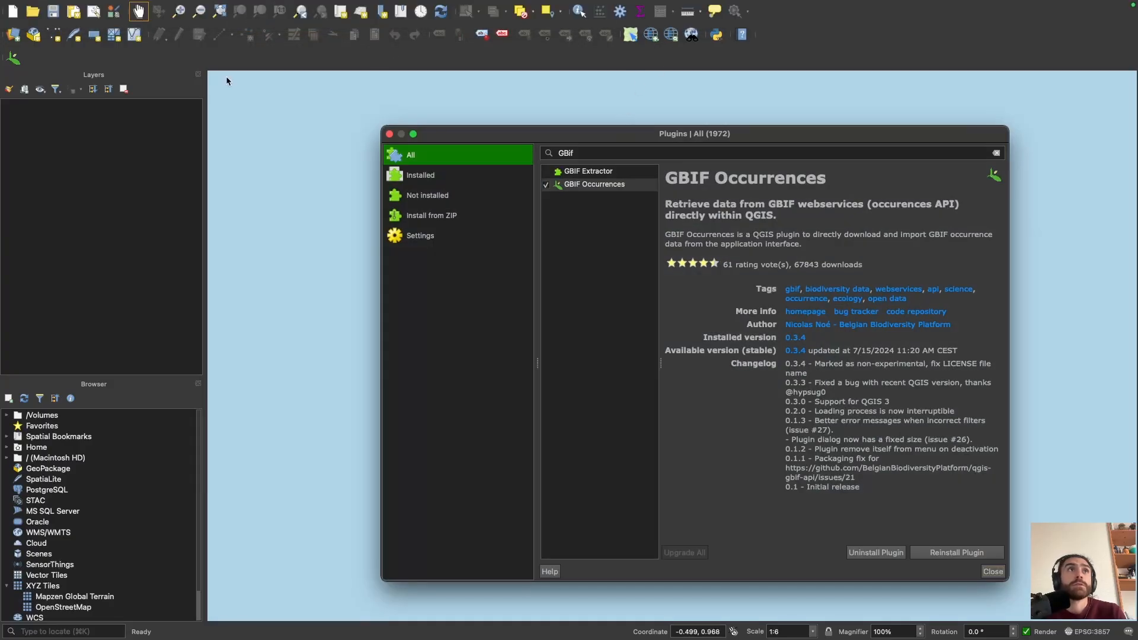
pyautogui.click(400, 177)
pyautogui.doubleClick(583, 154)
pyautogui.press('BackSpace')
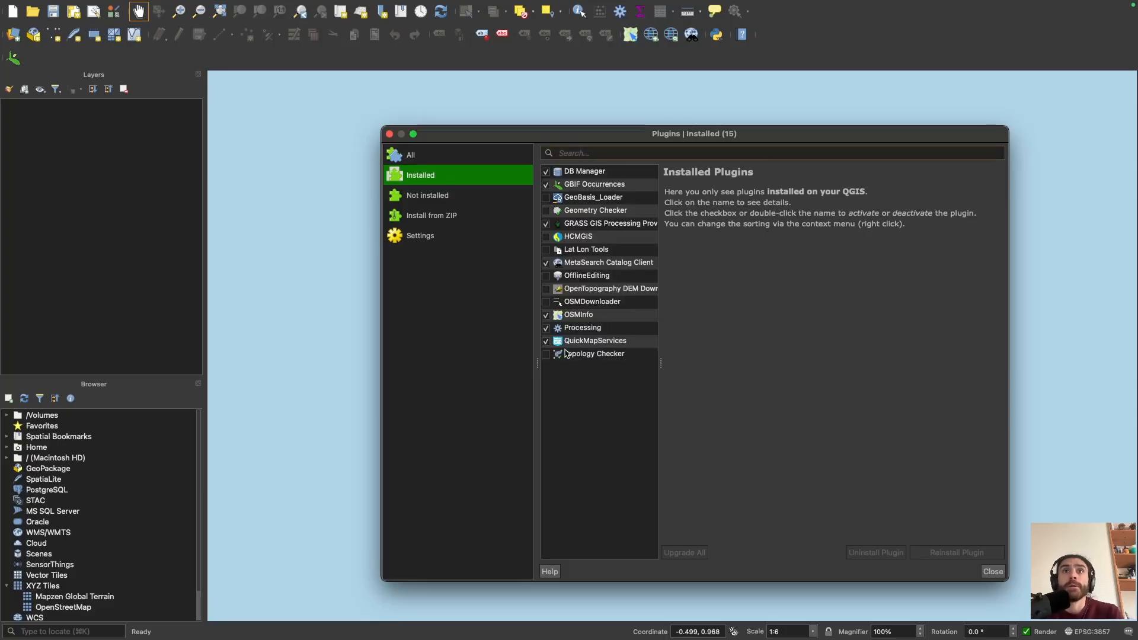
# Step: Toggle the QuickMapServices plugin off and on several times, leaving it enabled
pyautogui.click(546, 343)
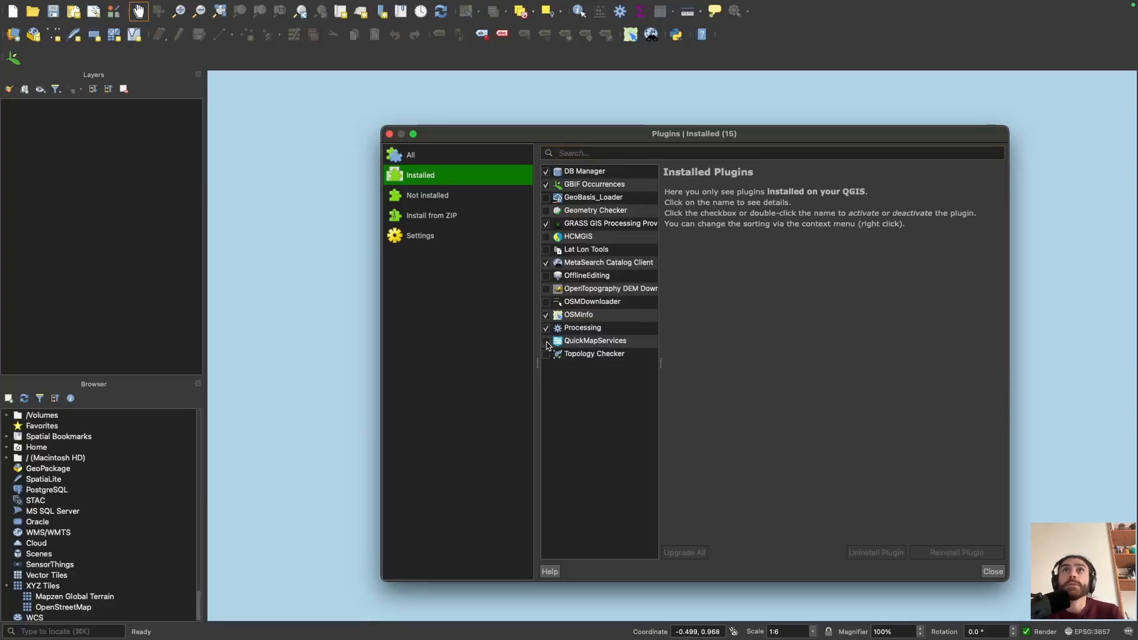
pyautogui.click(546, 343)
pyautogui.click(546, 343)
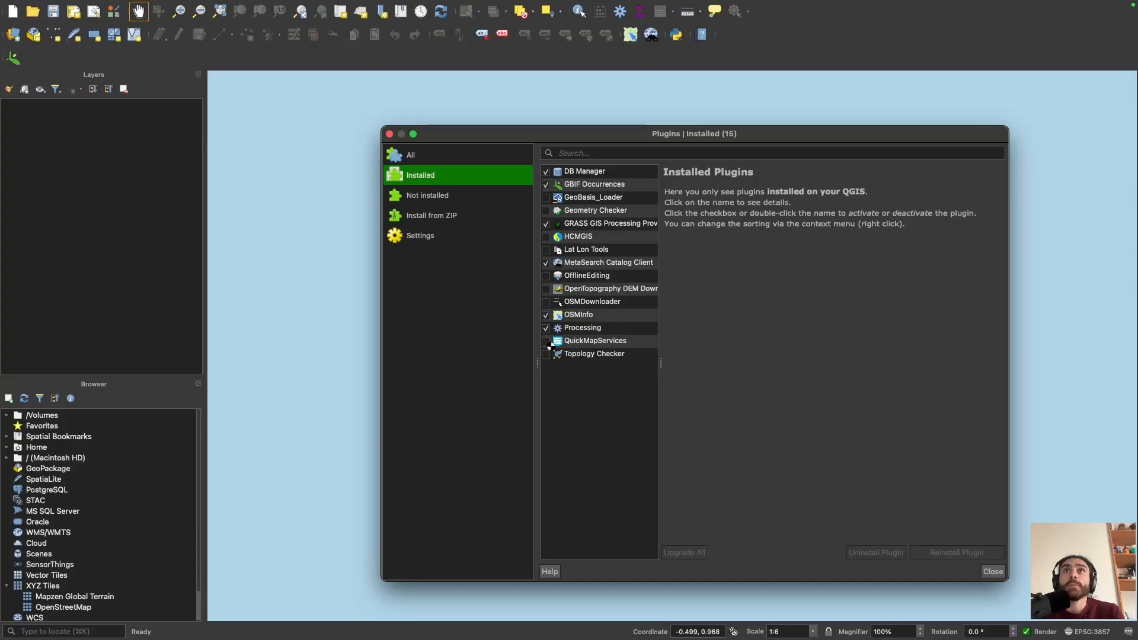
pyautogui.click(547, 343)
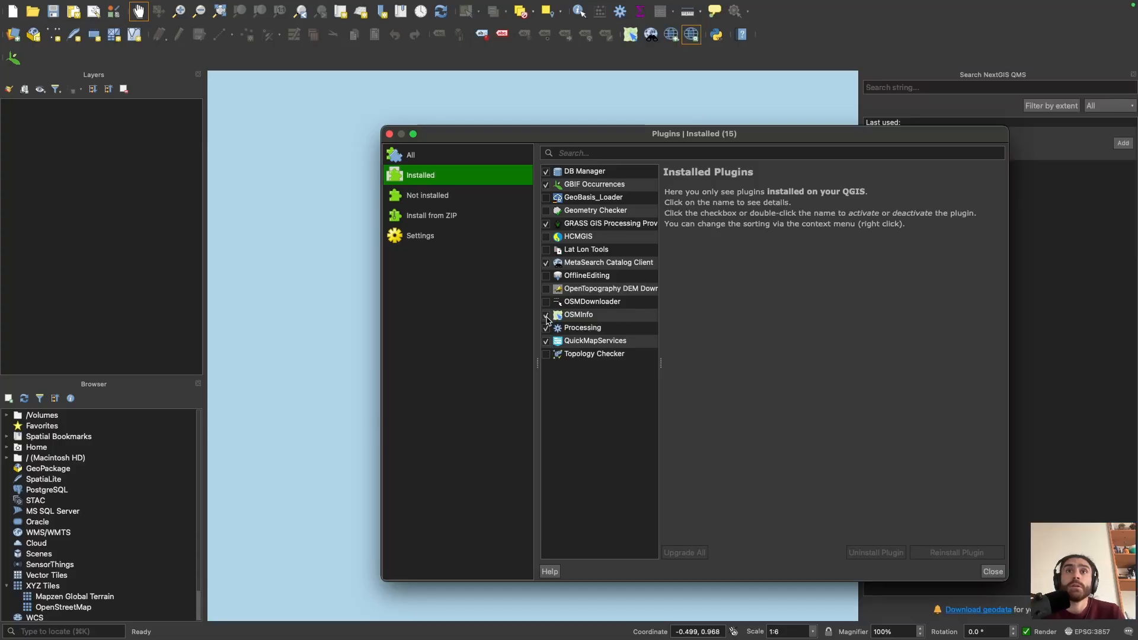
pyautogui.click(546, 343)
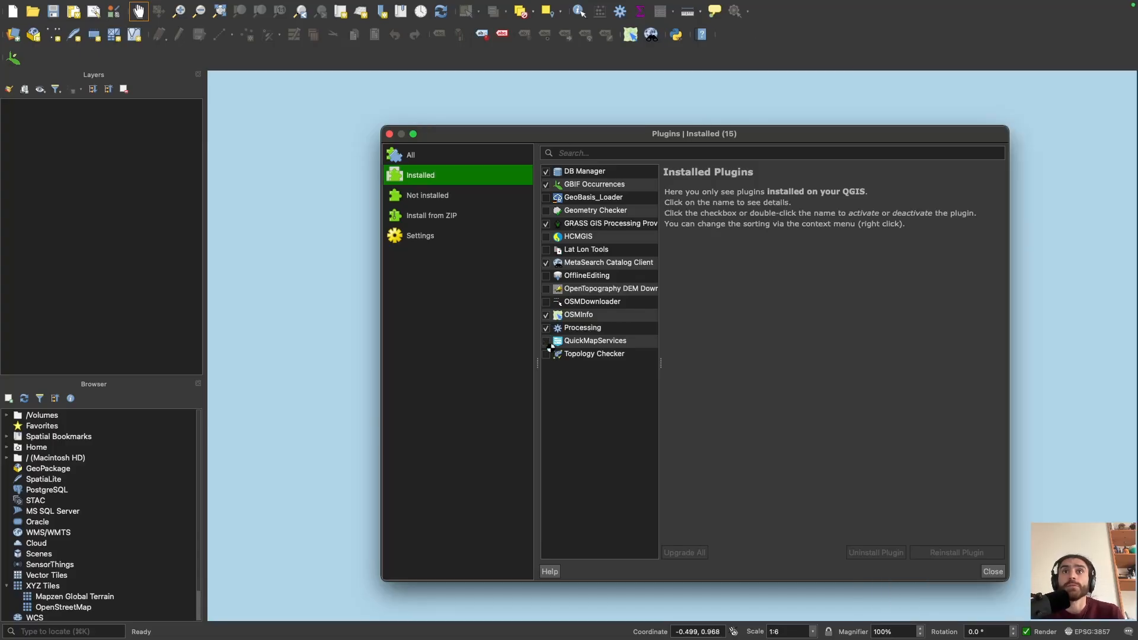
pyautogui.click(547, 343)
# Step: Disable and re-enable the OSMInfo plugin, and close the plugin manager
pyautogui.click(546, 319)
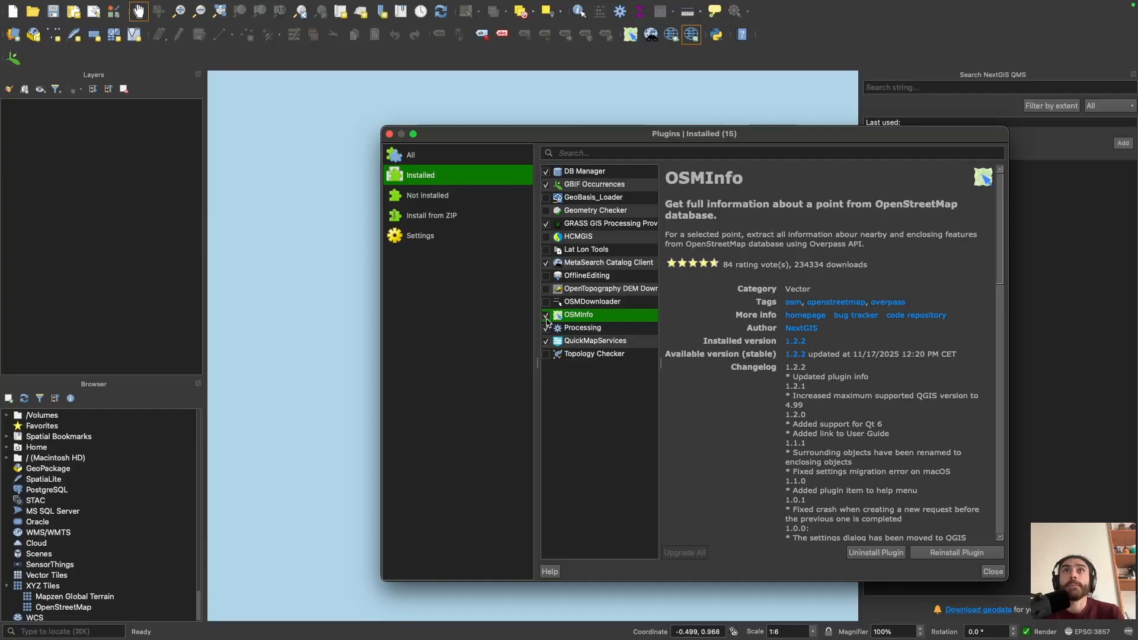
pyautogui.click(547, 315)
pyautogui.click(547, 316)
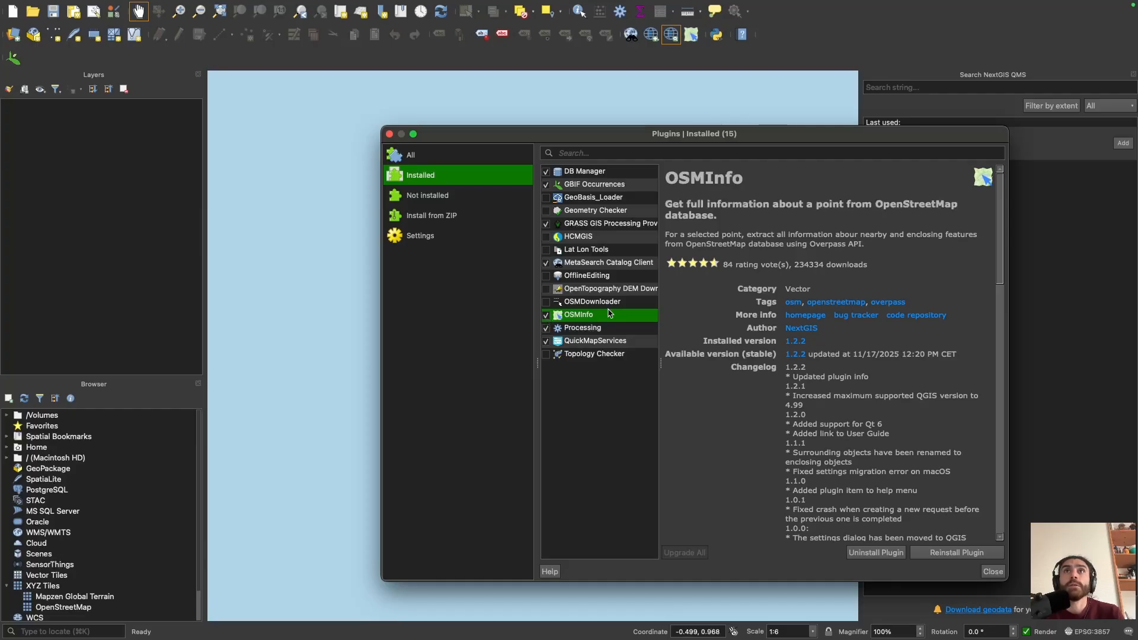
pyautogui.click(390, 135)
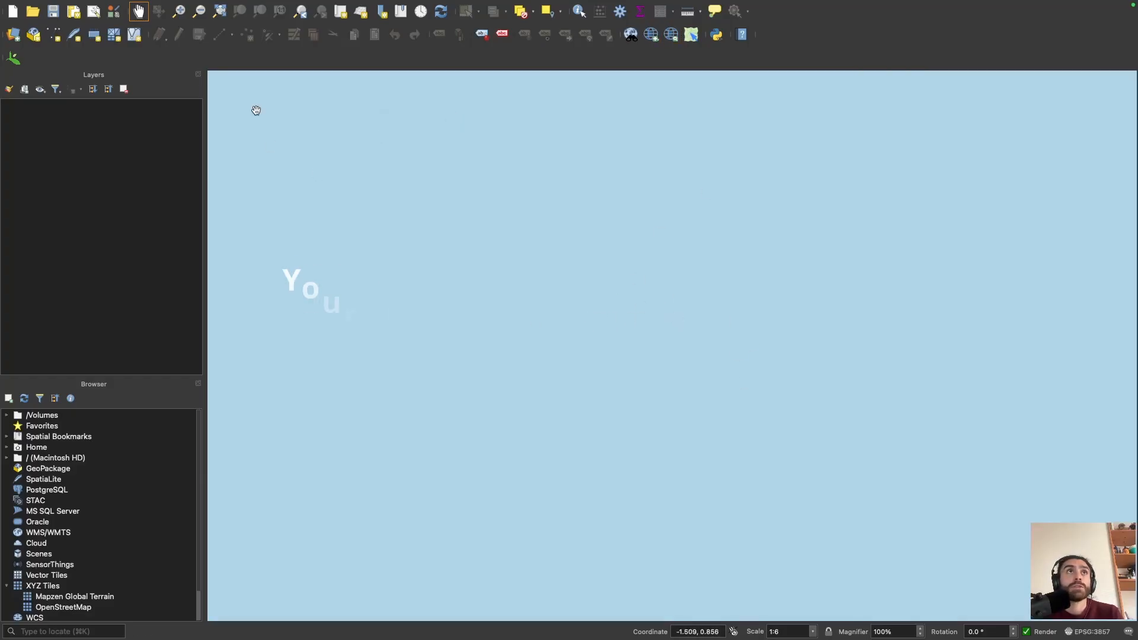
# Step: Open the application options and look over the general settings, including the available locales
pyautogui.click(204, 9)
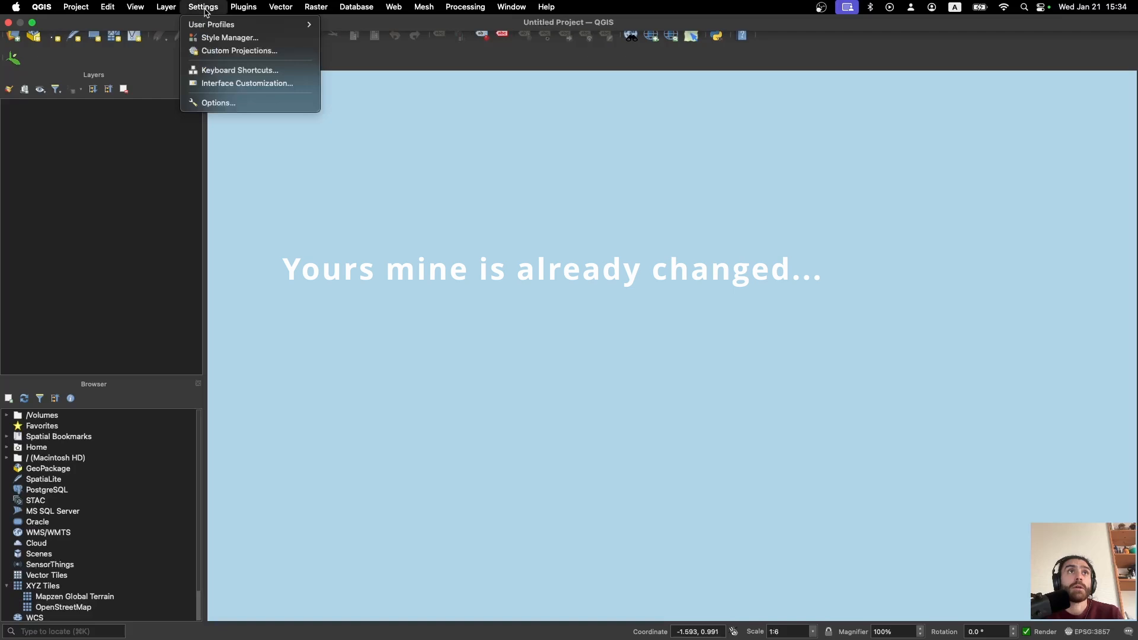
pyautogui.click(218, 105)
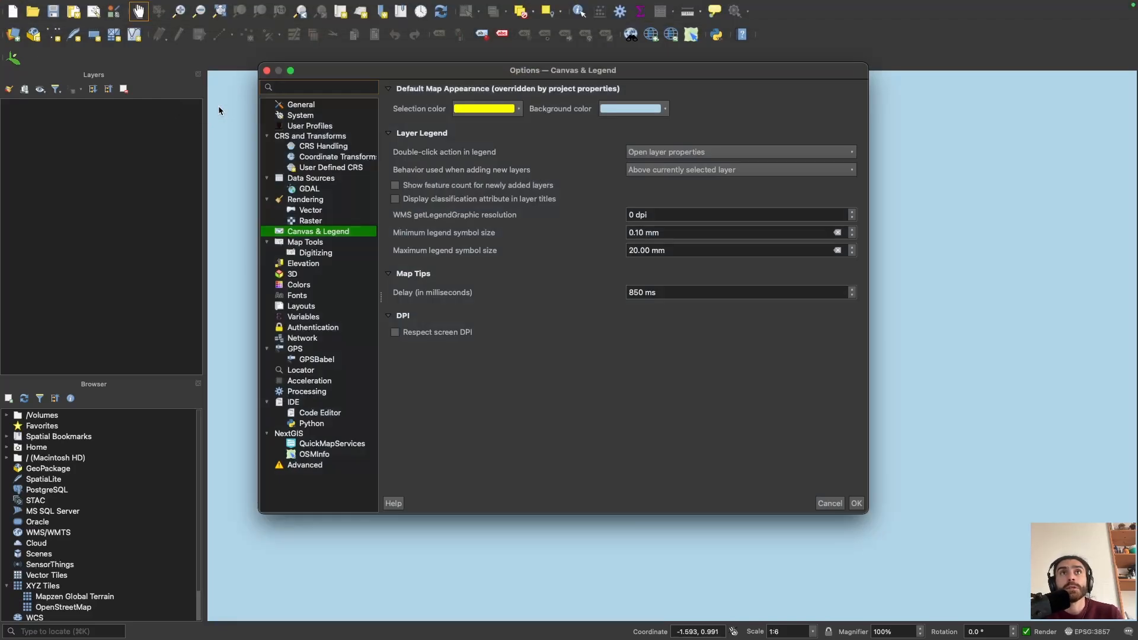
pyautogui.click(322, 107)
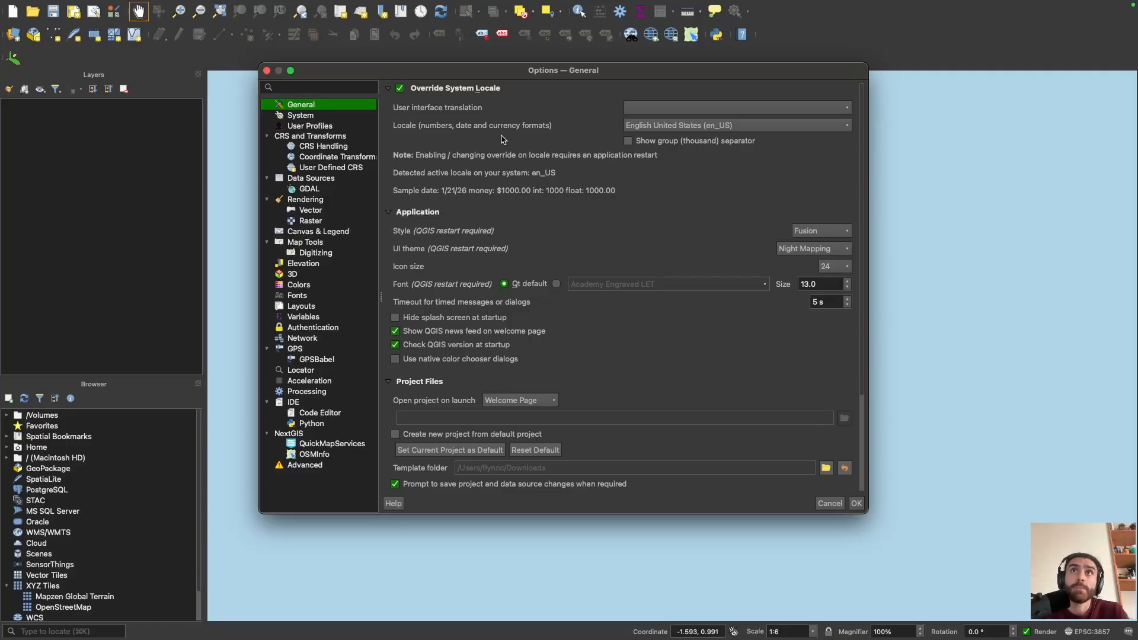
pyautogui.click(647, 129)
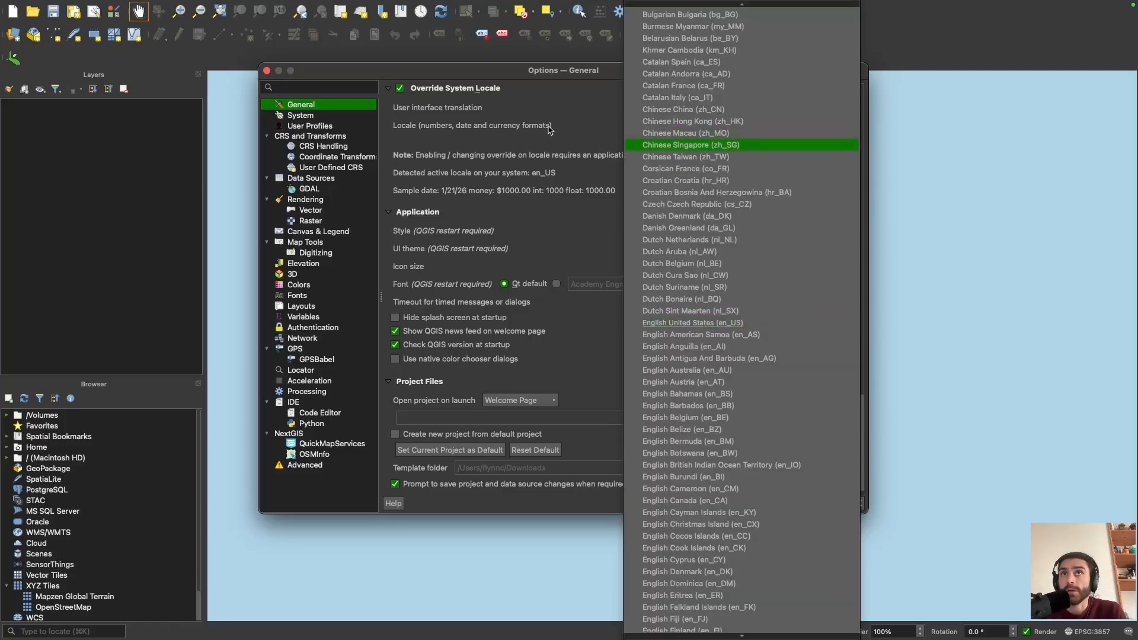
pyautogui.click(550, 130)
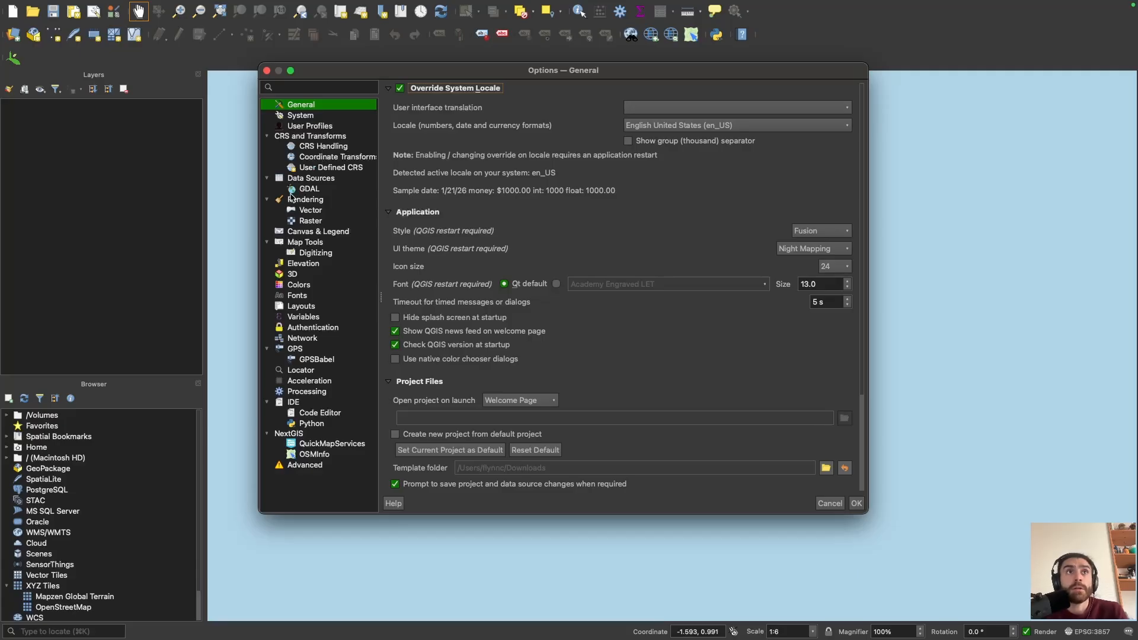
# Step: Set the default map canvas background color to the standard light blue in the application options and apply it
pyautogui.click(300, 233)
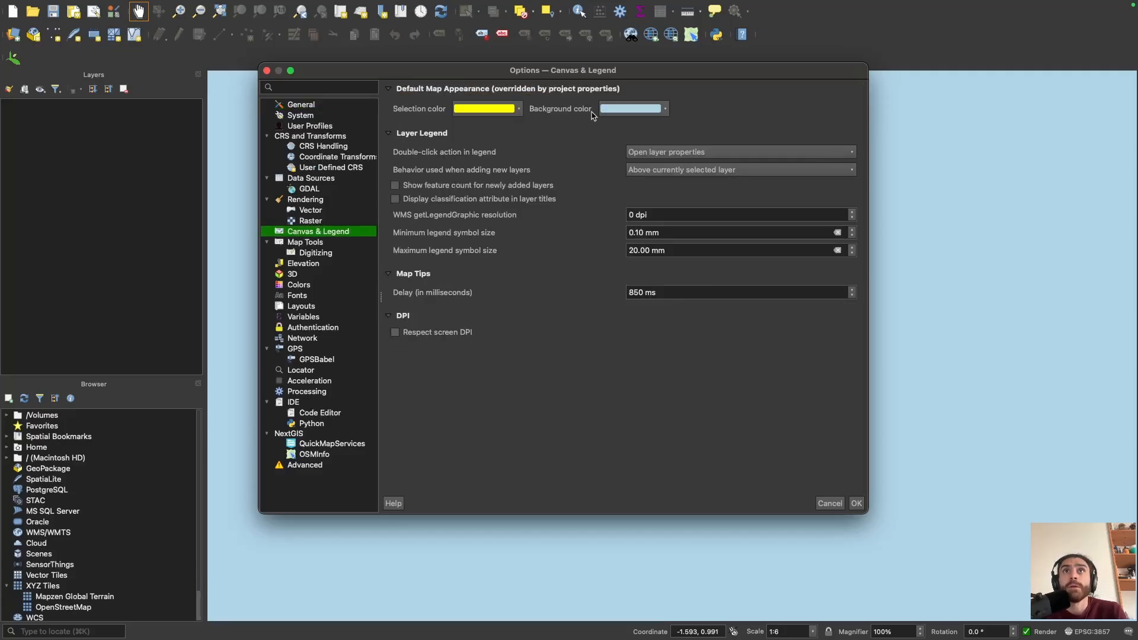
pyautogui.click(665, 111)
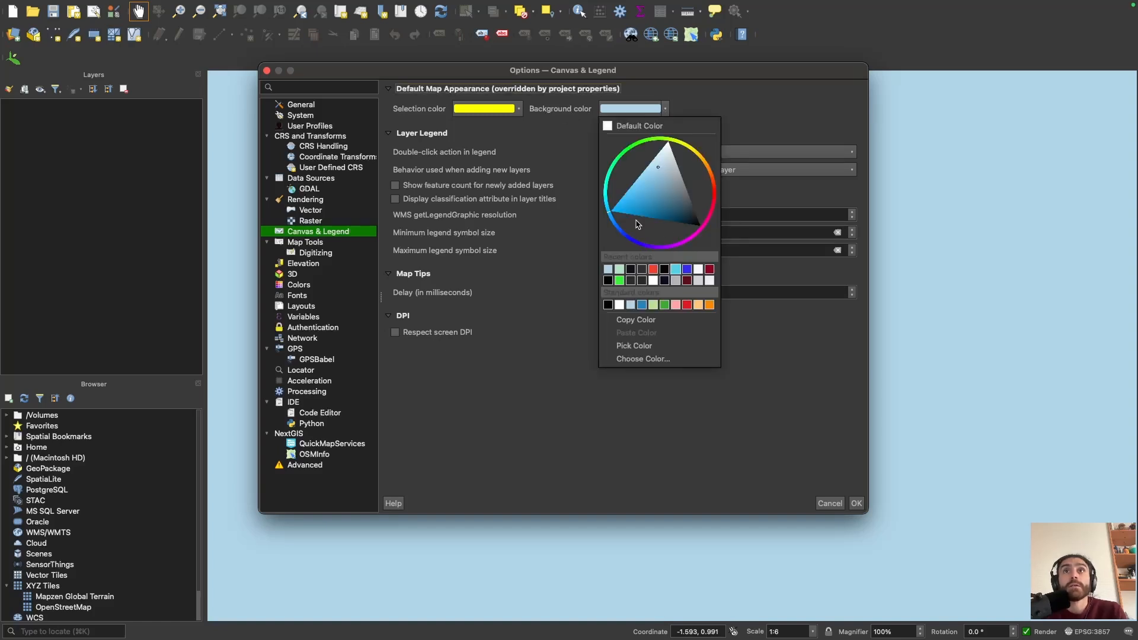
pyautogui.click(639, 359)
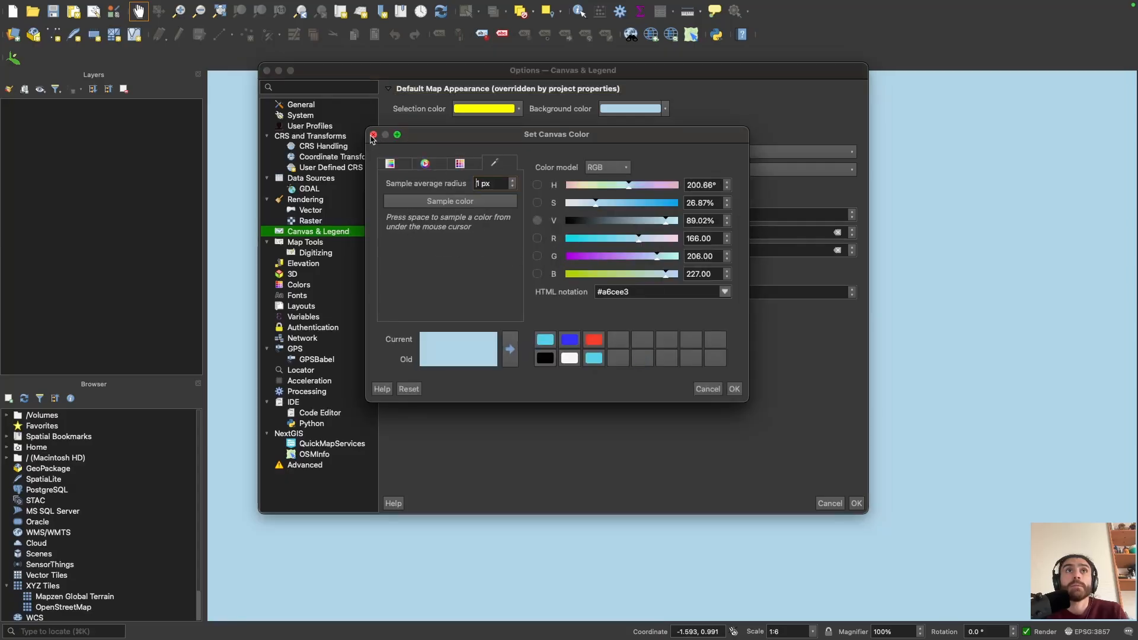
pyautogui.click(373, 135)
pyautogui.click(665, 111)
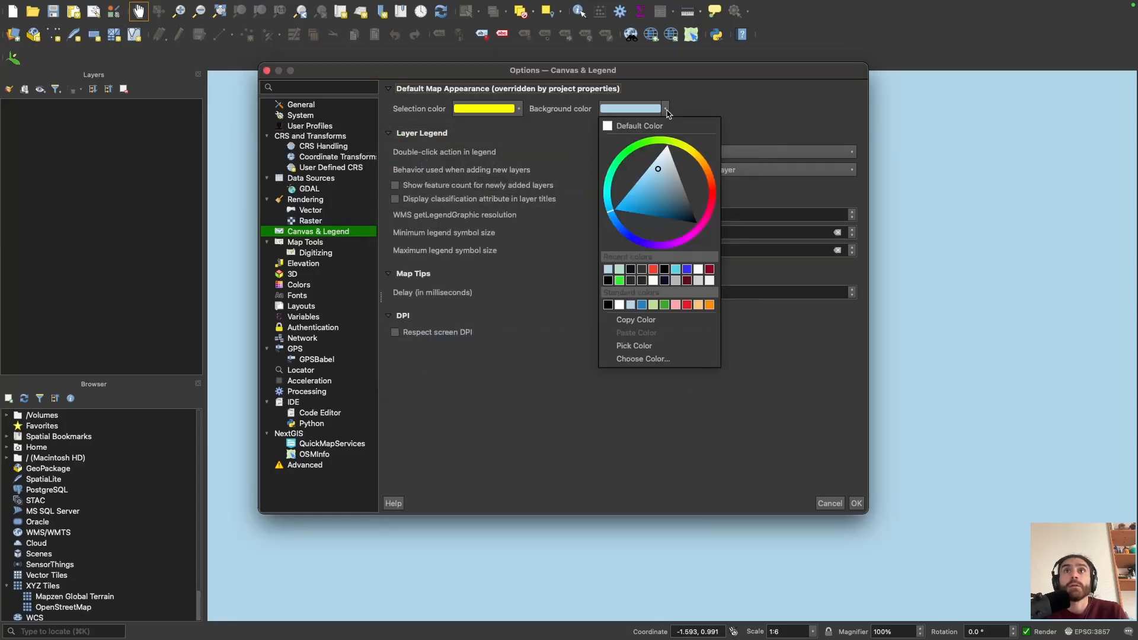
pyautogui.click(631, 305)
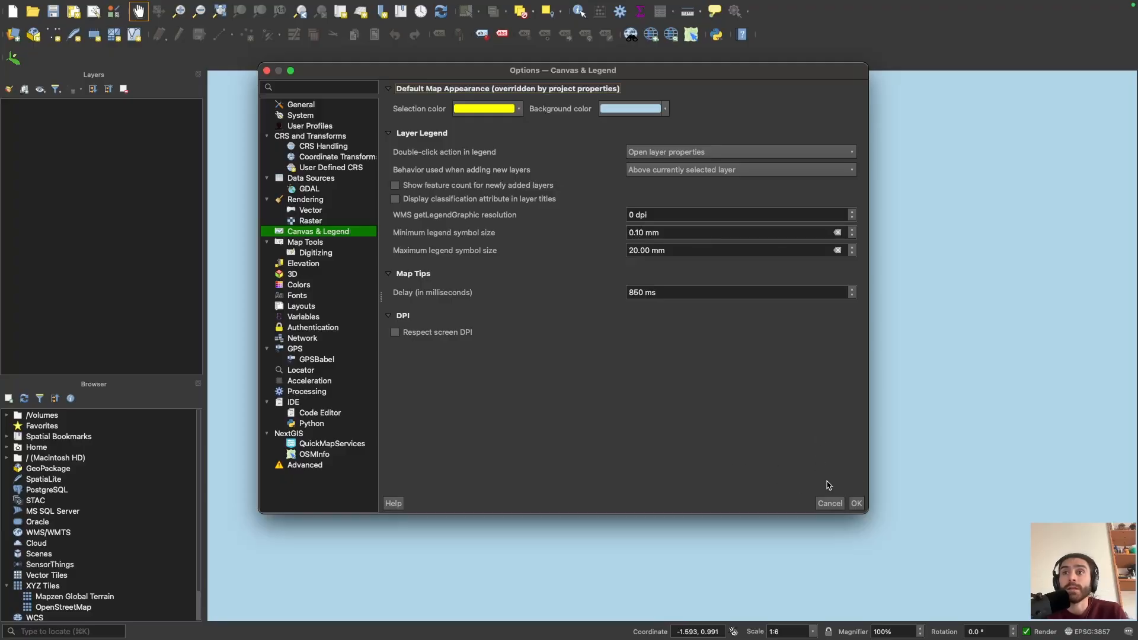
pyautogui.click(856, 503)
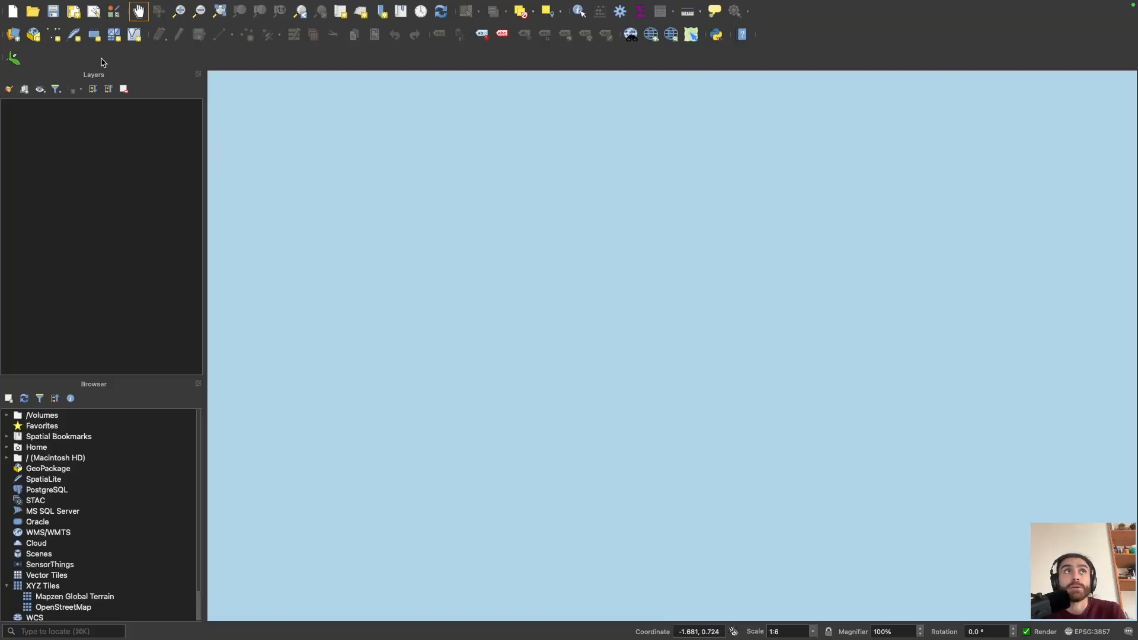
# Step: Set the project's background color to the darker standard blue in the project properties and apply it
pyautogui.click(78, 7)
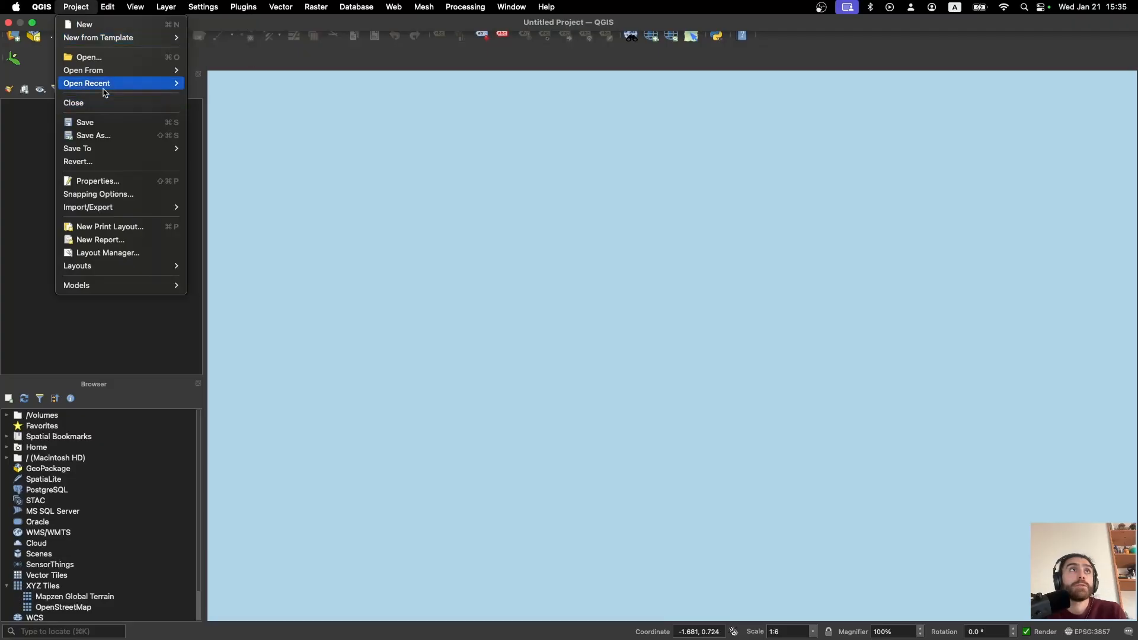
pyautogui.click(117, 180)
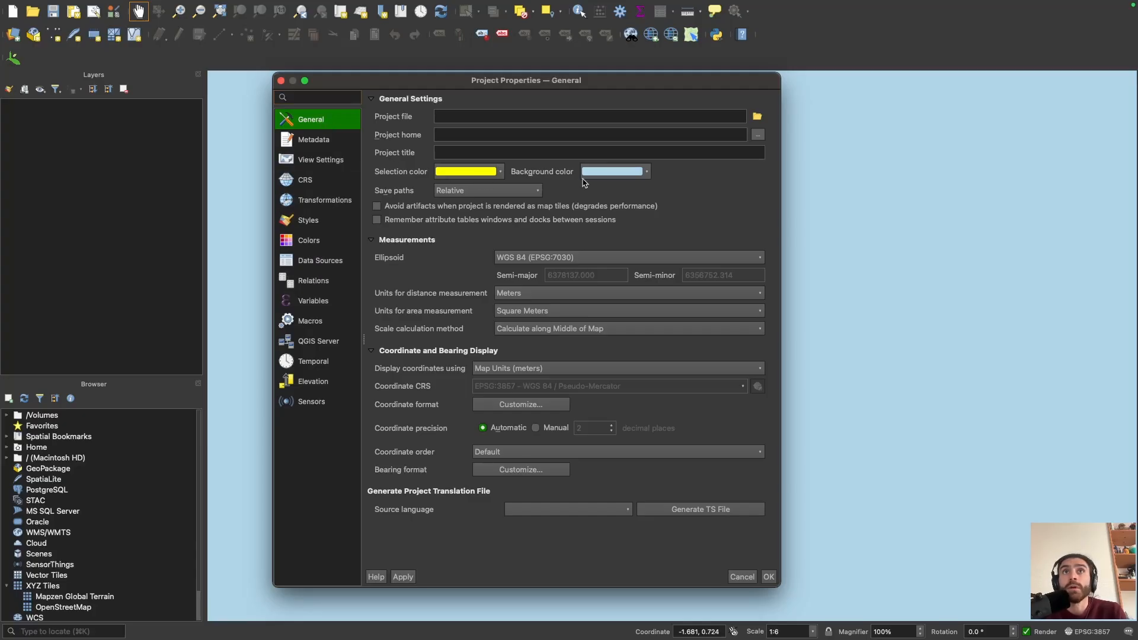
pyautogui.click(647, 172)
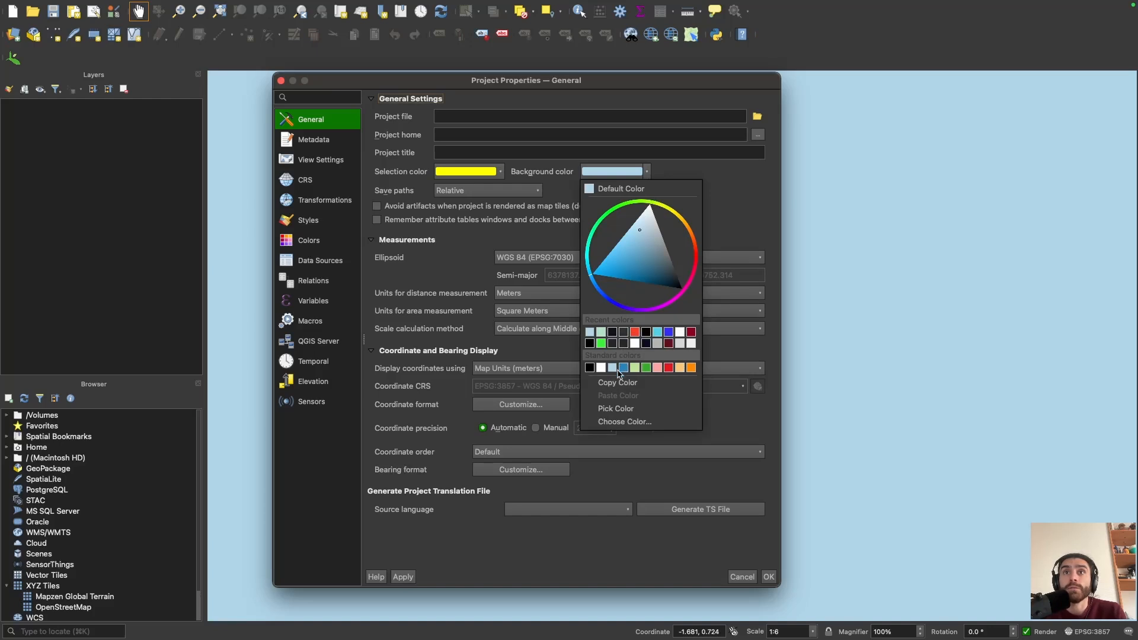
pyautogui.click(624, 367)
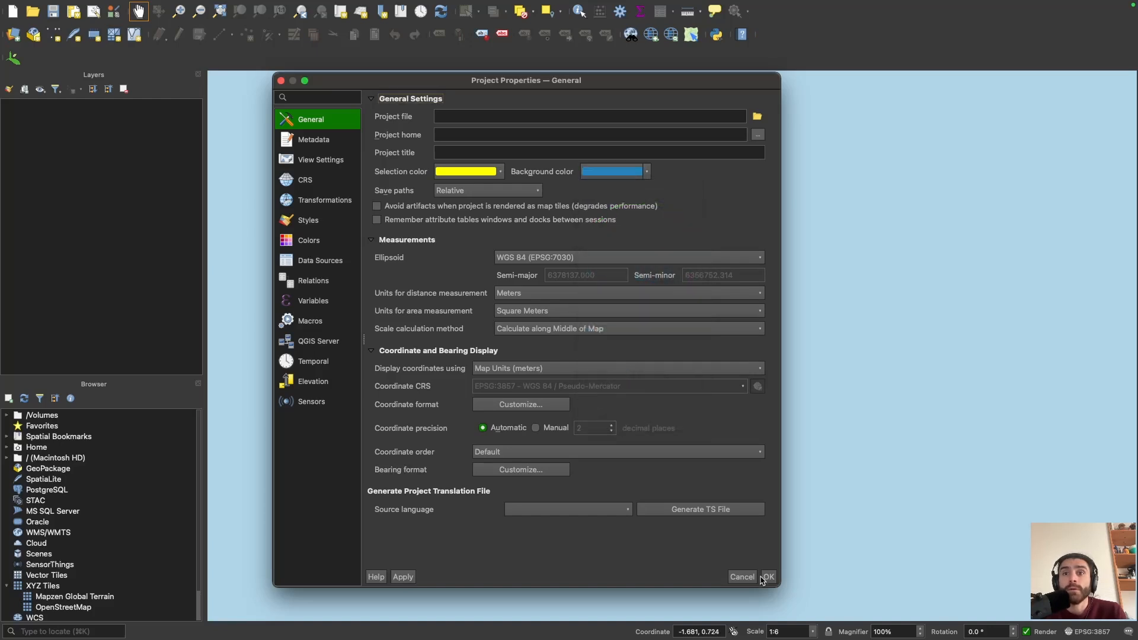
pyautogui.click(405, 576)
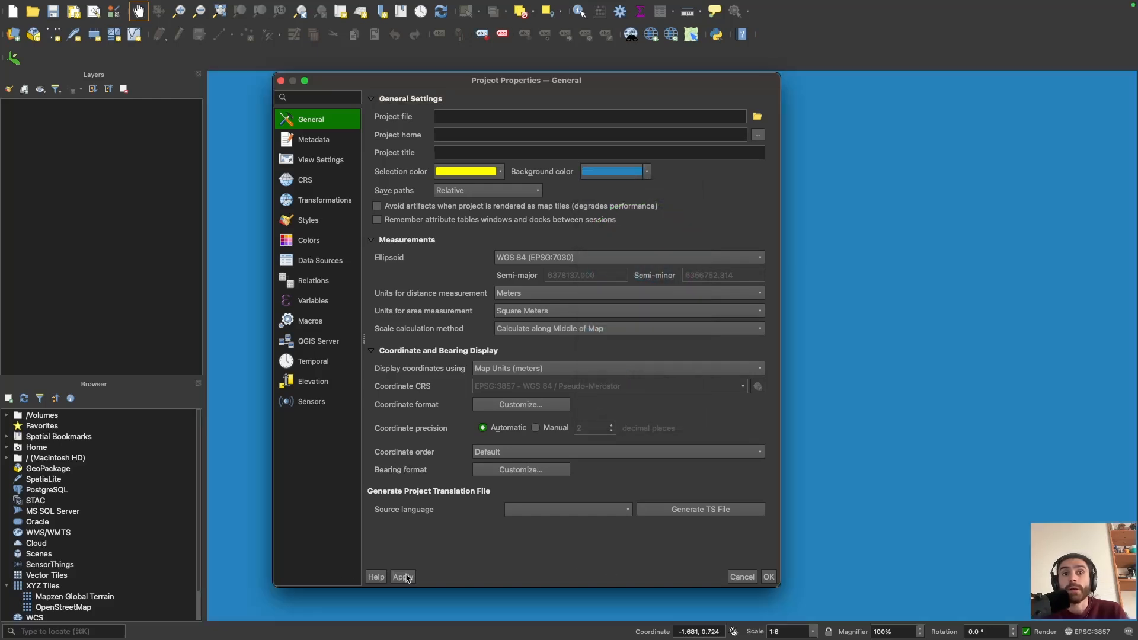
pyautogui.click(768, 577)
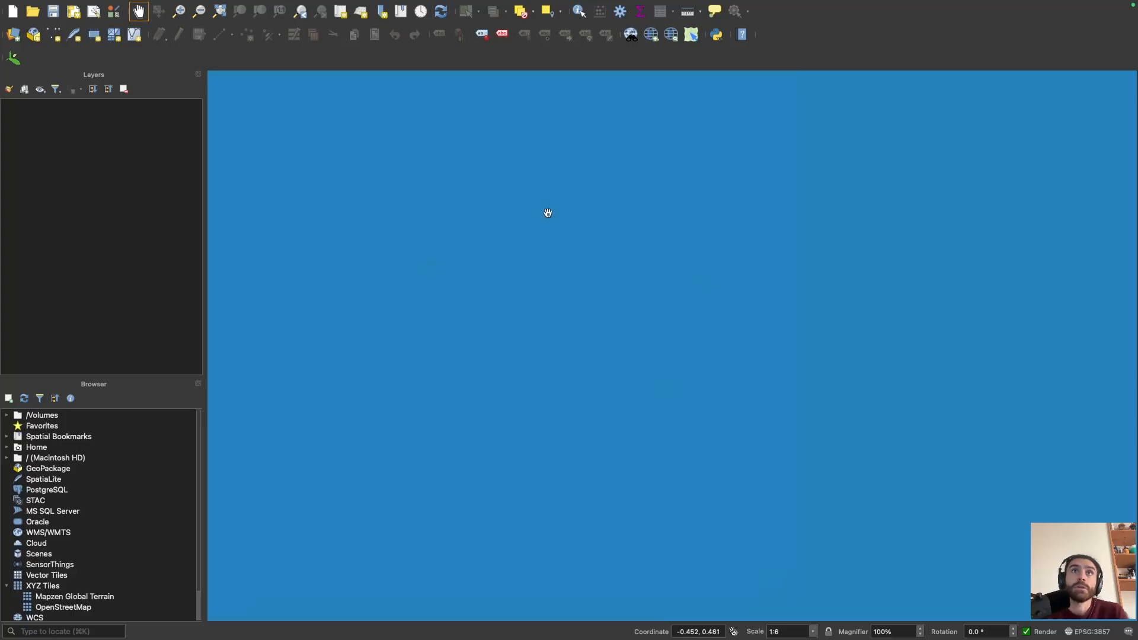
pyautogui.moveTo(476, 247); pyautogui.dragTo(665, 343)
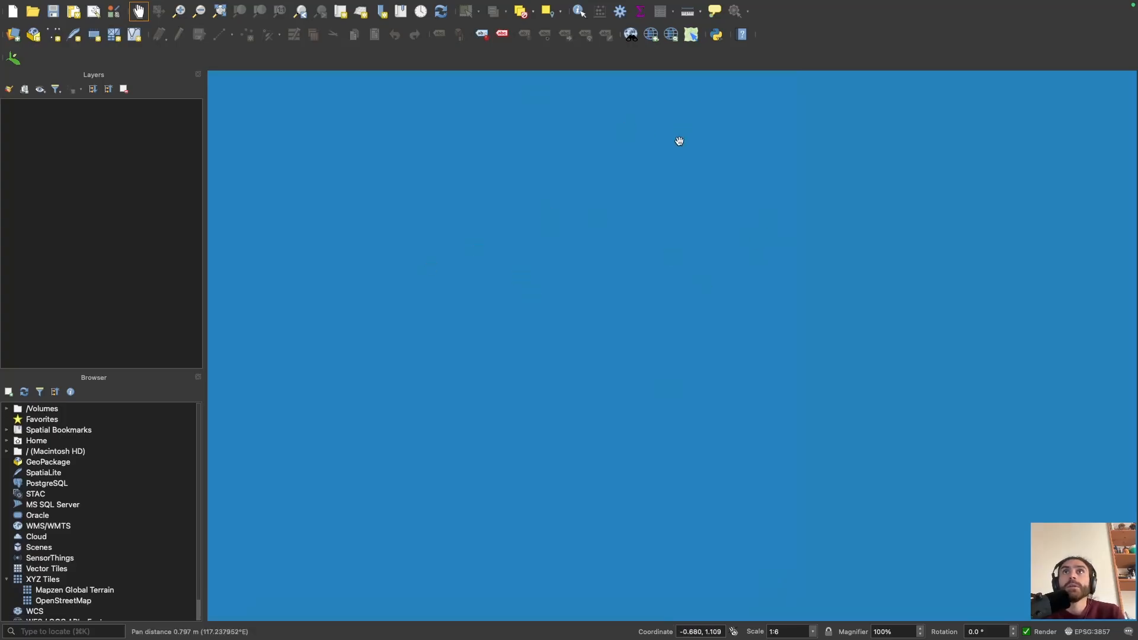
# Step: Look over the contributed pack option under More services in the QuickMapServices settings, and close the settings
pyautogui.click(651, 37)
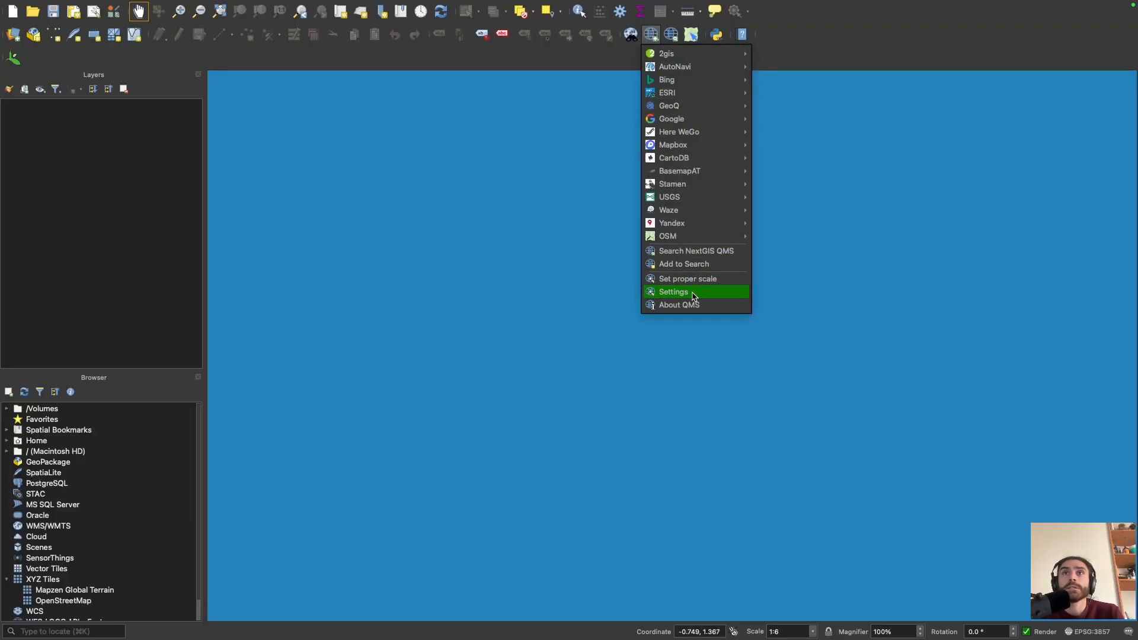
pyautogui.click(673, 292)
pyautogui.click(601, 99)
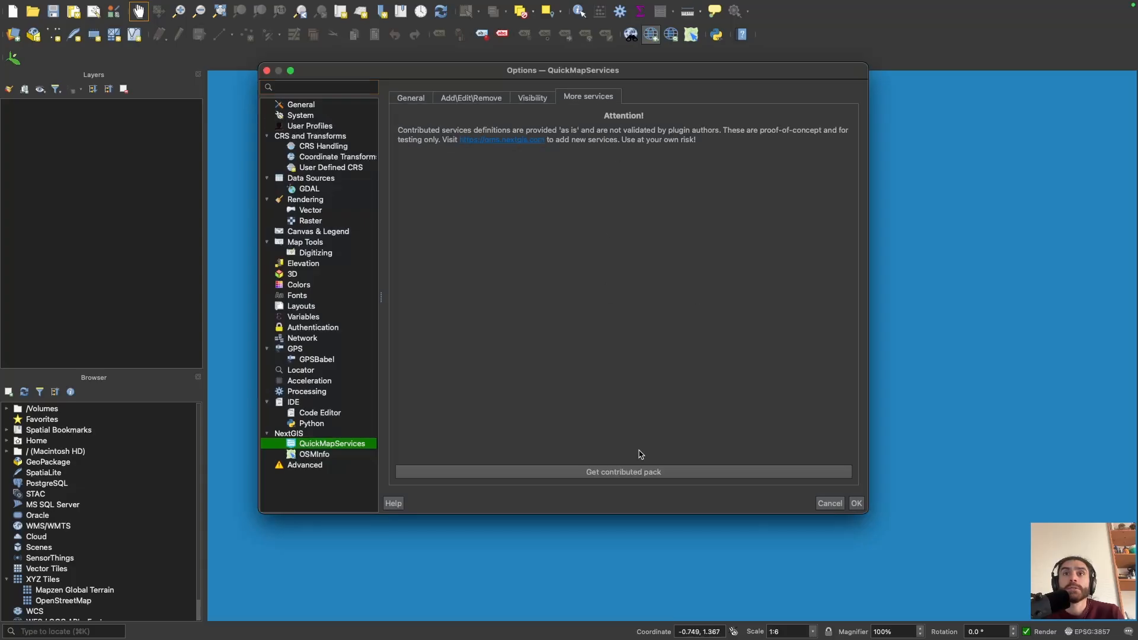
pyautogui.click(858, 503)
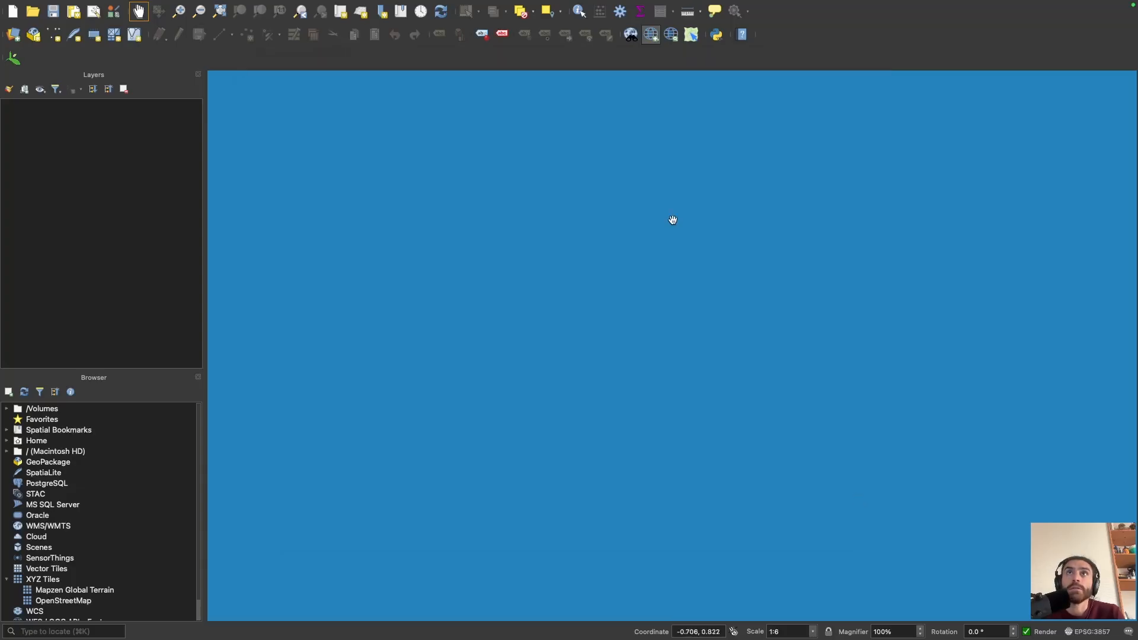
# Step: Look through the QuickMapServices basemap providers and add the Google Satellite basemap to the project
pyautogui.click(673, 39)
pyautogui.click(673, 39)
pyautogui.click(651, 34)
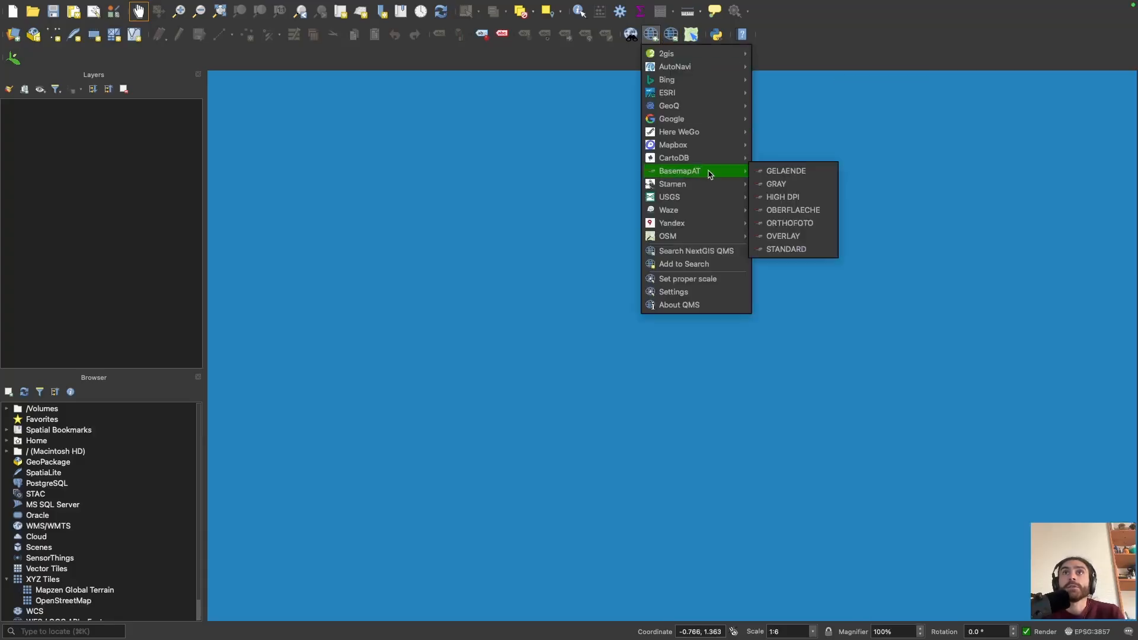
pyautogui.moveTo(705, 118)
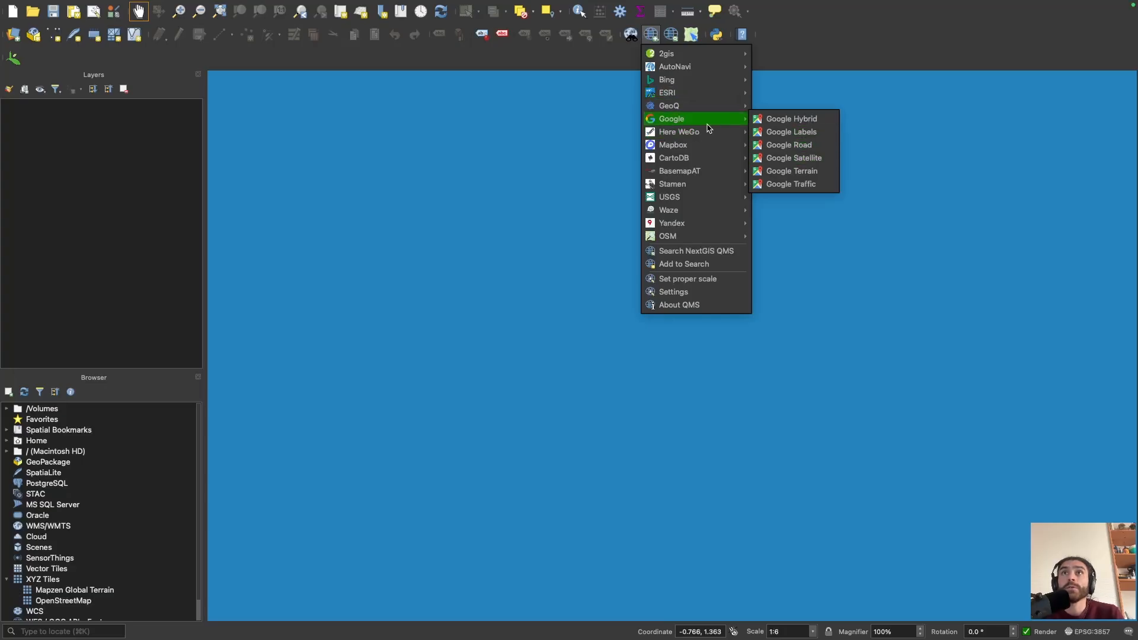
pyautogui.moveTo(701, 185)
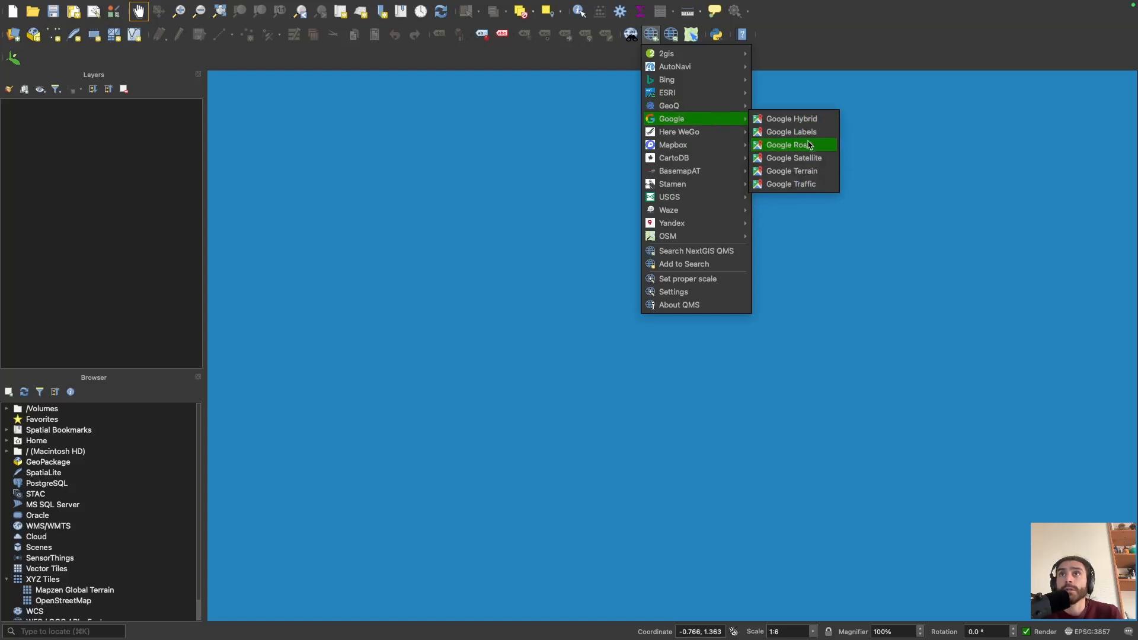
pyautogui.click(810, 158)
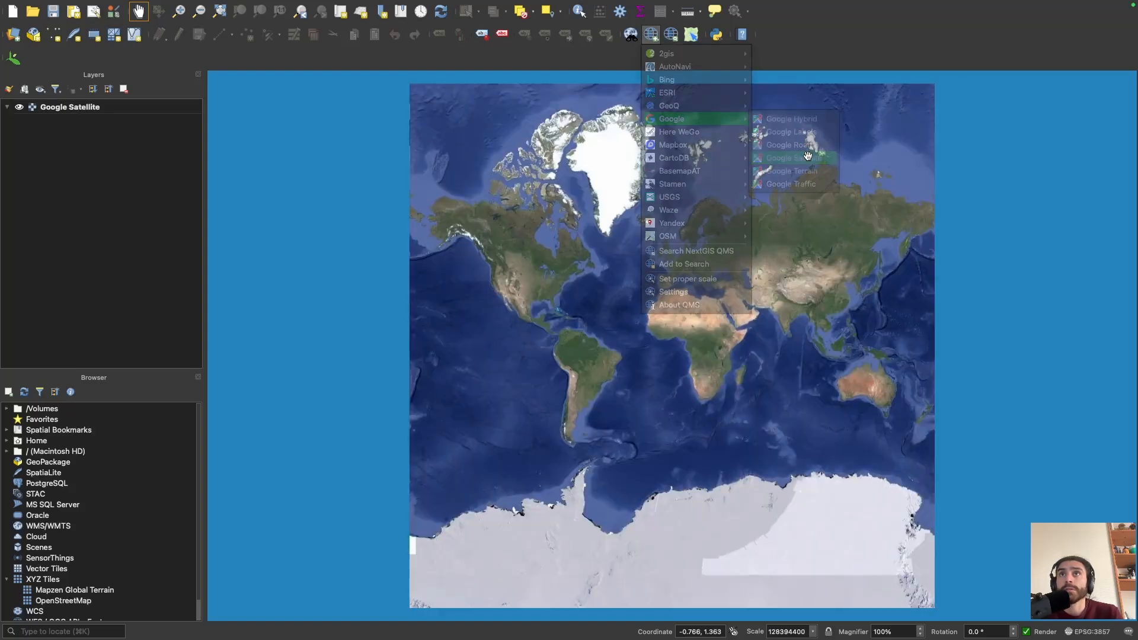
# Step: Add the USGS Tectonic Plates layer from QuickMapServices and place it above Google Satellite in the layer order
pyautogui.click(664, 36)
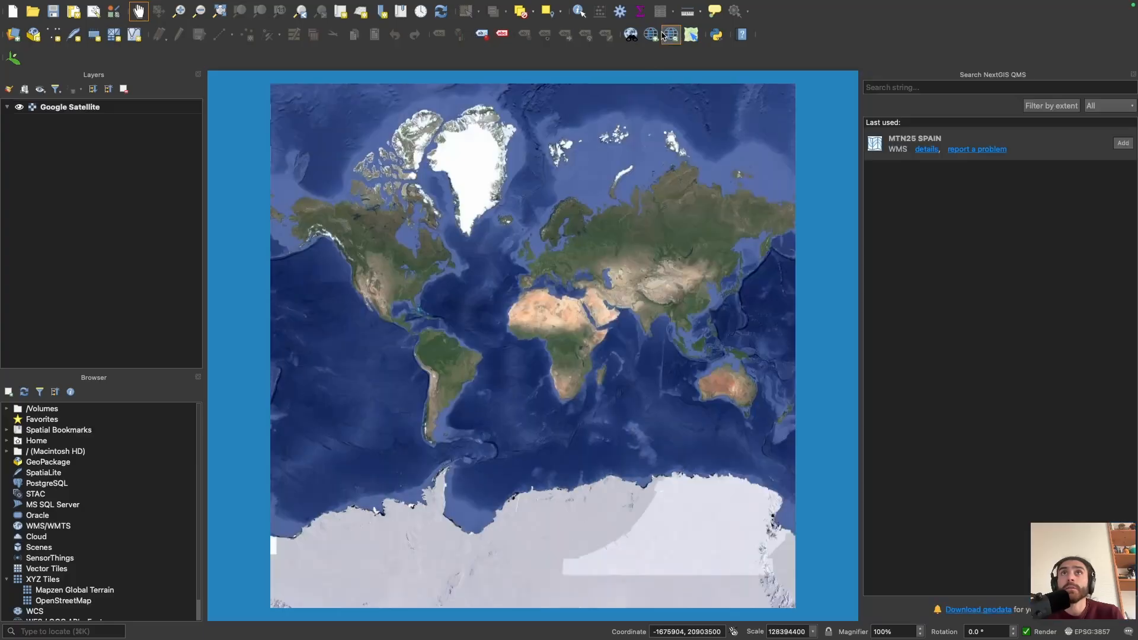
pyautogui.click(651, 35)
pyautogui.moveTo(694, 158)
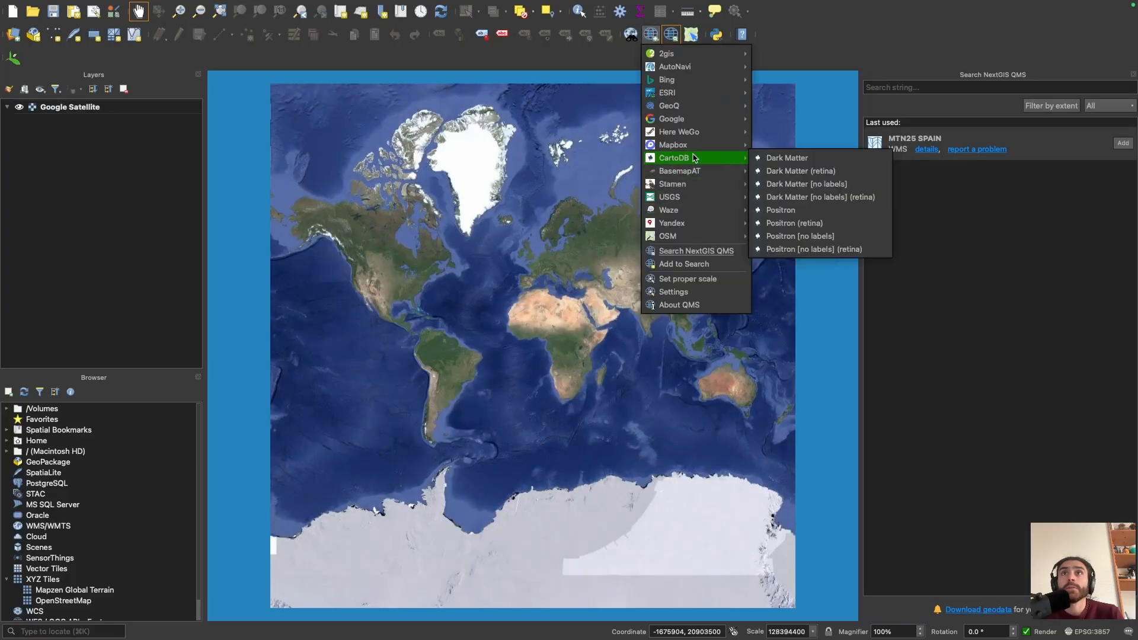
pyautogui.moveTo(725, 198)
pyautogui.click(798, 195)
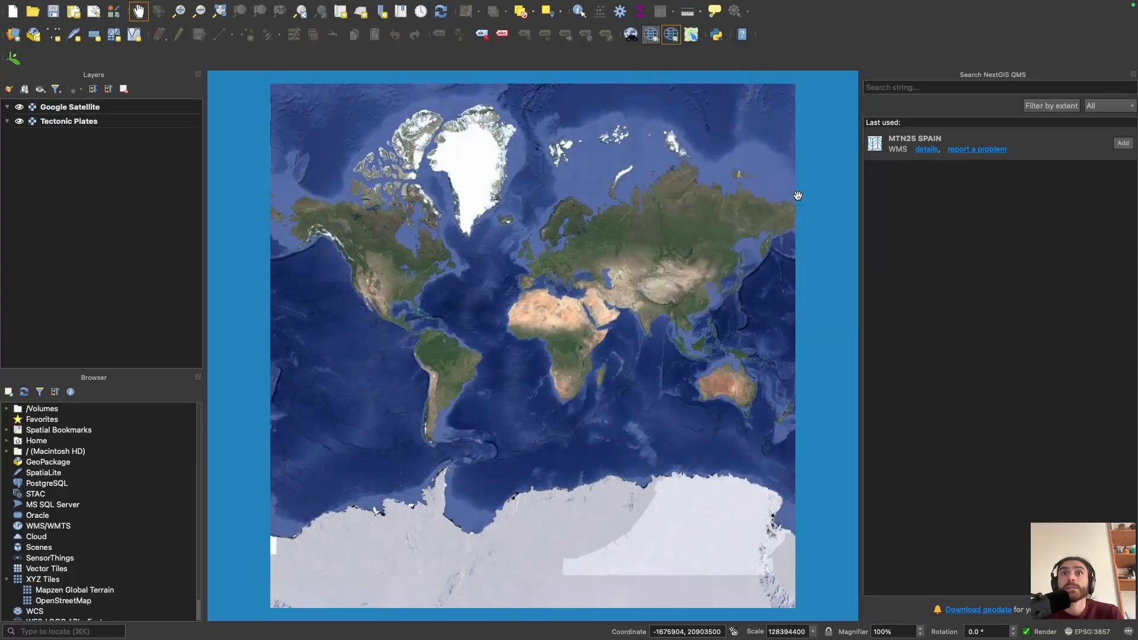
pyautogui.click(1132, 75)
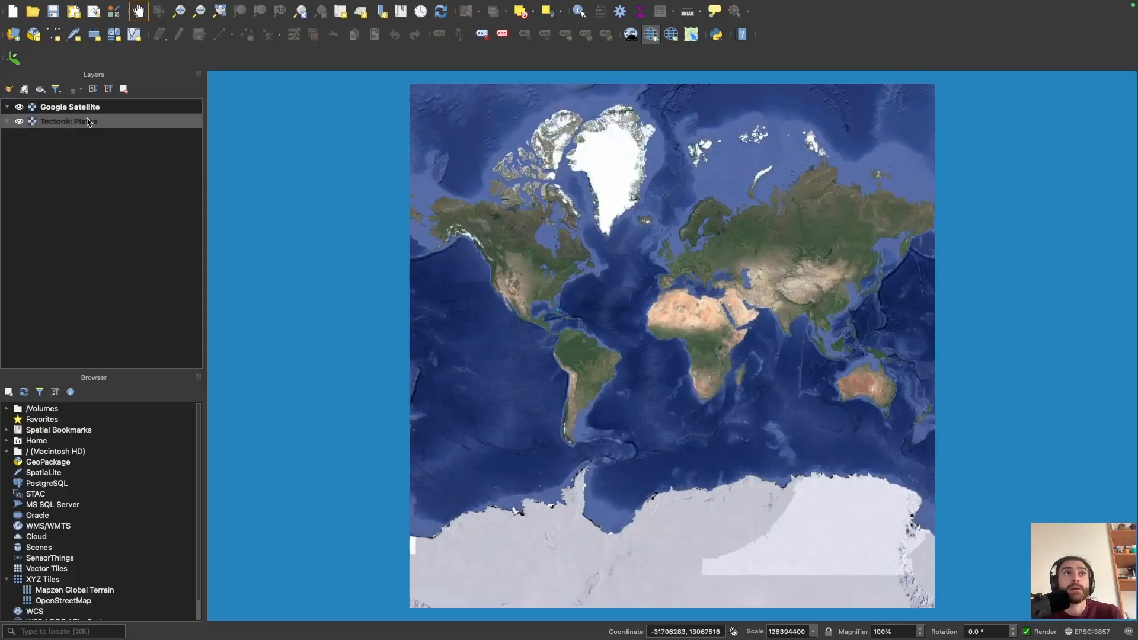
pyautogui.moveTo(83, 121)
pyautogui.mouseDown()
pyautogui.moveTo(83, 94)
pyautogui.moveTo(84, 128)
pyautogui.mouseUp()
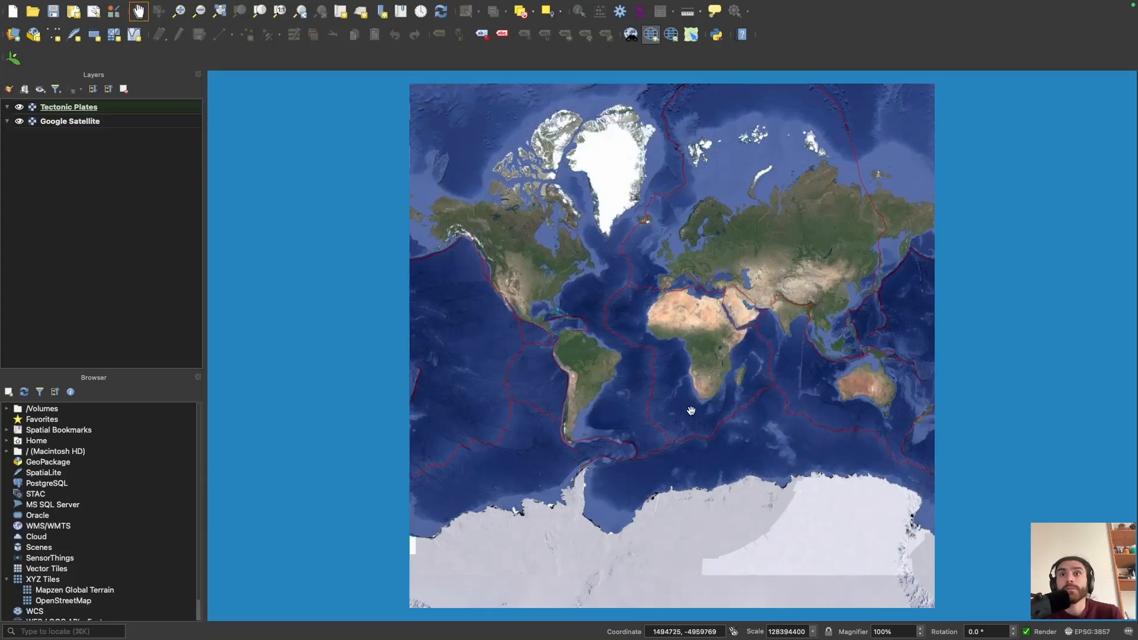
# Step: Examine the tectonic plate boundaries over the satellite imagery, from the Atlantic ridge in detail to the whole world
pyautogui.scroll(1, 685, 358)
pyautogui.moveTo(686, 358); pyautogui.dragTo(691, 396)
pyautogui.scroll(2, 533, 343)
pyautogui.moveTo(534, 304); pyautogui.dragTo(477, 277)
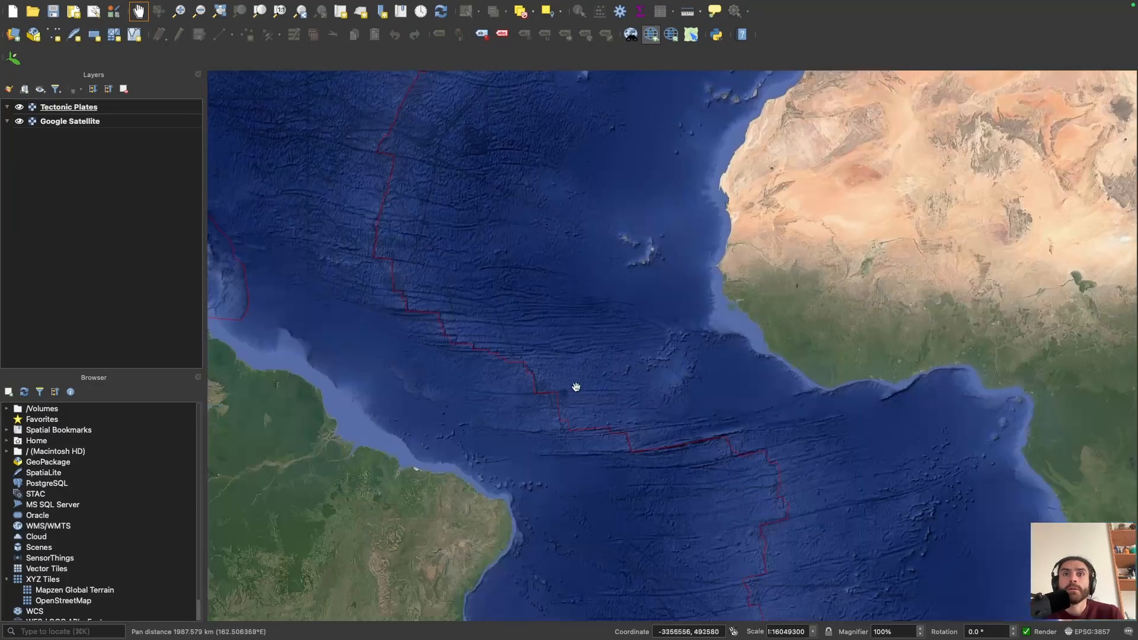
pyautogui.moveTo(576, 387); pyautogui.dragTo(532, 231)
pyautogui.scroll(2, 531, 231)
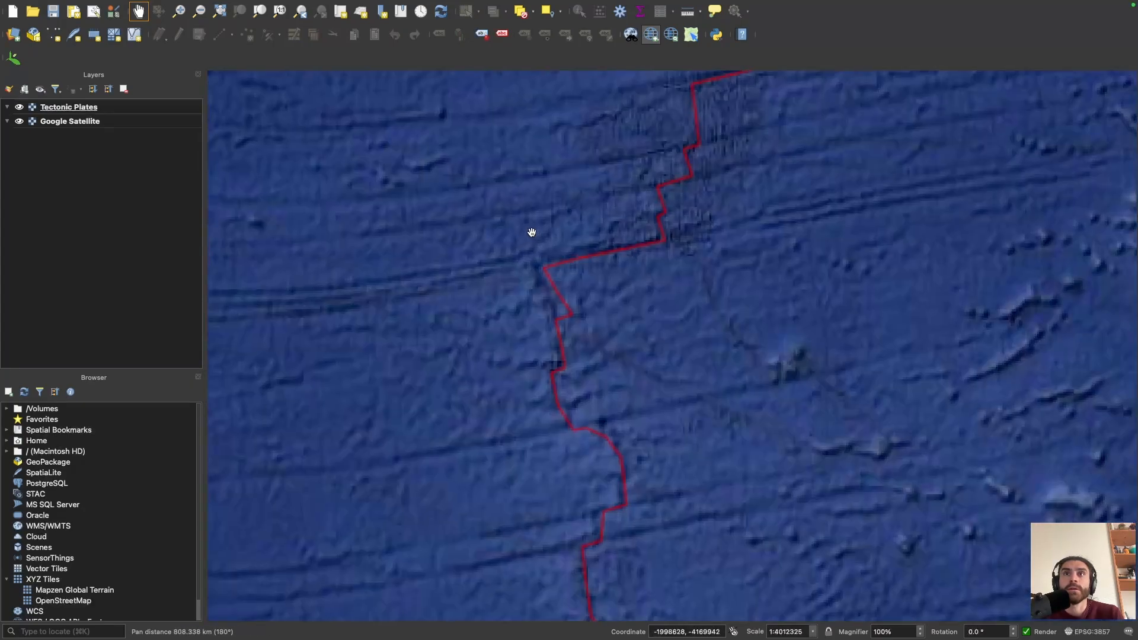
pyautogui.scroll(-2, 589, 447)
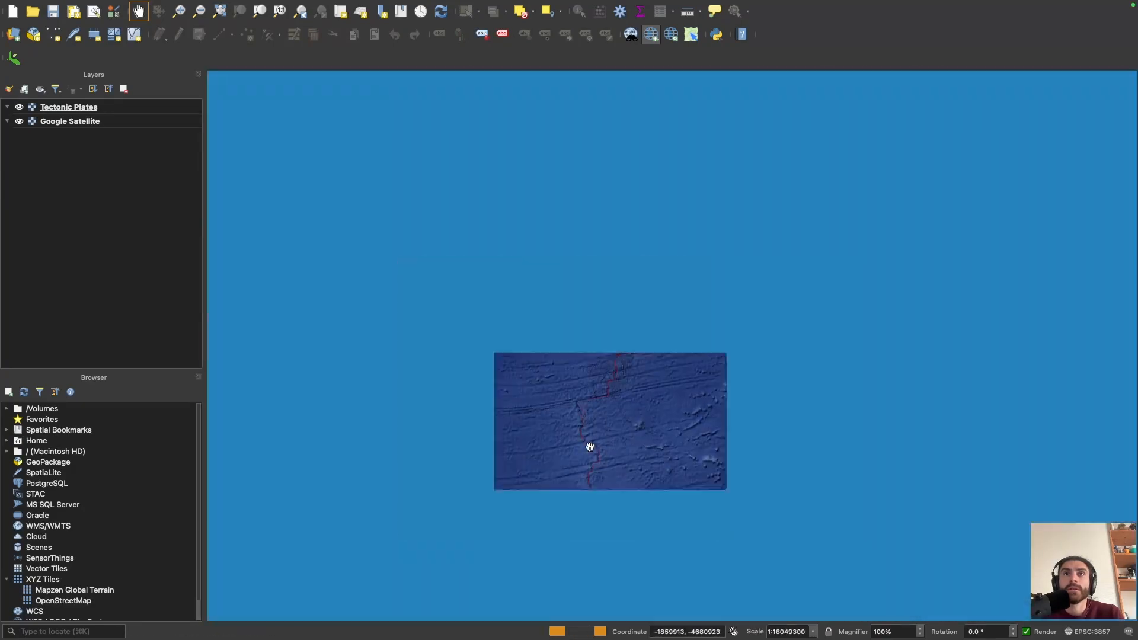
pyautogui.scroll(-3, 595, 380)
pyautogui.moveTo(592, 381); pyautogui.dragTo(560, 450)
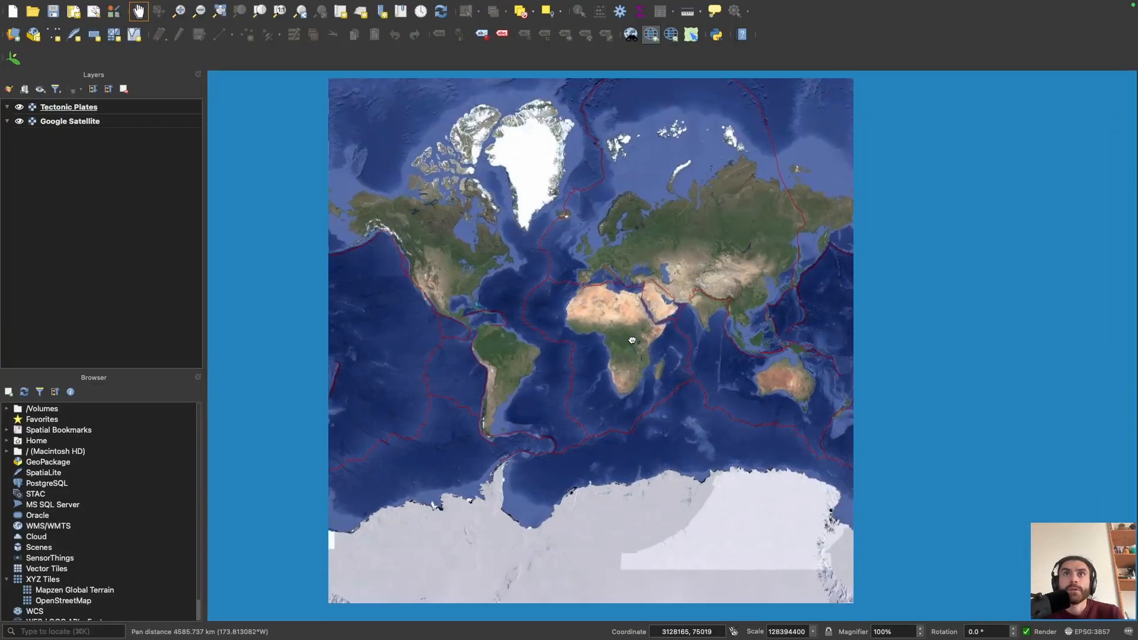
pyautogui.moveTo(632, 340); pyautogui.dragTo(632, 340)
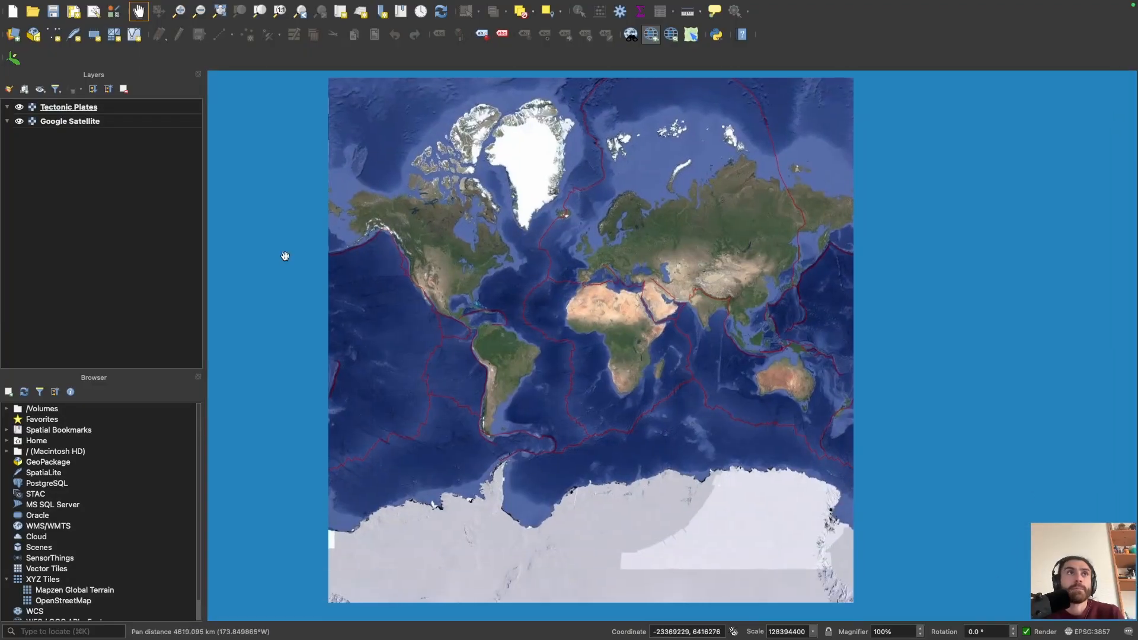
# Step: Remove the Tectonic Plates layer from the project
pyautogui.rightClick(56, 110)
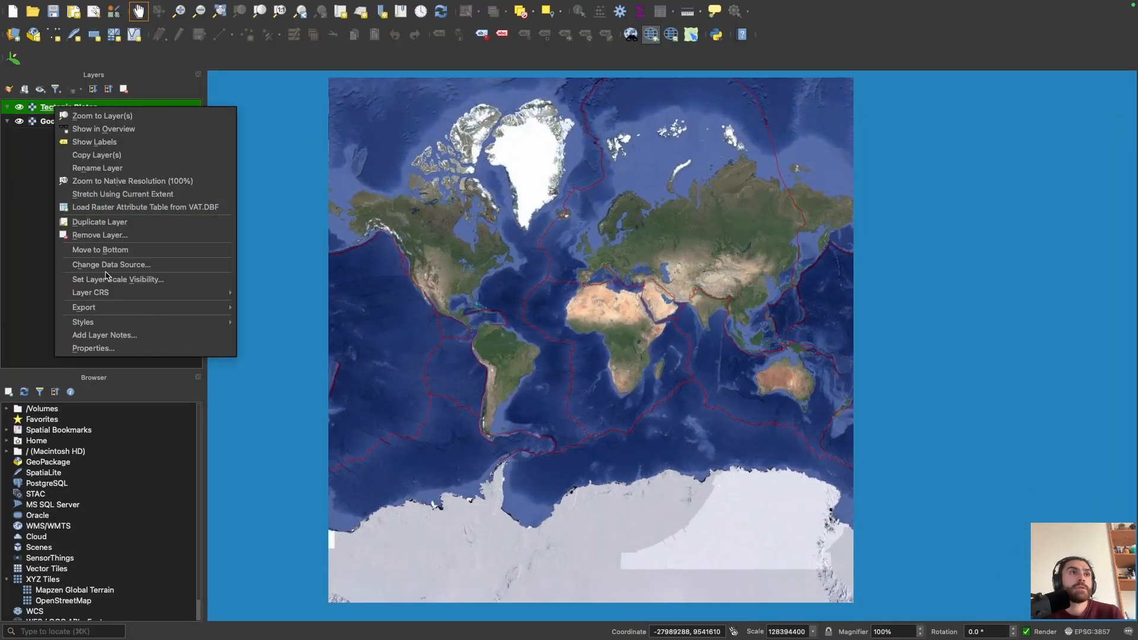
pyautogui.click(115, 236)
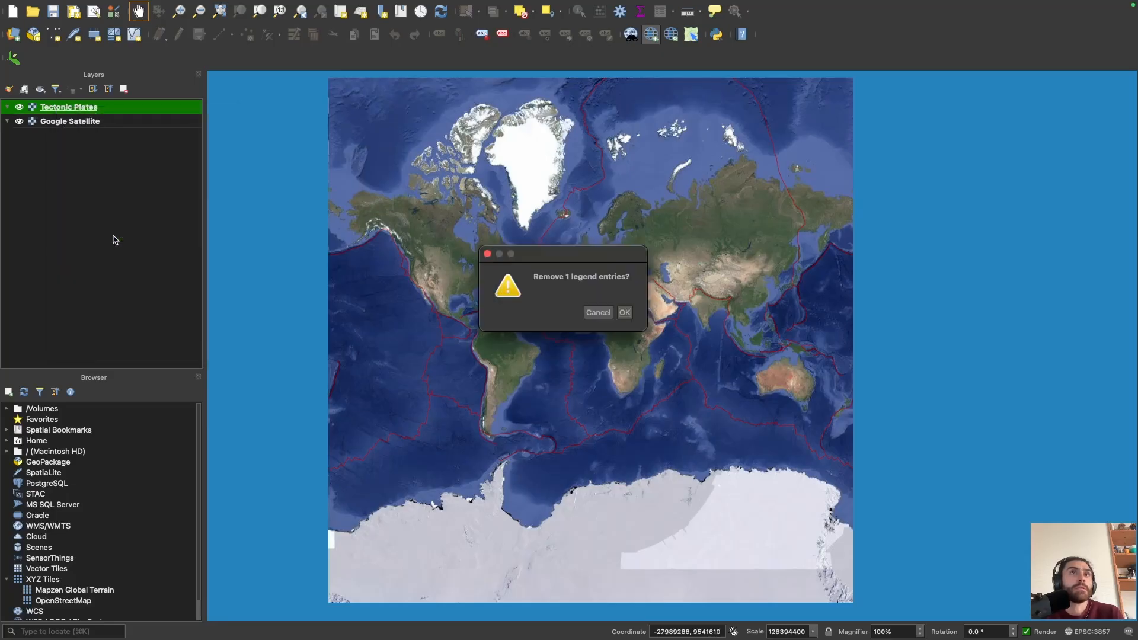
pyautogui.click(625, 313)
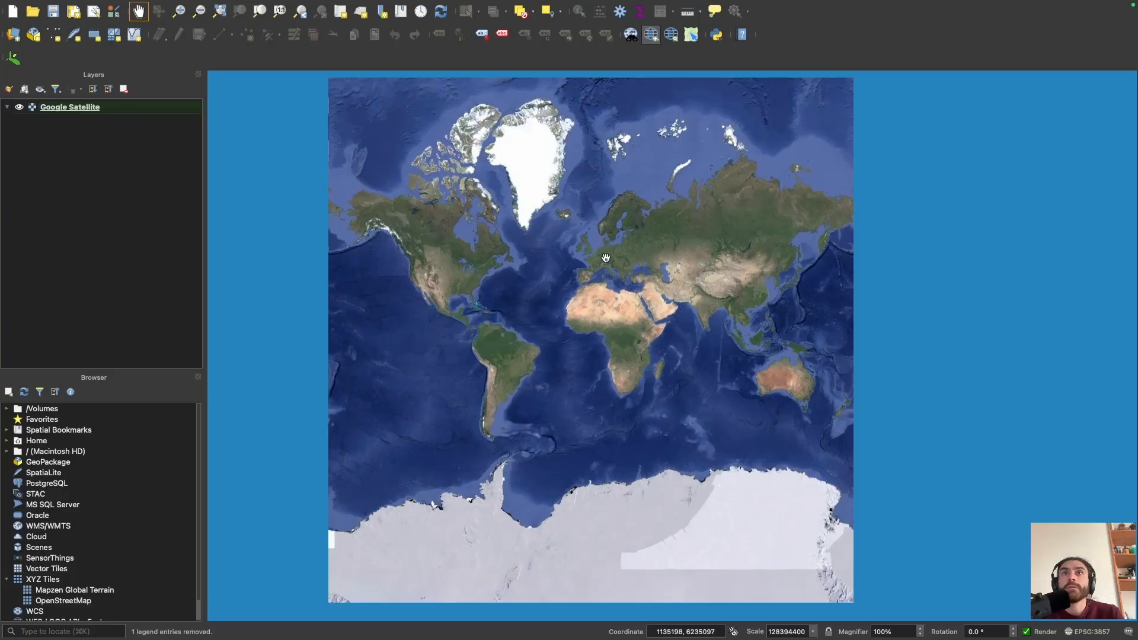
pyautogui.rightClick(58, 109)
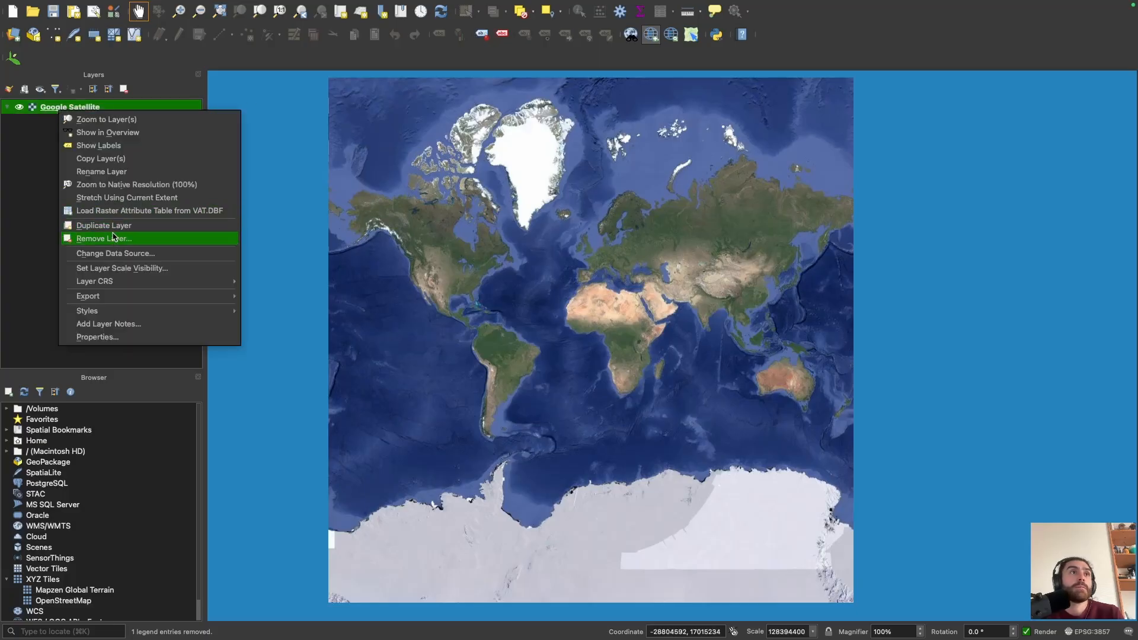
pyautogui.click(121, 243)
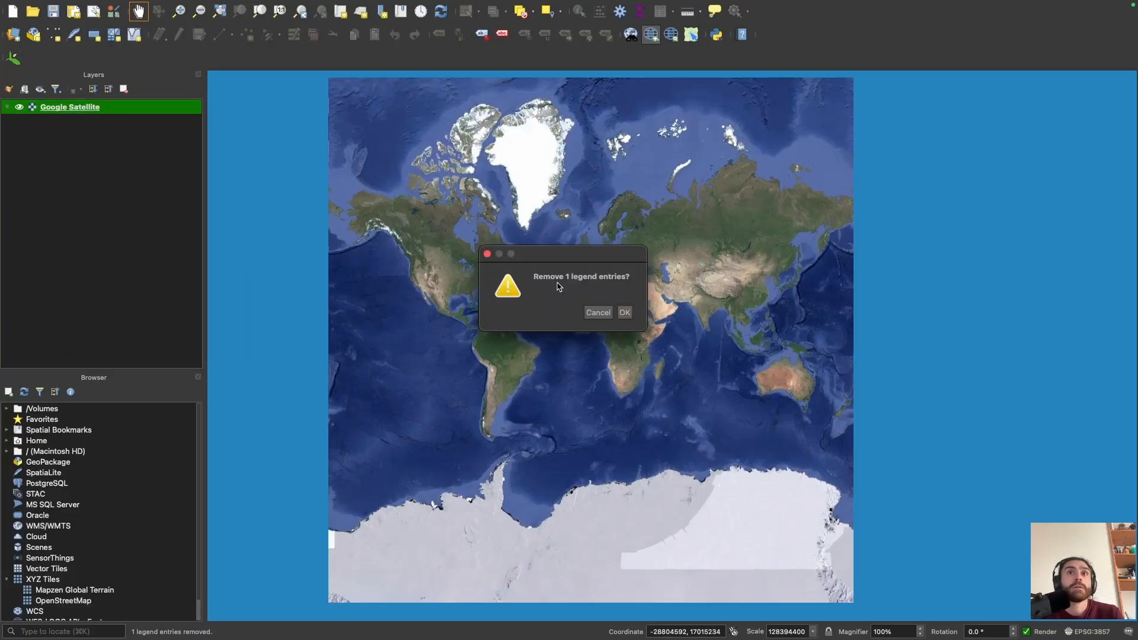
pyautogui.click(598, 312)
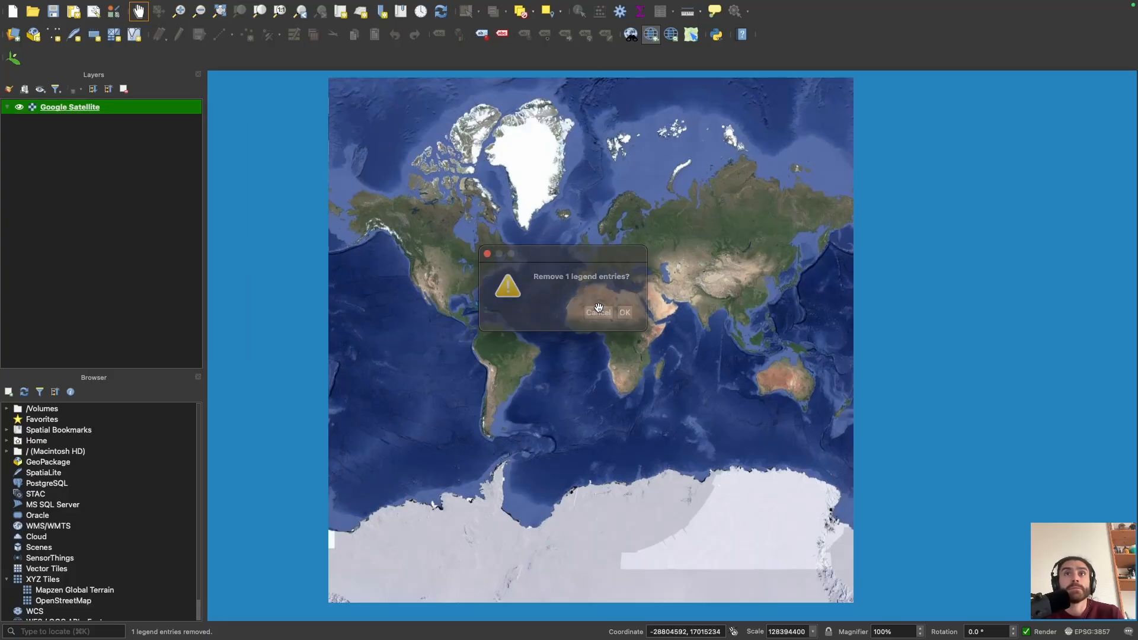
# Step: Remove the Google Satellite layer from the project
pyautogui.rightClick(66, 112)
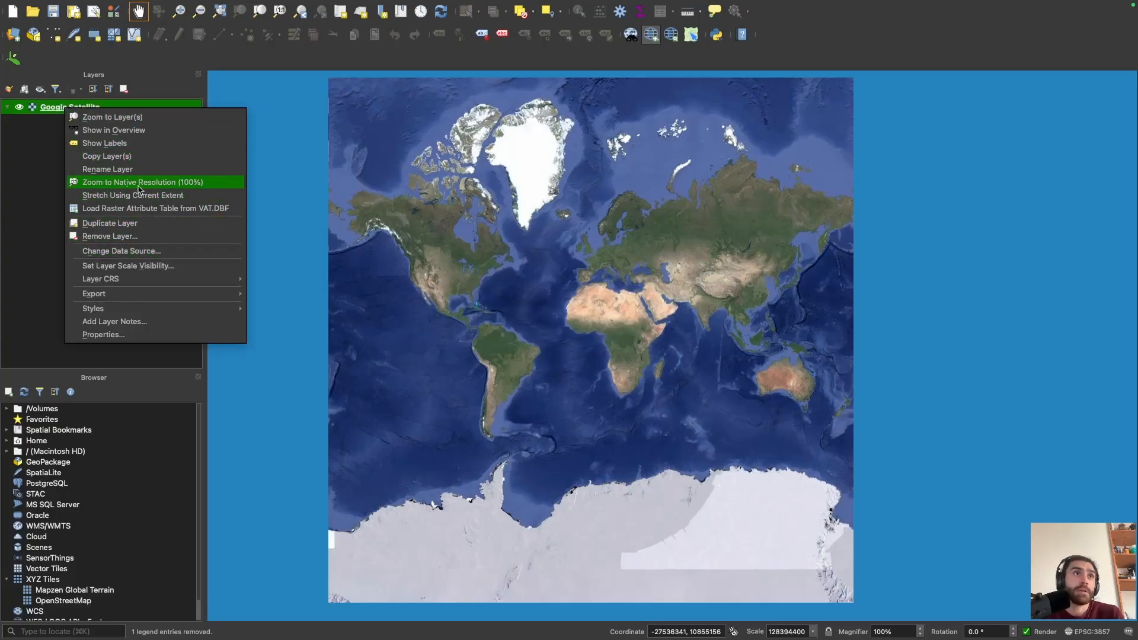
pyautogui.click(137, 240)
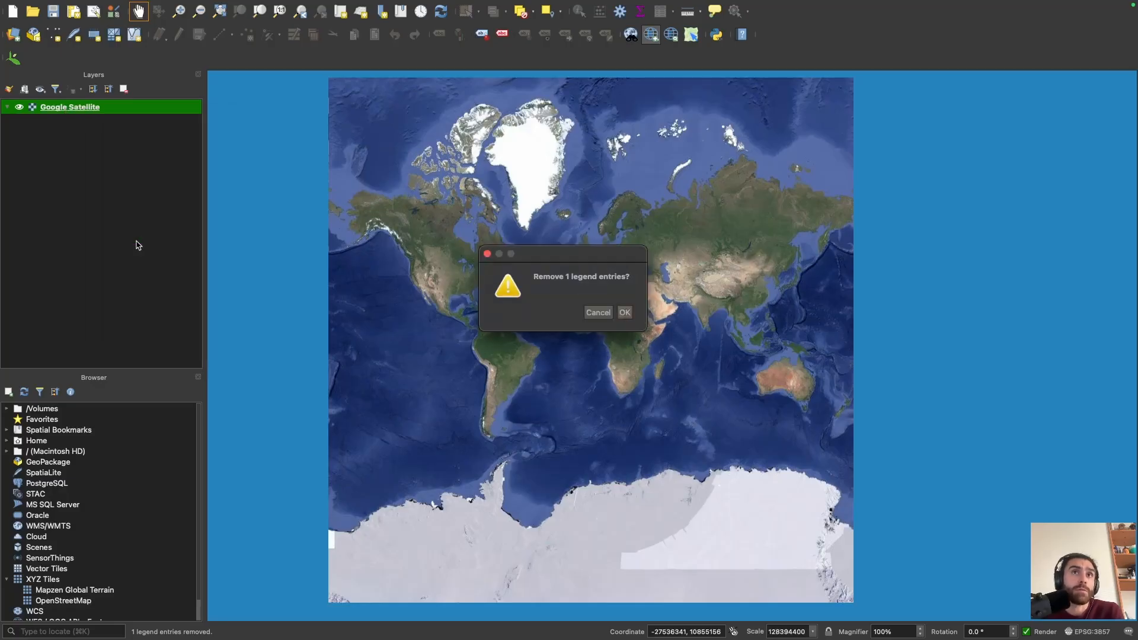
pyautogui.click(624, 313)
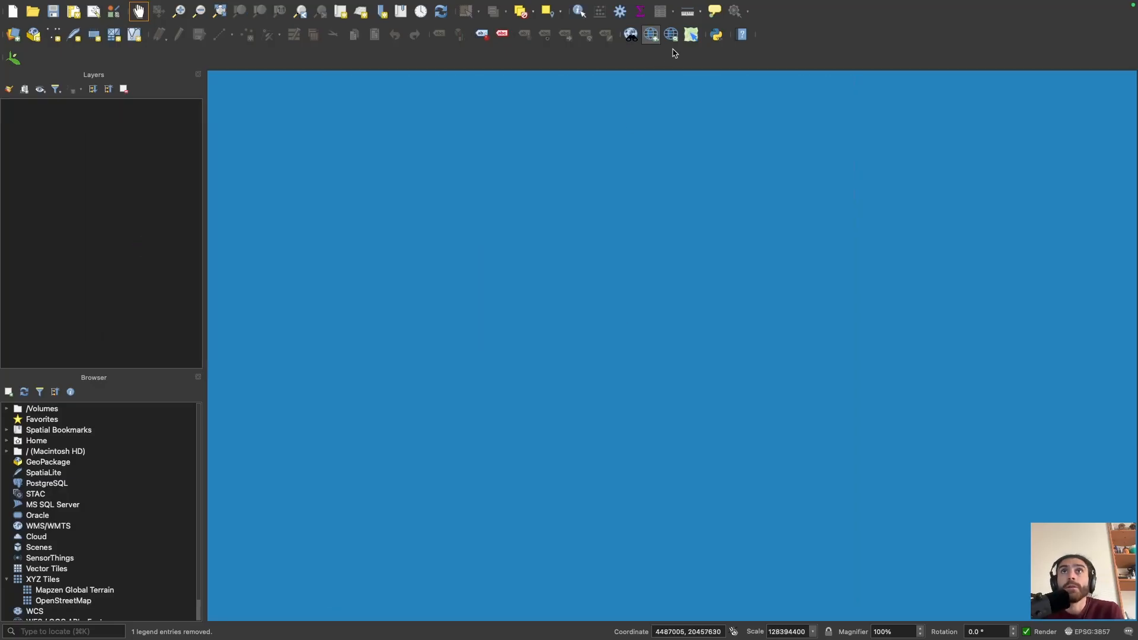
# Step: Add the OSM Standard basemap from QuickMapServices
pyautogui.click(655, 38)
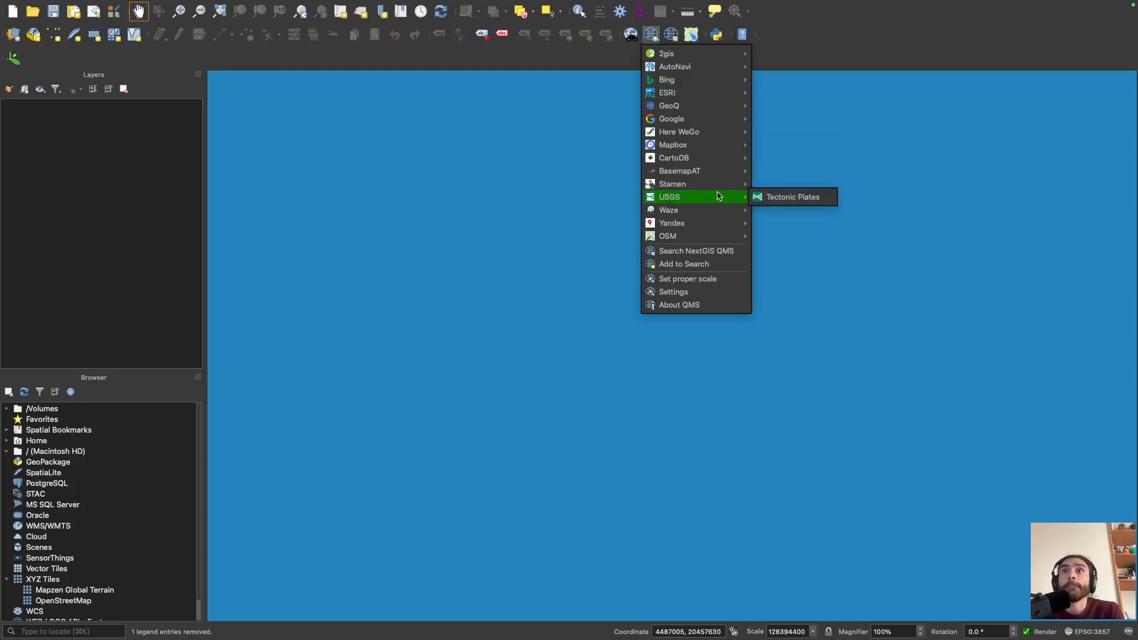
pyautogui.moveTo(694, 232)
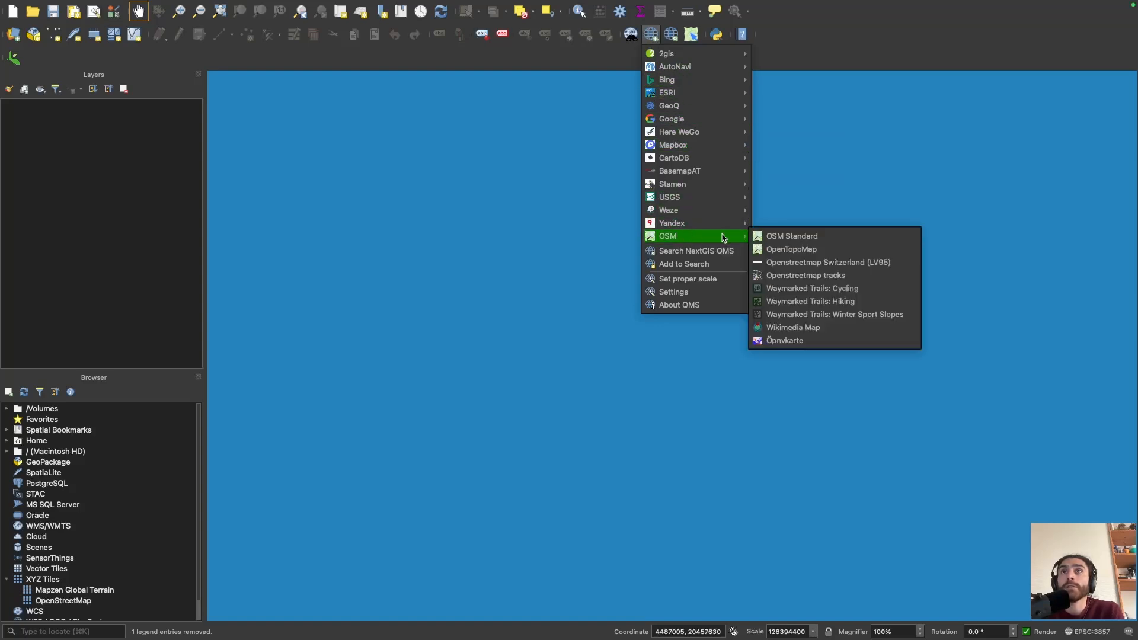
pyautogui.click(805, 237)
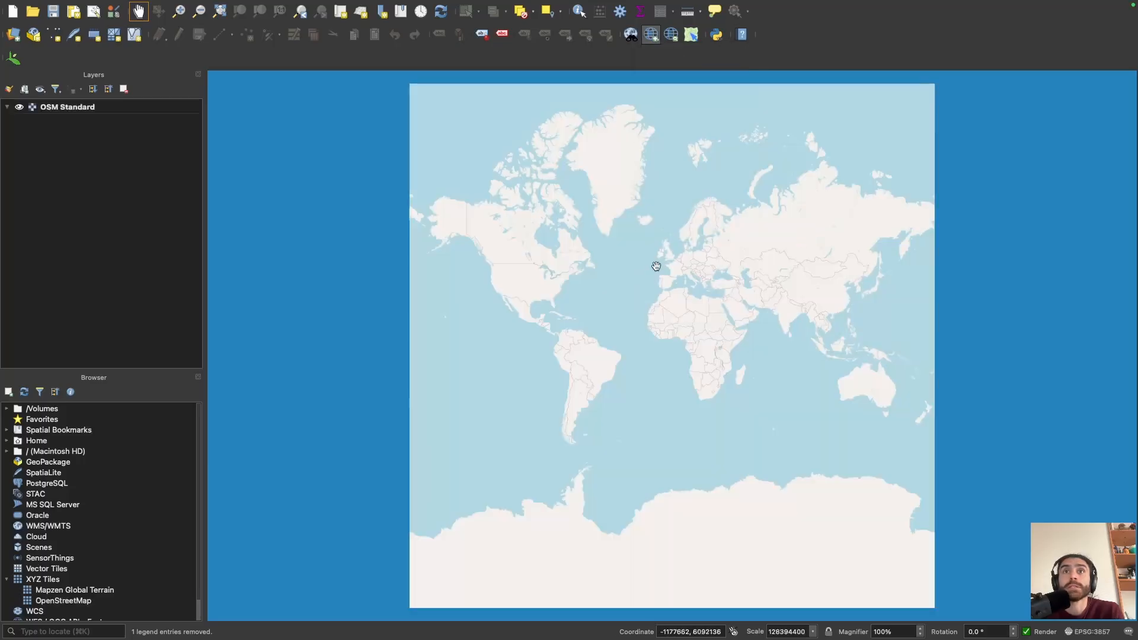
# Step: Examine the OSM Standard basemap from Europe down to the Pyrenees region around Andorra
pyautogui.moveTo(674, 264); pyautogui.dragTo(628, 261)
pyautogui.scroll(3, 629, 260)
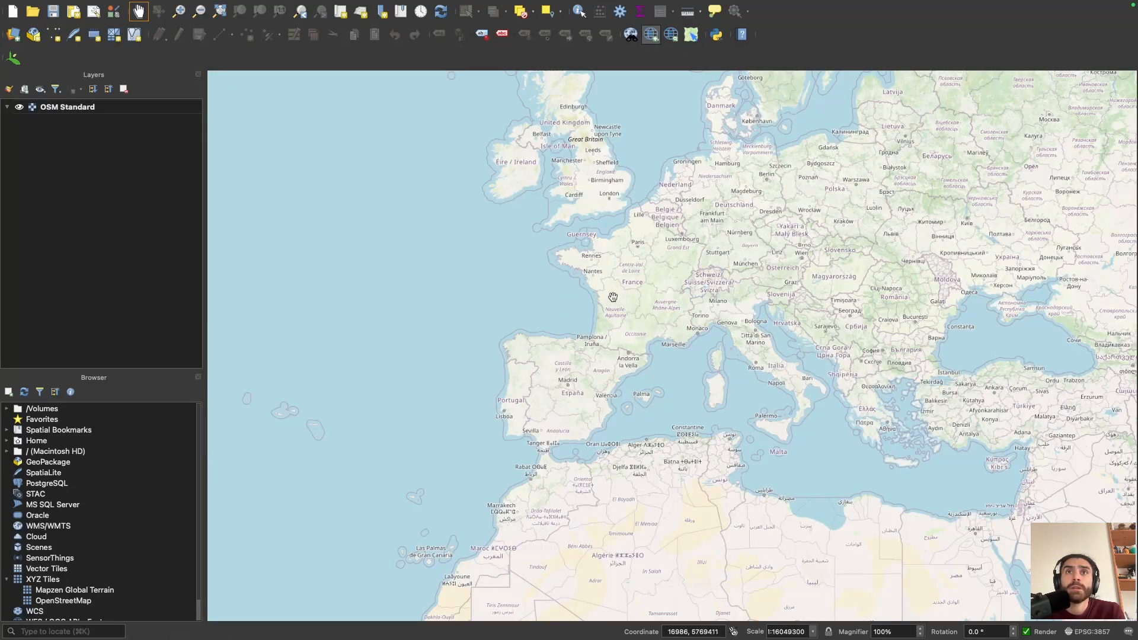
pyautogui.scroll(1, 597, 325)
pyautogui.moveTo(597, 325); pyautogui.dragTo(542, 359)
pyautogui.scroll(1, 601, 330)
pyautogui.scroll(1, 586, 318)
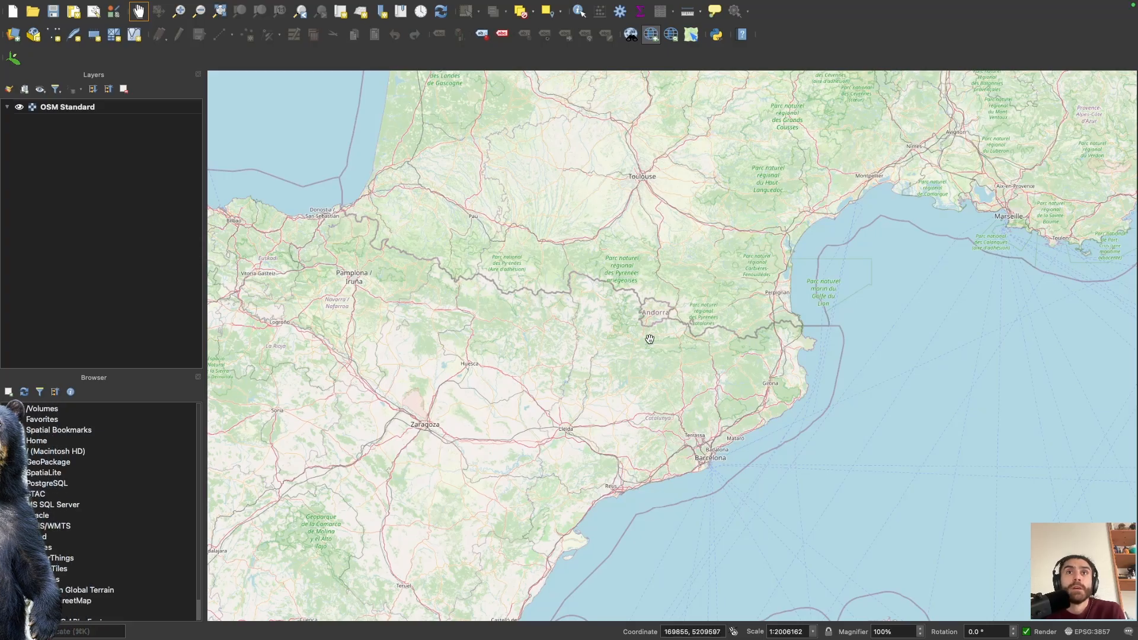
pyautogui.scroll(1, 607, 298)
pyautogui.moveTo(565, 348); pyautogui.dragTo(590, 325)
pyautogui.scroll(-1, 602, 324)
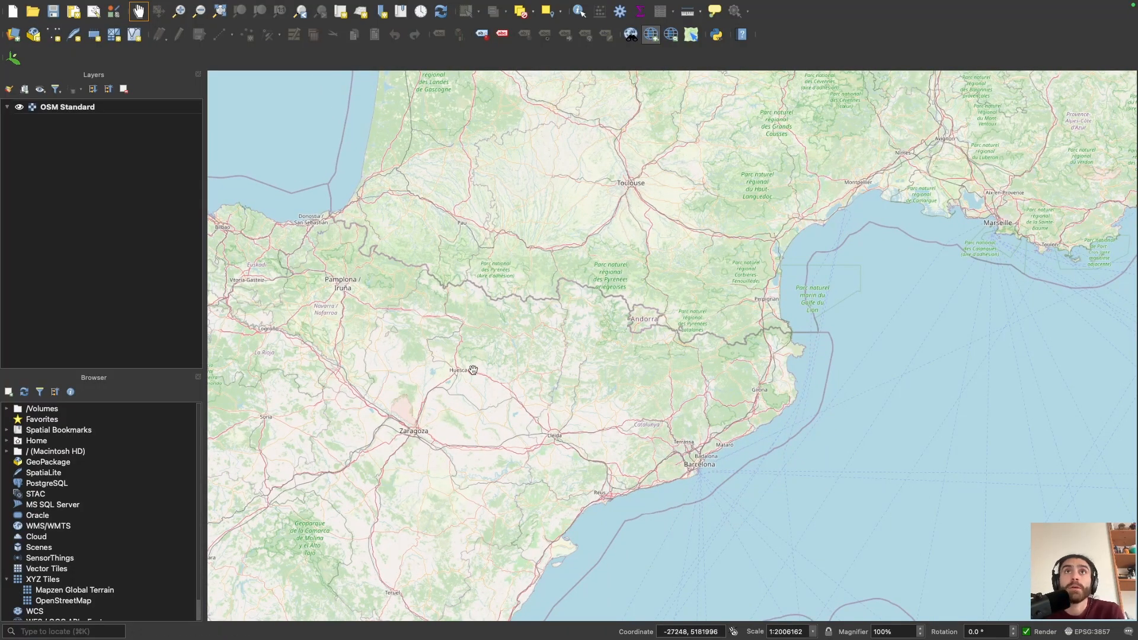
# Step: Query the OpenStreetMap features at a point in western Andorra with OSMInfo, and return to panning the map
pyautogui.click(692, 36)
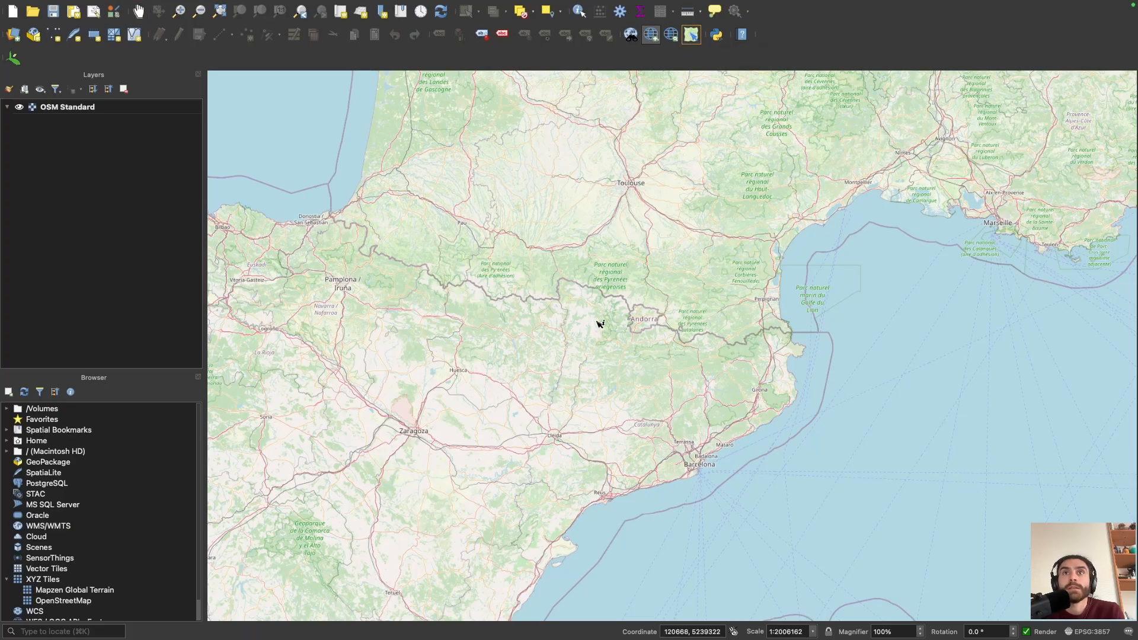
pyautogui.scroll(1, 640, 322)
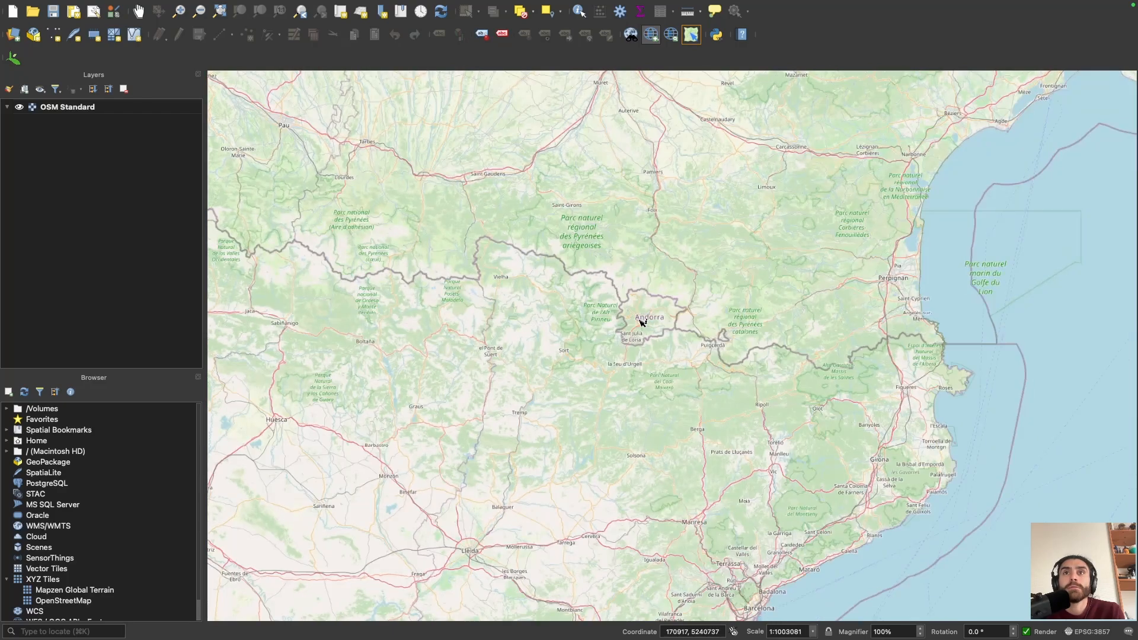
pyautogui.scroll(1, 640, 322)
pyautogui.click(631, 307)
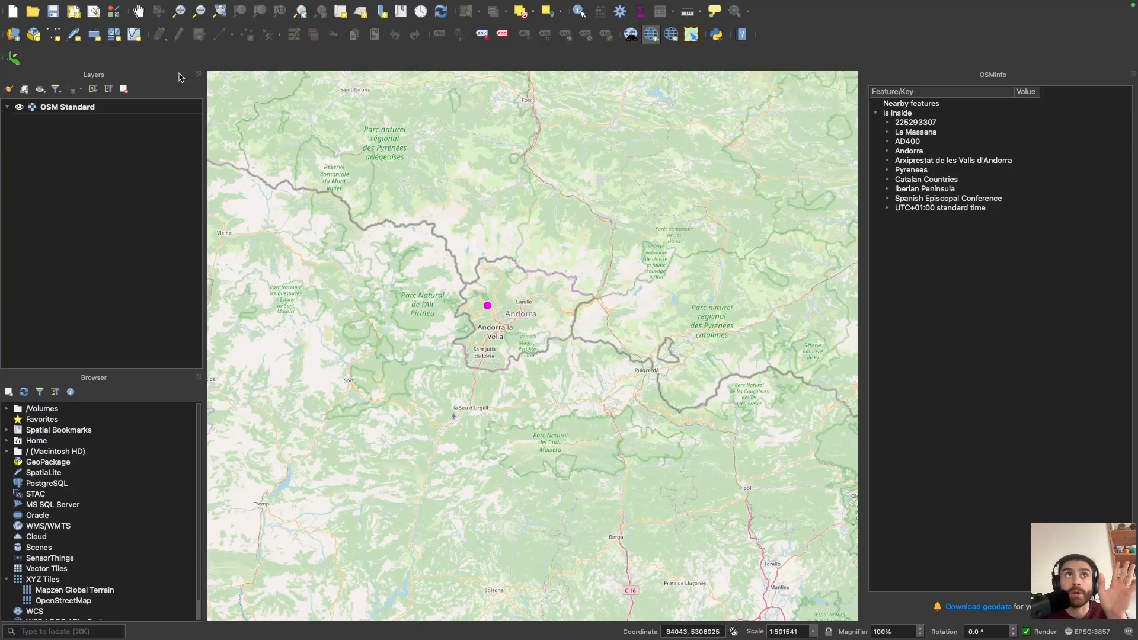
pyautogui.click(138, 10)
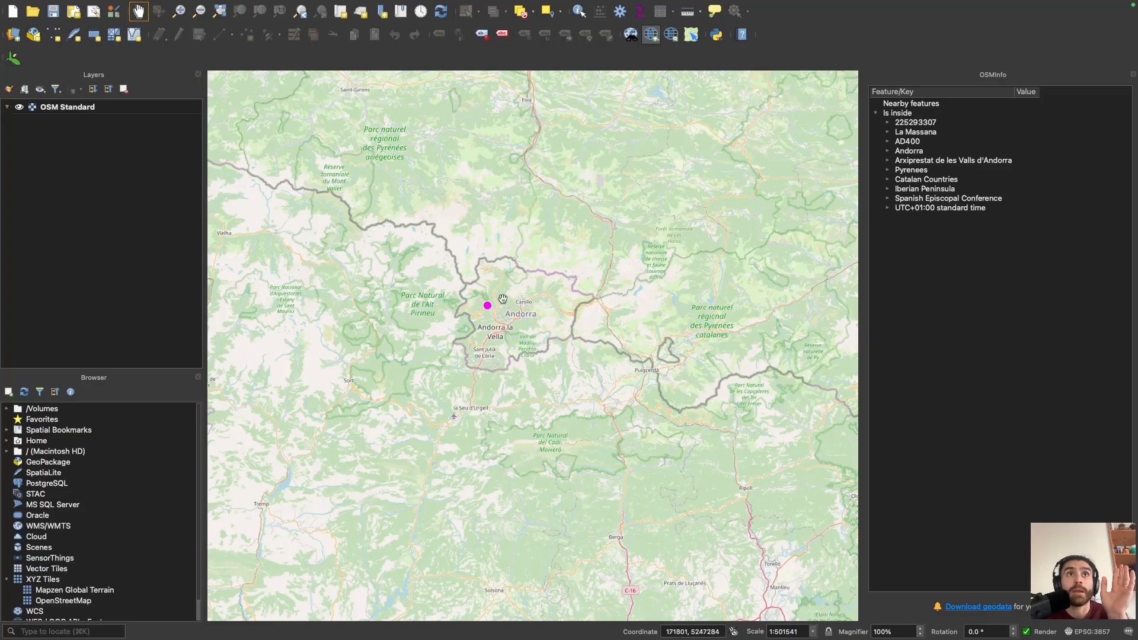
pyautogui.moveTo(485, 309)
pyautogui.mouseDown()
pyautogui.moveTo(478, 295)
pyautogui.moveTo(490, 322)
pyautogui.moveTo(511, 320)
pyautogui.mouseUp()
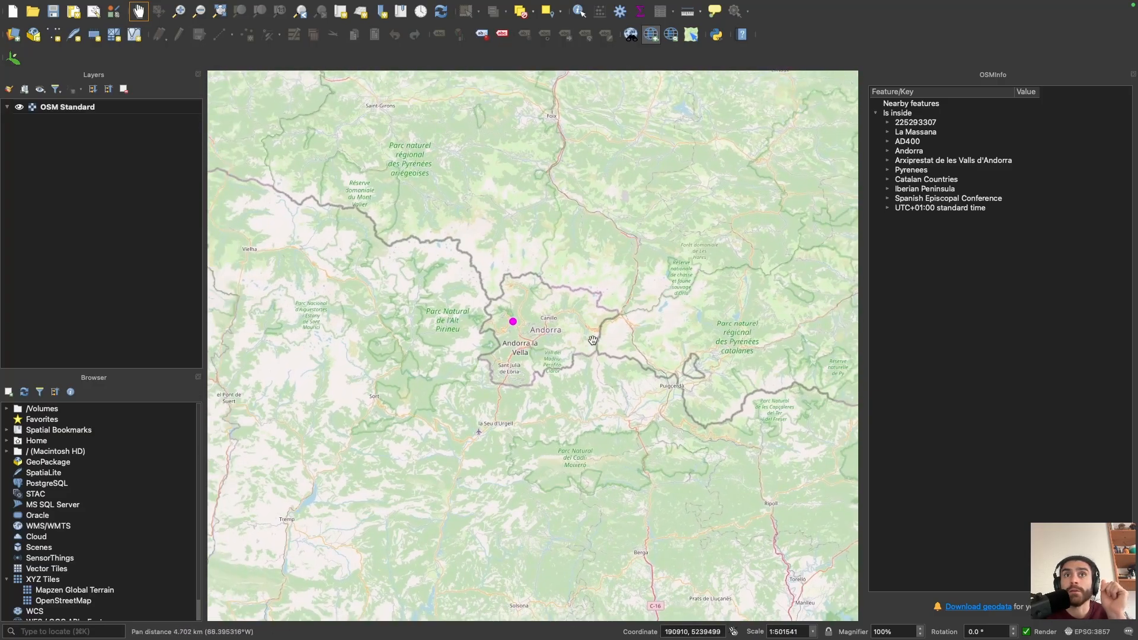
# Step: Preview the outlines of the areas containing the queried point, from the smallest one through Arxiprestat de les Valls d'Andorra
pyautogui.click(921, 124)
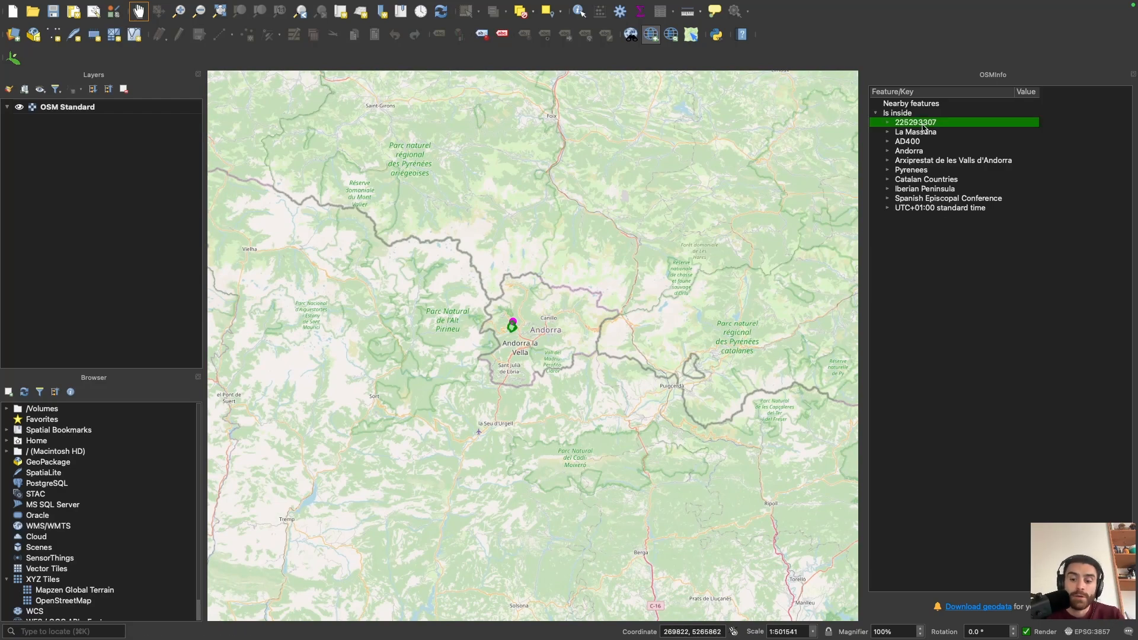
pyautogui.press('Down')
pyautogui.press('Down')
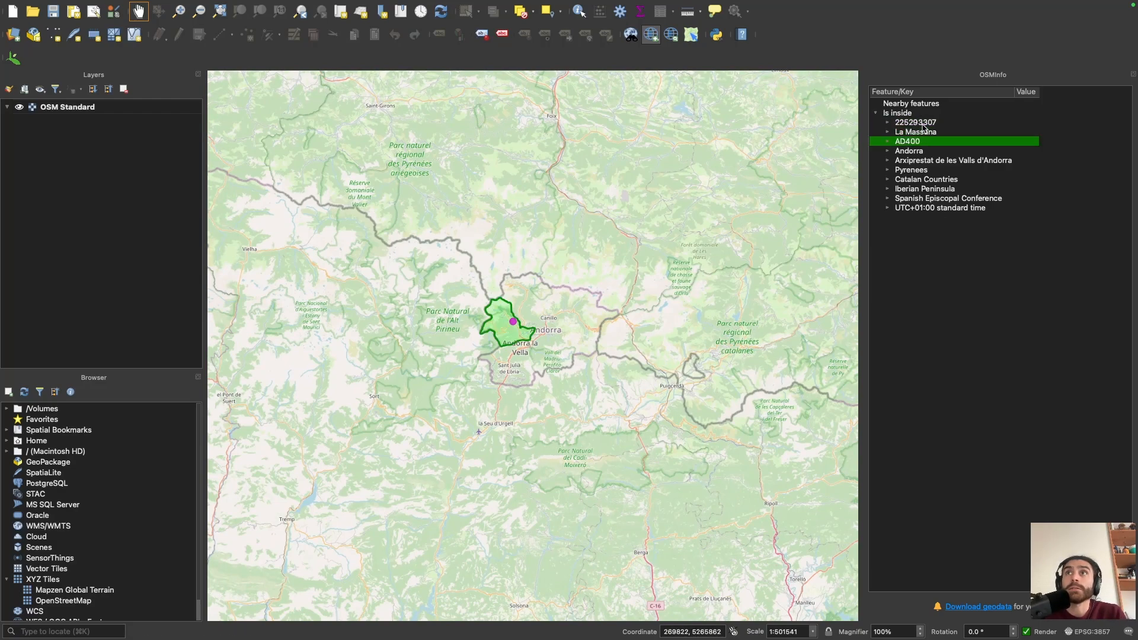
pyautogui.press('Down')
pyautogui.press('Up')
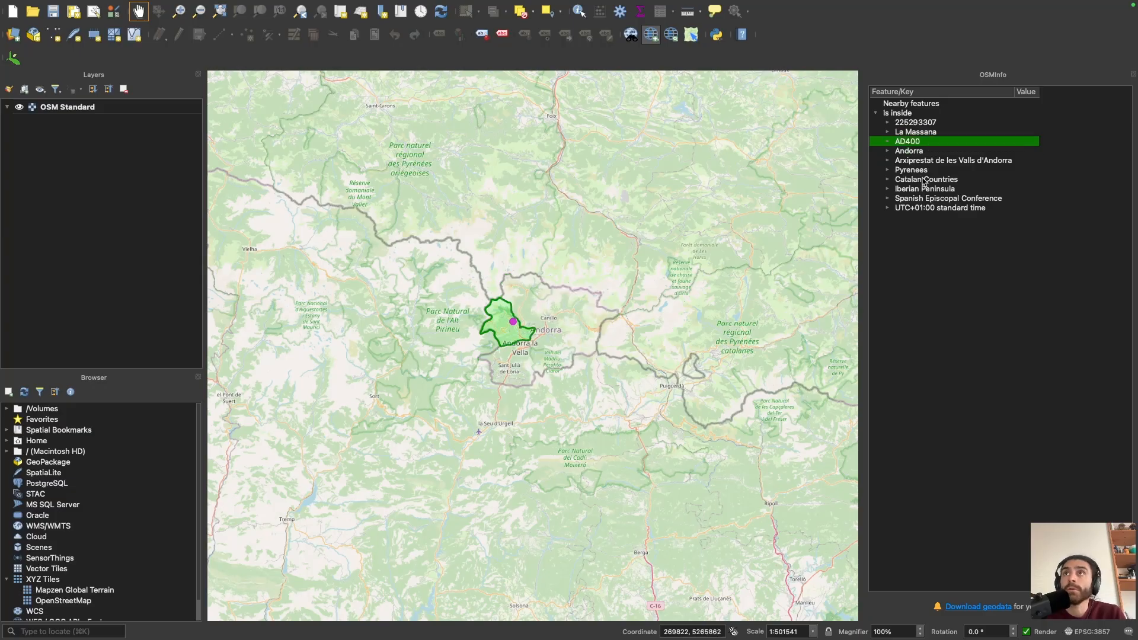
pyautogui.press('Down')
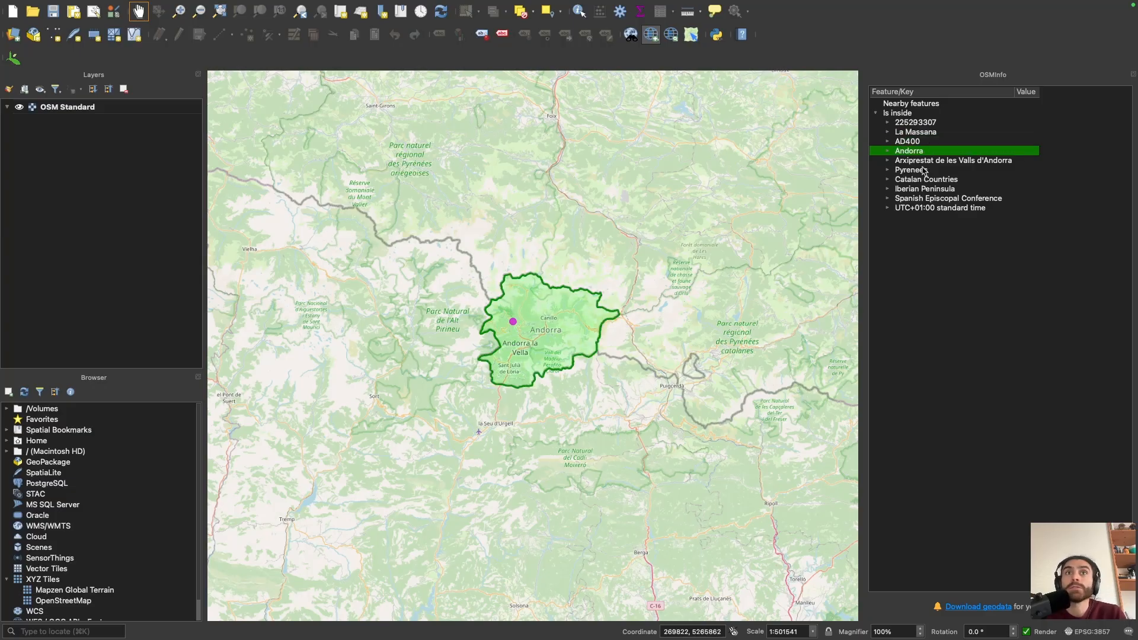
pyautogui.press('Down')
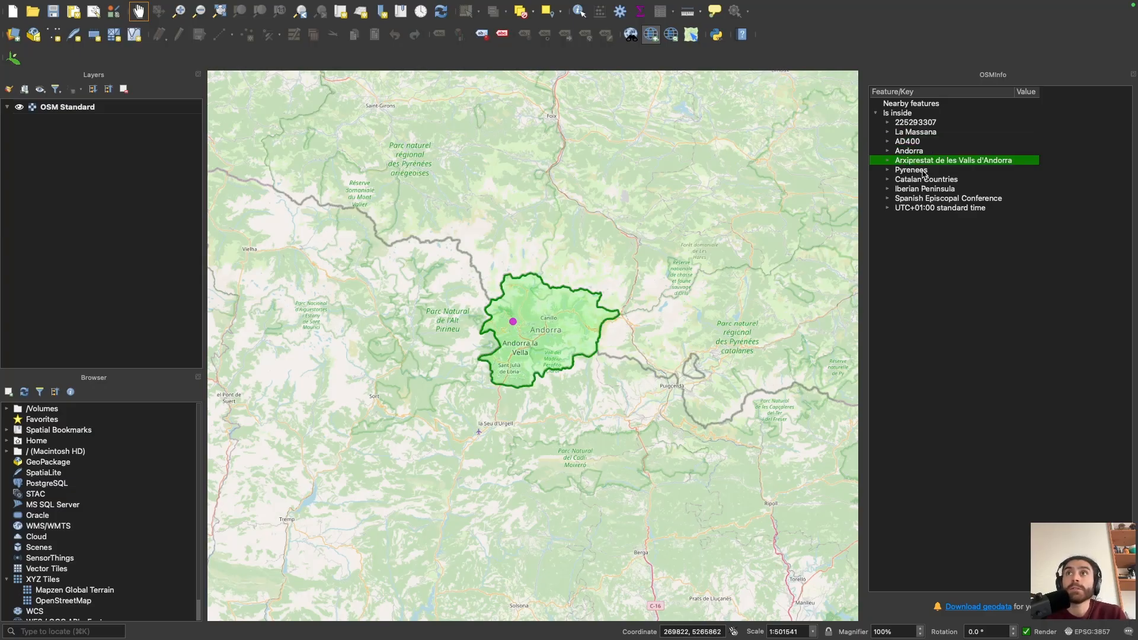
# Step: Examine the full Pyrenees outline on the map and compare it with the Andorra boundary
pyautogui.press('Down')
pyautogui.scroll(-2, 470, 392)
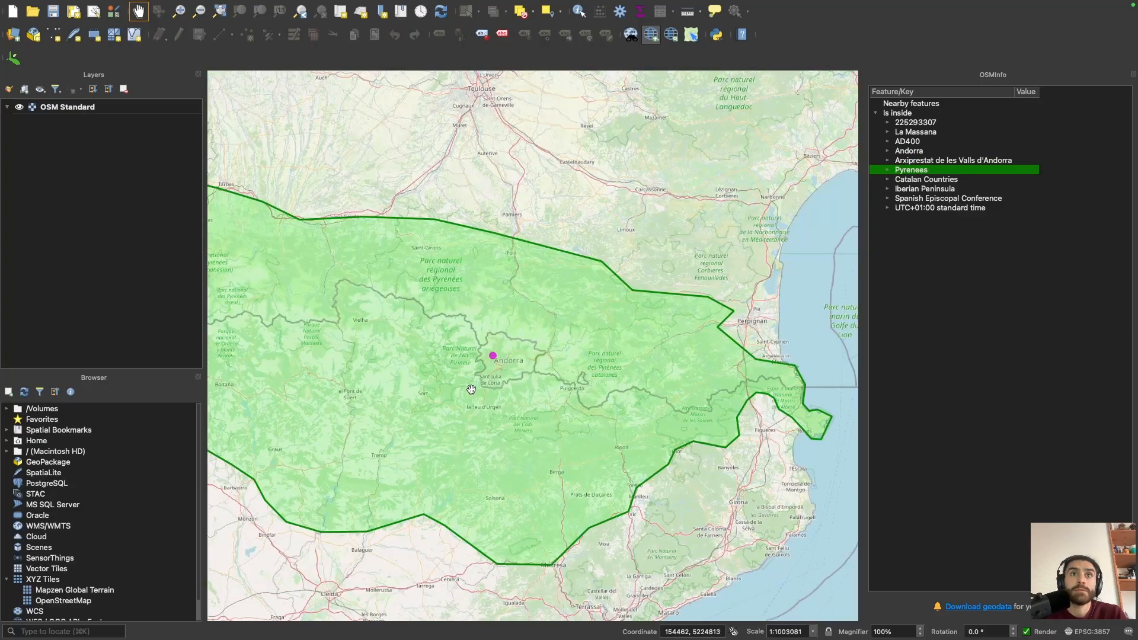
pyautogui.moveTo(377, 382); pyautogui.dragTo(485, 383)
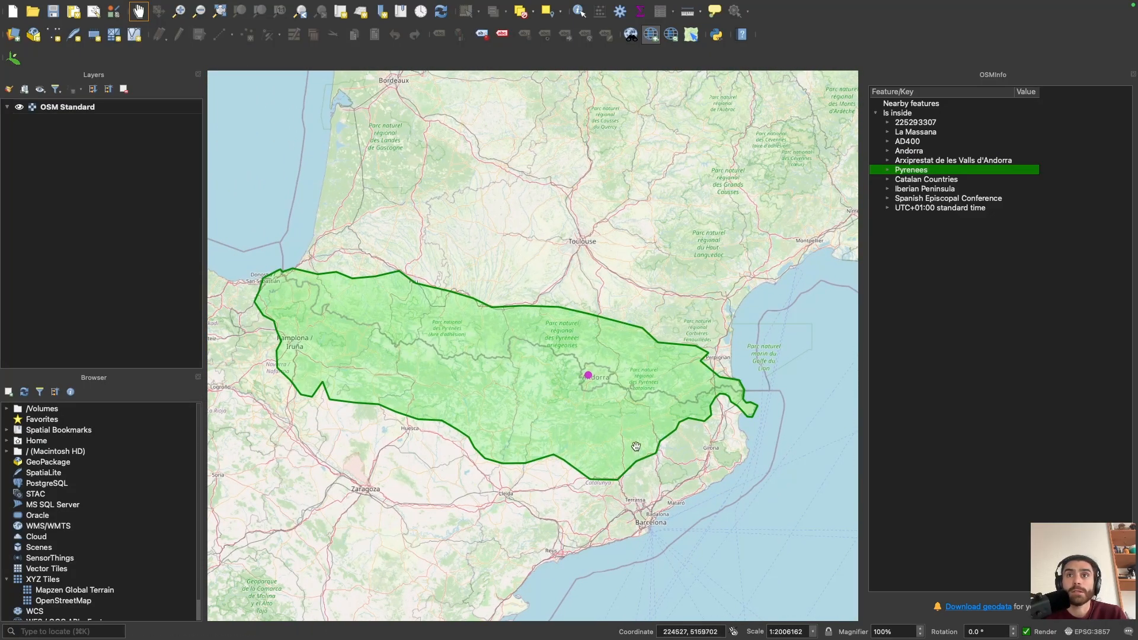
pyautogui.moveTo(486, 416); pyautogui.dragTo(495, 415)
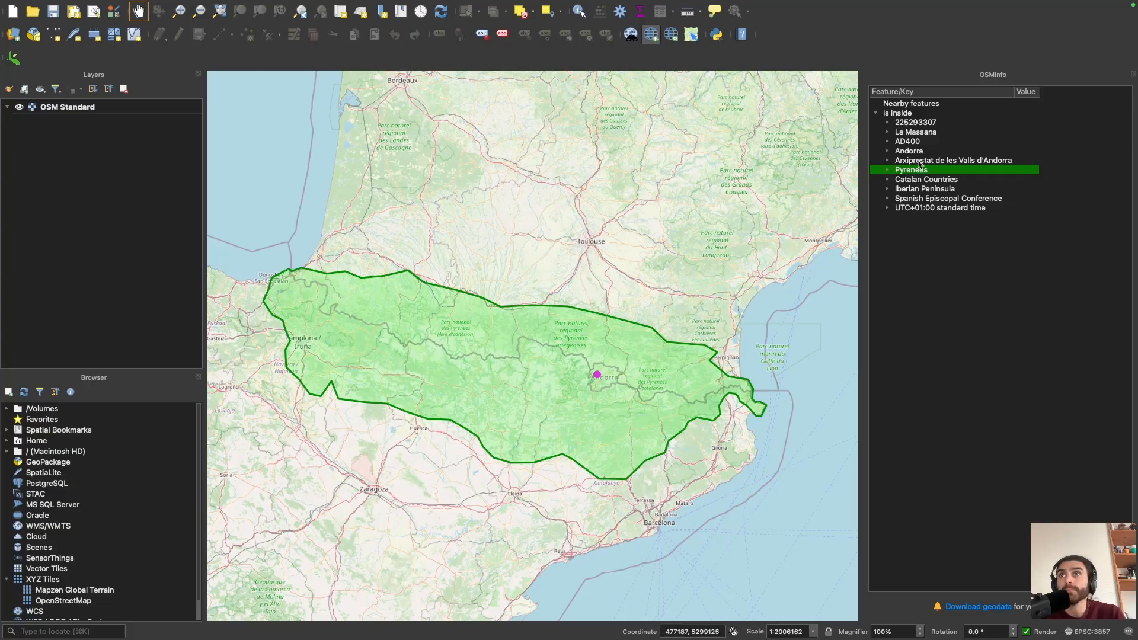
pyautogui.press('Up')
pyautogui.press('Down')
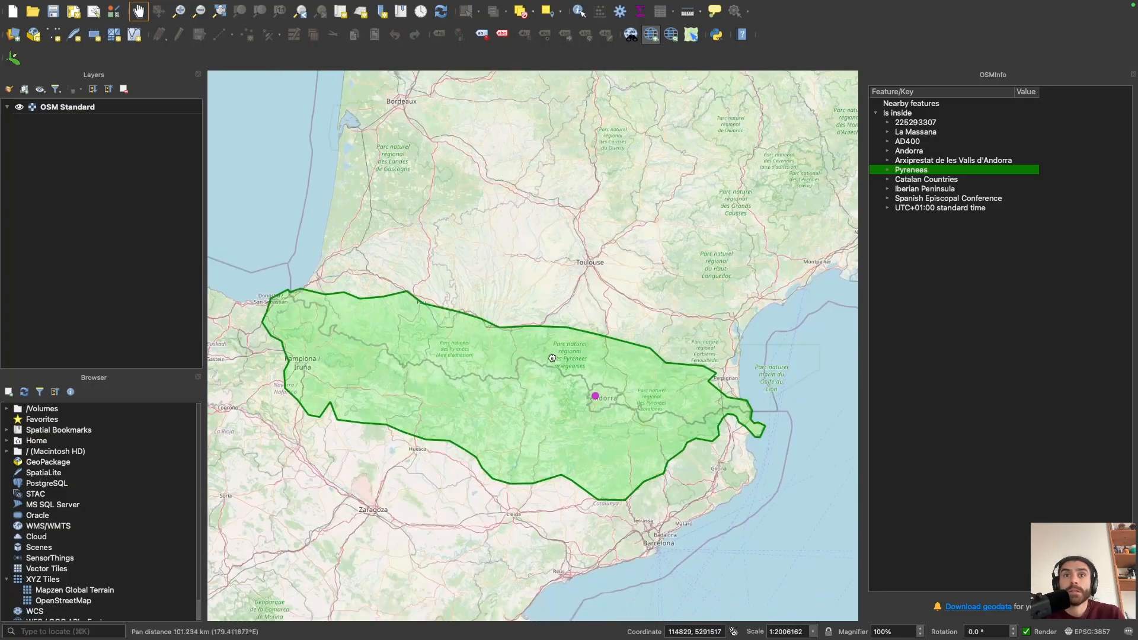
pyautogui.scroll(1, 551, 340)
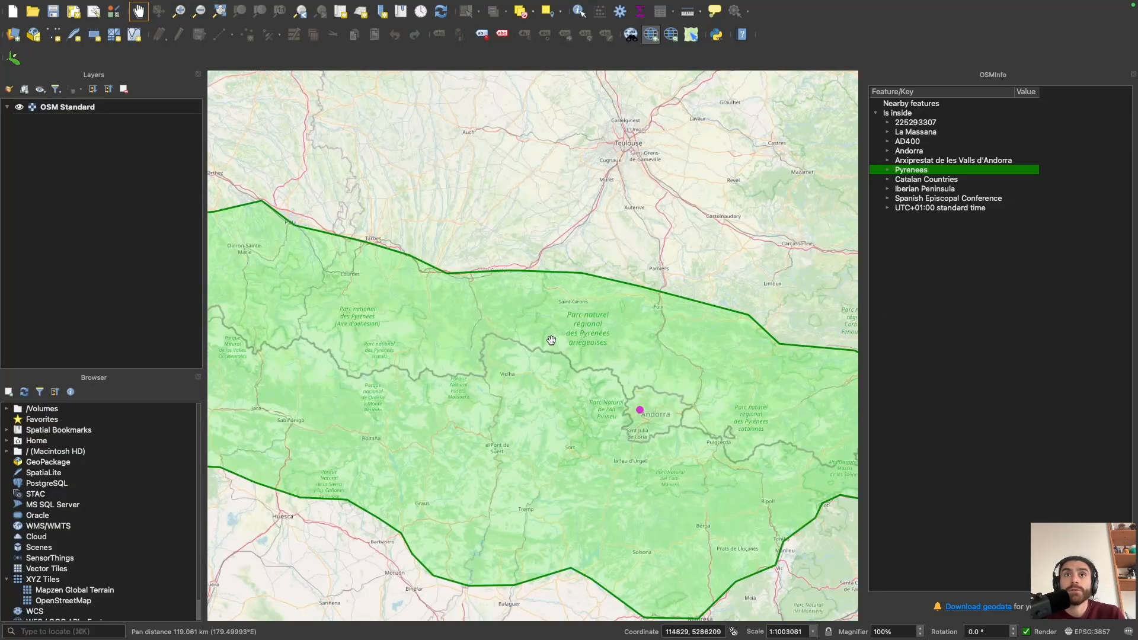
pyautogui.click(921, 152)
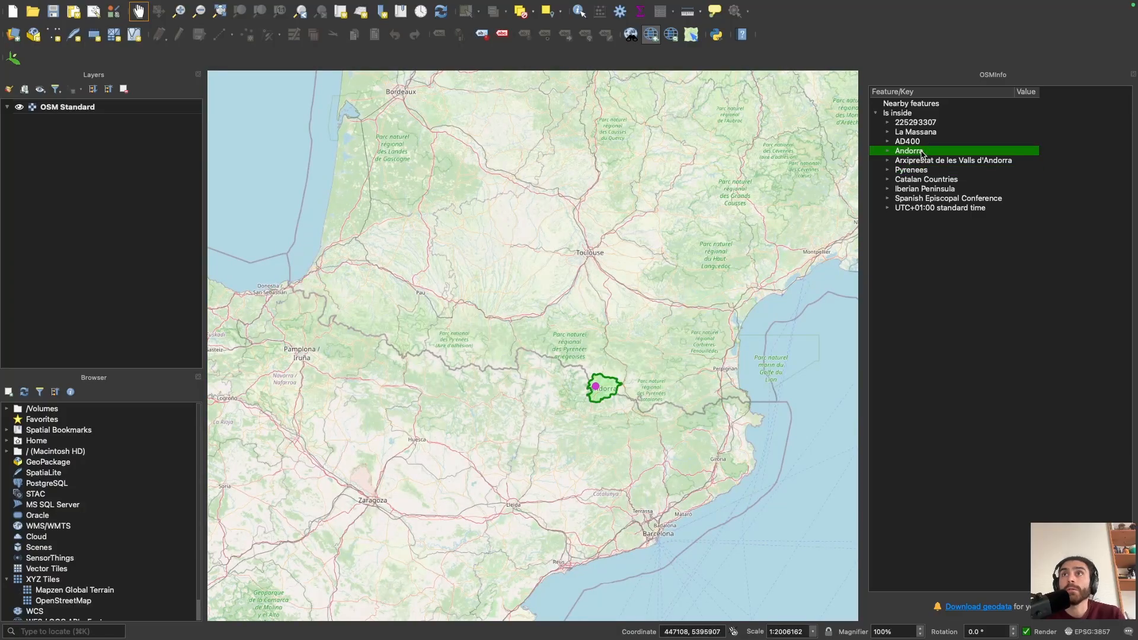
pyautogui.click(923, 171)
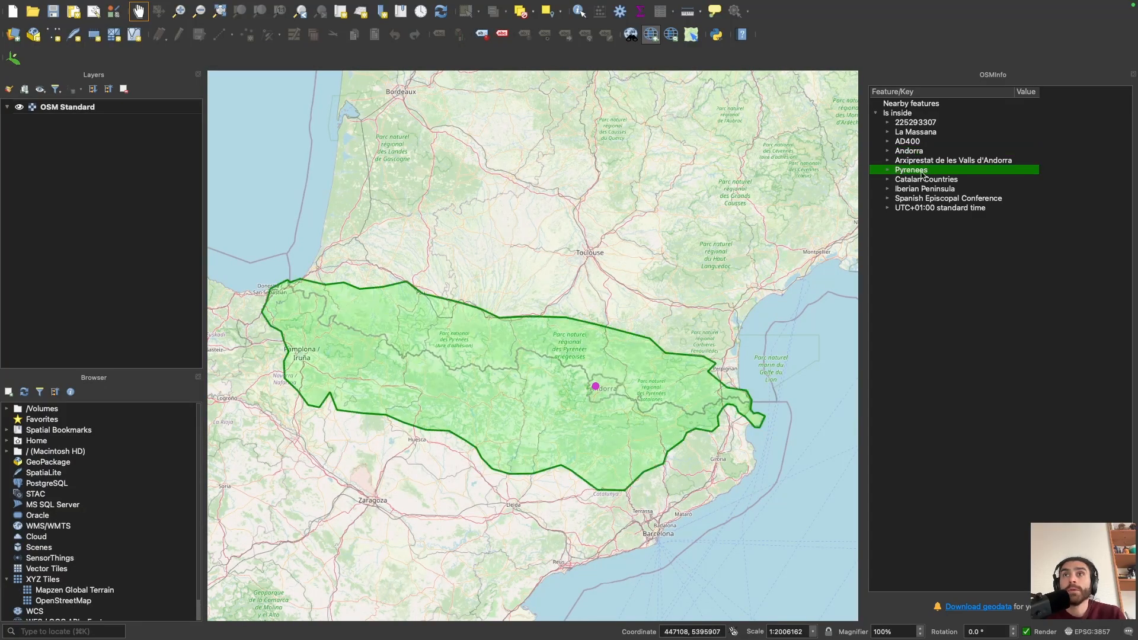
# Step: Save the Andorra feature from the OSMInfo results in a new temporary layer
pyautogui.click(922, 153)
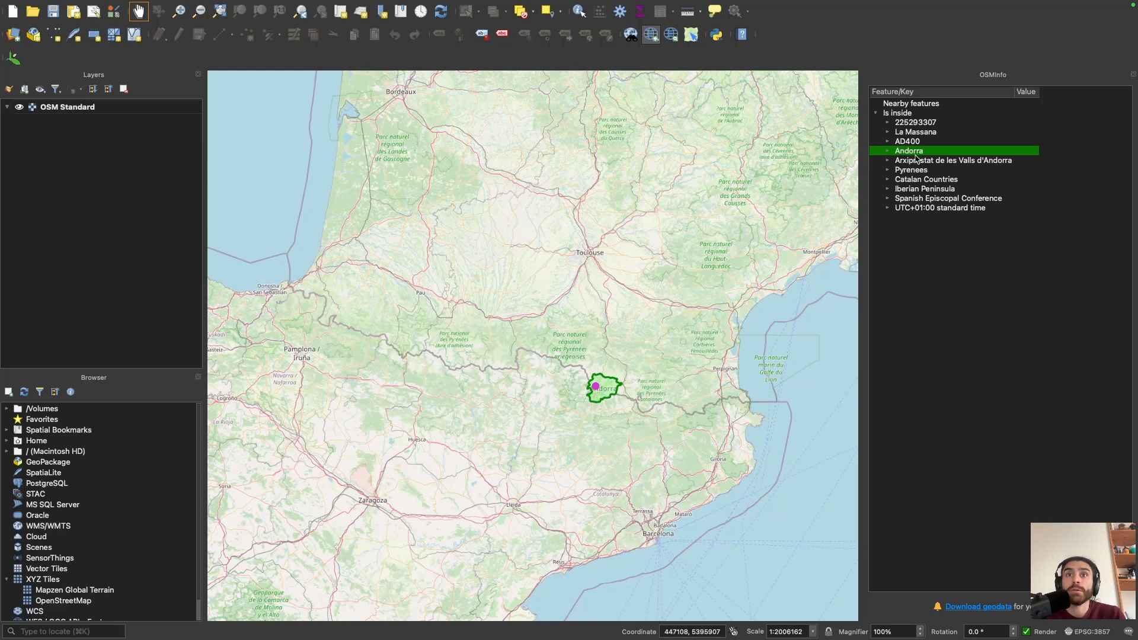
pyautogui.scroll(1, 581, 393)
pyautogui.moveTo(595, 412); pyautogui.dragTo(562, 397)
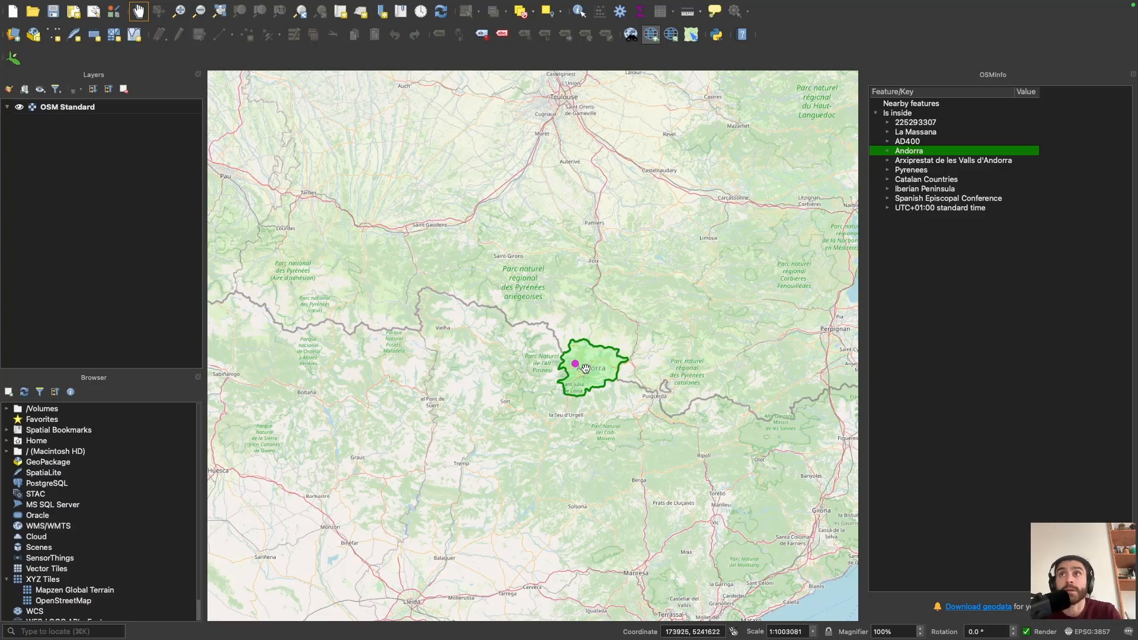
pyautogui.rightClick(905, 152)
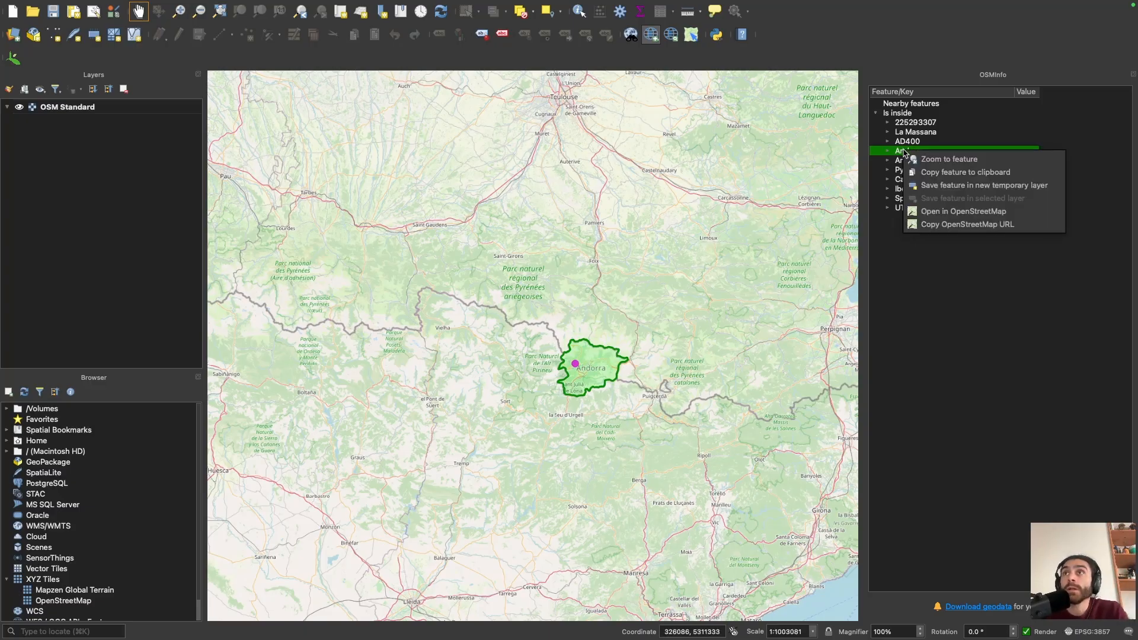
pyautogui.click(962, 187)
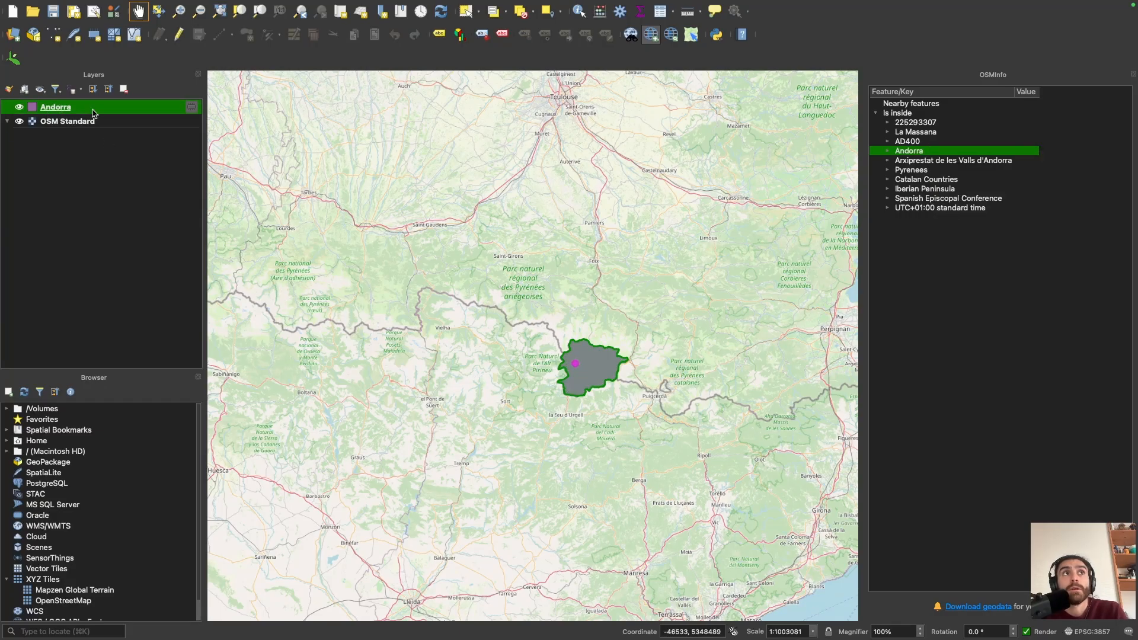
# Step: Save the Pyrenees feature from the OSMInfo results in a new temporary layer
pyautogui.click(923, 170)
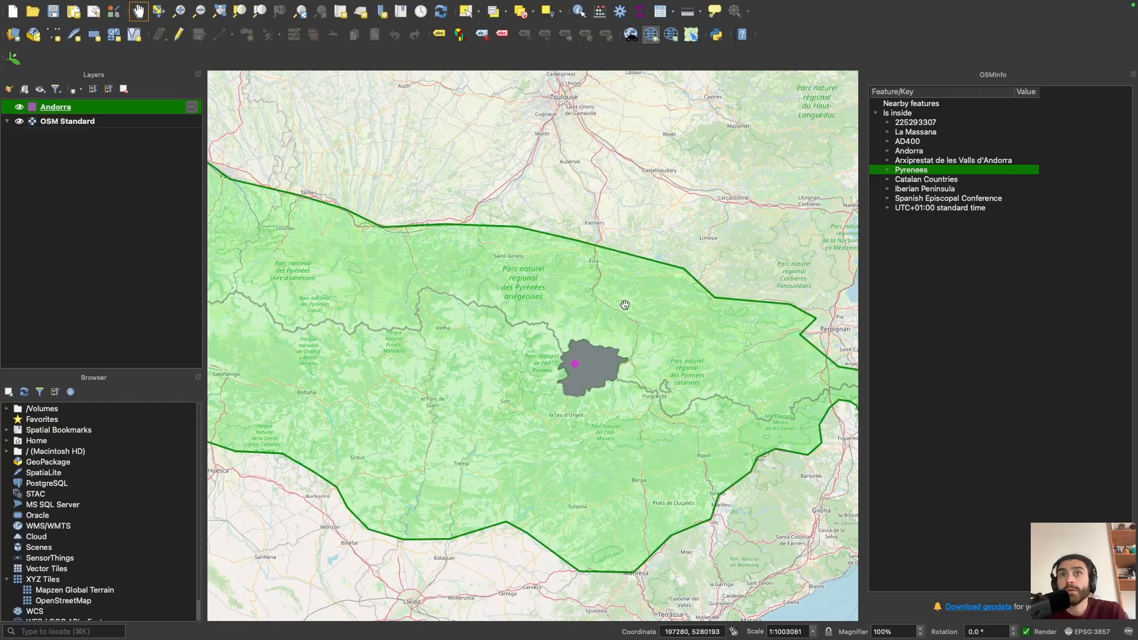
pyautogui.scroll(-1, 475, 350)
pyautogui.moveTo(474, 350); pyautogui.dragTo(575, 377)
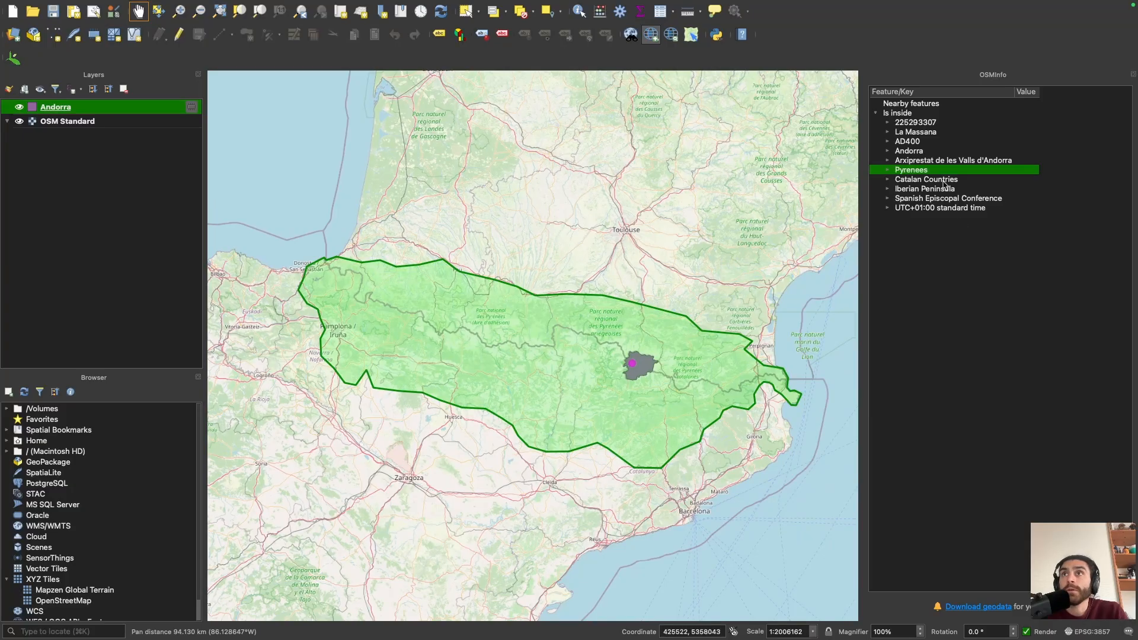
pyautogui.rightClick(922, 172)
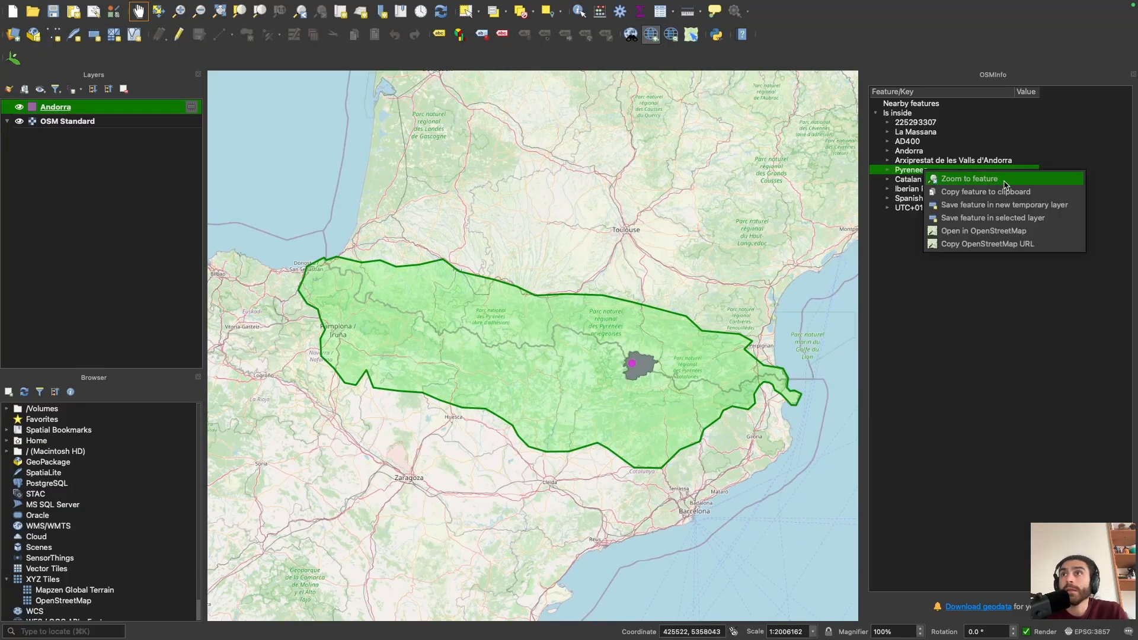
pyautogui.click(1033, 205)
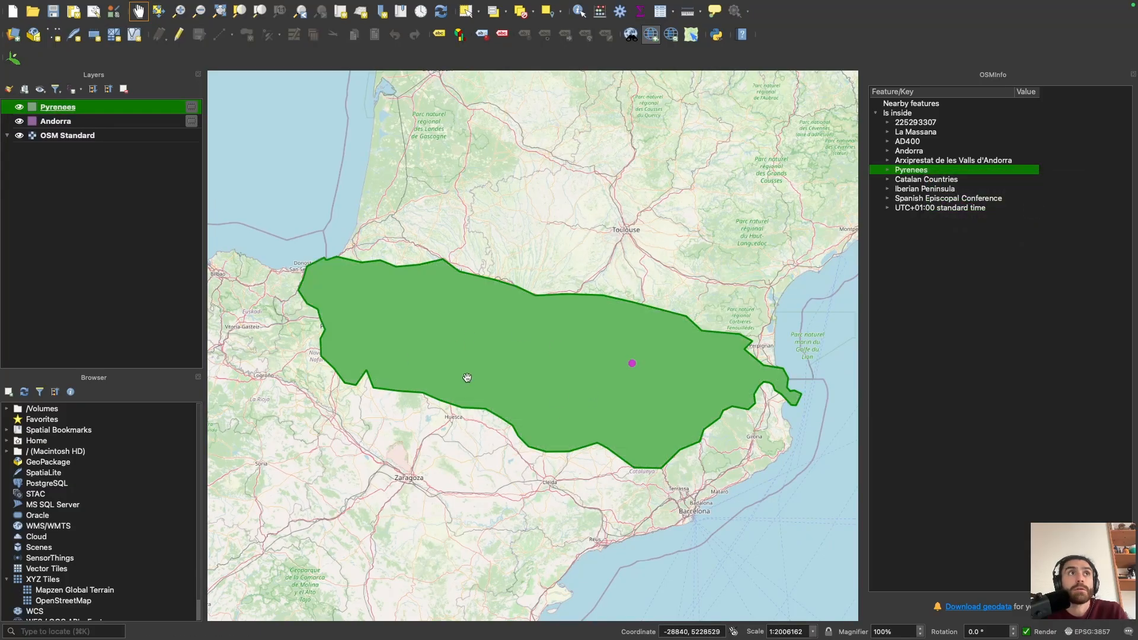
# Step: Close the OSMInfo results and place the Andorra layer above Pyrenees in the layer order
pyautogui.click(1133, 74)
pyautogui.moveTo(775, 320); pyautogui.dragTo(700, 309)
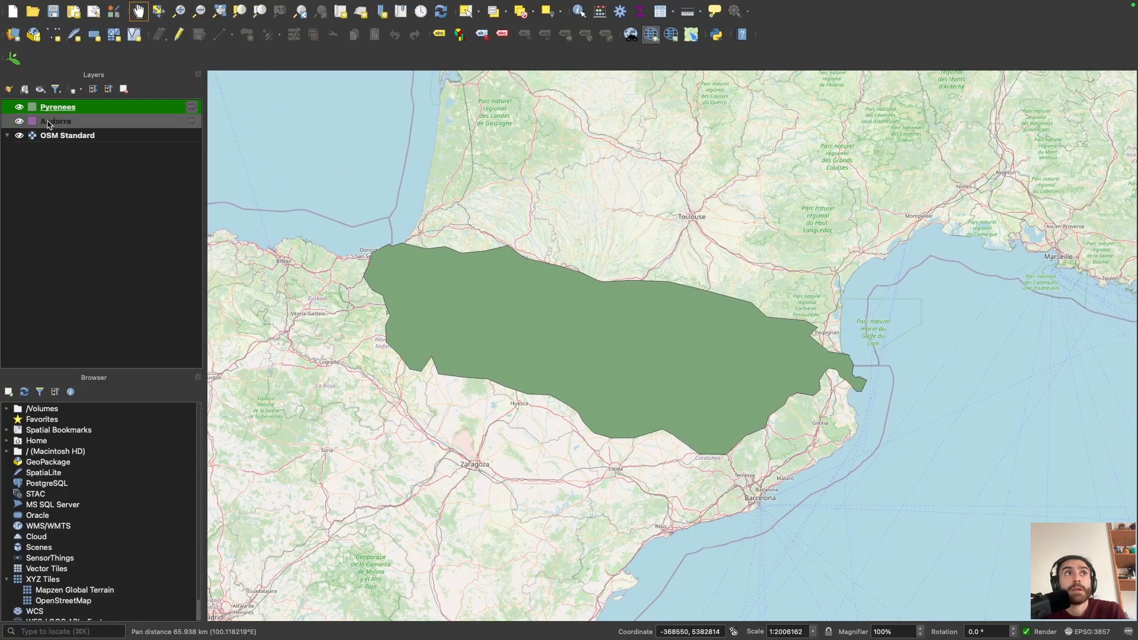
pyautogui.moveTo(57, 126); pyautogui.dragTo(57, 102)
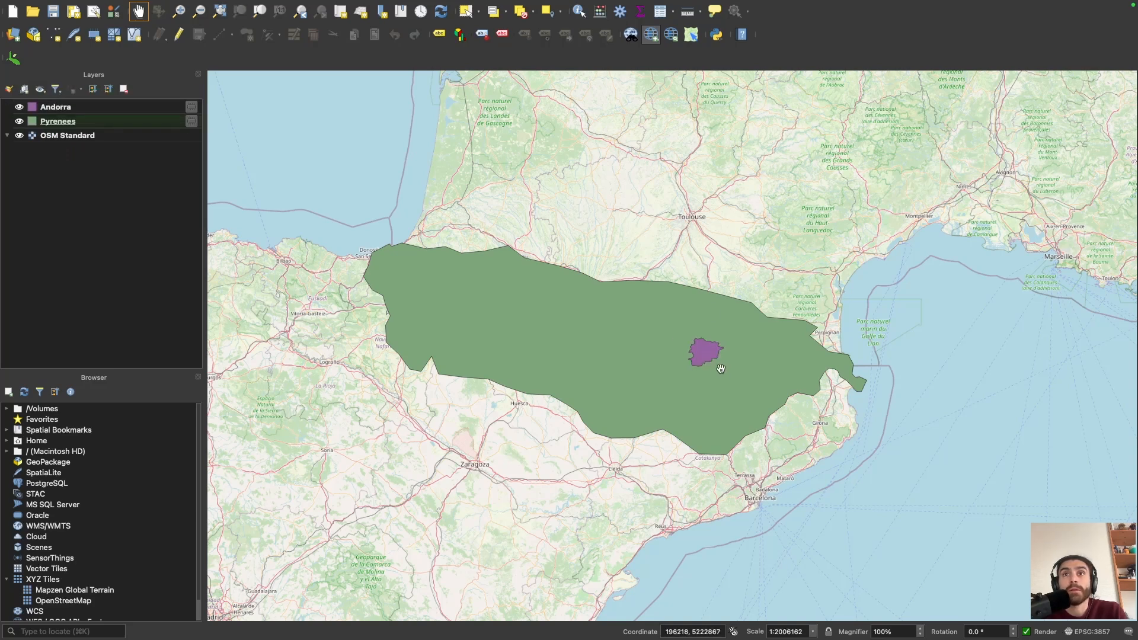
pyautogui.click(472, 321)
pyautogui.moveTo(472, 322); pyautogui.dragTo(427, 320)
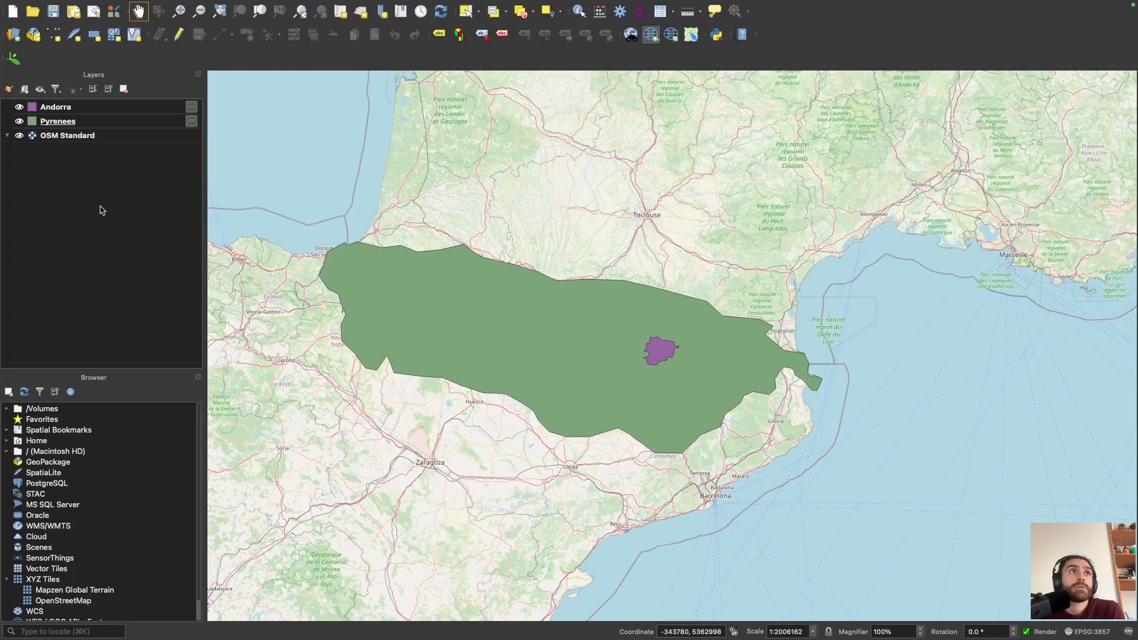
# Step: Make the Pyrenees polygon's simple fill colour fully transparent in the layer's symbology
pyautogui.doubleClick(62, 122)
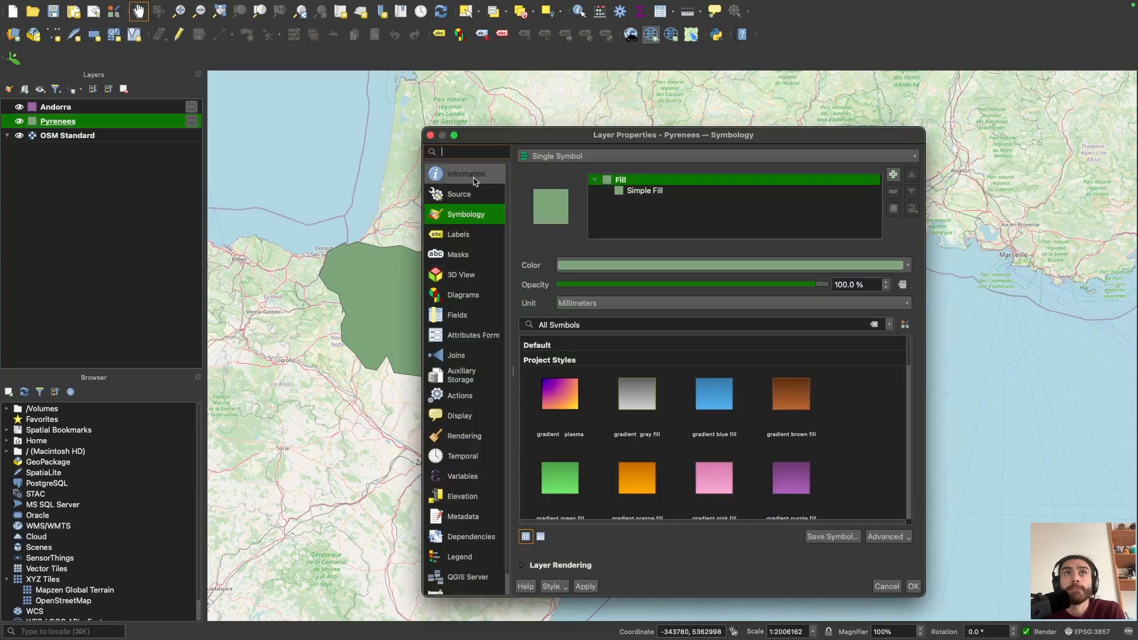
pyautogui.click(476, 178)
pyautogui.click(464, 201)
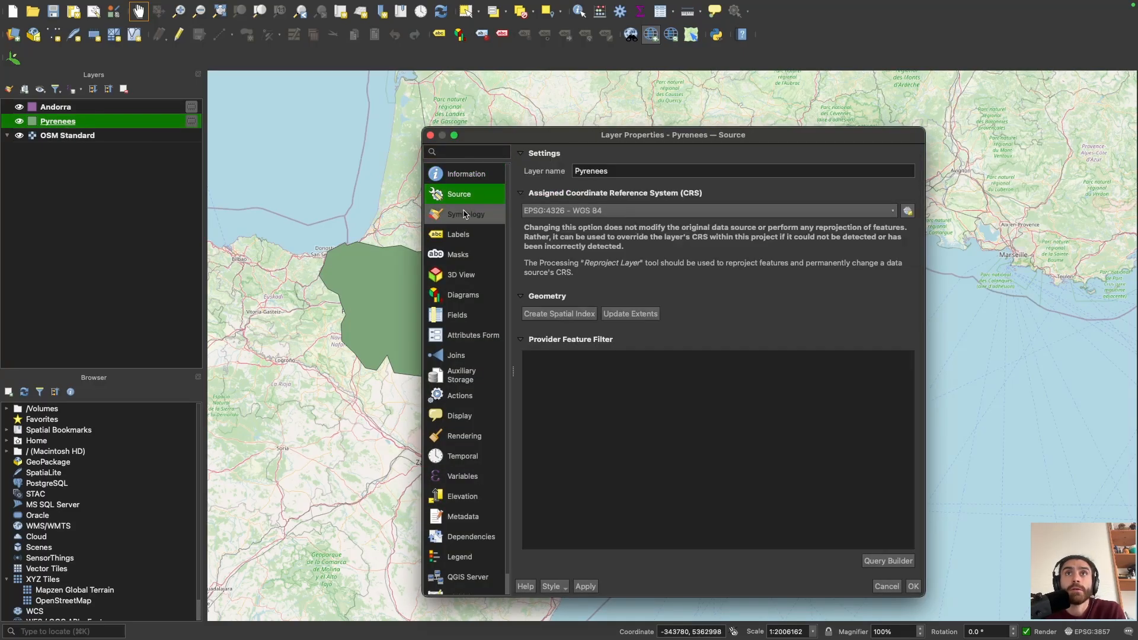
pyautogui.click(466, 217)
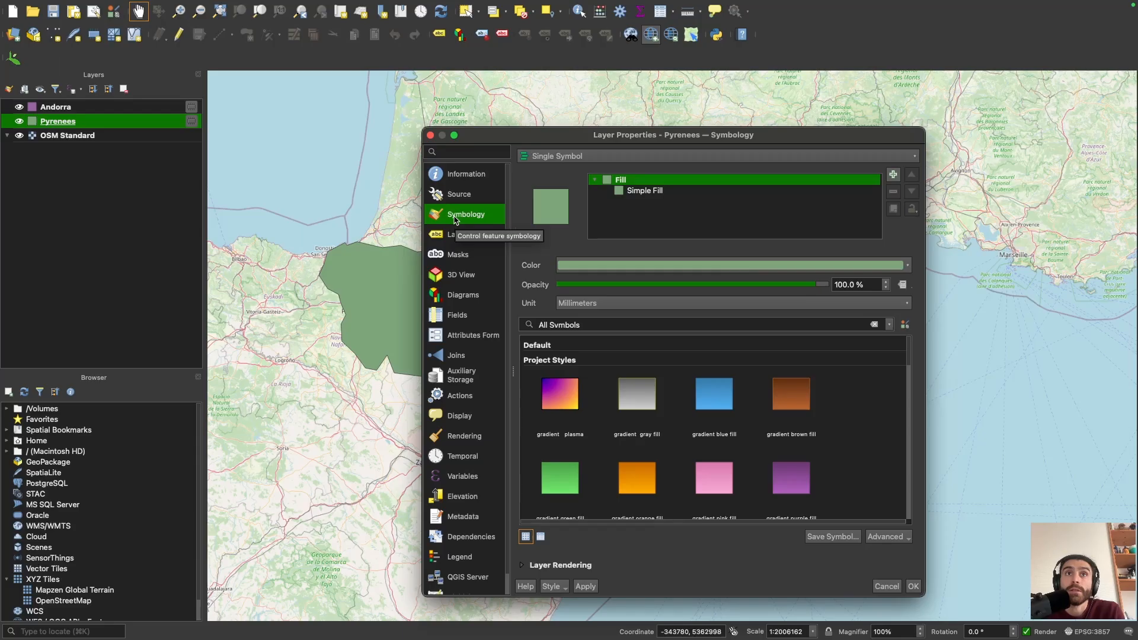
pyautogui.click(659, 192)
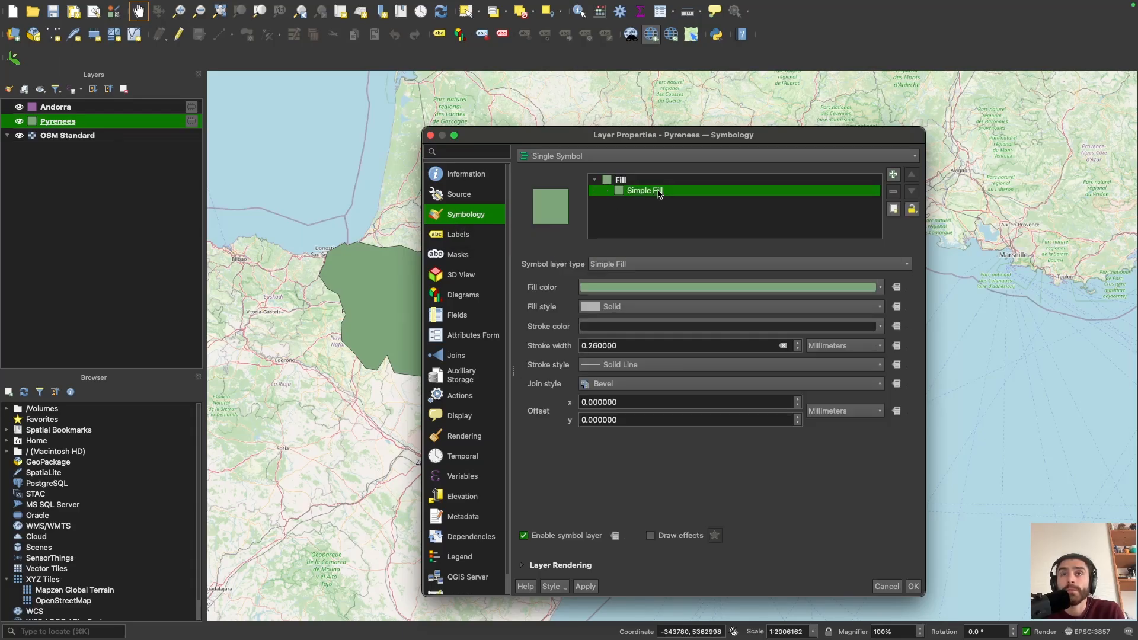
pyautogui.click(659, 265)
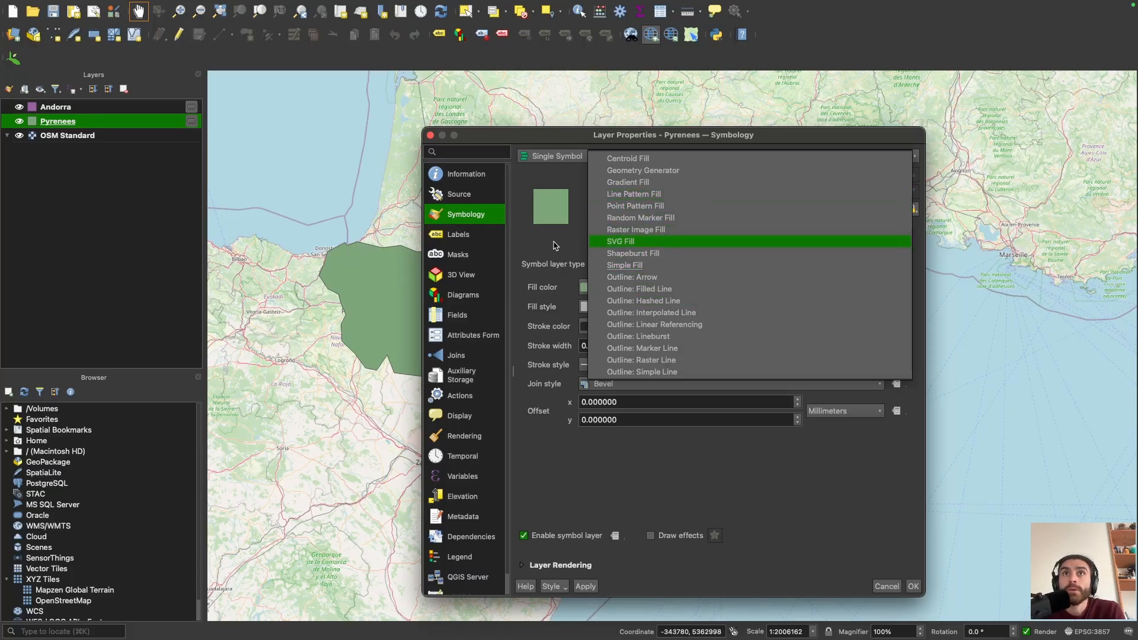
pyautogui.click(574, 249)
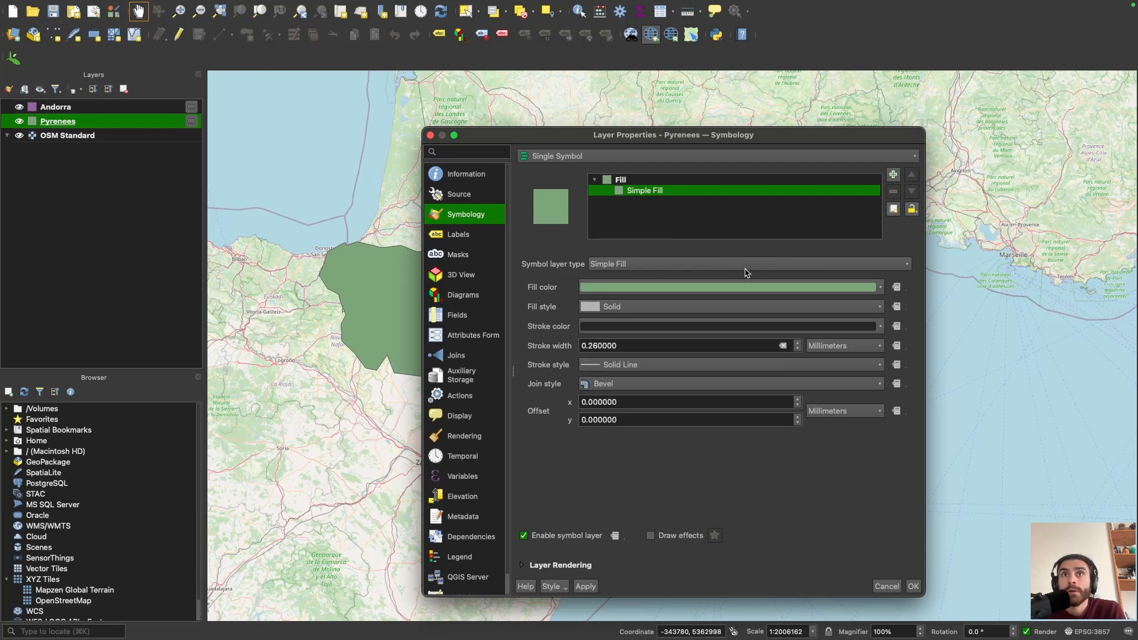
pyautogui.click(880, 290)
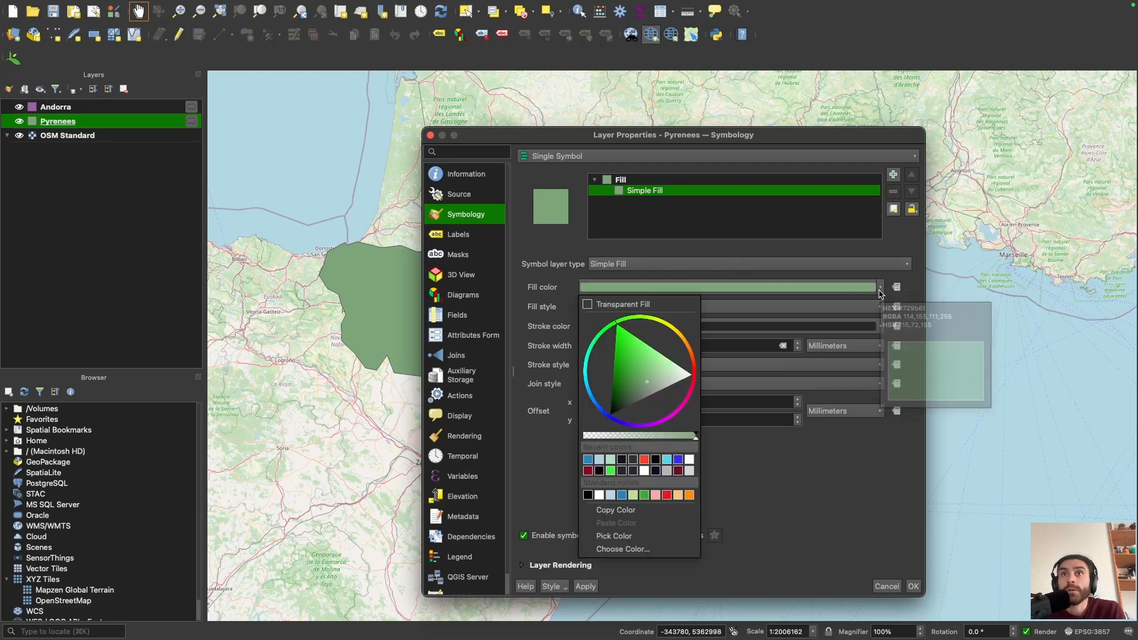
pyautogui.click(627, 306)
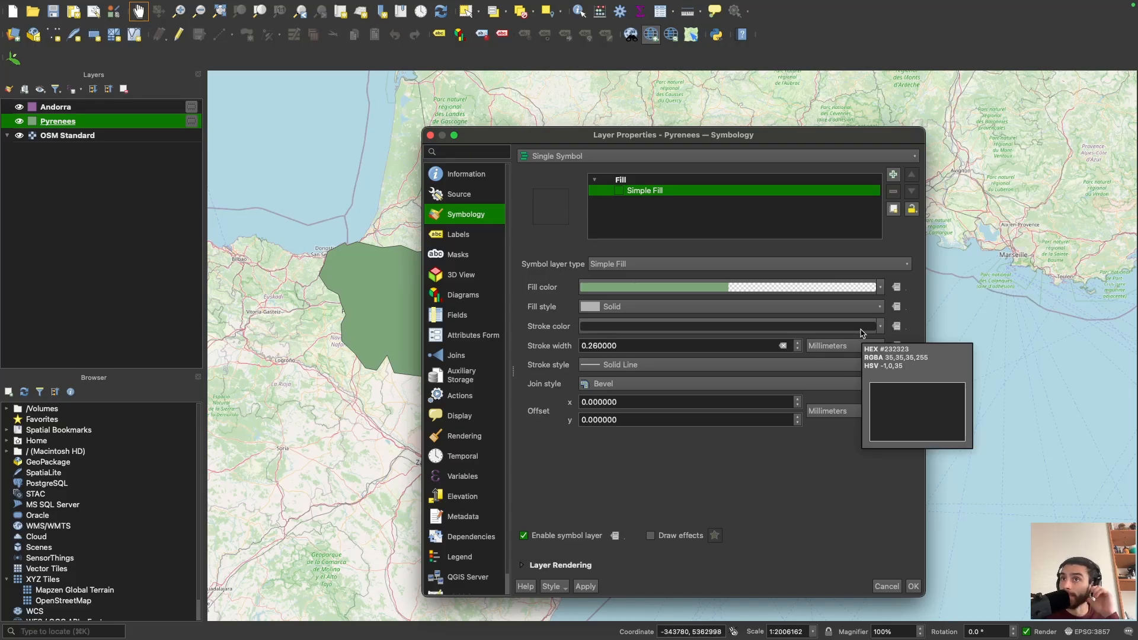
# Step: Set the Pyrenees polygon's stroke colour to the standard red and apply the style to the map
pyautogui.click(880, 326)
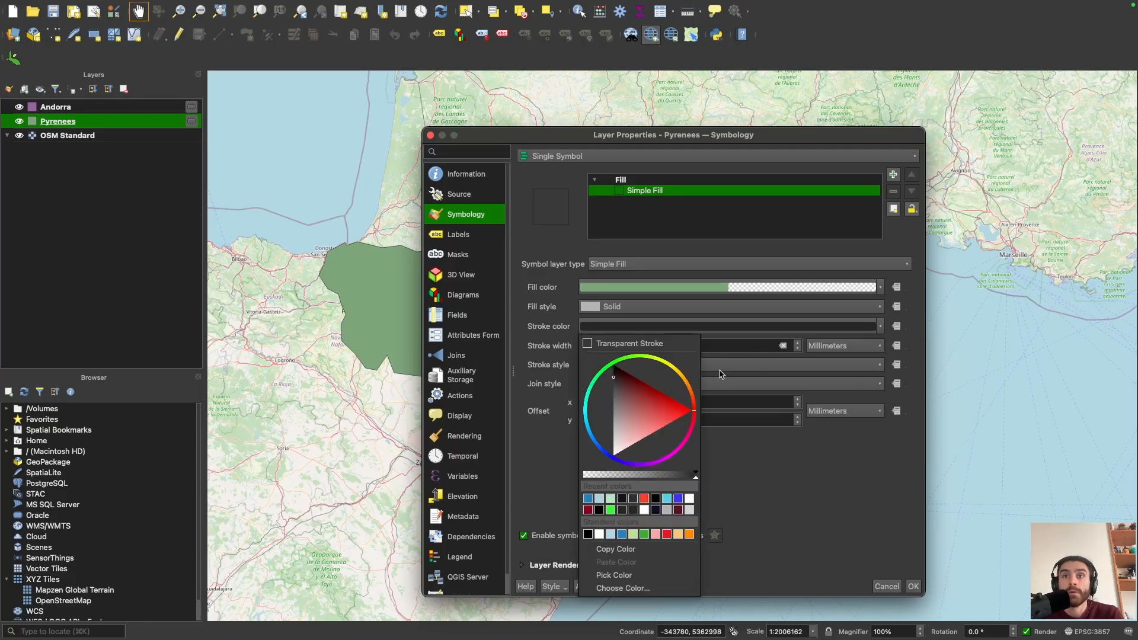
pyautogui.click(667, 535)
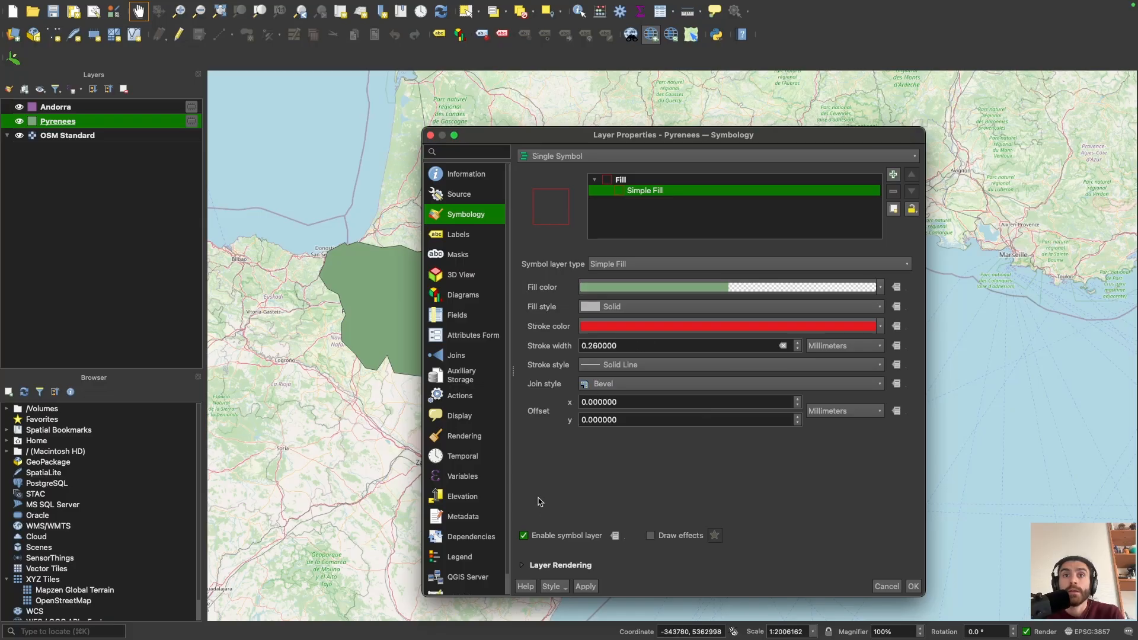
pyautogui.click(586, 587)
# Step: Set the Pyrenees outline's stroke width to 1.06 millimetres and accept the layer's style
pyautogui.moveTo(578, 135); pyautogui.dragTo(701, 108)
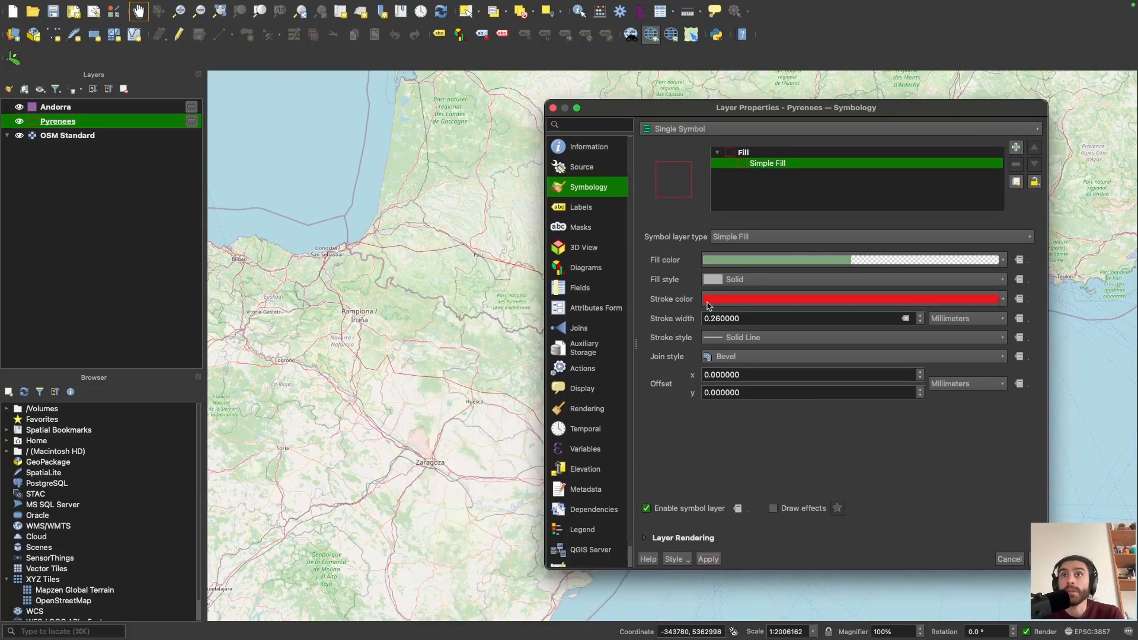
pyautogui.click(921, 316)
pyautogui.click(920, 316)
pyautogui.click(920, 316)
pyautogui.click(921, 315)
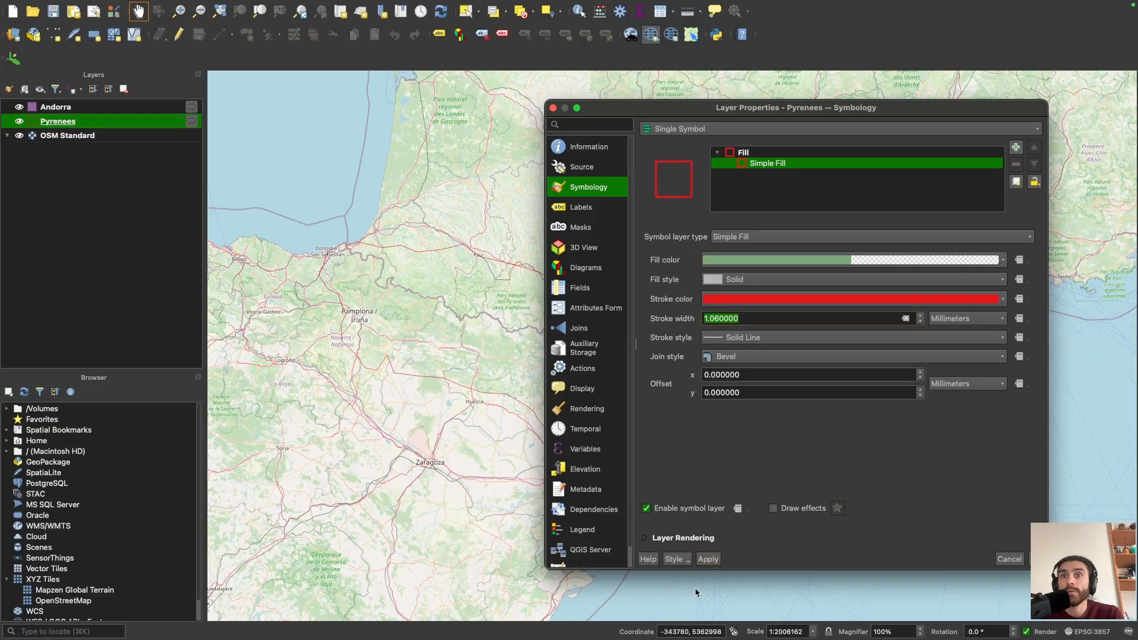
pyautogui.click(707, 560)
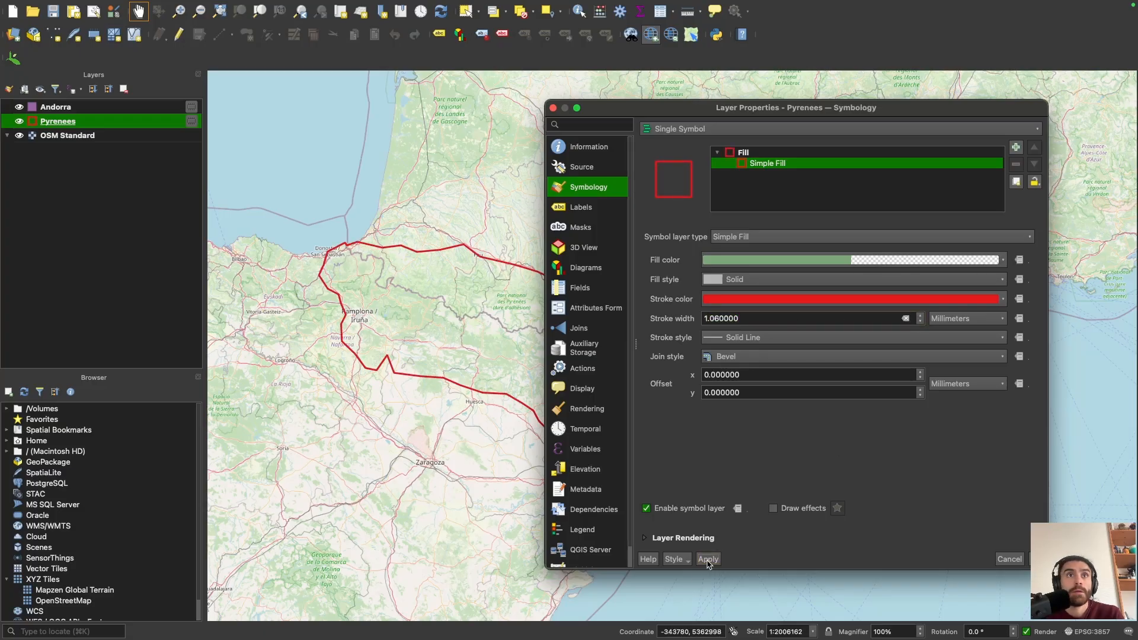
pyautogui.moveTo(902, 119); pyautogui.dragTo(827, 134)
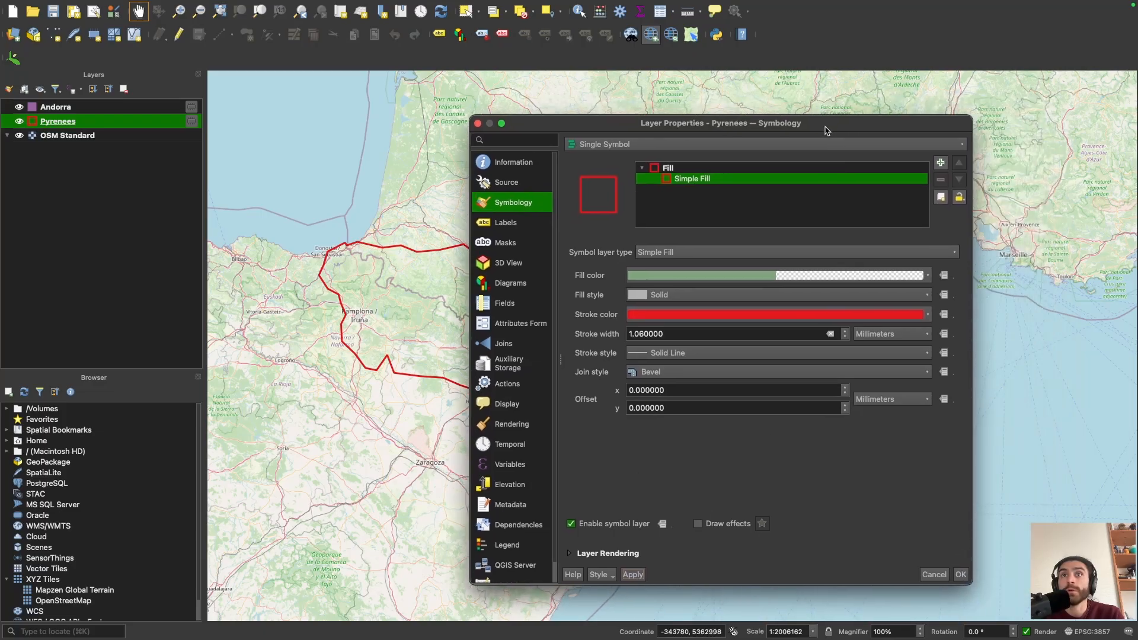
pyautogui.click(961, 574)
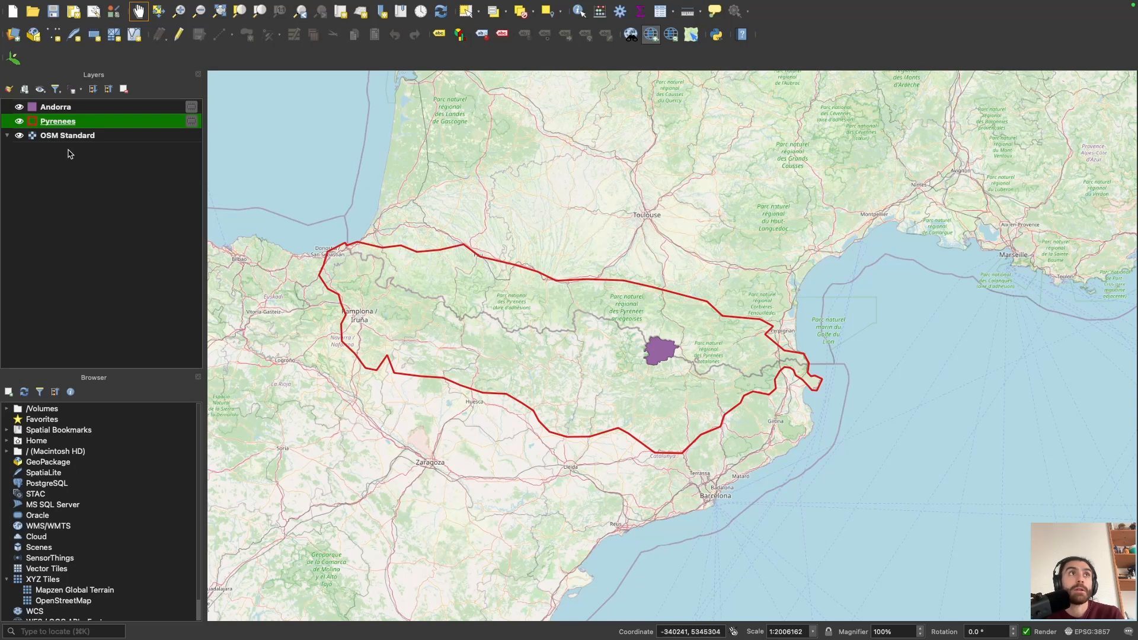
# Step: Reduce the opacity of the Andorra polygon's purple simple fill to about 40% and accept the layer's style
pyautogui.click(51, 108)
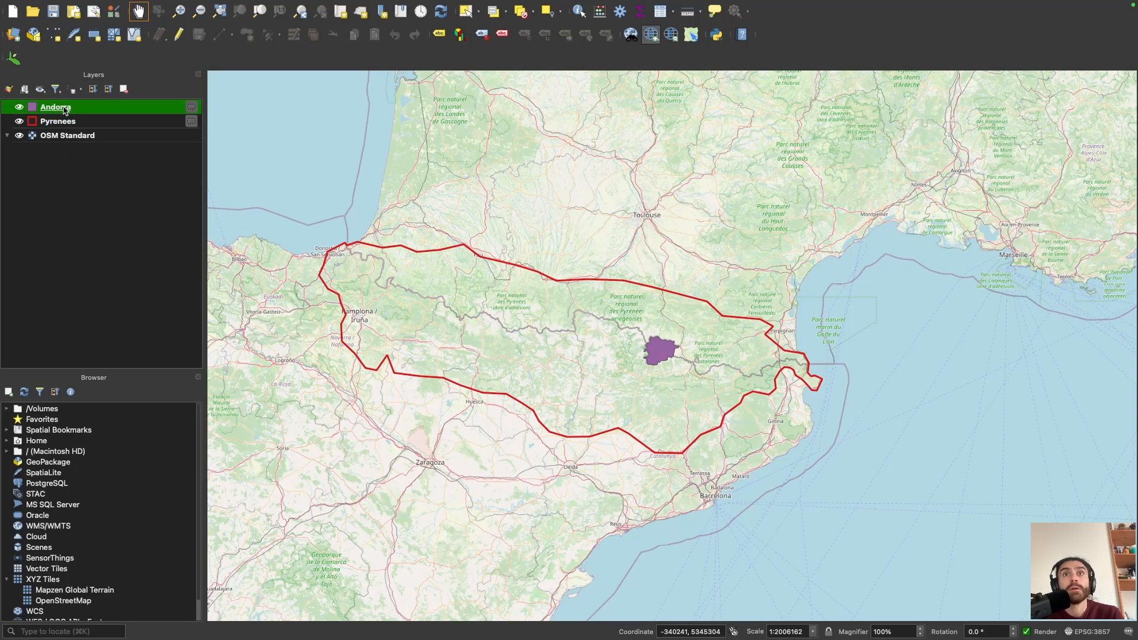
pyautogui.doubleClick(66, 111)
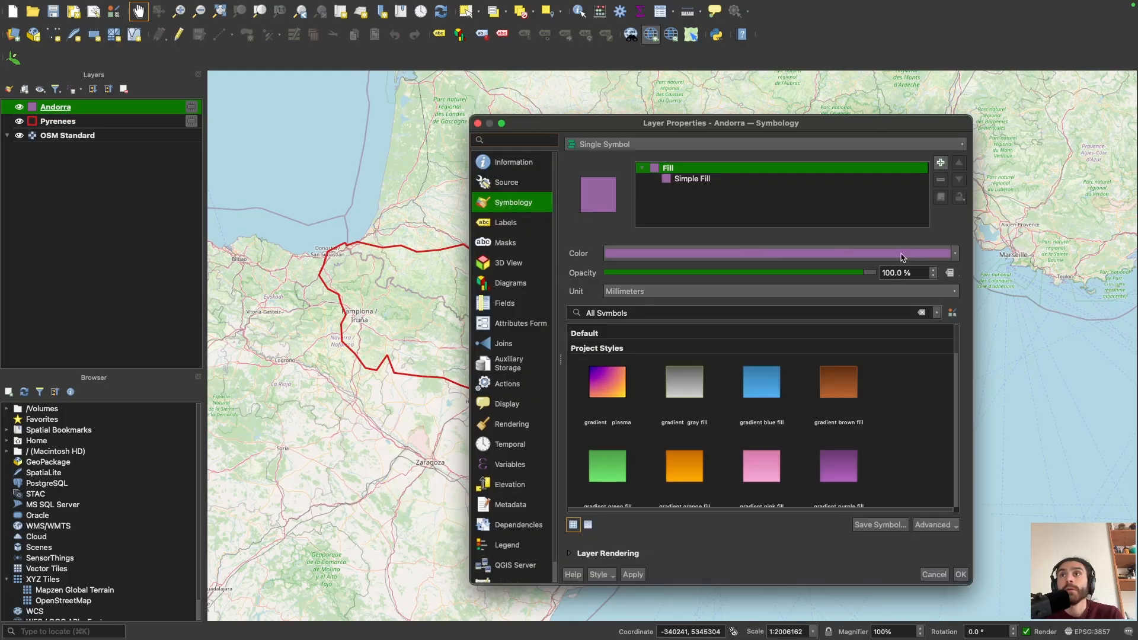
pyautogui.click(701, 182)
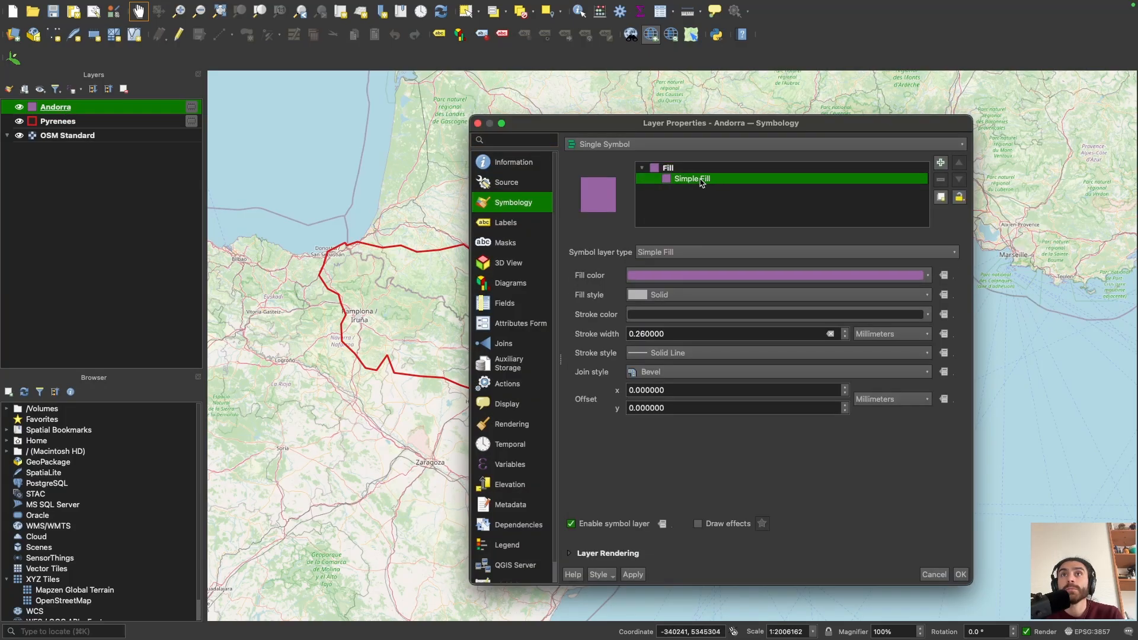
pyautogui.click(928, 276)
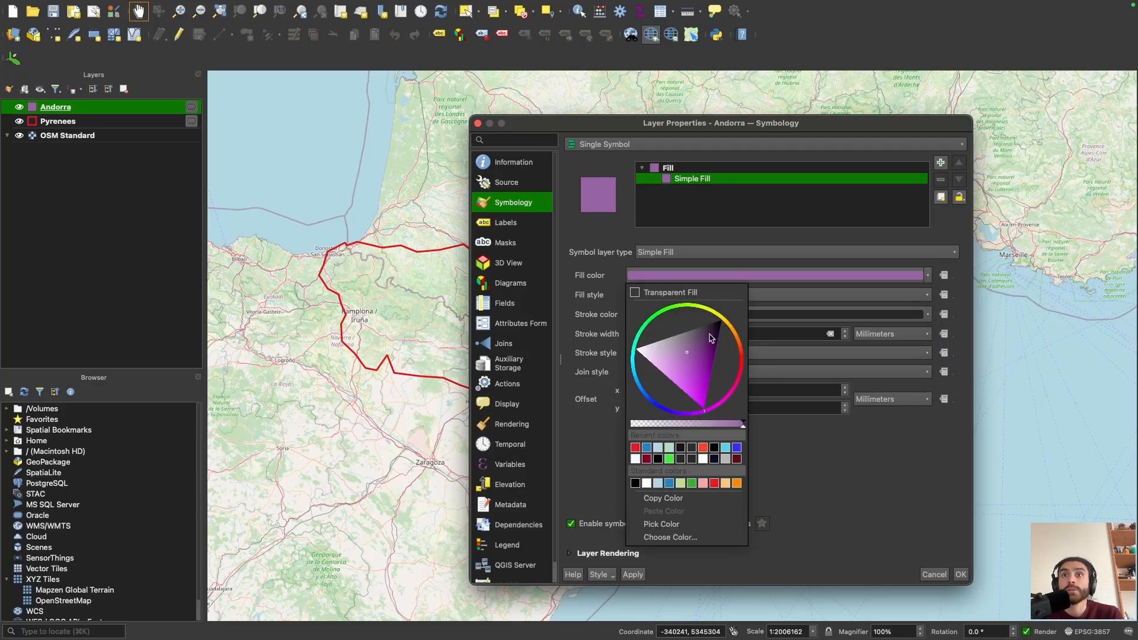
pyautogui.moveTo(743, 424); pyautogui.dragTo(677, 425)
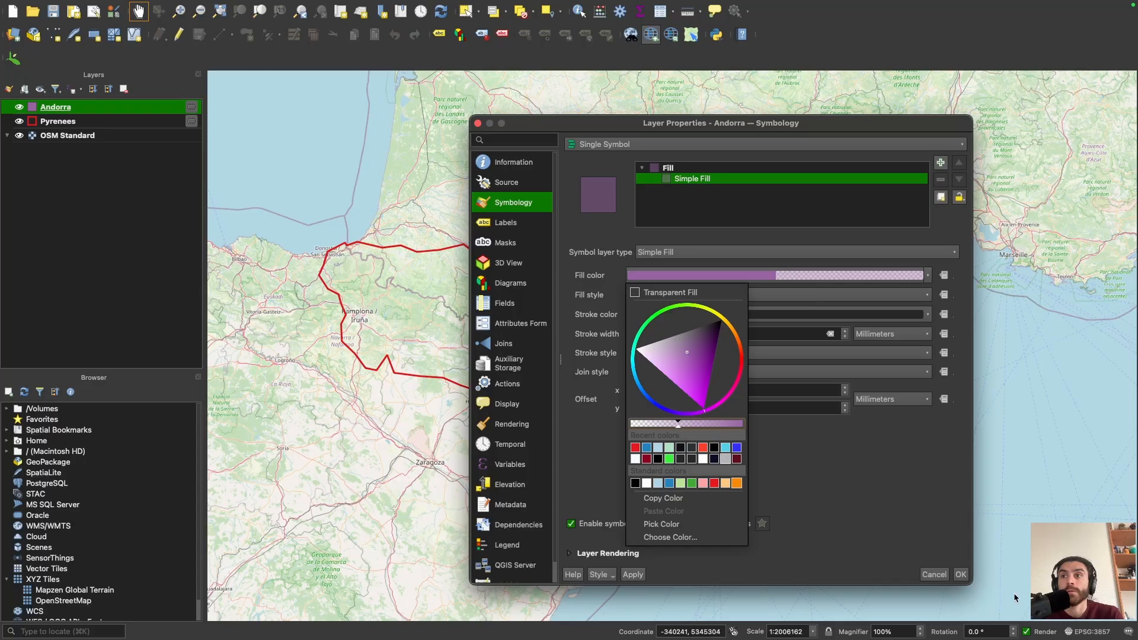
pyautogui.click(963, 575)
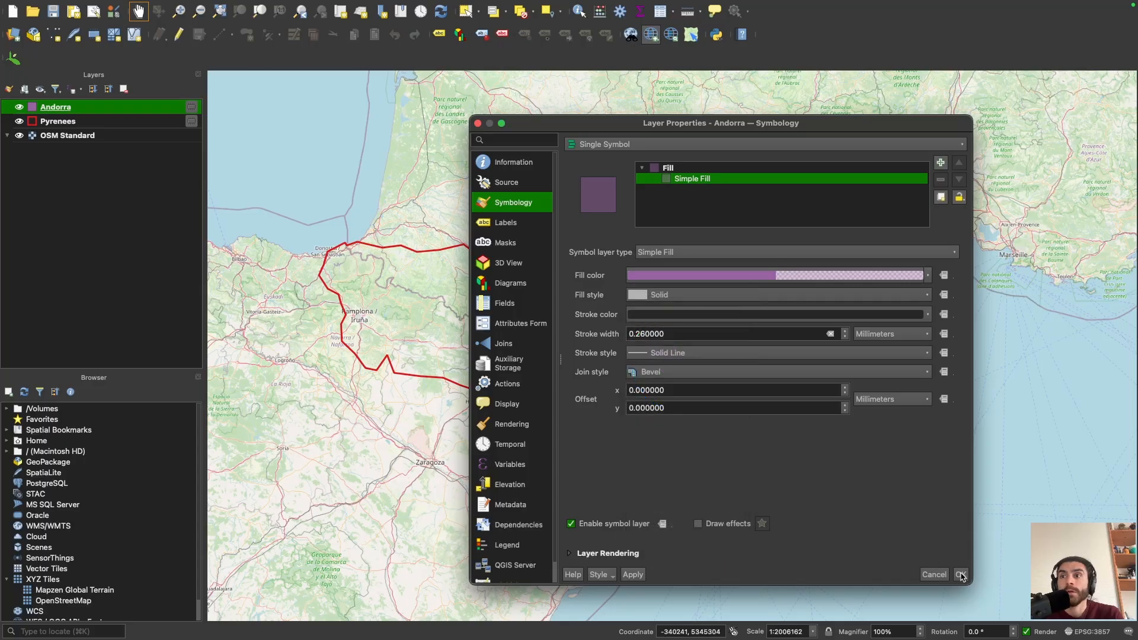
pyautogui.click(961, 578)
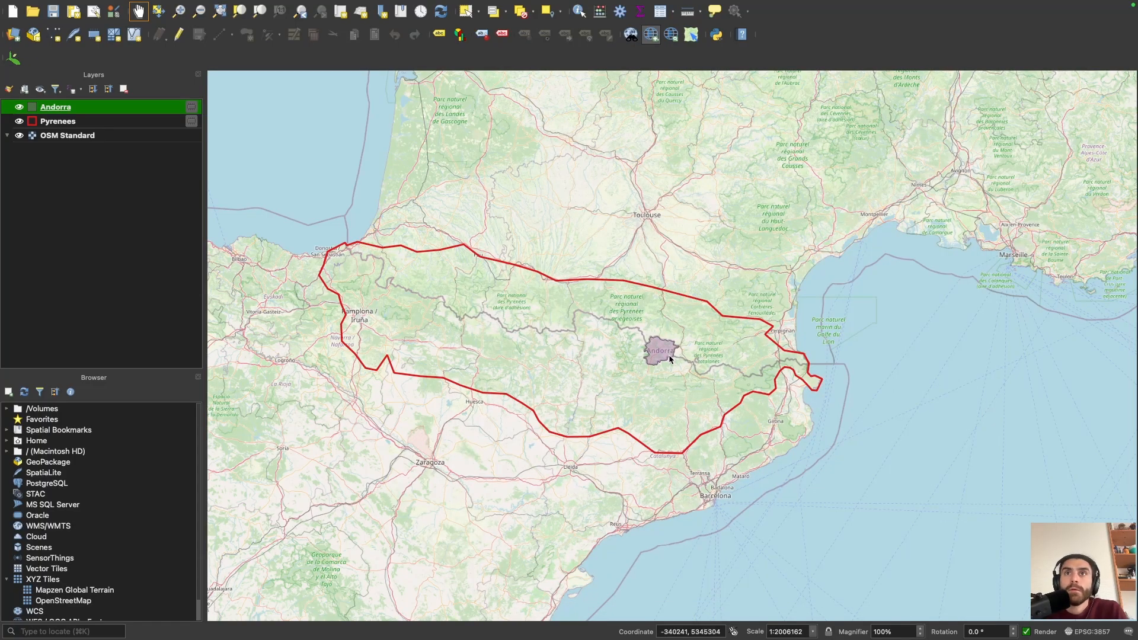
# Step: Examine the semi-transparent Andorra polygon against the basemap up close and within the whole Pyrenees outline
pyautogui.scroll(1, 670, 360)
pyautogui.moveTo(674, 368); pyautogui.dragTo(595, 363)
pyautogui.scroll(1, 650, 361)
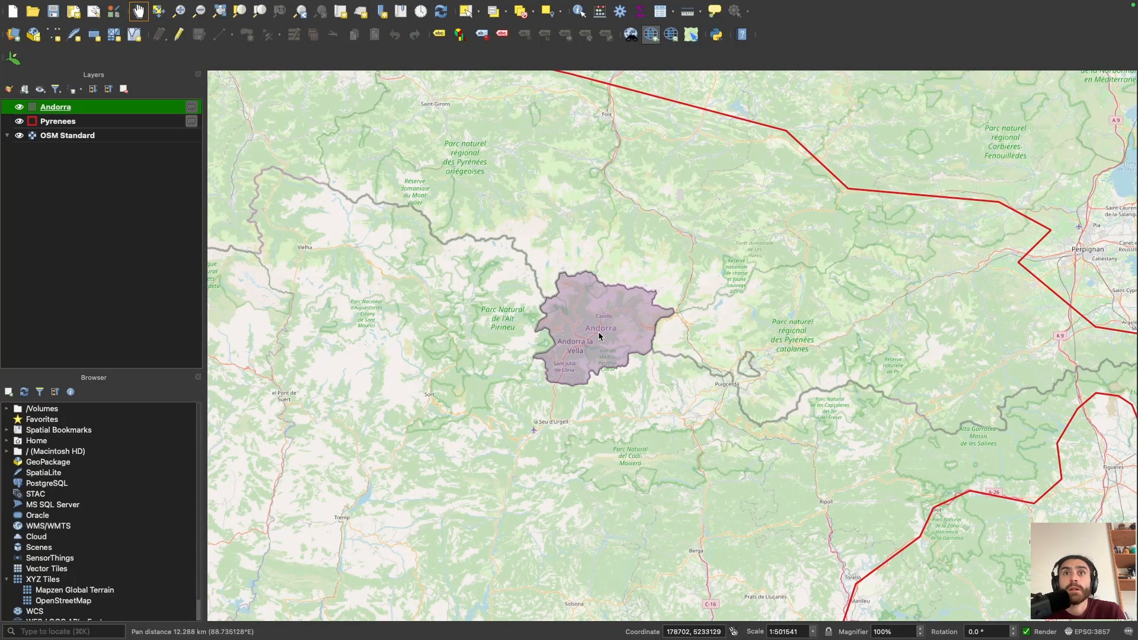
pyautogui.scroll(2, 593, 323)
pyautogui.scroll(-1, 609, 361)
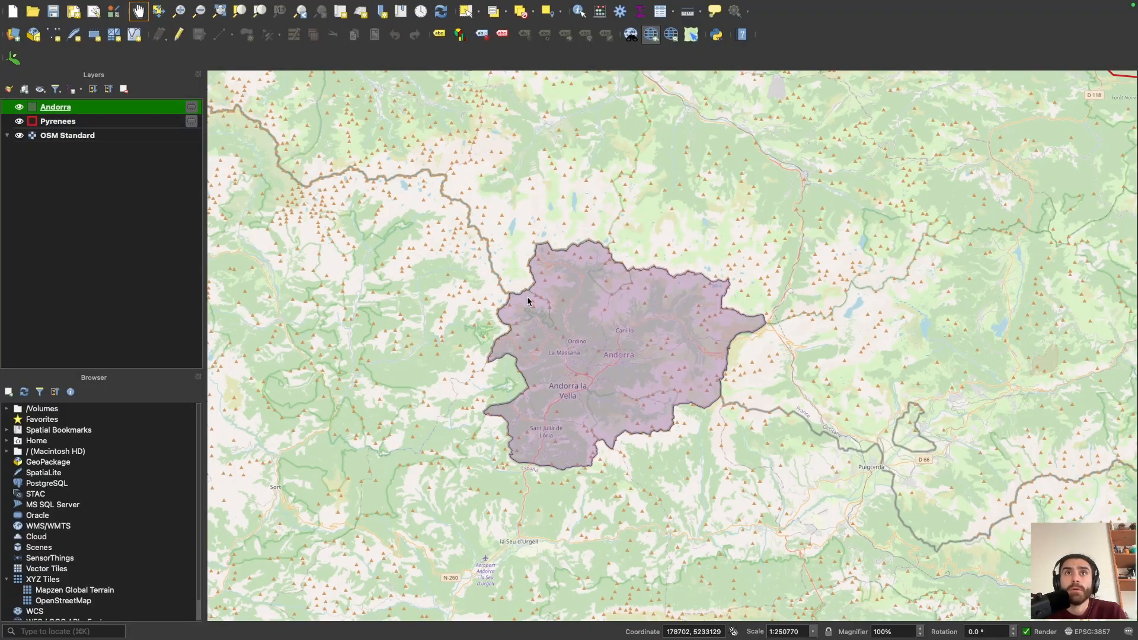
pyautogui.scroll(-2, 578, 427)
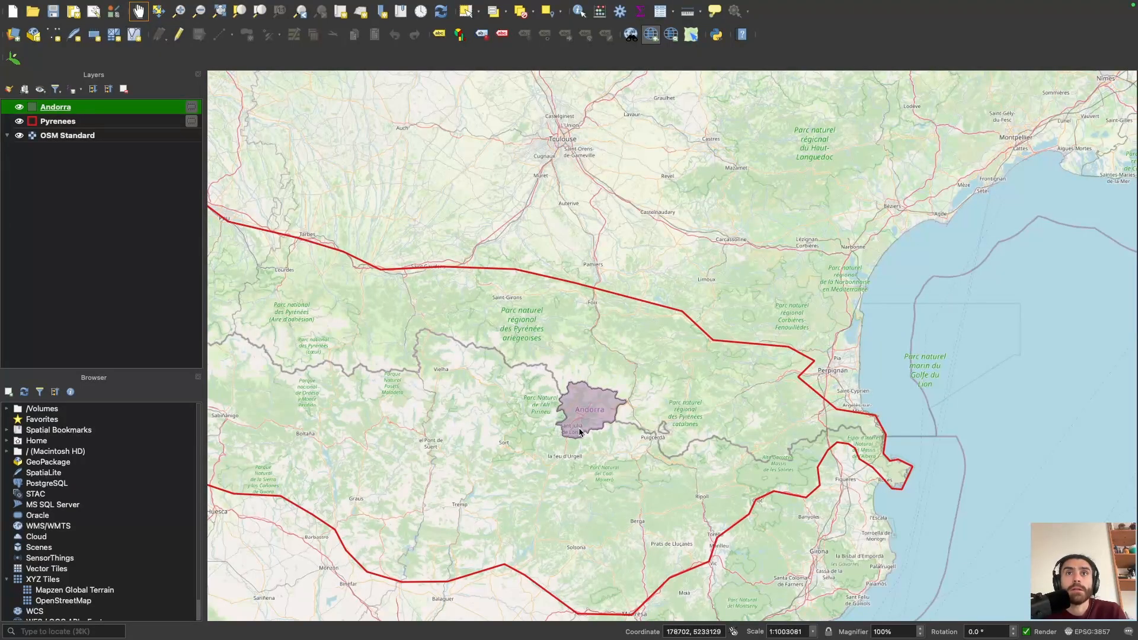
pyautogui.scroll(-1, 631, 419)
pyautogui.moveTo(629, 421); pyautogui.dragTo(580, 388)
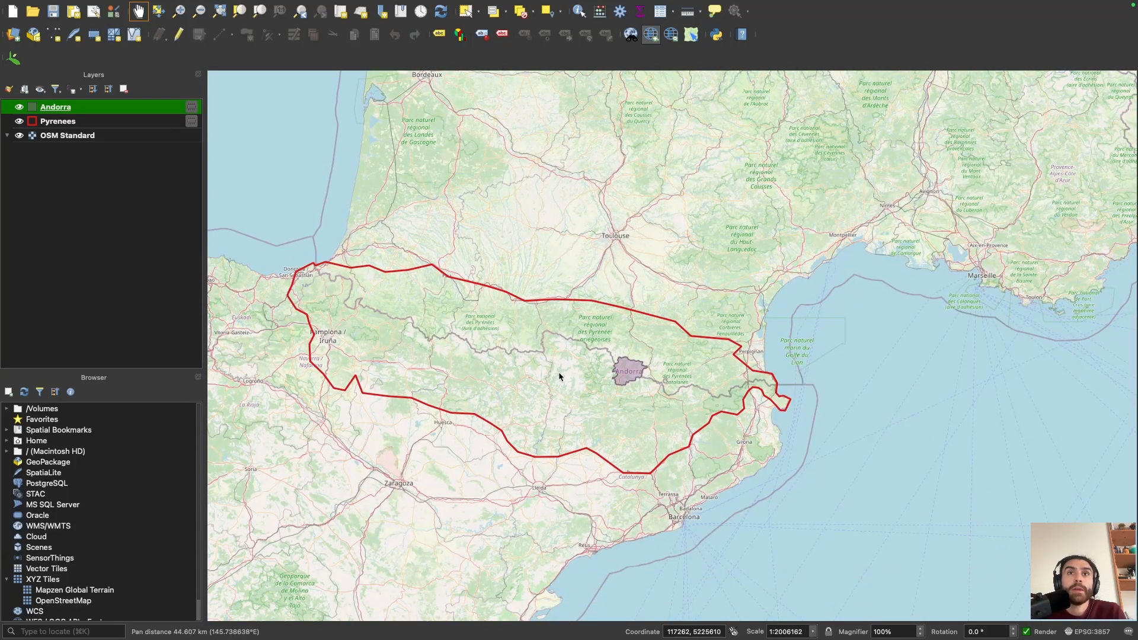
pyautogui.click(60, 137)
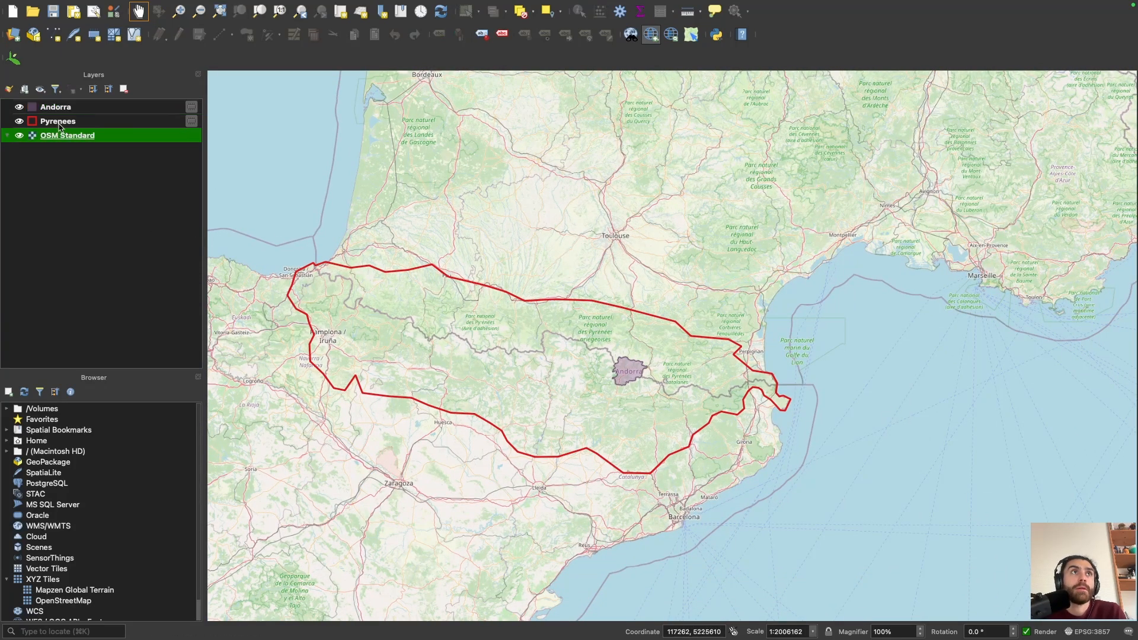
pyautogui.click(60, 123)
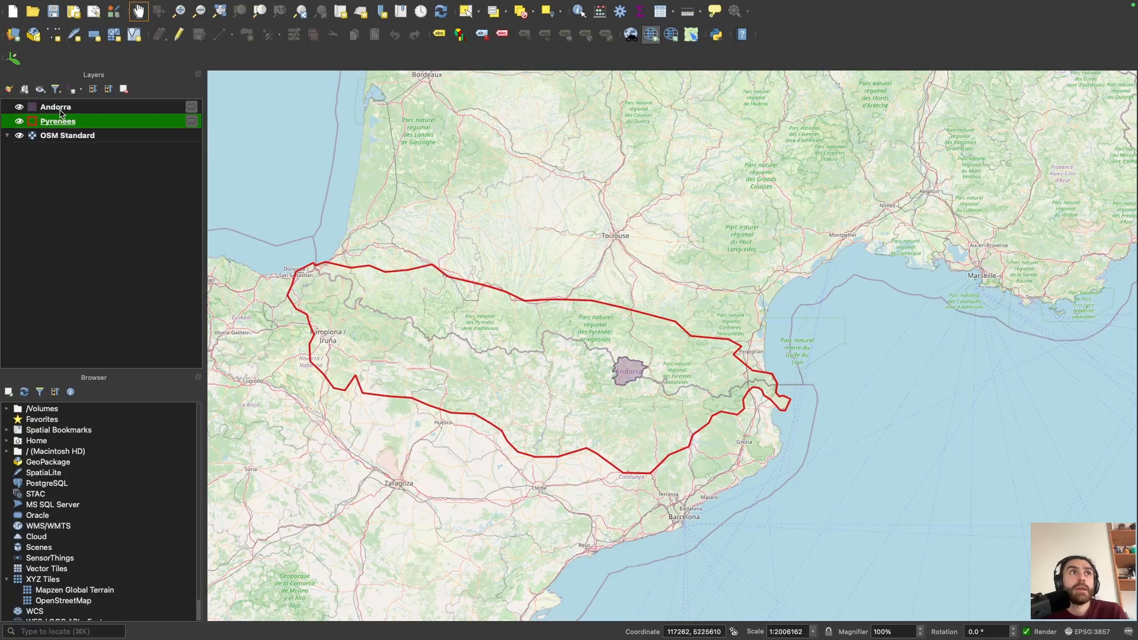
pyautogui.click(61, 109)
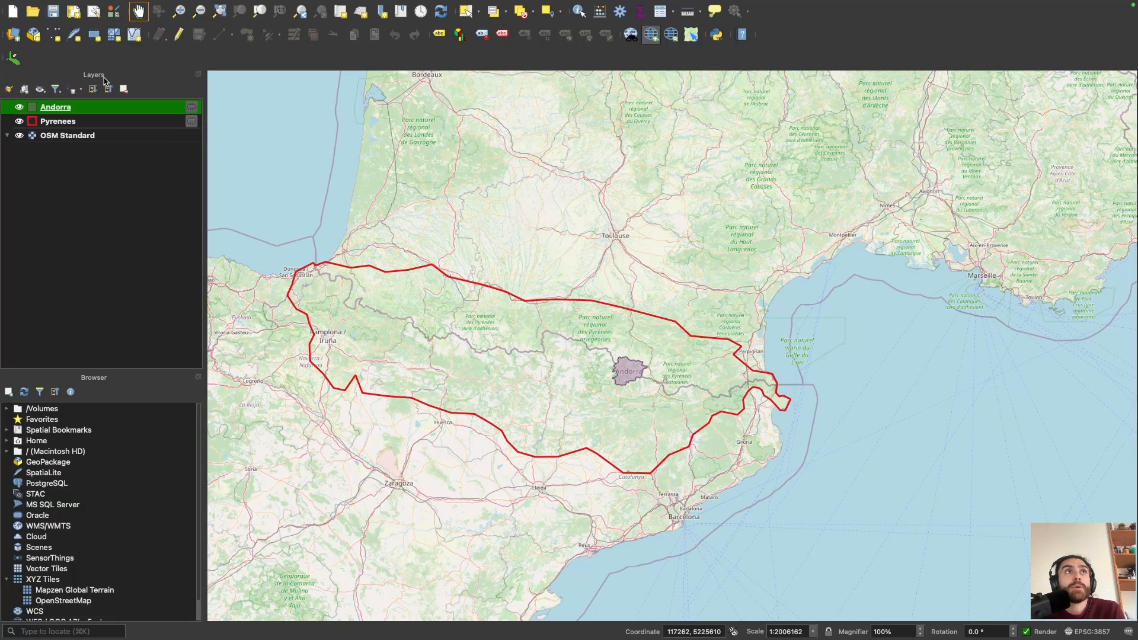
# Step: Save the project as gis.qgz in the Downloads folder
pyautogui.click(54, 17)
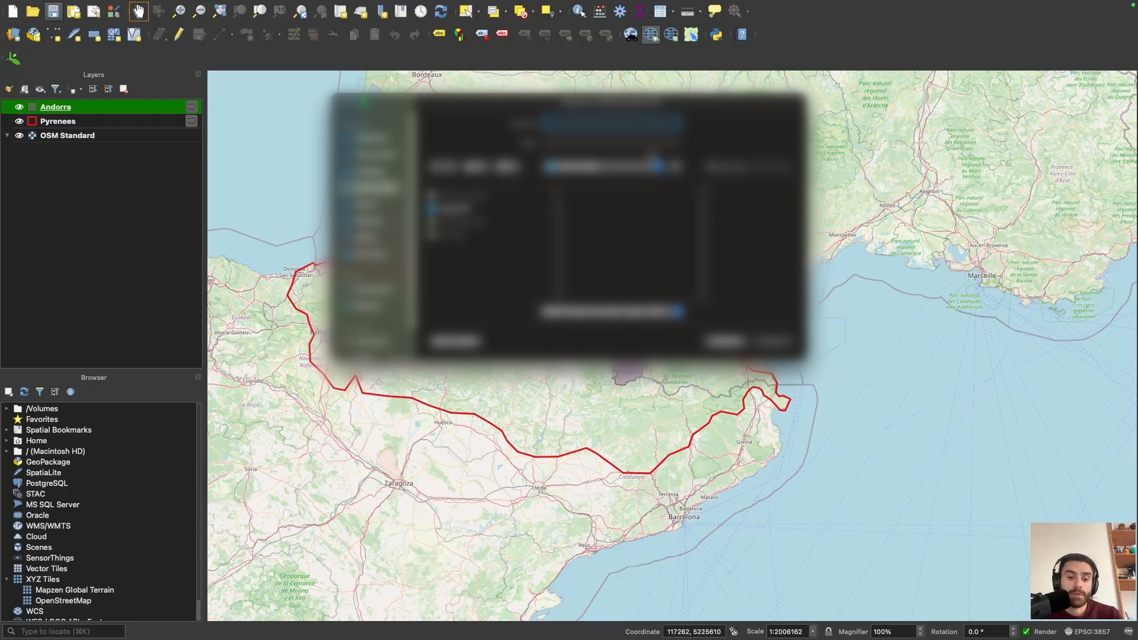
pyautogui.write('Py')
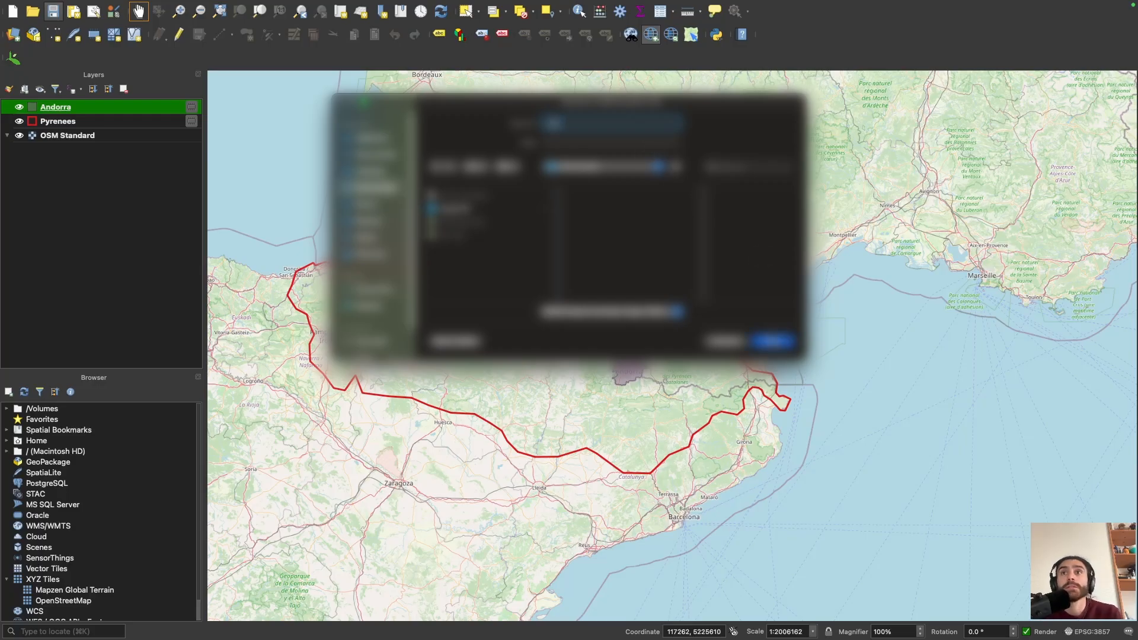
pyautogui.click(773, 341)
pyautogui.click(604, 287)
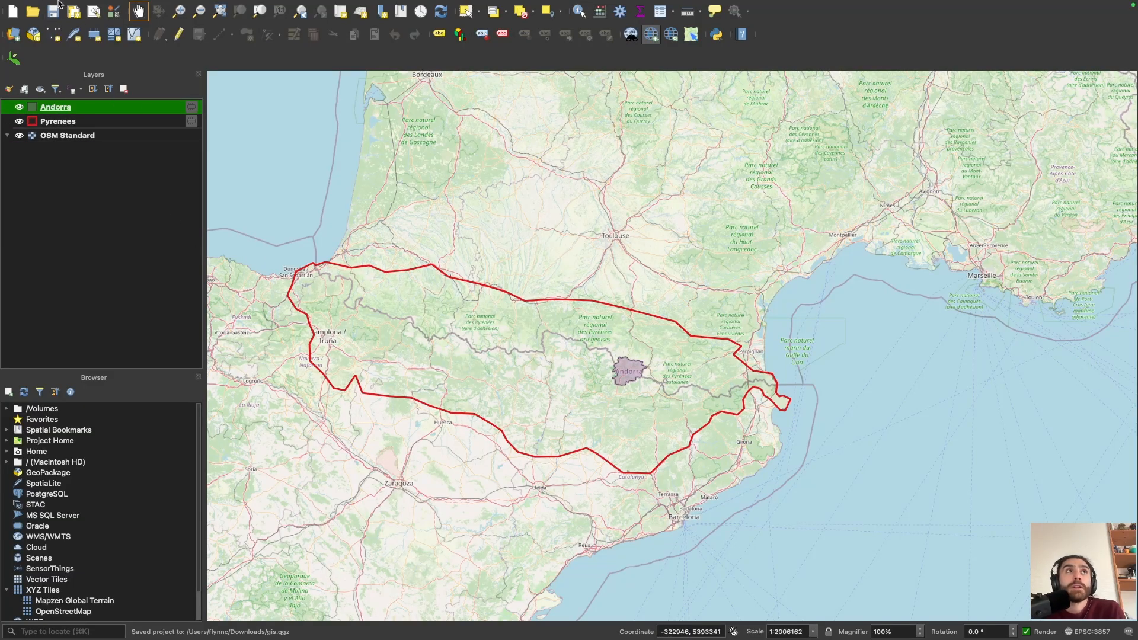
pyautogui.click(76, 7)
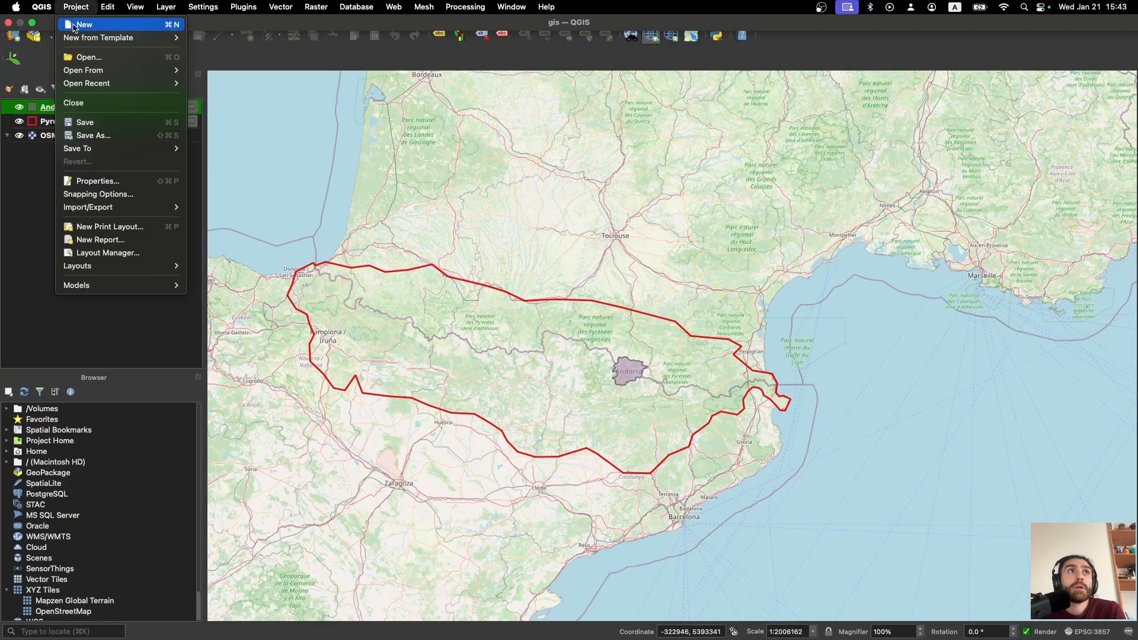
pyautogui.click(74, 26)
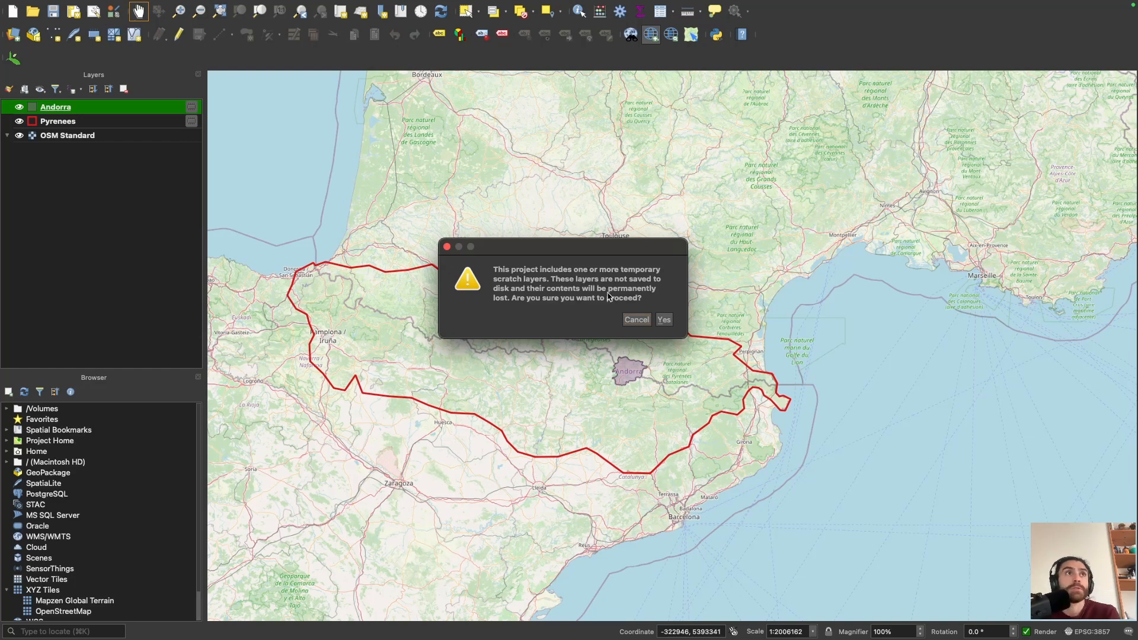
pyautogui.click(631, 320)
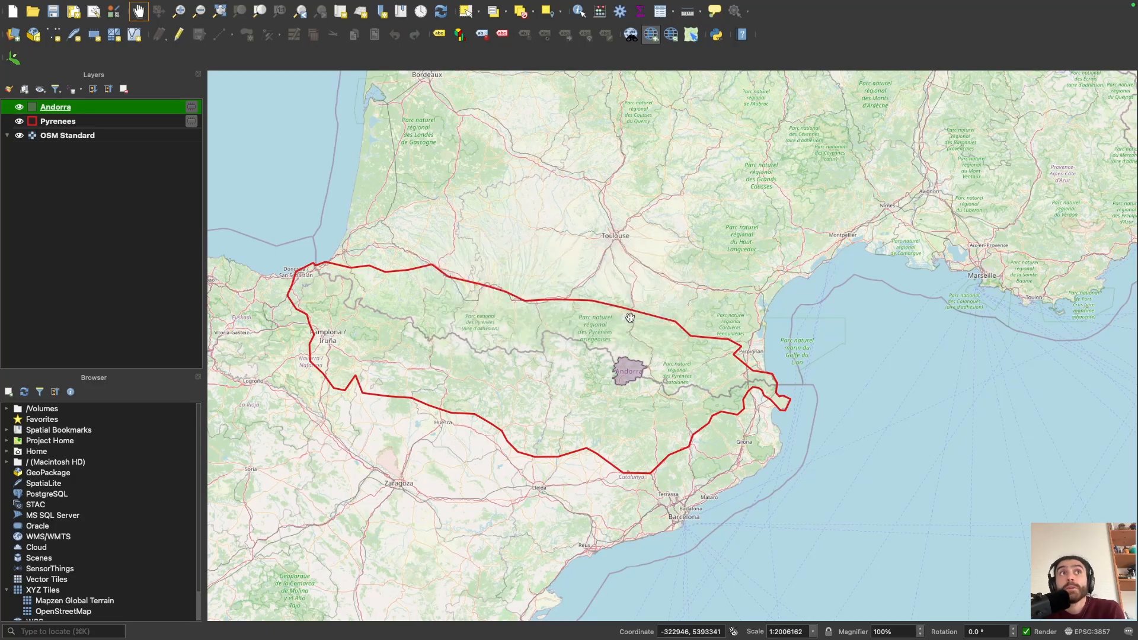
# Step: Save the Pyrenees scratch layer permanently as the GeoPackage pyrenees.gpkg in the beginGis folder within Downloads
pyautogui.click(191, 124)
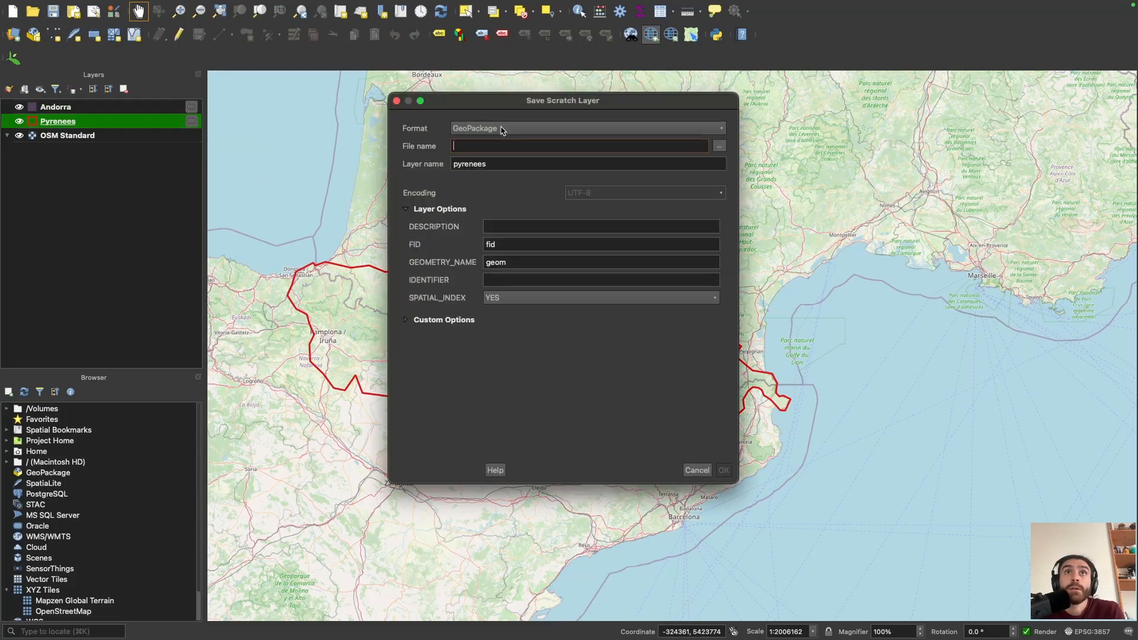
pyautogui.click(501, 129)
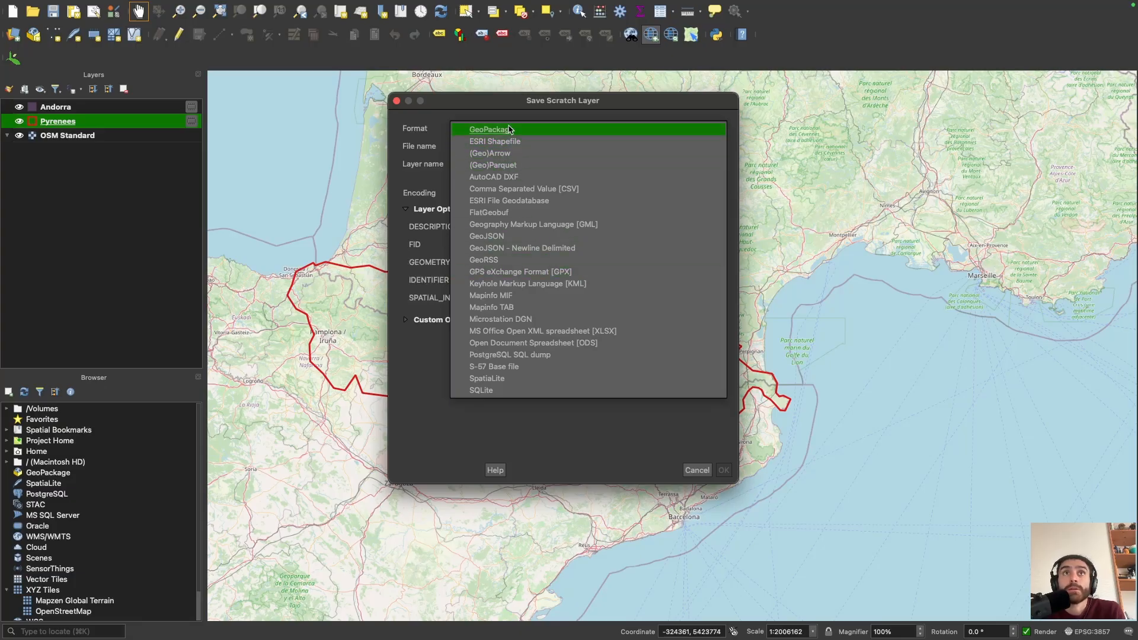
pyautogui.click(510, 129)
pyautogui.doubleClick(492, 163)
pyautogui.press('super+c')
pyautogui.click(490, 146)
pyautogui.press('super+v')
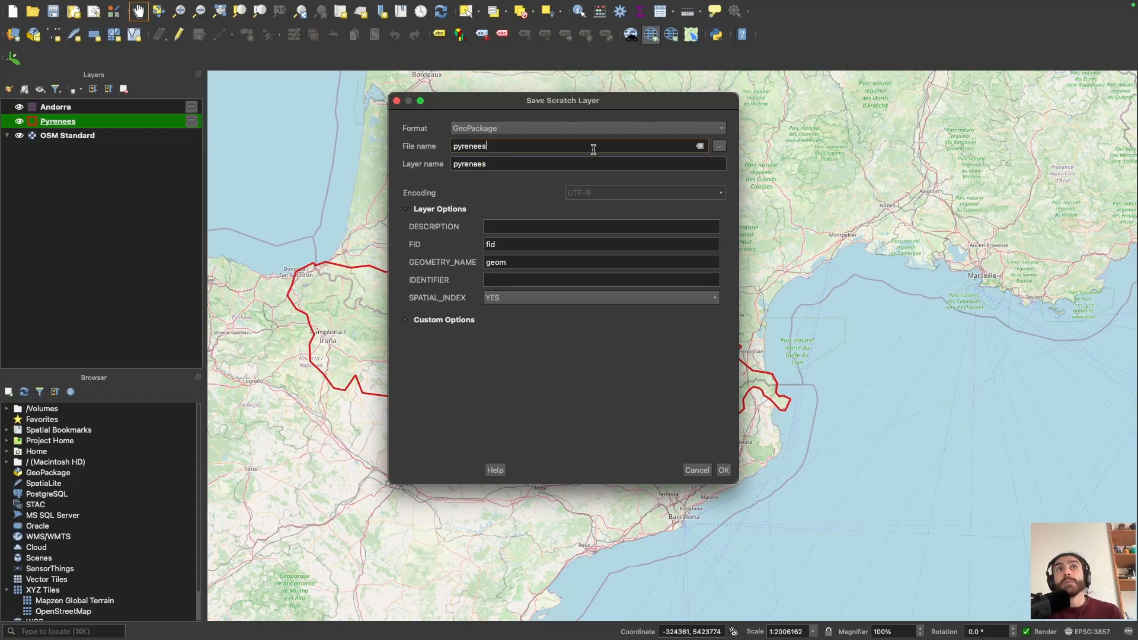
pyautogui.click(719, 148)
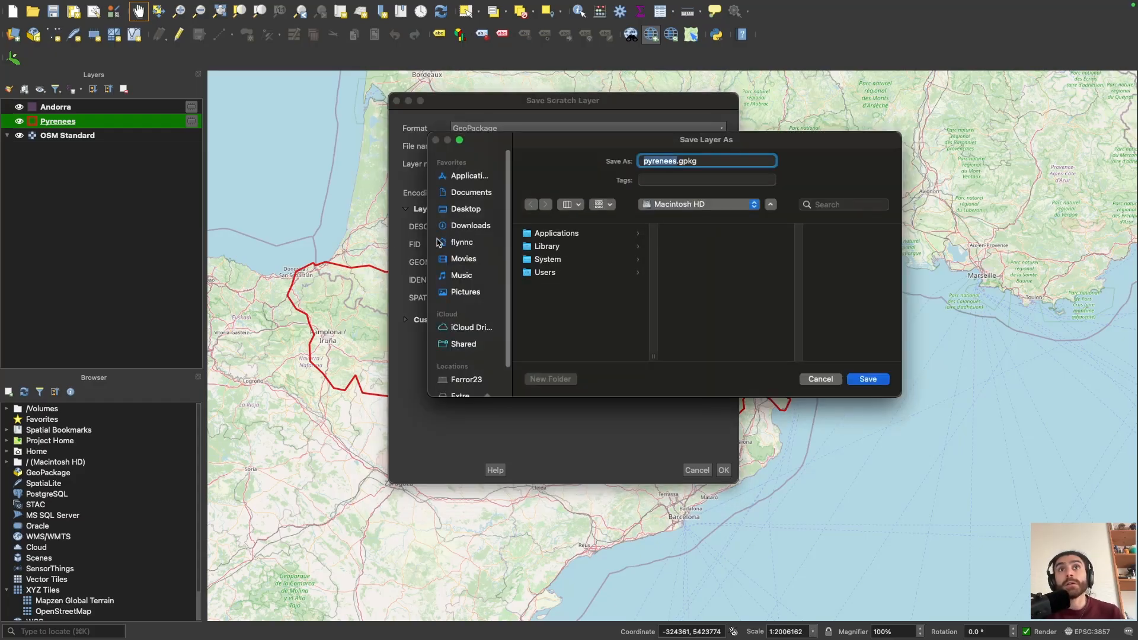
pyautogui.click(868, 381)
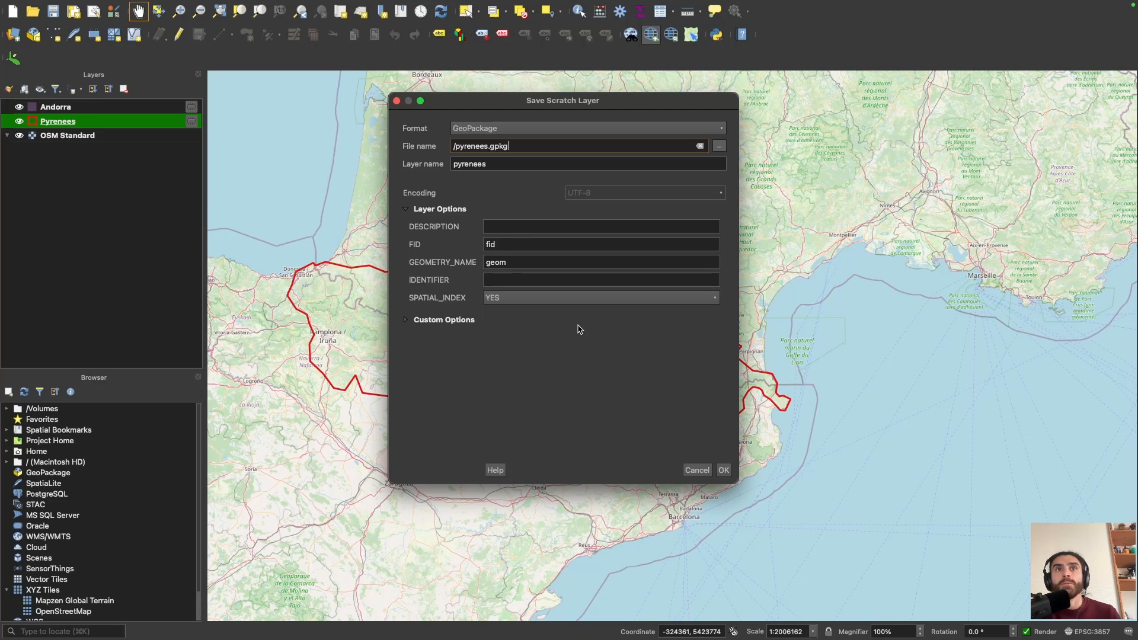
pyautogui.click(723, 472)
# Step: Save the Andorra scratch layer permanently as the GeoPackage begingis.qgz.gpkg in the beginGis folder within Downloads
pyautogui.click(193, 108)
pyautogui.click(192, 107)
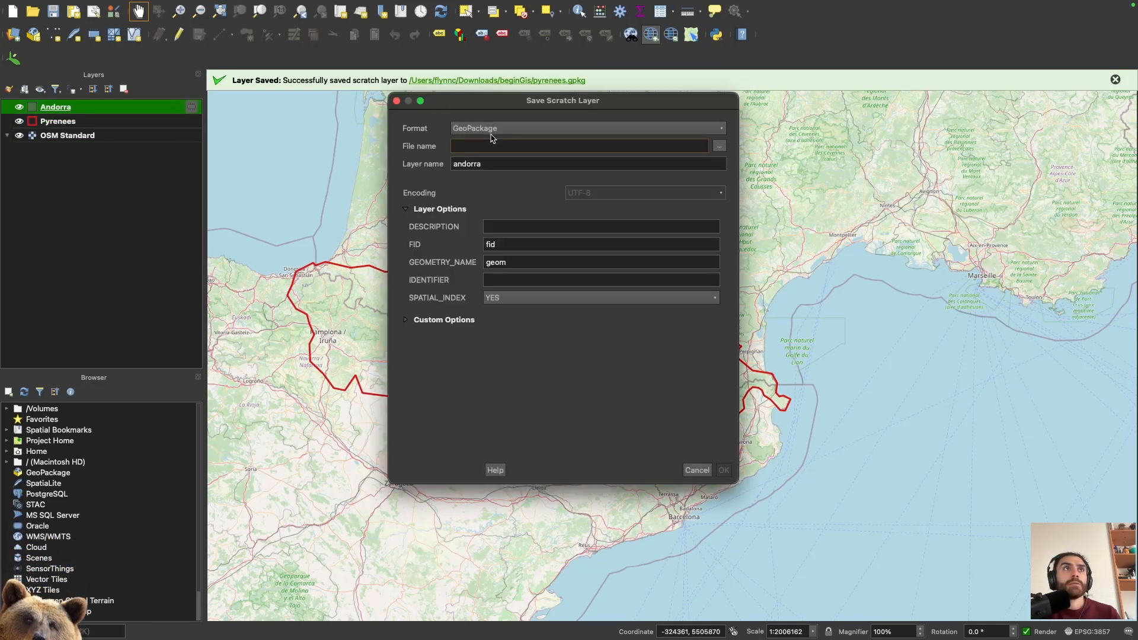
pyautogui.doubleClick(487, 159)
pyautogui.hotkey('shift', 'Tab')
pyautogui.press('super+v')
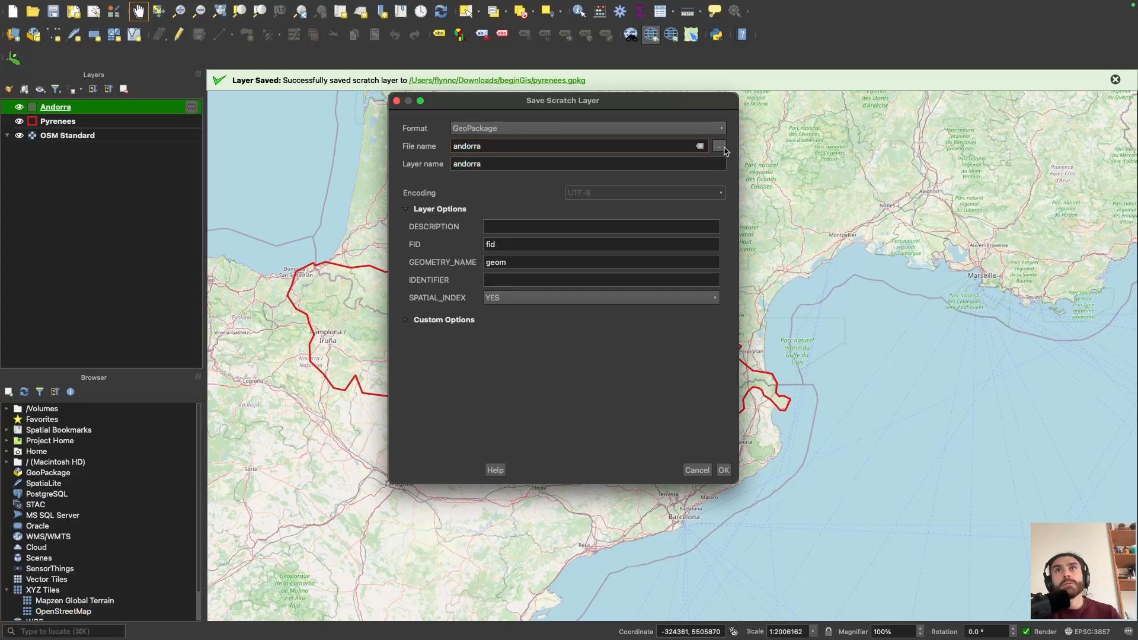
pyautogui.click(719, 146)
pyautogui.click(470, 225)
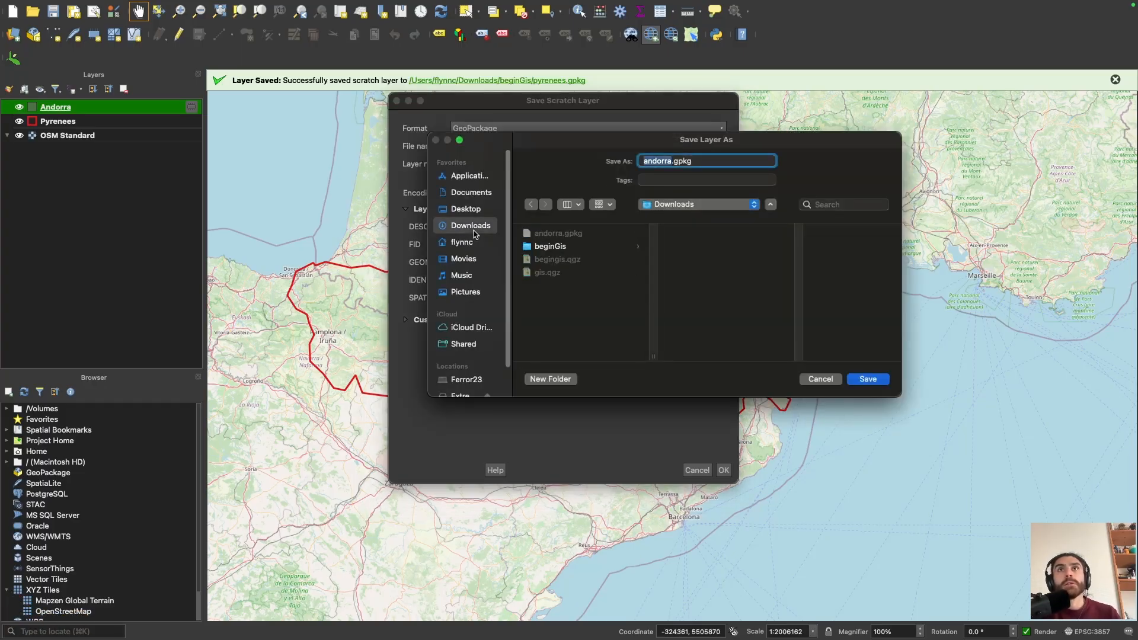
pyautogui.click(559, 259)
pyautogui.click(563, 248)
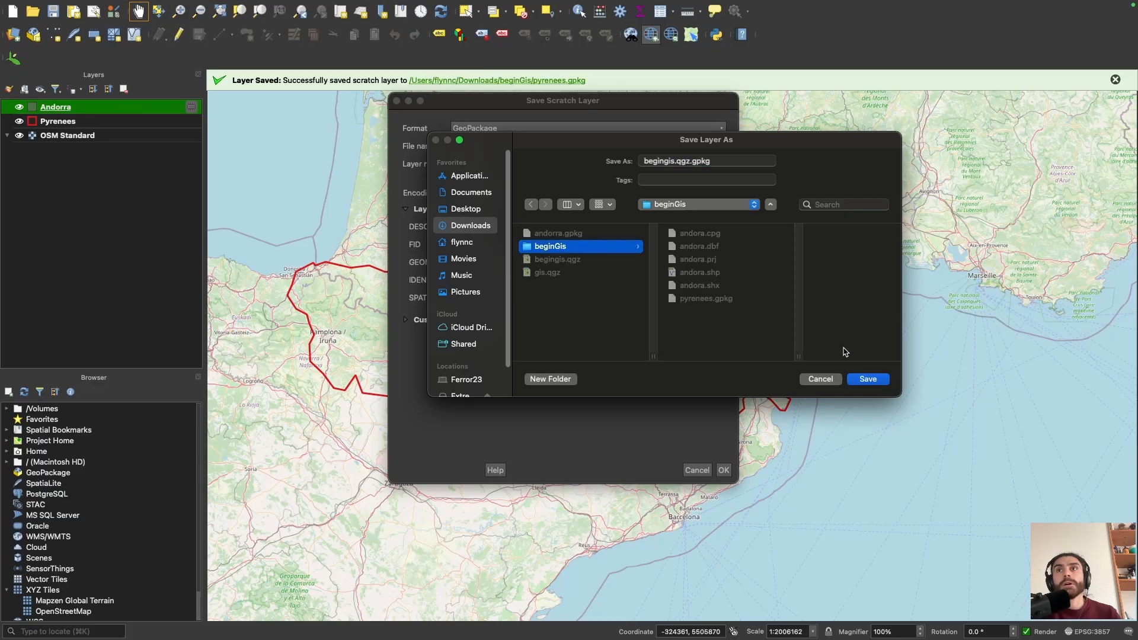
pyautogui.click(884, 378)
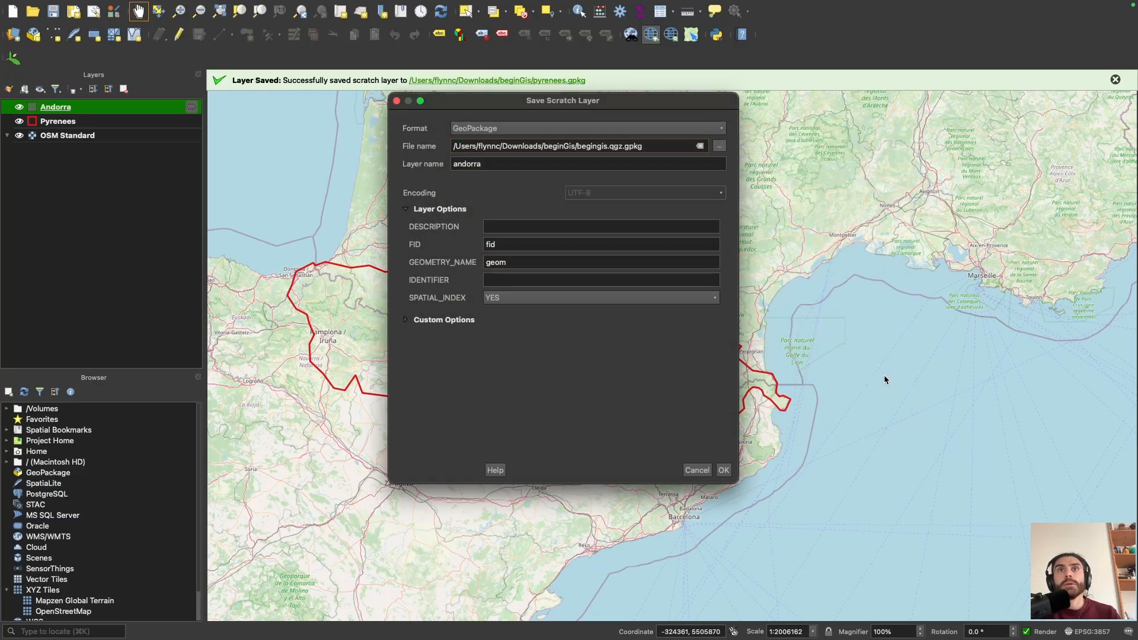
pyautogui.click(724, 470)
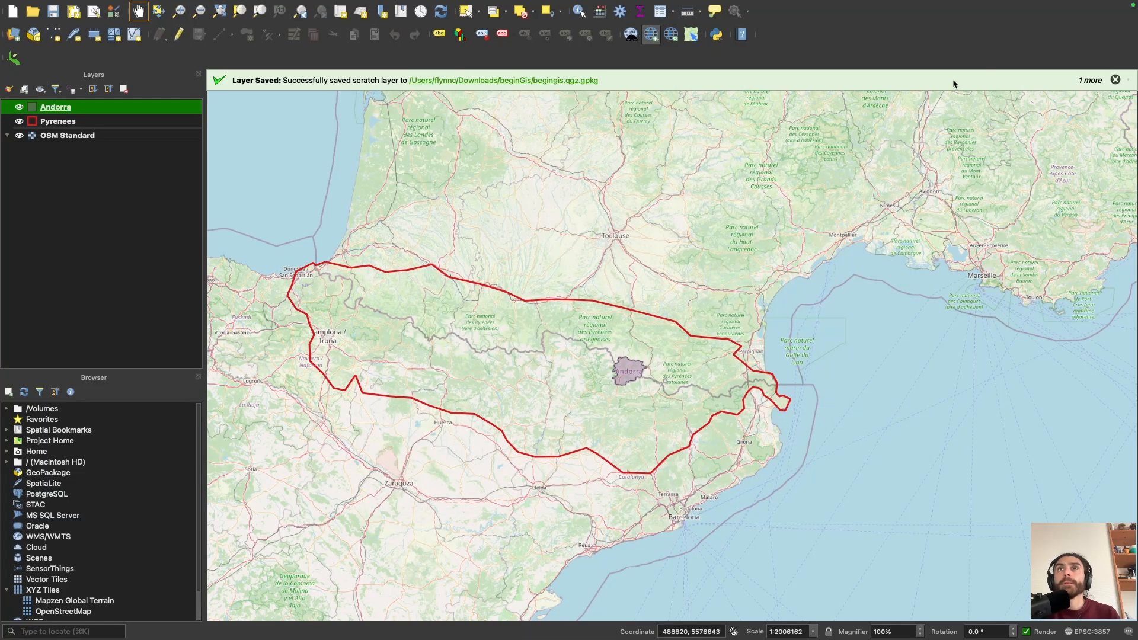
# Step: Dismiss both layer-saved notifications, select the Pyrenees layer and save the project
pyautogui.click(1116, 79)
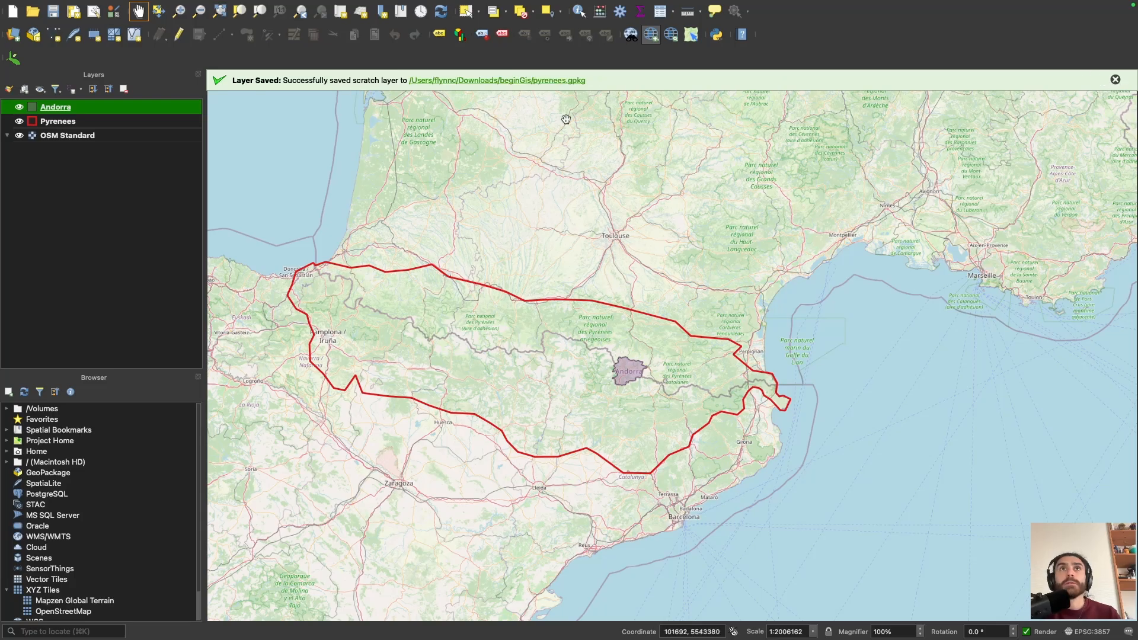
pyautogui.click(1116, 80)
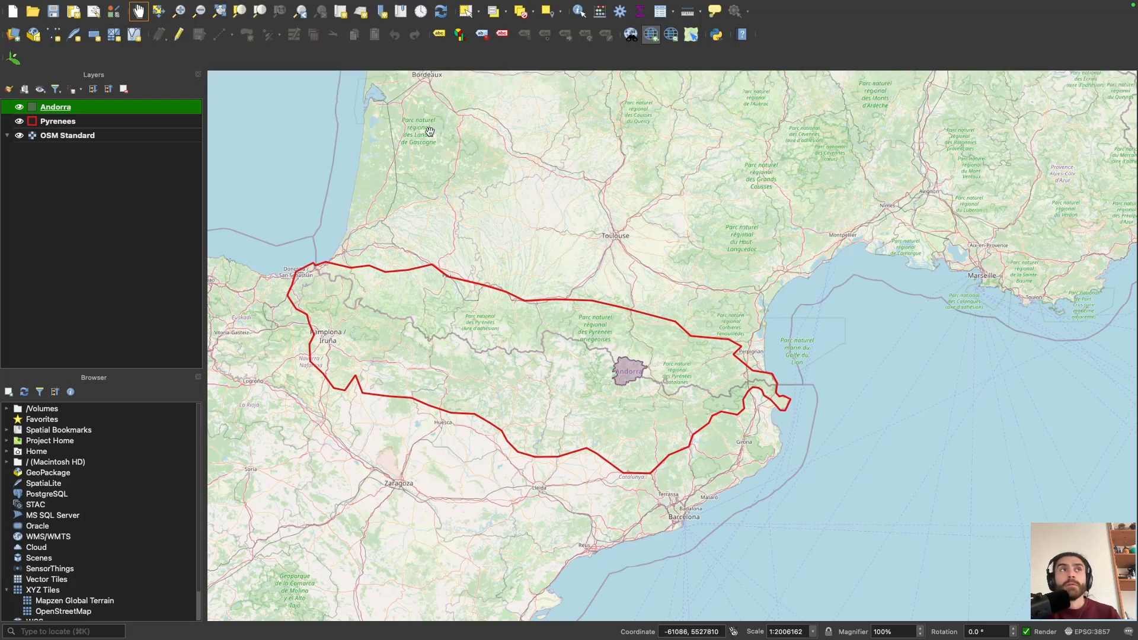
pyautogui.click(102, 121)
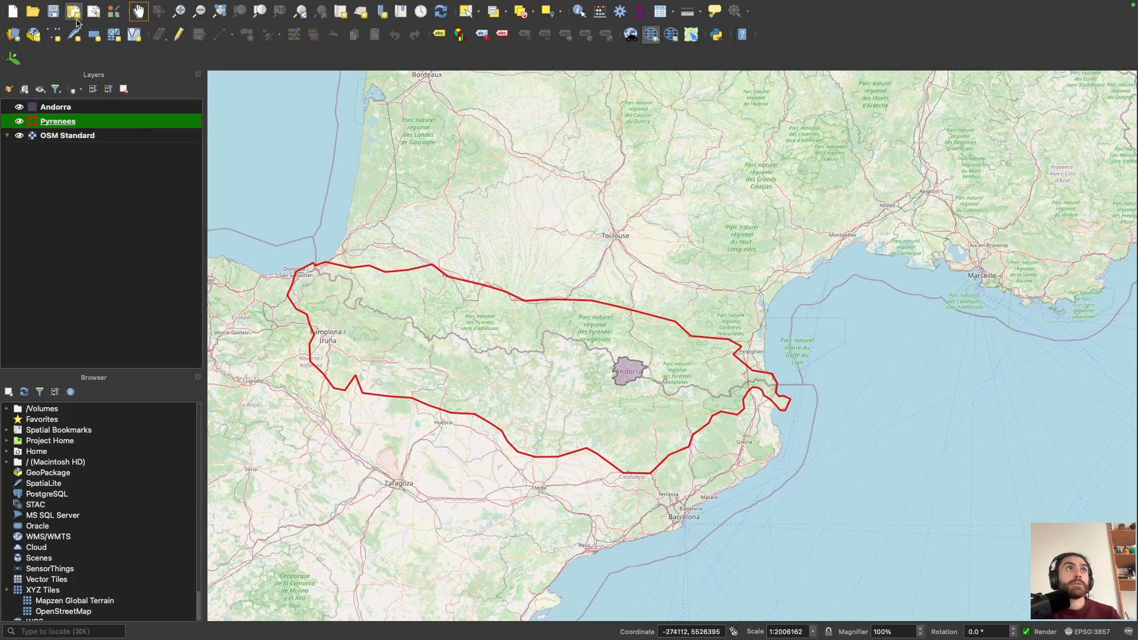
pyautogui.click(52, 13)
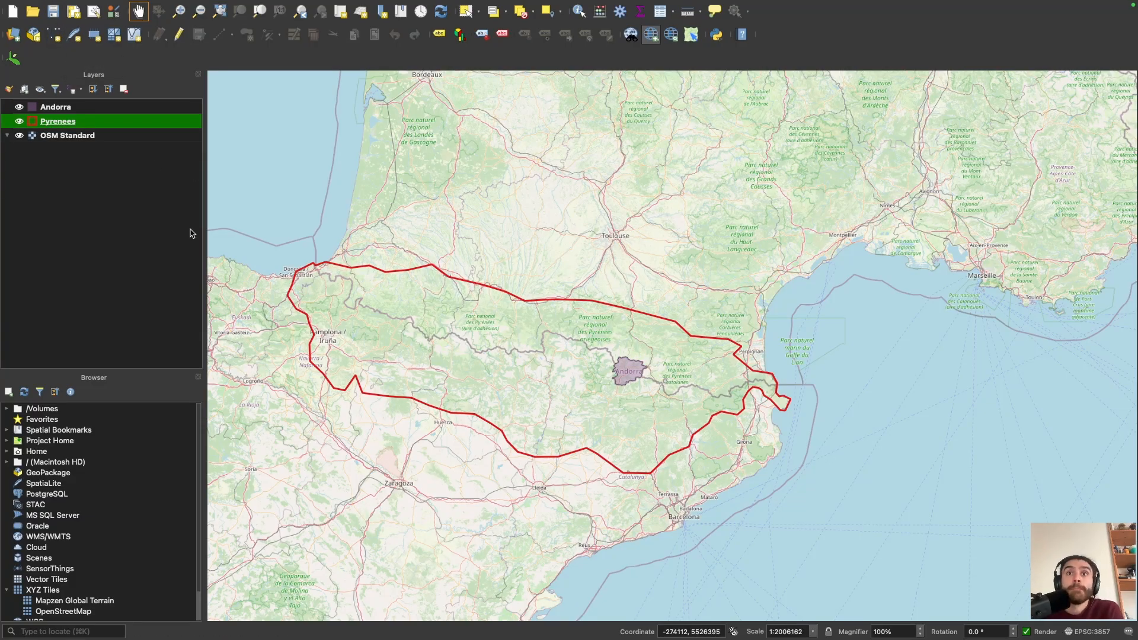
# Step: Examine the filter fields offered by the GBIF Occurrences plugin and close its dialog
pyautogui.click(13, 59)
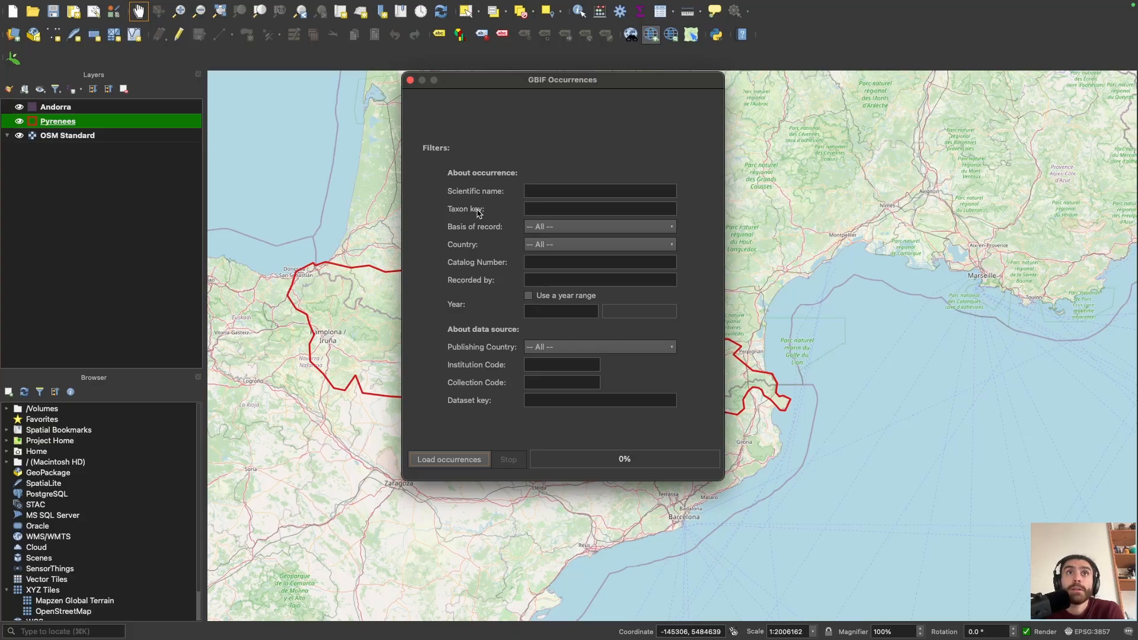
pyautogui.click(410, 81)
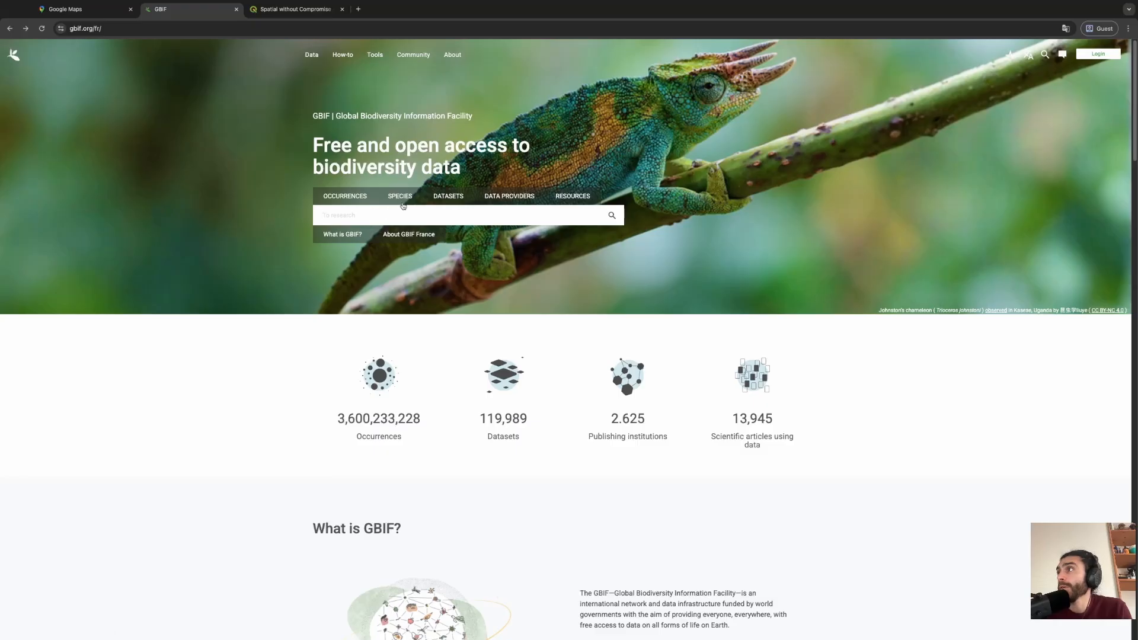
# Step: Switch to the GBIF website in the browser, search its species for "bears" and open the Ursus Linnaeus, 1758 page
pyautogui.click(401, 202)
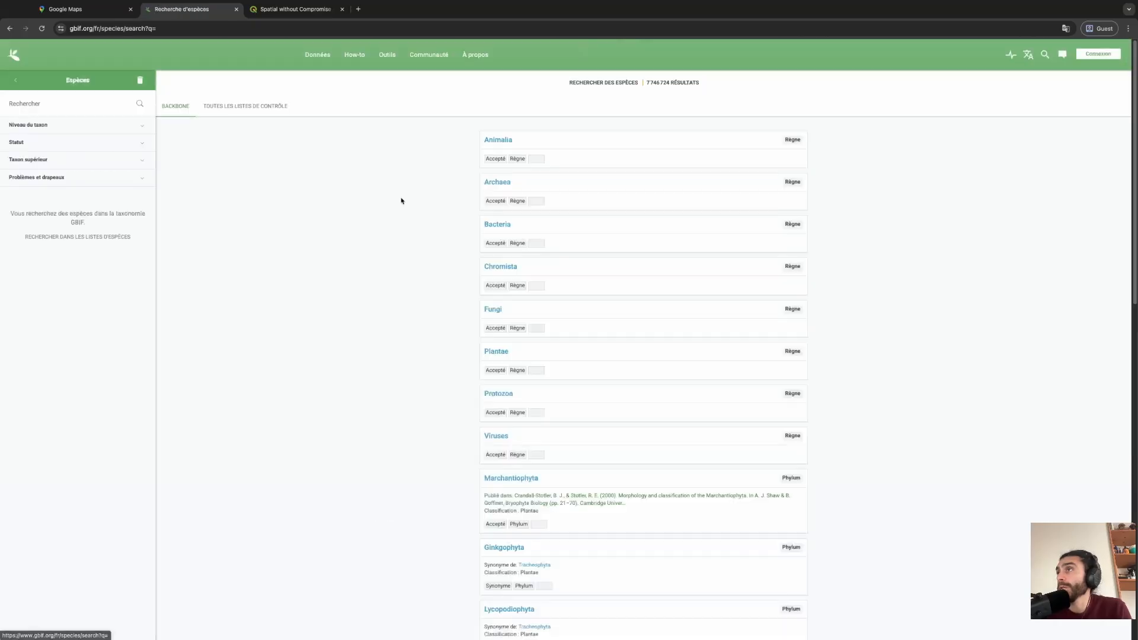
pyautogui.click(73, 103)
pyautogui.write('bears')
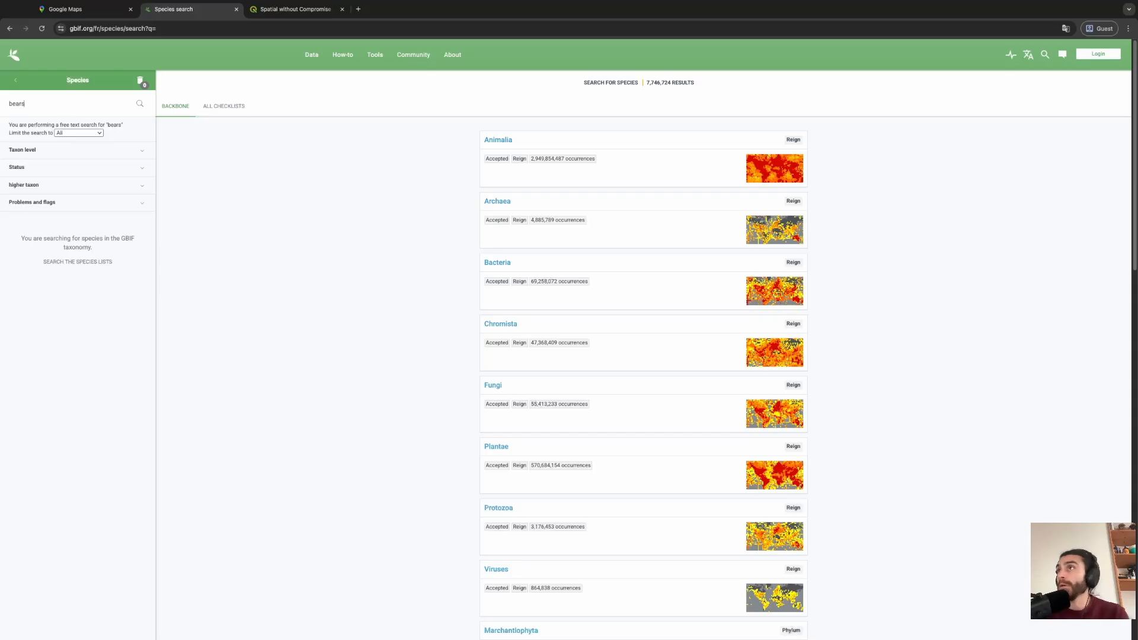
pyautogui.press('Return')
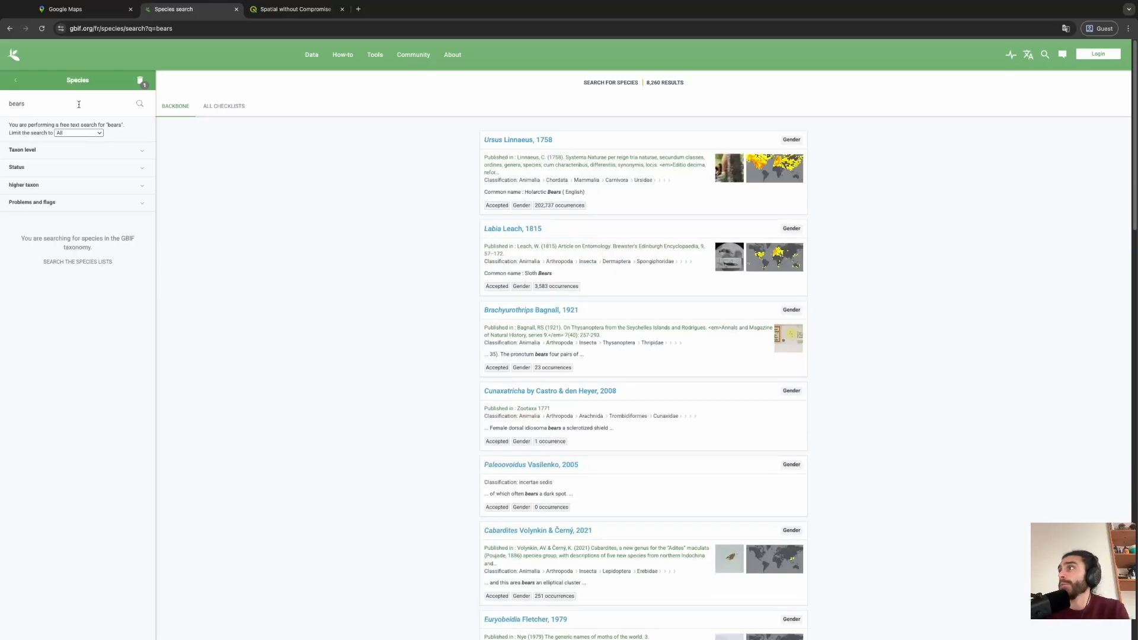
pyautogui.click(505, 142)
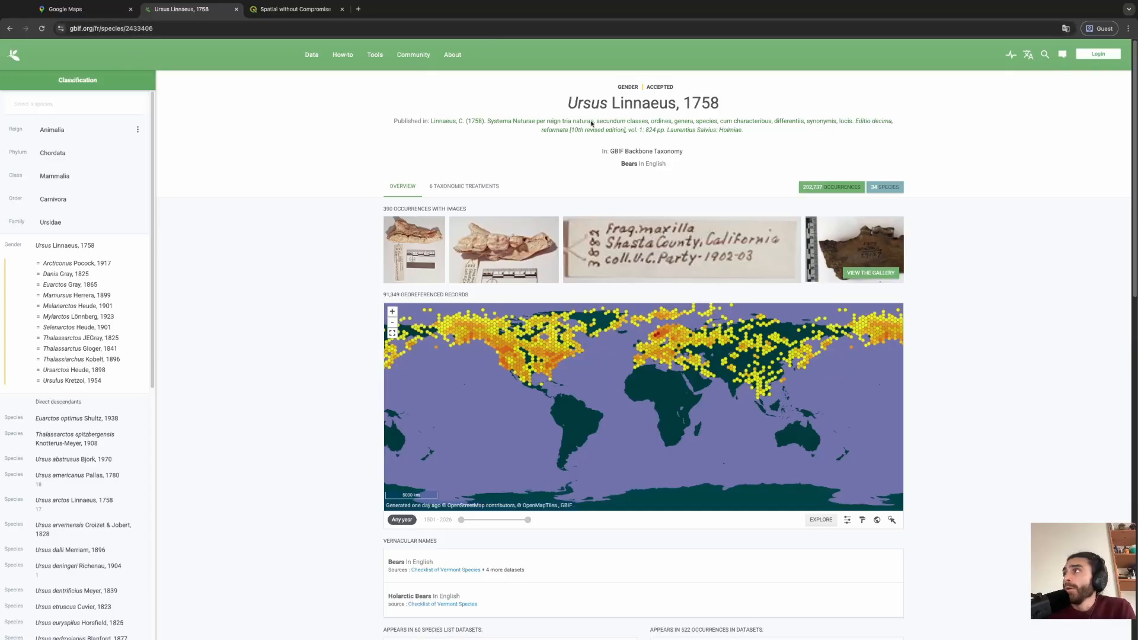
# Step: Copy the taxon key 2433406 from the Ursus page's web address
pyautogui.click(143, 29)
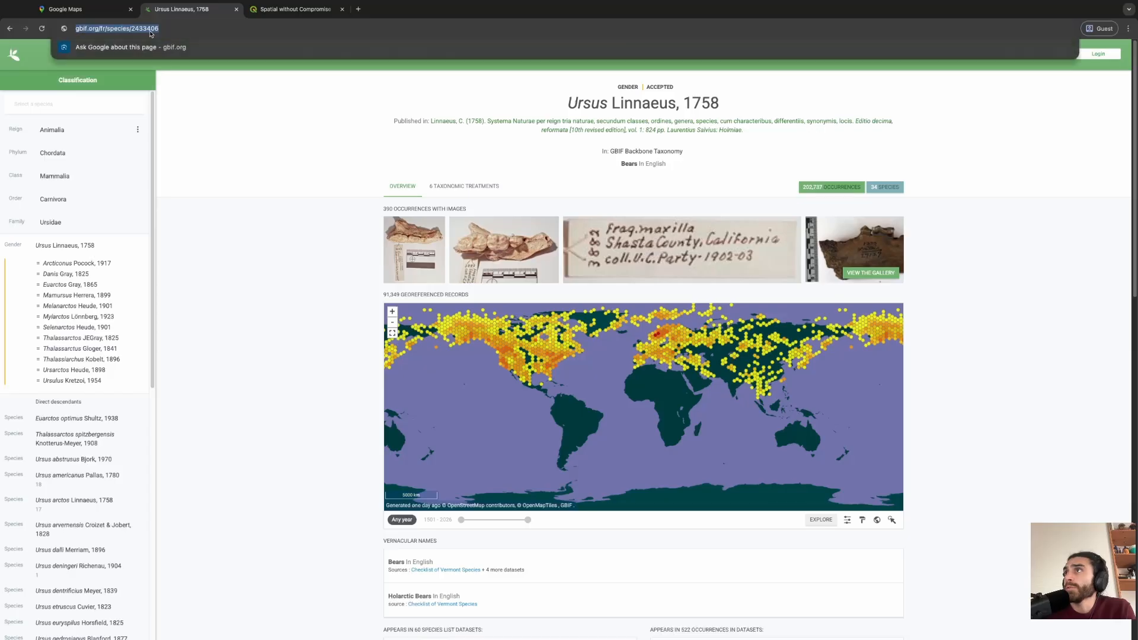
pyautogui.click(143, 29)
pyautogui.moveTo(169, 29); pyautogui.dragTo(200, 33)
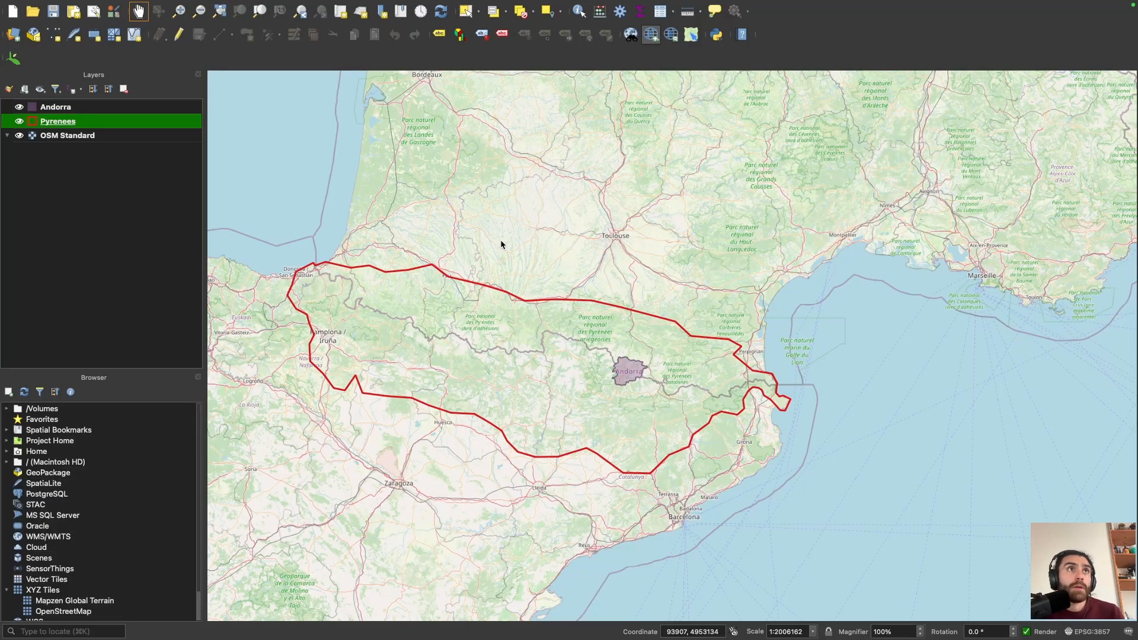
# Step: Switch back to QGIS and set the taxon key to 2433406 in the GBIF Occurrences filters
pyautogui.moveTo(251, 121); pyautogui.dragTo(462, 233)
pyautogui.scroll(-2, 636, 425)
pyautogui.moveTo(636, 425); pyautogui.dragTo(504, 318)
pyautogui.scroll(1, 572, 357)
pyautogui.scroll(1, 572, 356)
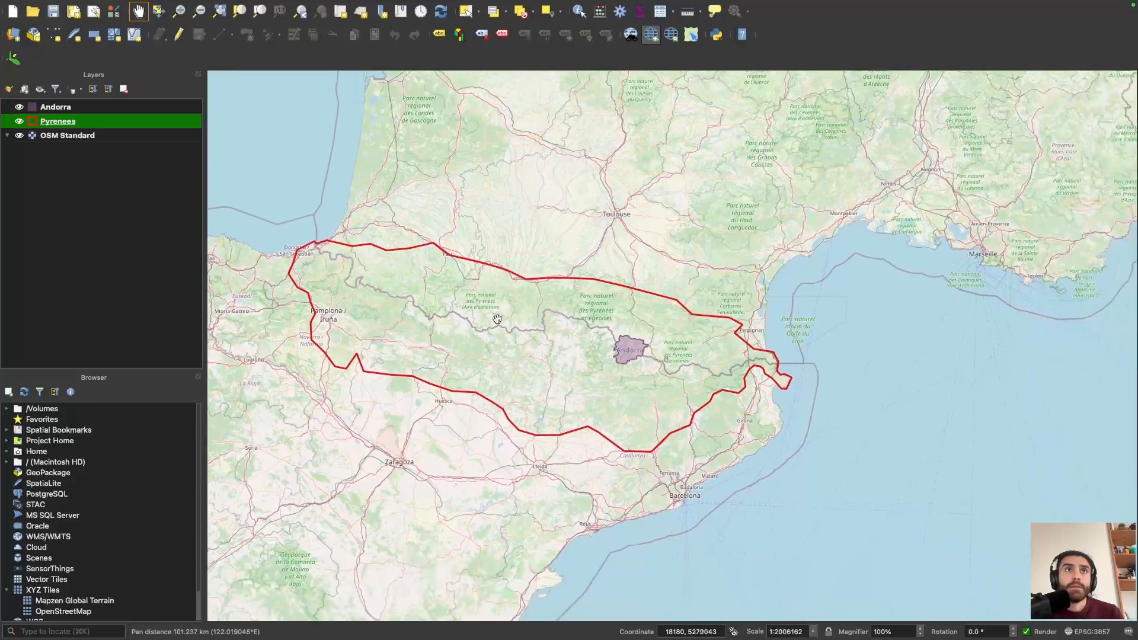
pyautogui.click(13, 60)
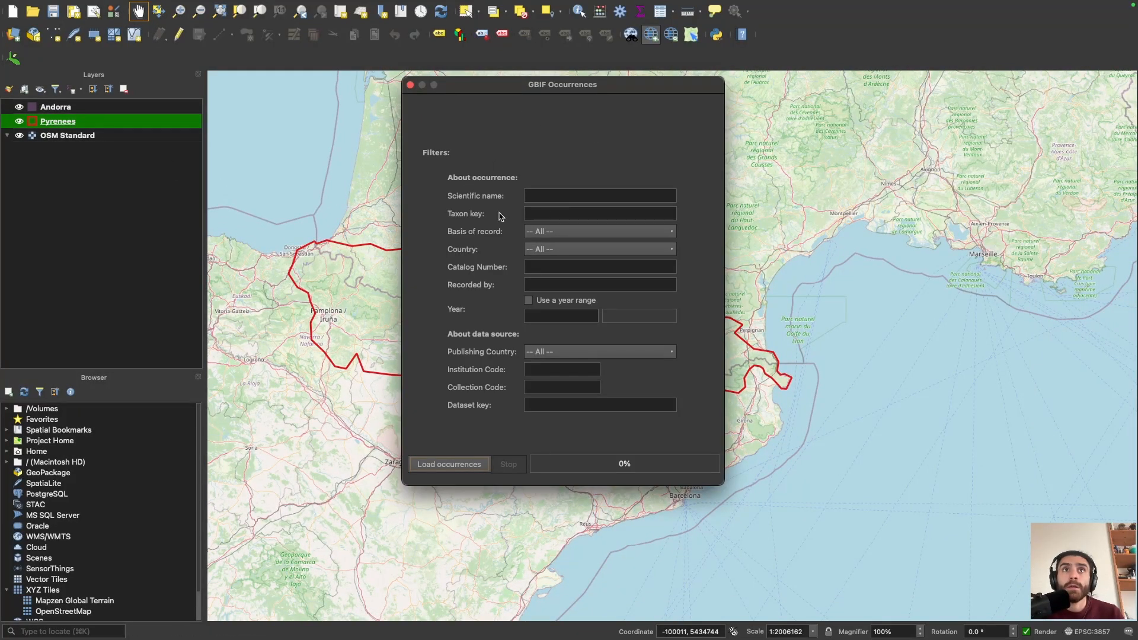
pyautogui.click(545, 216)
pyautogui.press('super+v')
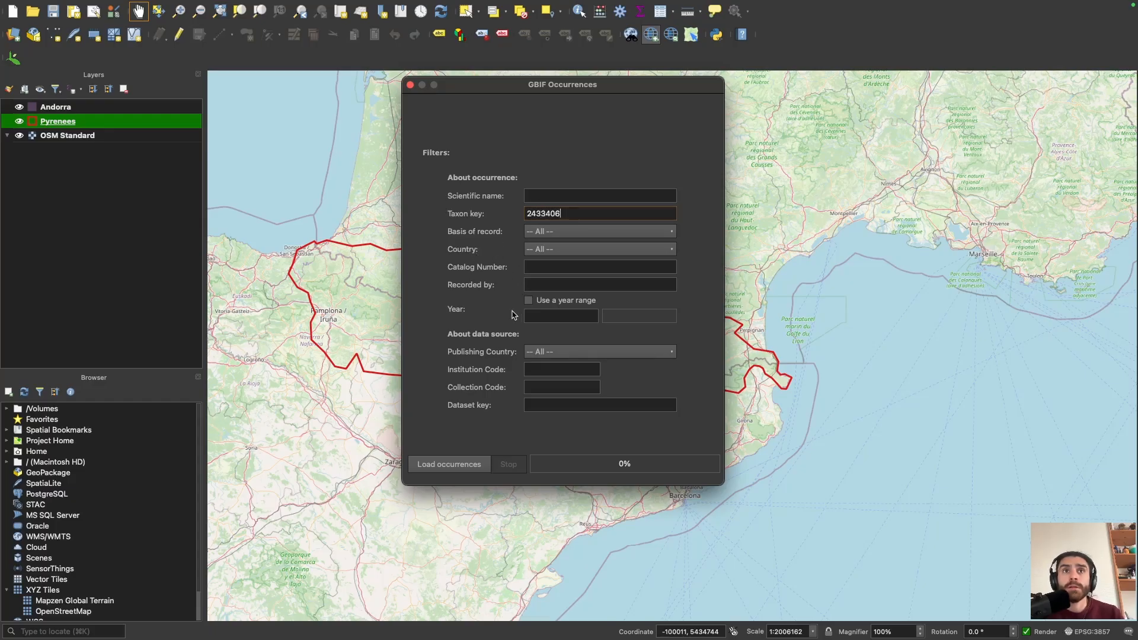
# Step: Restrict the GBIF bear search to the country Spain and load the occurrences onto the map
pyautogui.click(551, 250)
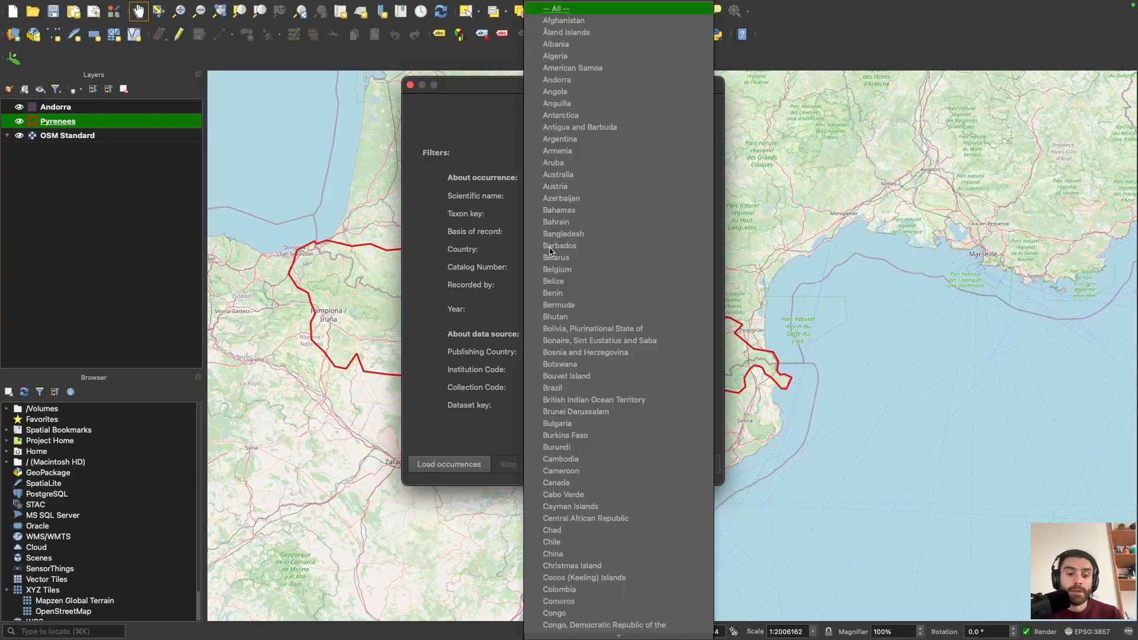
pyautogui.write('sp')
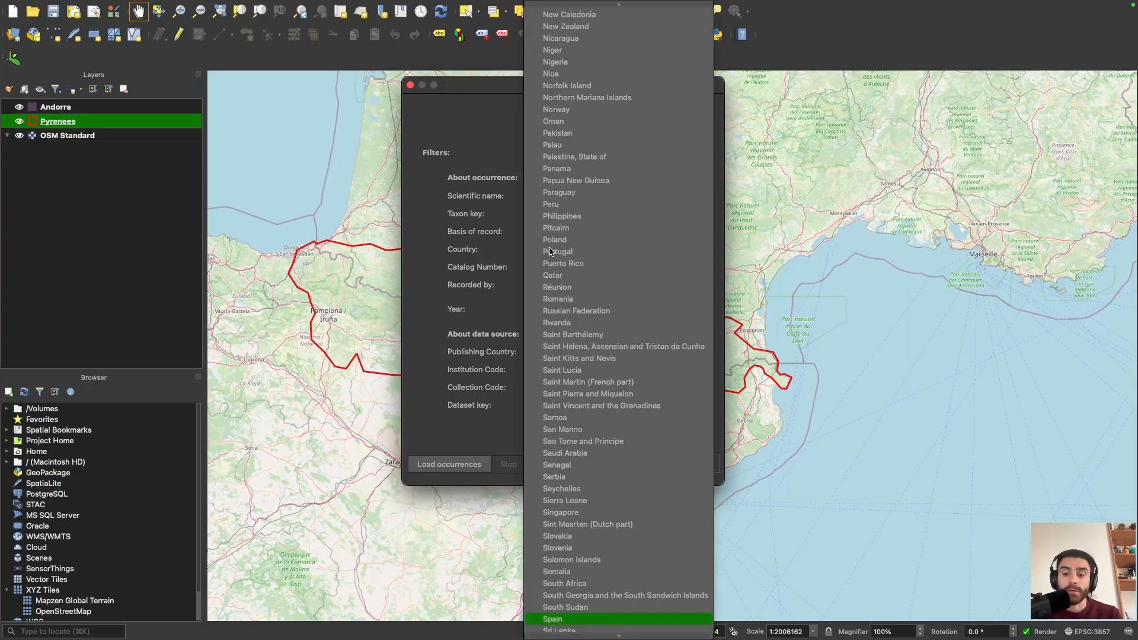
pyautogui.press('Return')
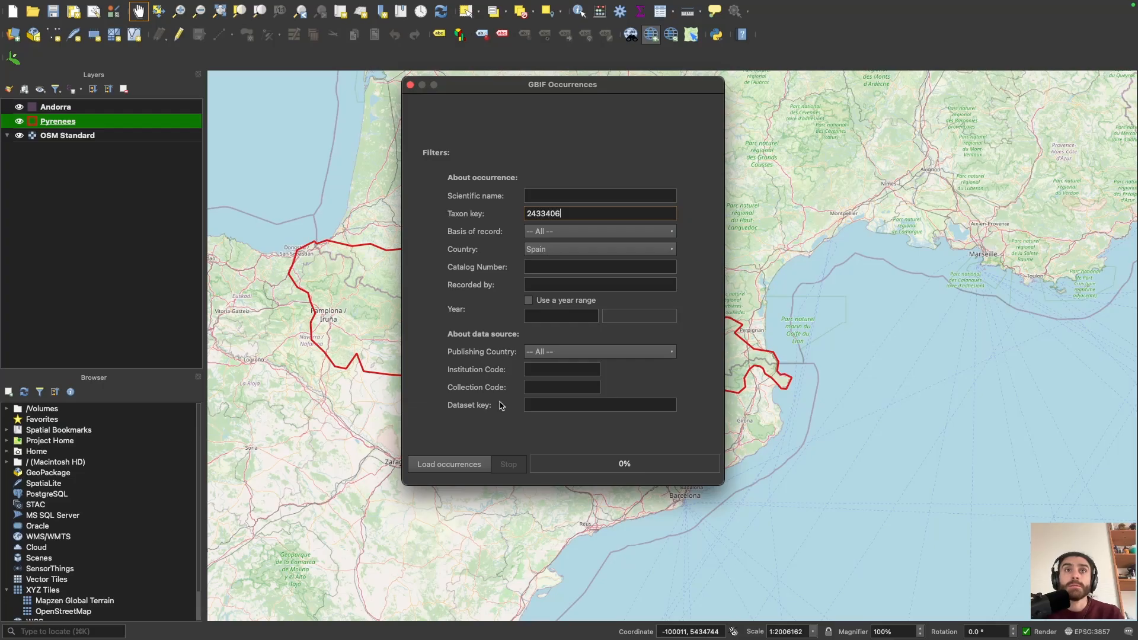
pyautogui.click(472, 467)
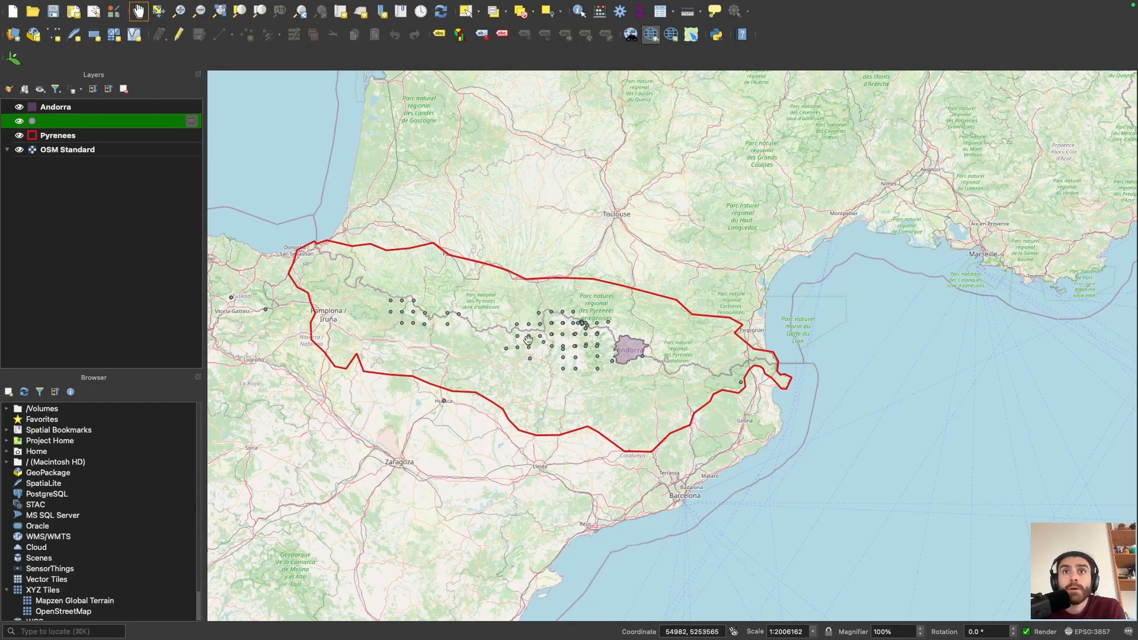
# Step: Rename the unnamed GBIF occurrence point layer as Bear-Spain
pyautogui.scroll(1, 578, 348)
pyautogui.scroll(-1, 579, 347)
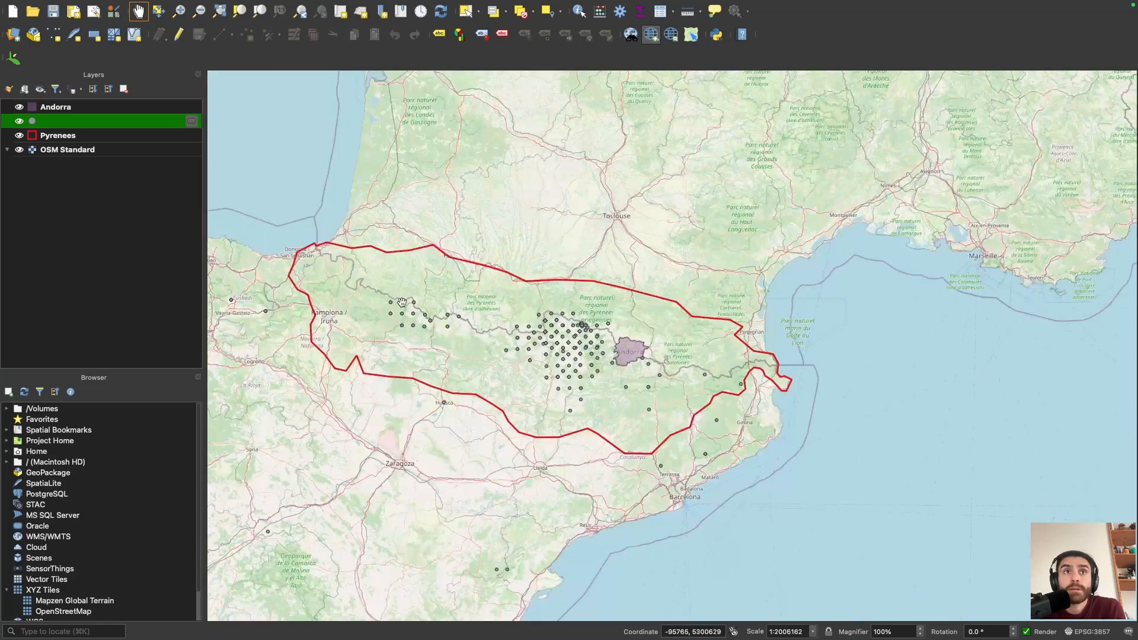
pyautogui.rightClick(54, 124)
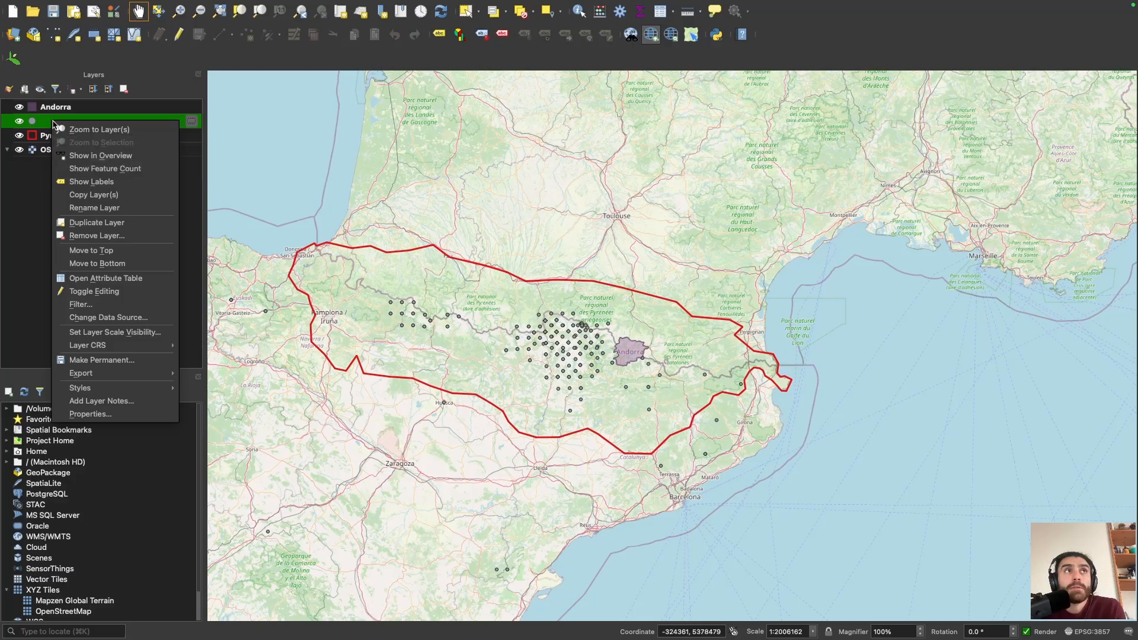
pyautogui.click(112, 209)
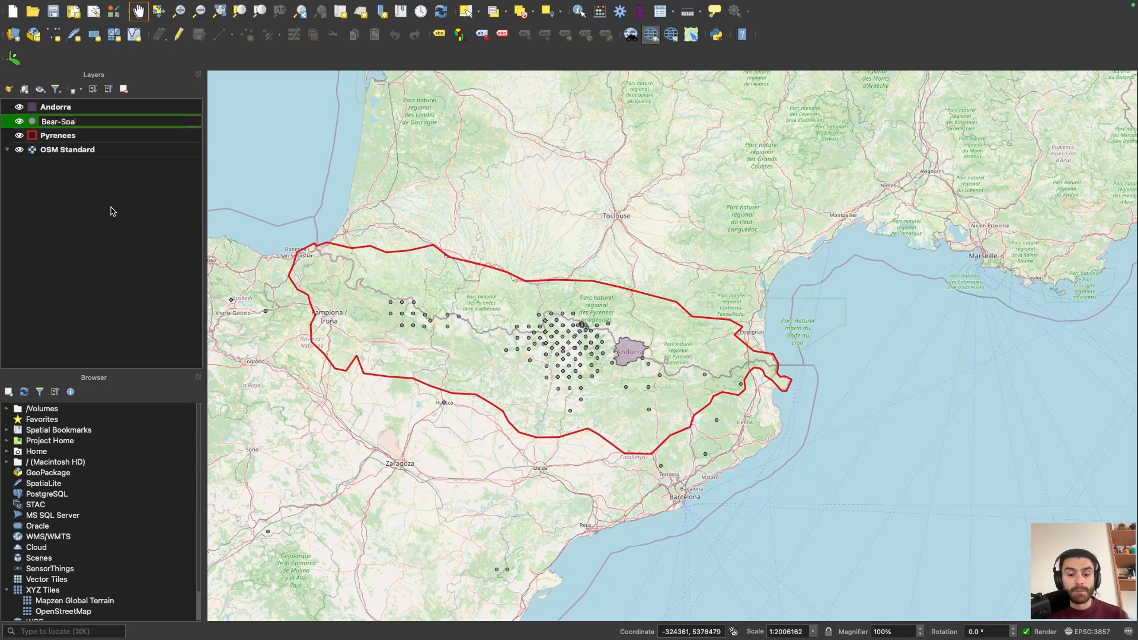
pyautogui.press('Return')
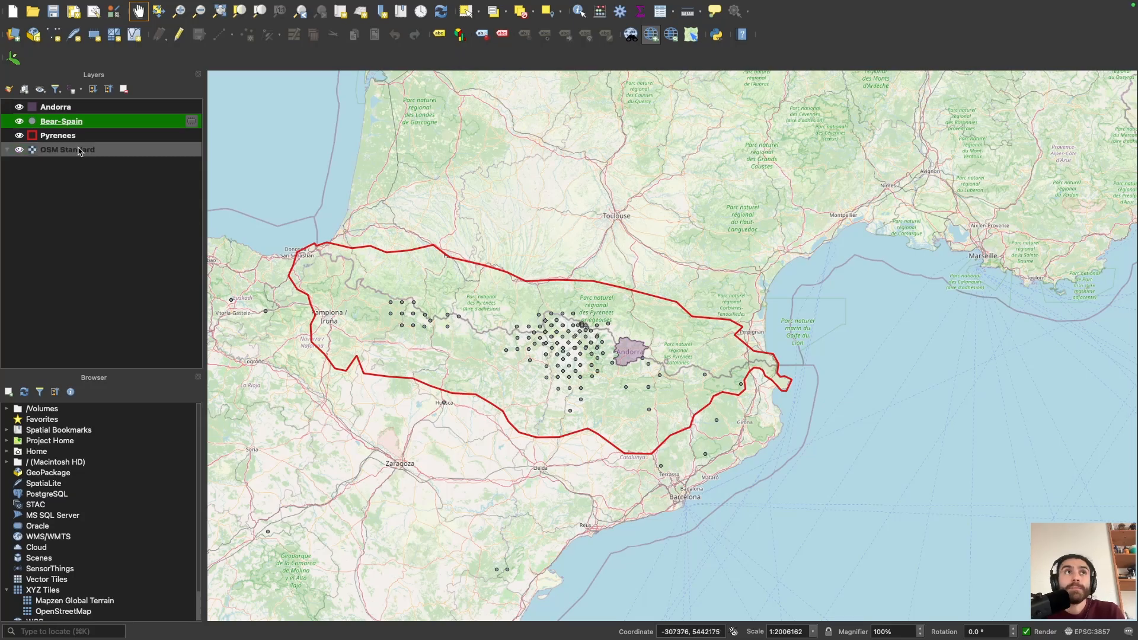
# Step: Change the country filter in the GBIF bear search to Andorra and load the occurrences onto the map
pyautogui.click(13, 60)
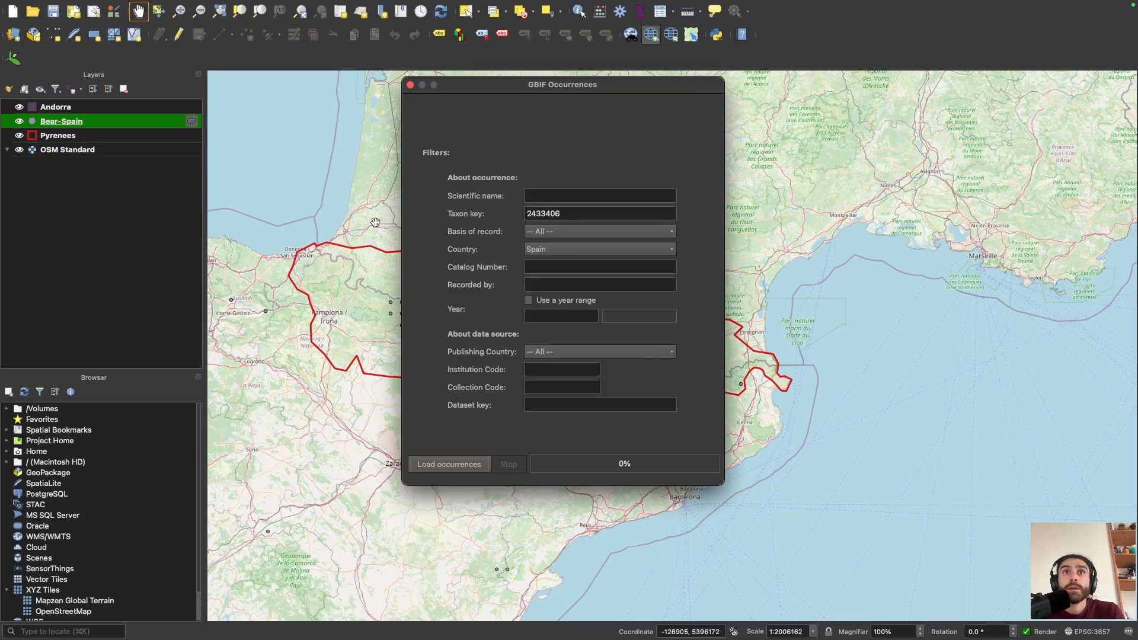
pyautogui.click(532, 250)
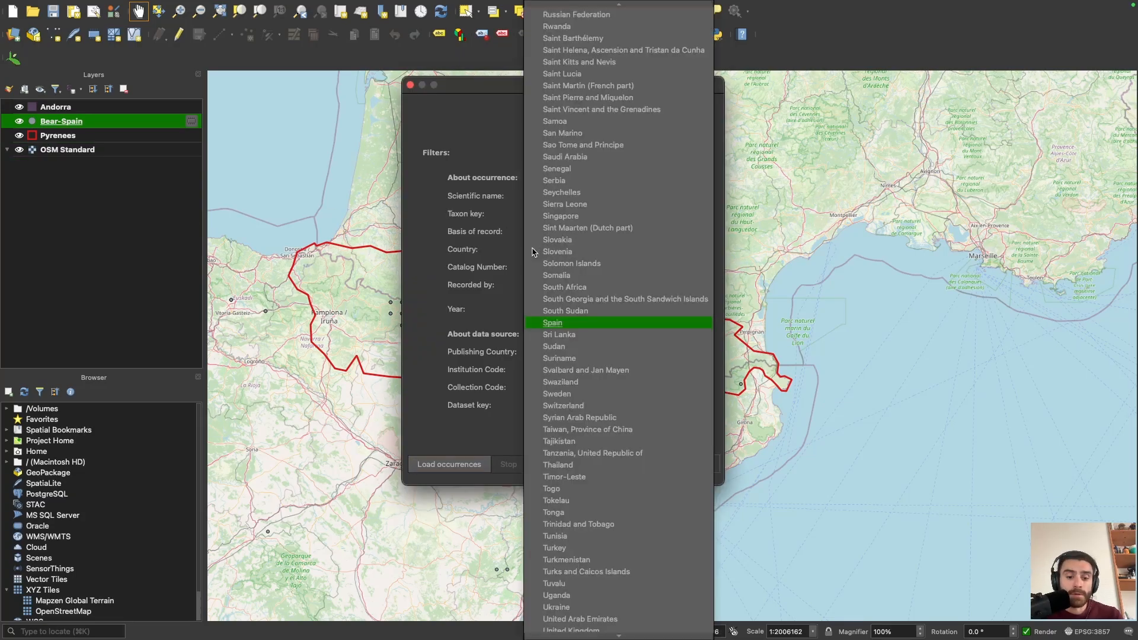
pyautogui.press('a')
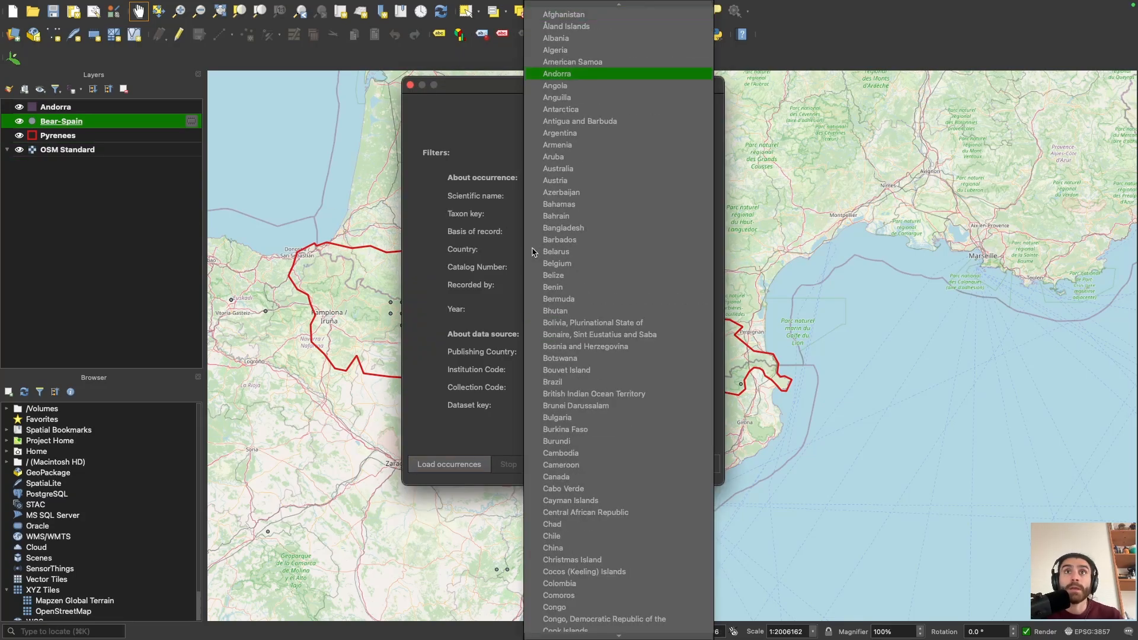
pyautogui.click(605, 75)
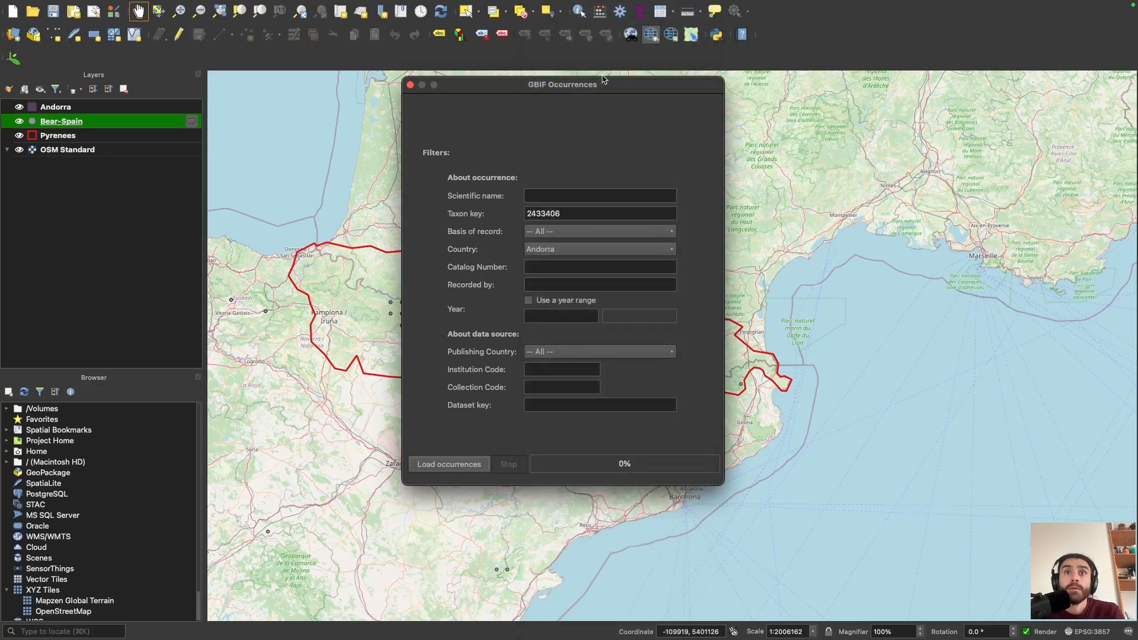
pyautogui.click(450, 465)
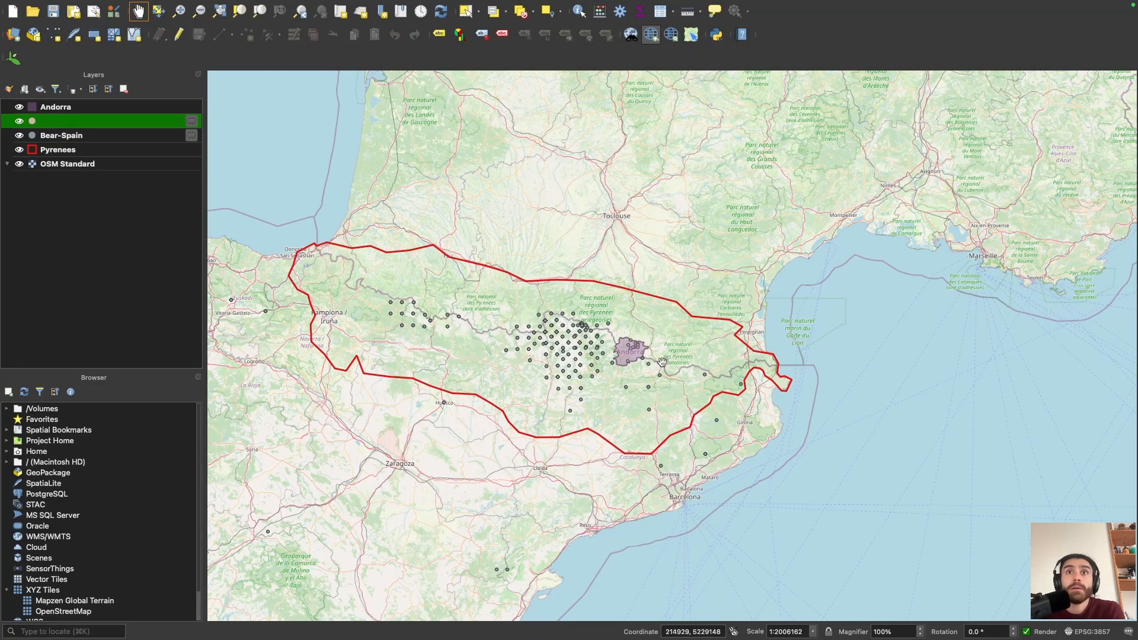
# Step: Move the Andorra boundary layer below the Bear-Spain layer so that both bear point layers draw above it
pyautogui.scroll(1, 620, 355)
pyautogui.scroll(1, 621, 356)
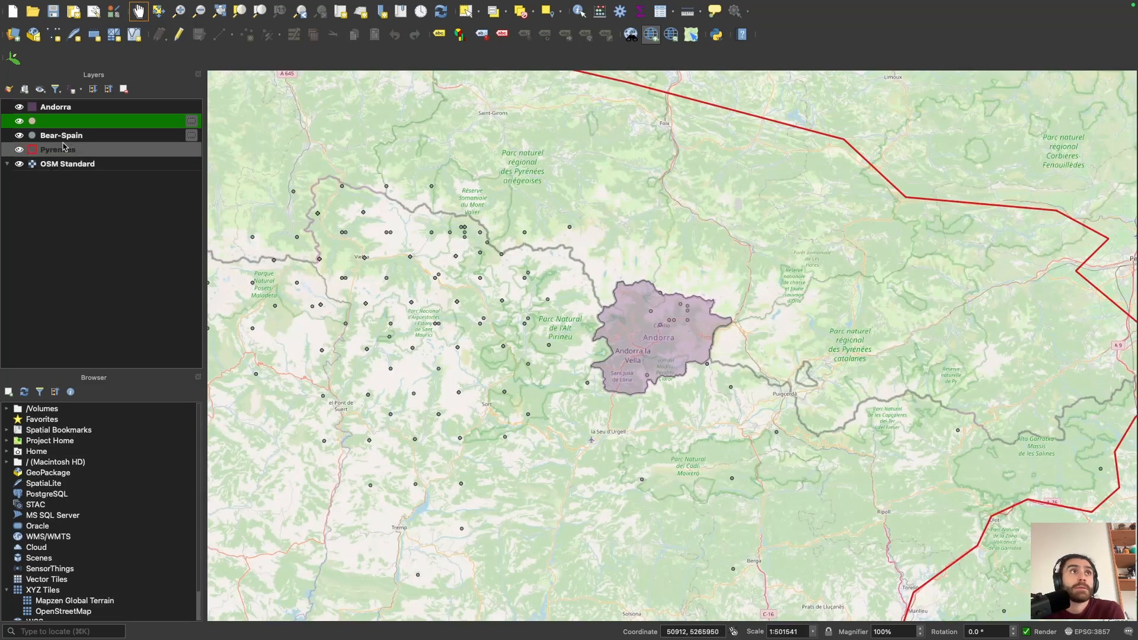
pyautogui.moveTo(49, 109); pyautogui.dragTo(49, 141)
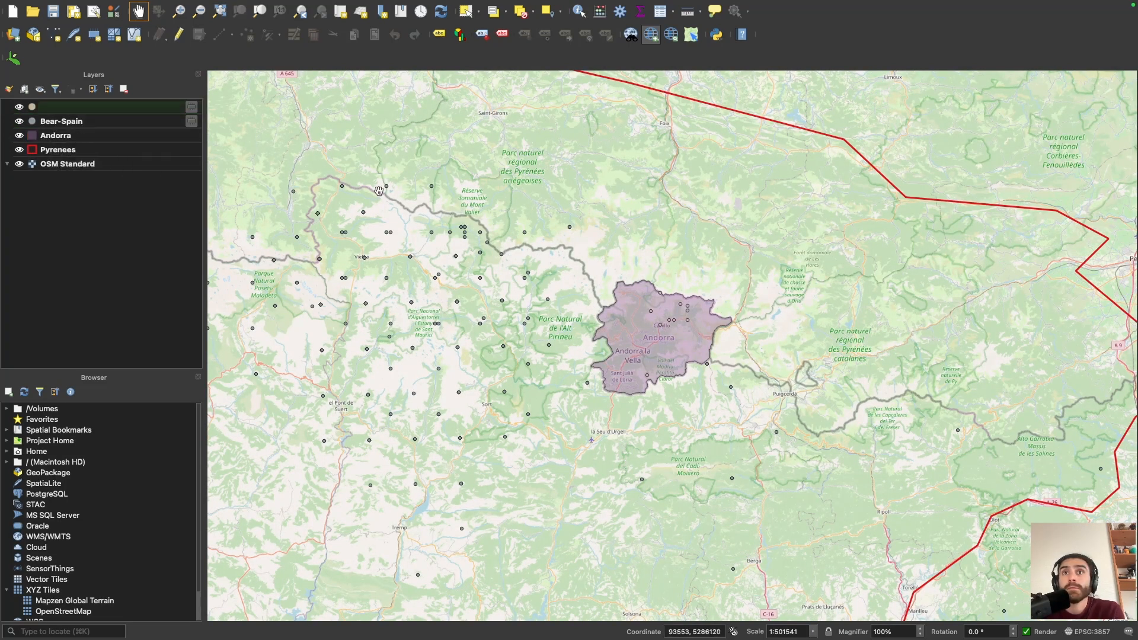
# Step: Rename the unnamed GBIF point layer for Andorra as Bear-Andora
pyautogui.rightClick(57, 110)
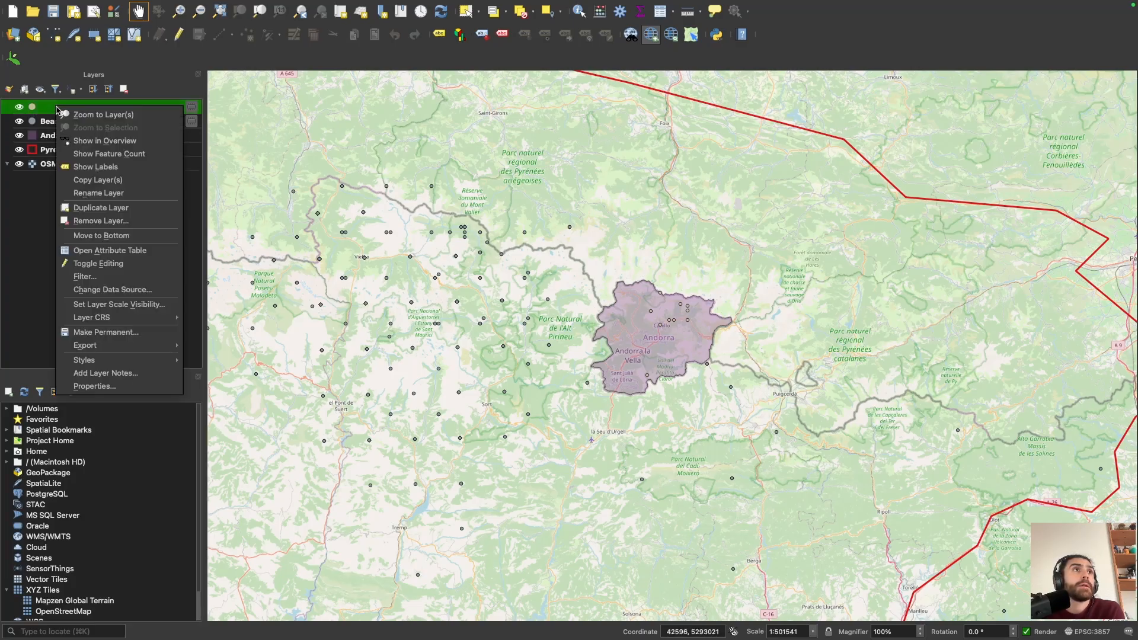
pyautogui.click(118, 198)
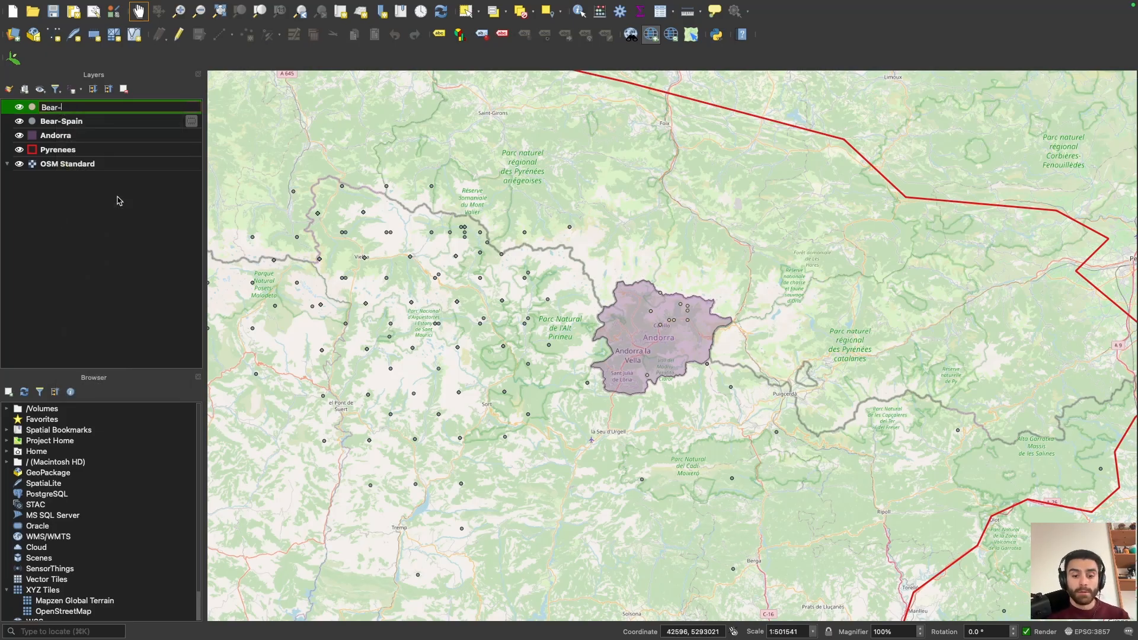
pyautogui.write('Bear-Andora')
pyautogui.press('Return')
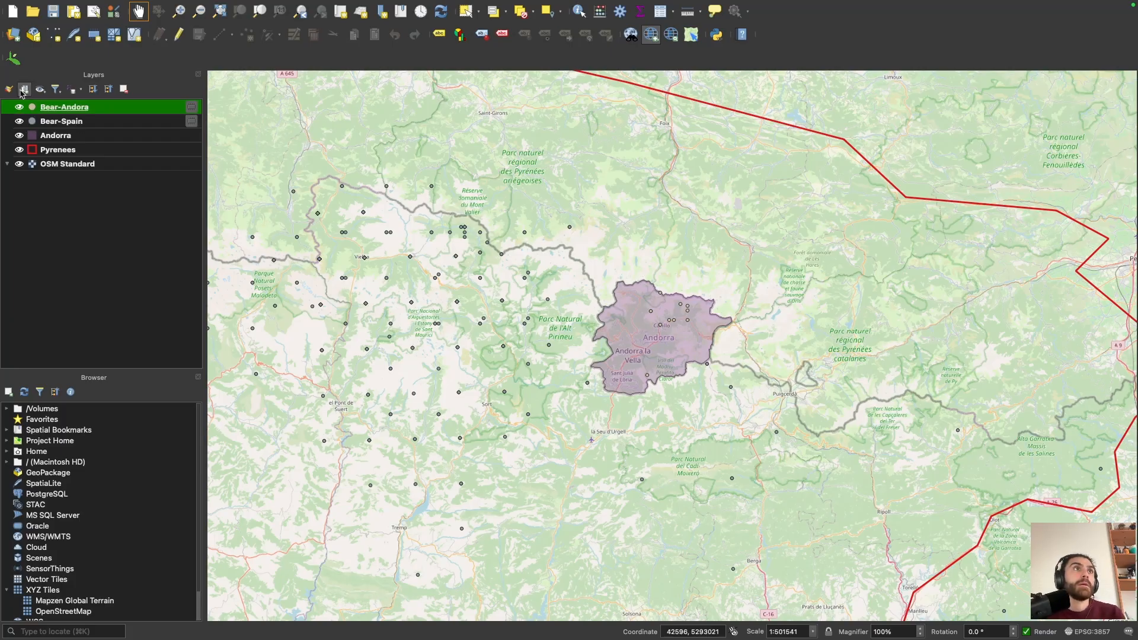
# Step: Change the country filter in the GBIF bear search to France and load the occurrences onto the map
pyautogui.click(13, 58)
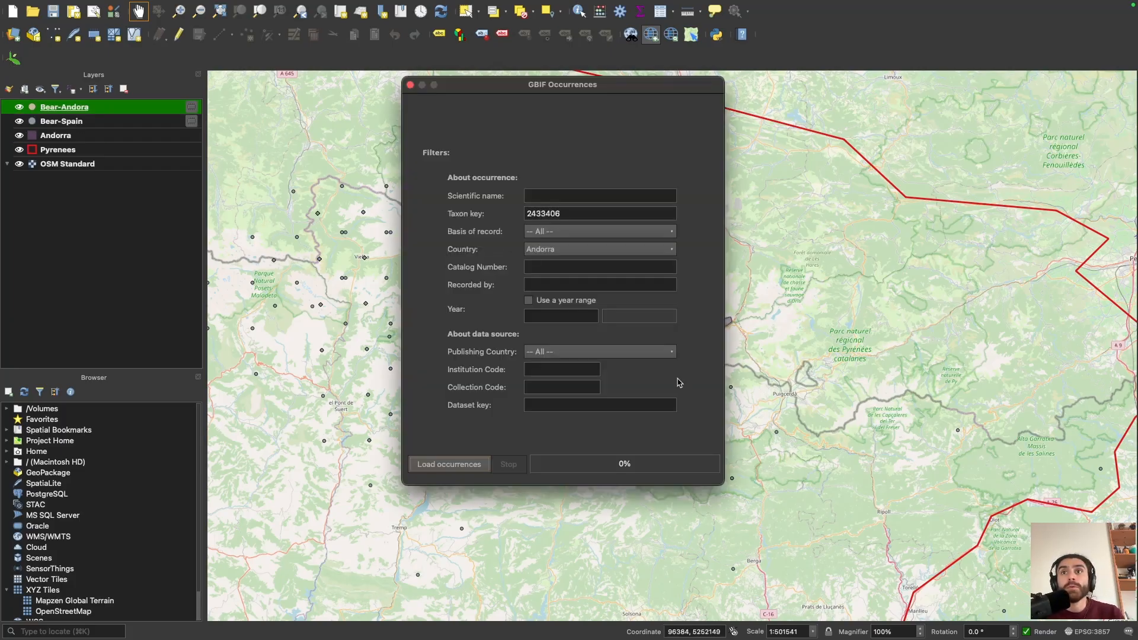
pyautogui.click(553, 252)
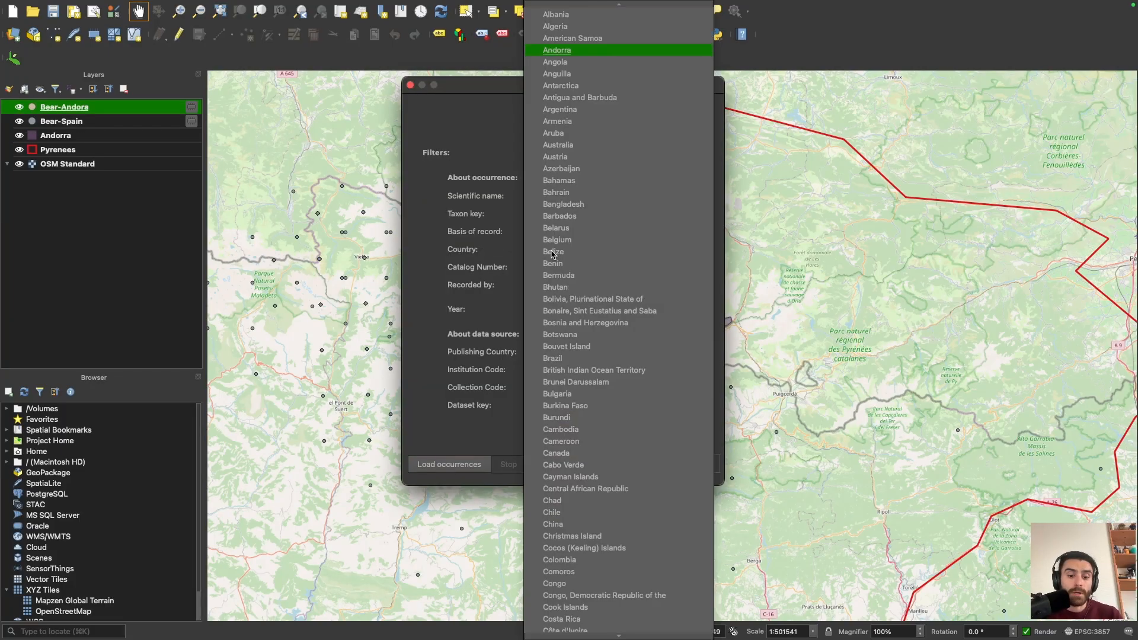
pyautogui.press('f')
pyautogui.press('r')
pyautogui.press('Return')
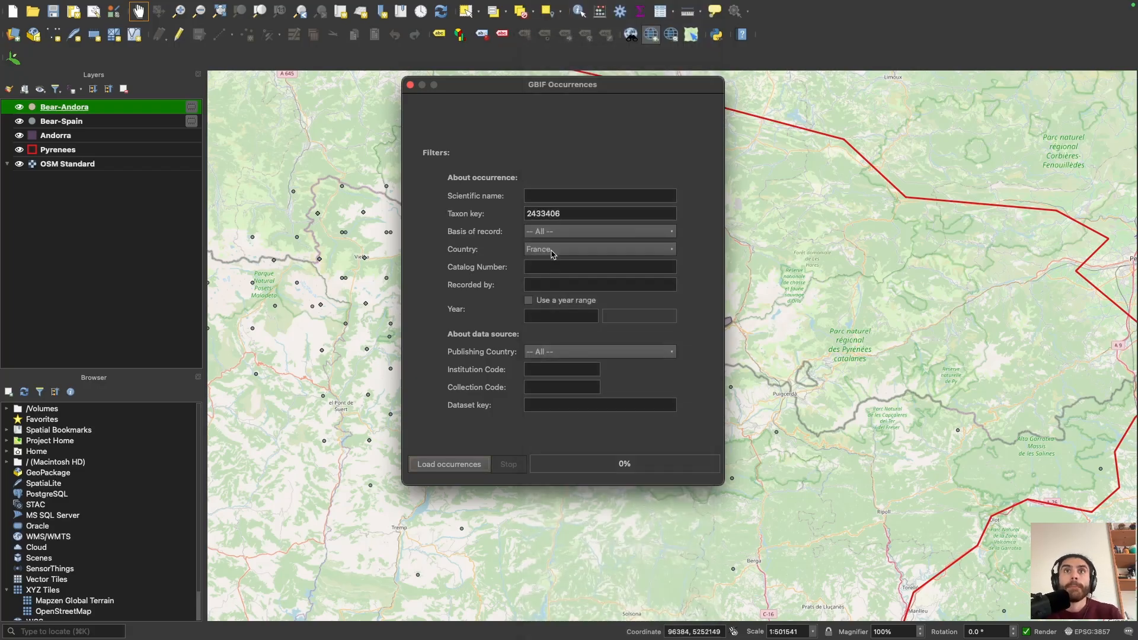
pyautogui.click(446, 465)
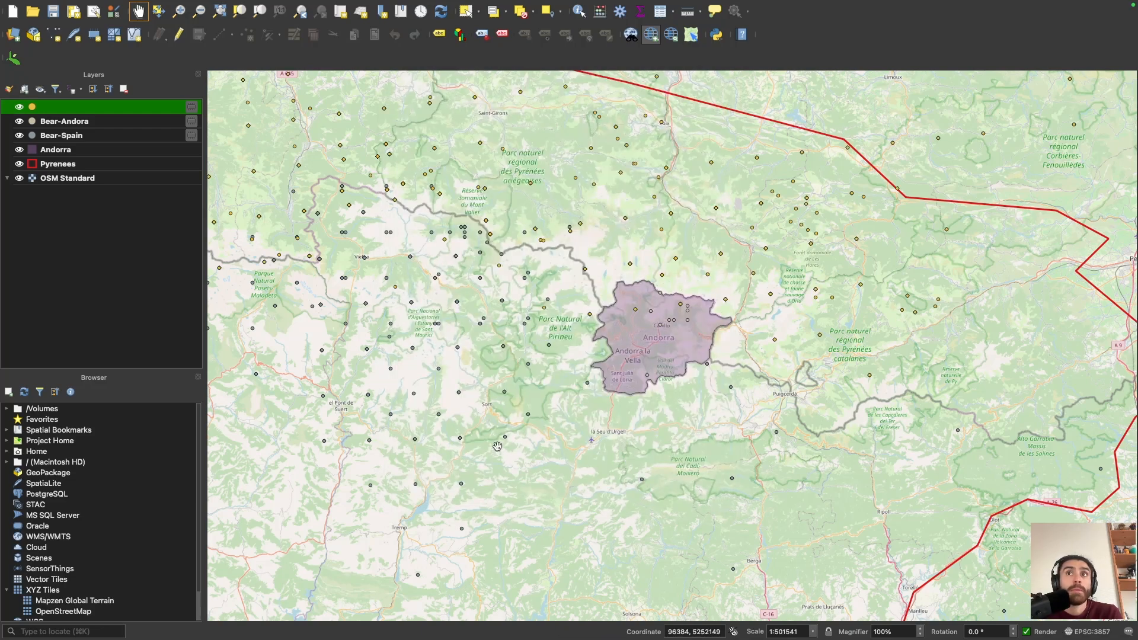
# Step: Rename the unnamed GBIF point layer for France as Bear-France
pyautogui.scroll(-1, 514, 398)
pyautogui.moveTo(514, 398); pyautogui.dragTo(589, 401)
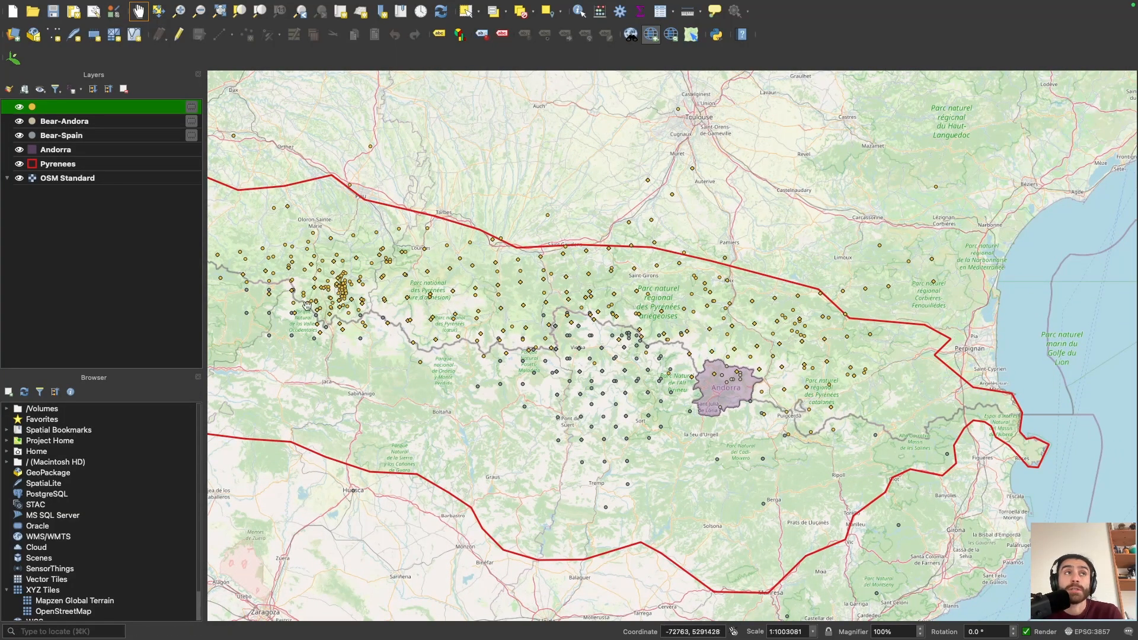
pyautogui.rightClick(61, 110)
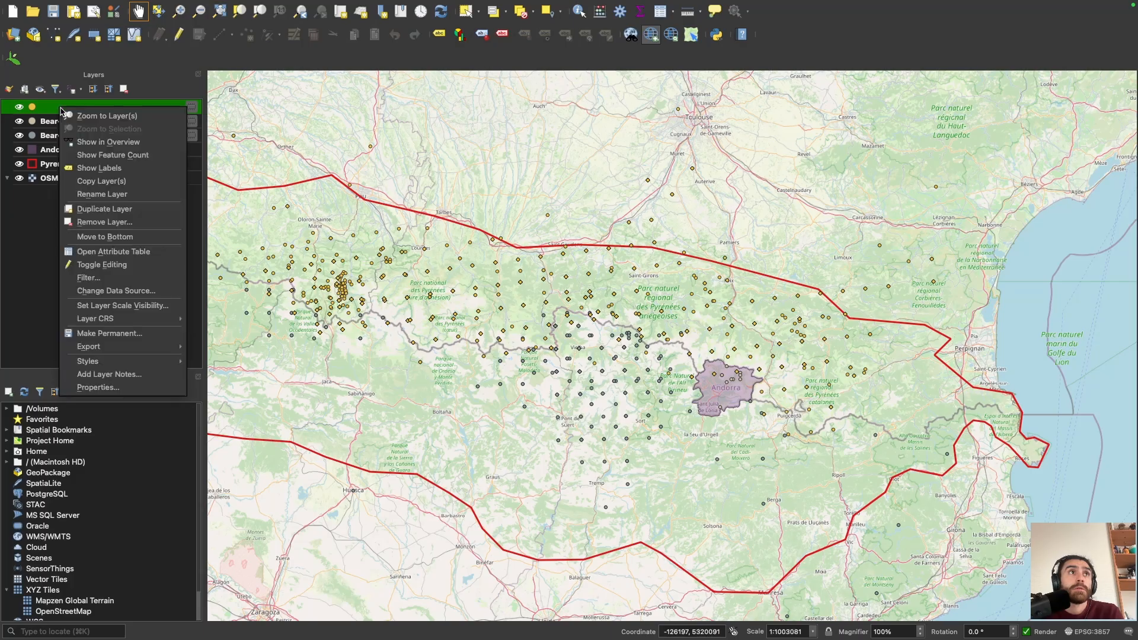
pyautogui.click(108, 195)
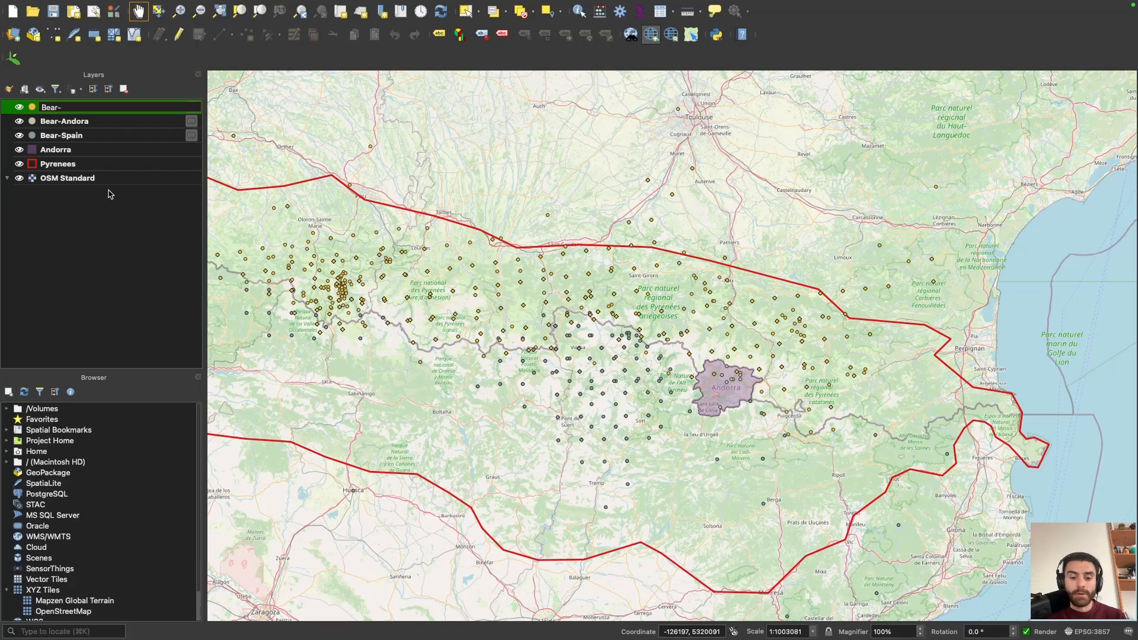
pyautogui.press('Return')
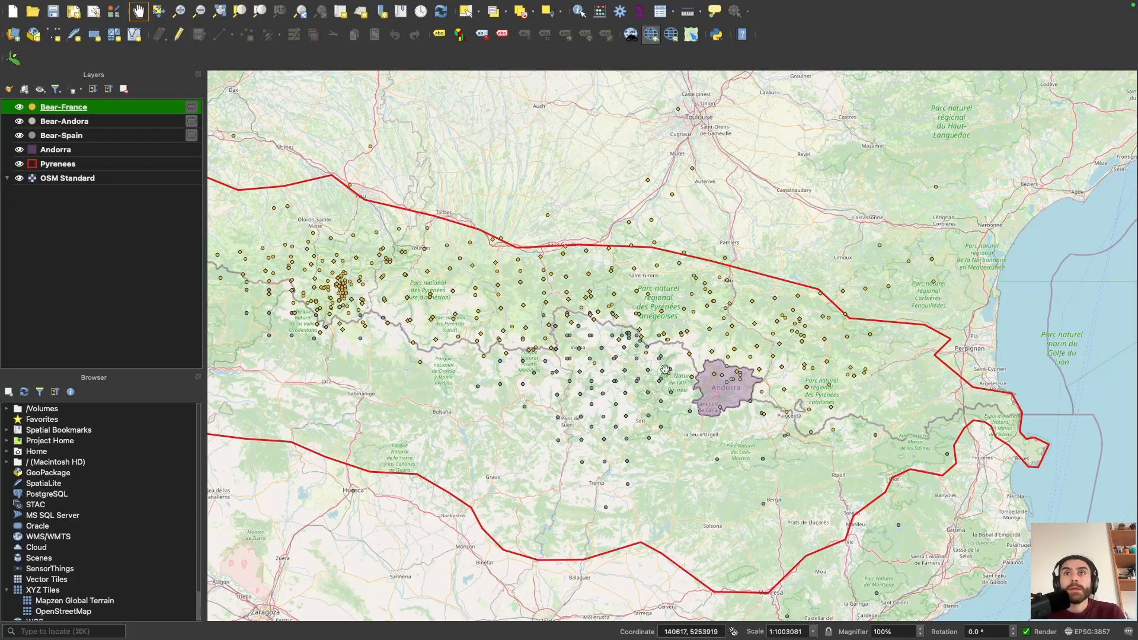
# Step: Examine how the bear occurrences are distributed across Spain, France and the Pyrenees outline
pyautogui.scroll(-2, 650, 321)
pyautogui.scroll(1, 650, 321)
pyautogui.scroll(-2, 698, 327)
pyautogui.scroll(-1, 698, 328)
pyautogui.moveTo(699, 328); pyautogui.dragTo(673, 351)
pyautogui.scroll(1, 604, 356)
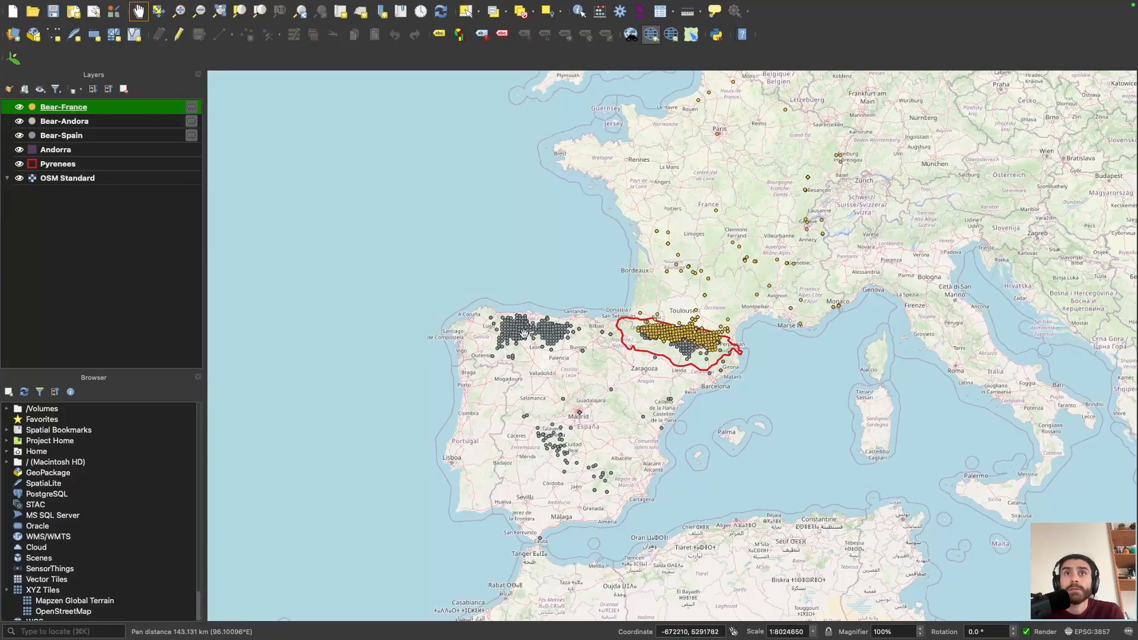
pyautogui.scroll(2, 676, 379)
pyautogui.moveTo(676, 379); pyautogui.dragTo(579, 339)
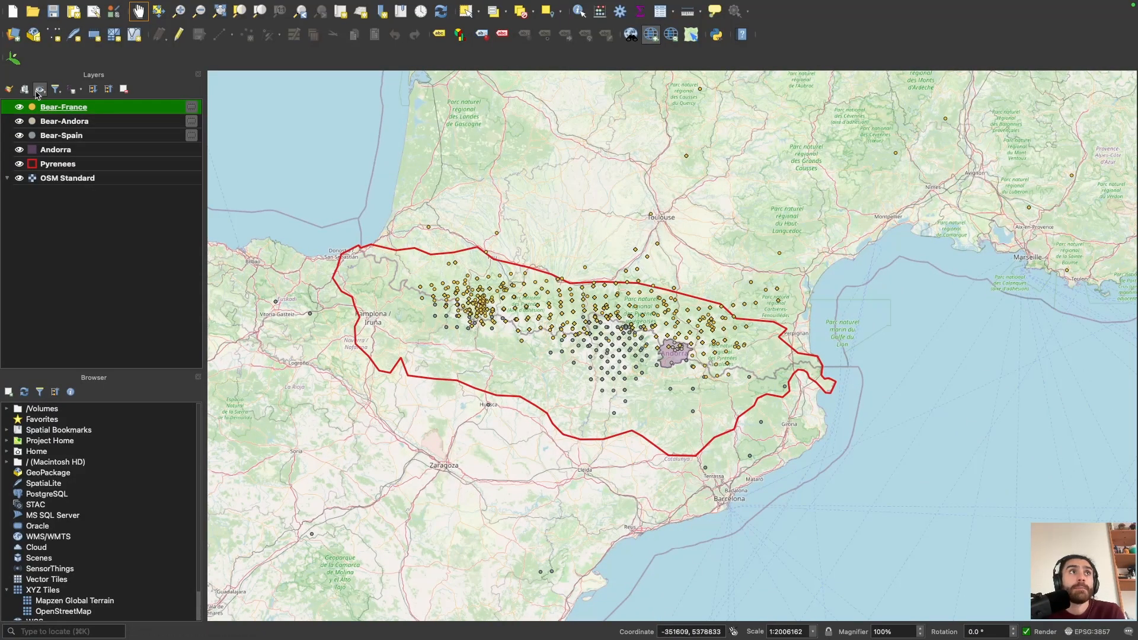
# Step: Switch the Bear-Andora and Andorra layers off and on again to check their features on the map
pyautogui.click(20, 121)
pyautogui.click(20, 121)
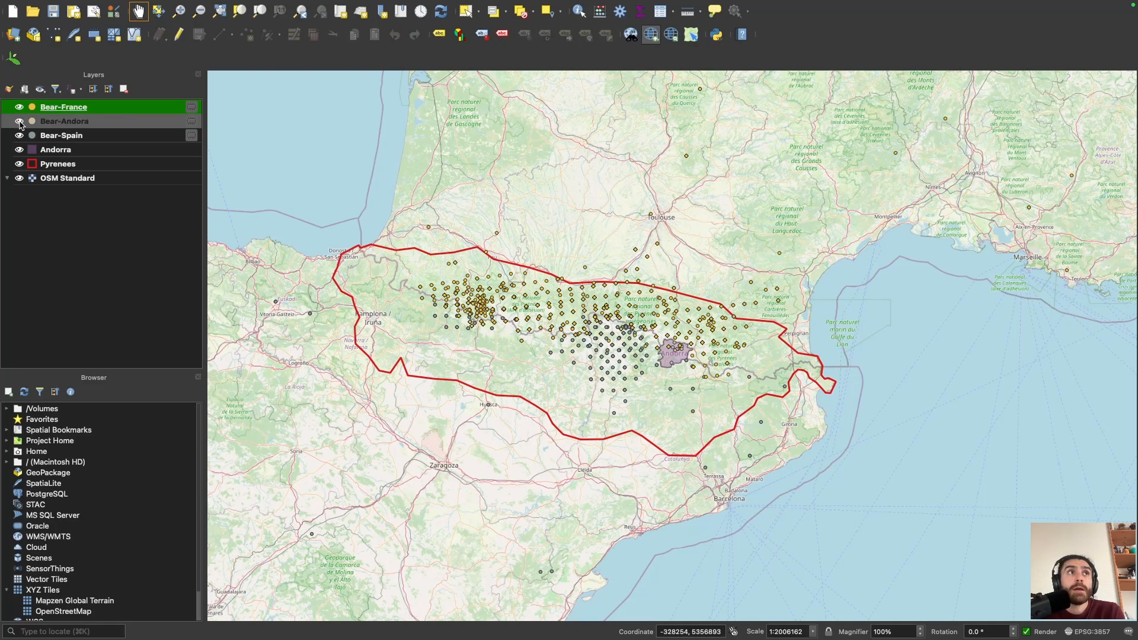
pyautogui.click(20, 150)
pyautogui.click(20, 150)
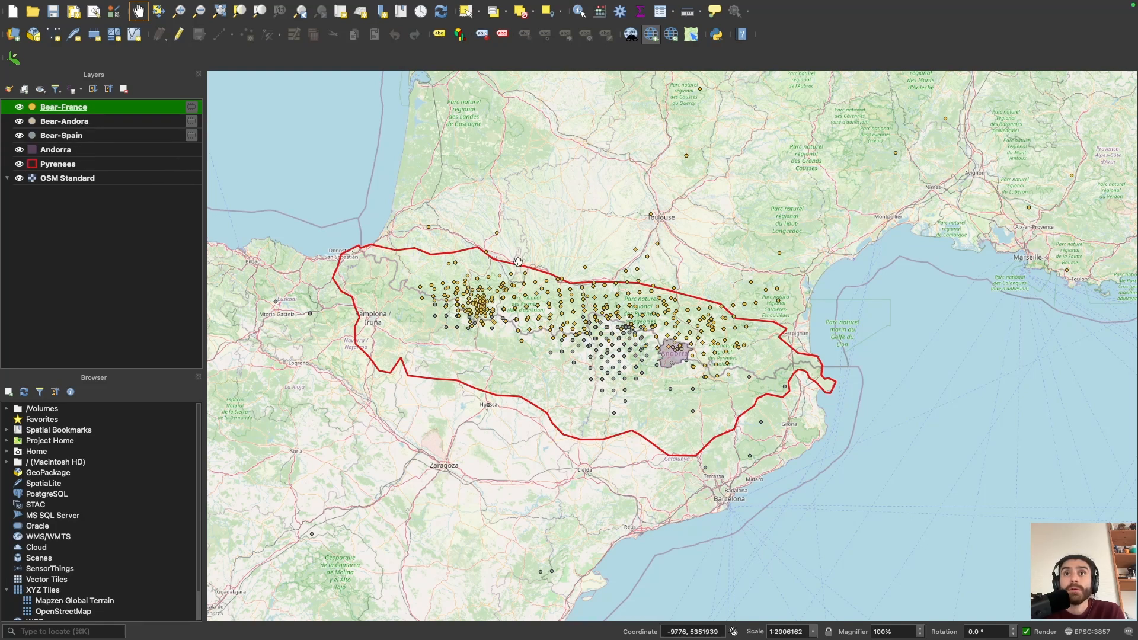
# Step: Hide the Bear-Spain and Bear-France layers to view only the Bear-Andora points around Andorra
pyautogui.scroll(3, 704, 382)
pyautogui.moveTo(512, 196); pyautogui.dragTo(671, 411)
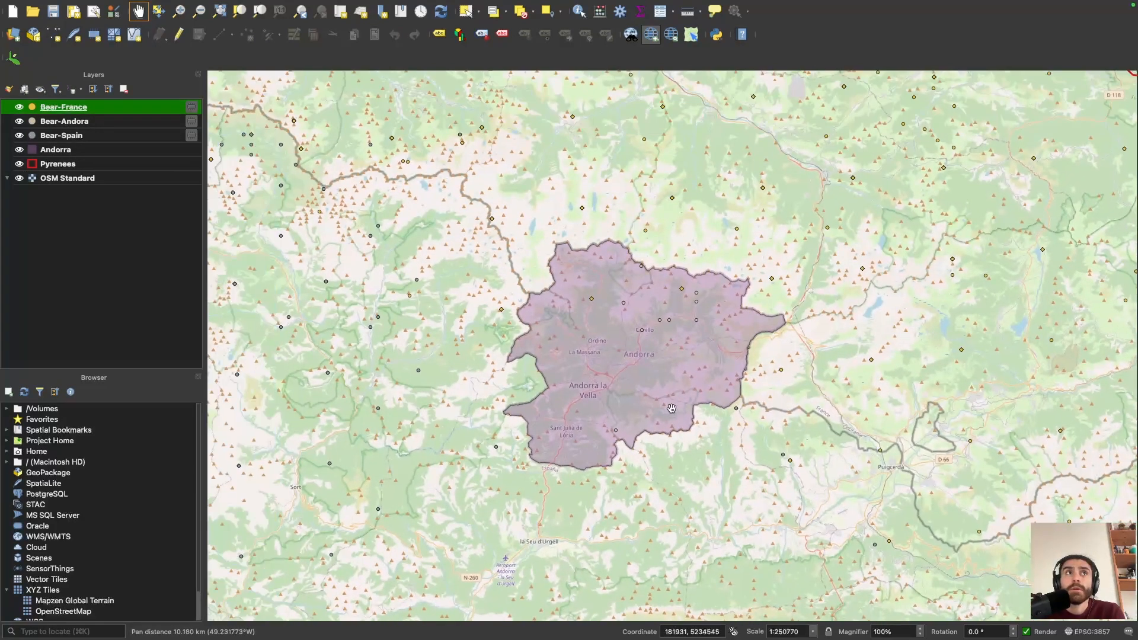
pyautogui.click(20, 135)
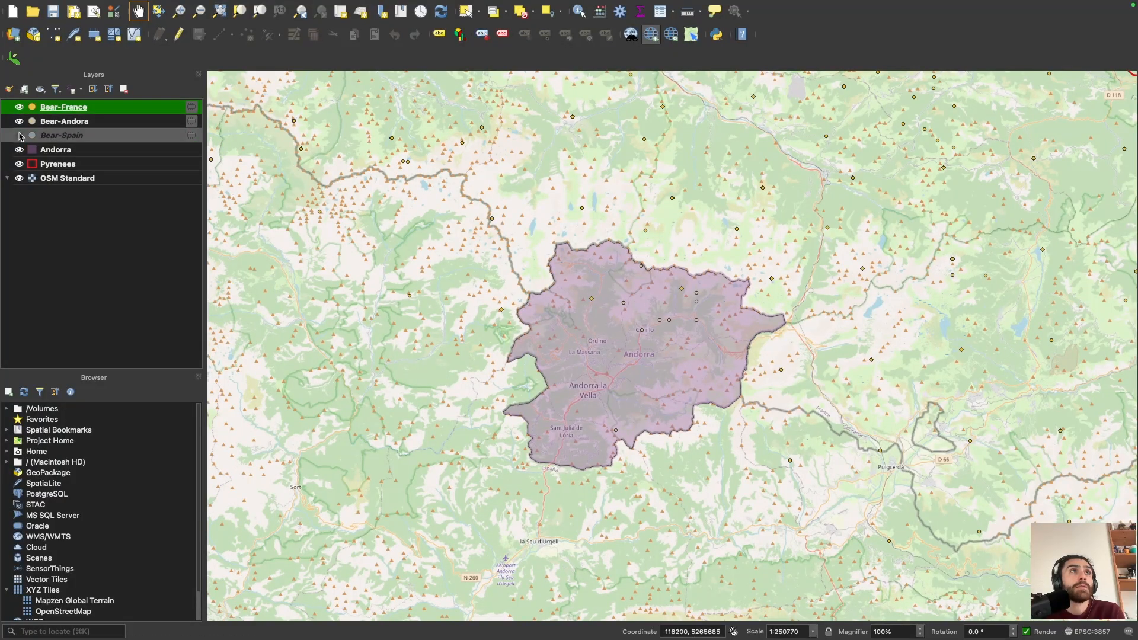
pyautogui.click(19, 108)
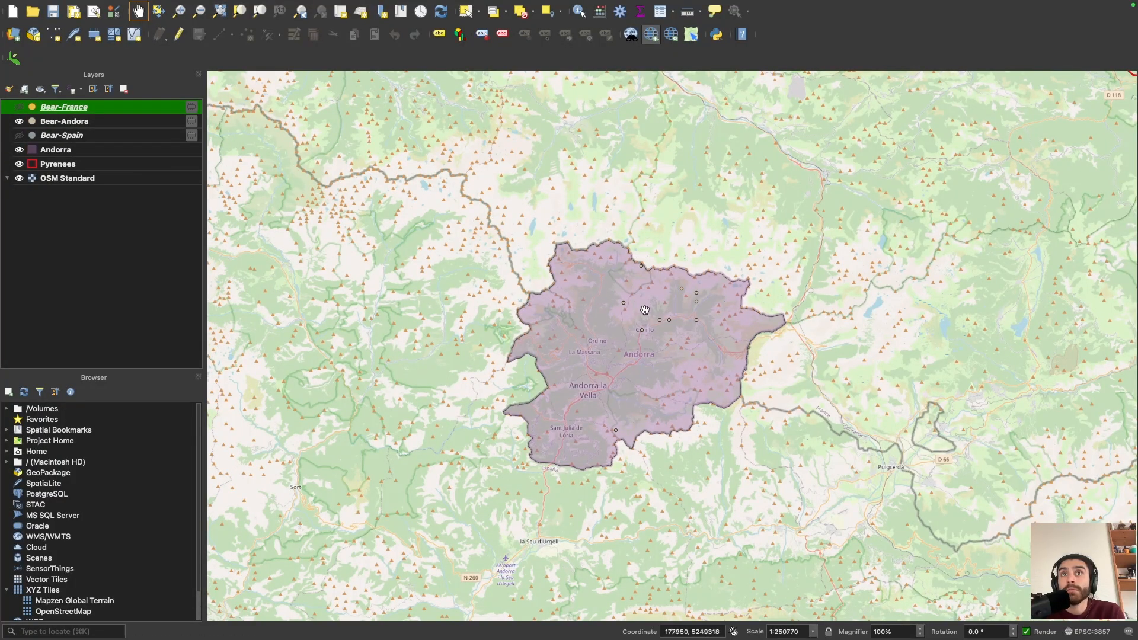
# Step: Set the marker colour of the Bear-Andora layer to the standard orange and save the project
pyautogui.click(40, 122)
pyautogui.doubleClick(41, 124)
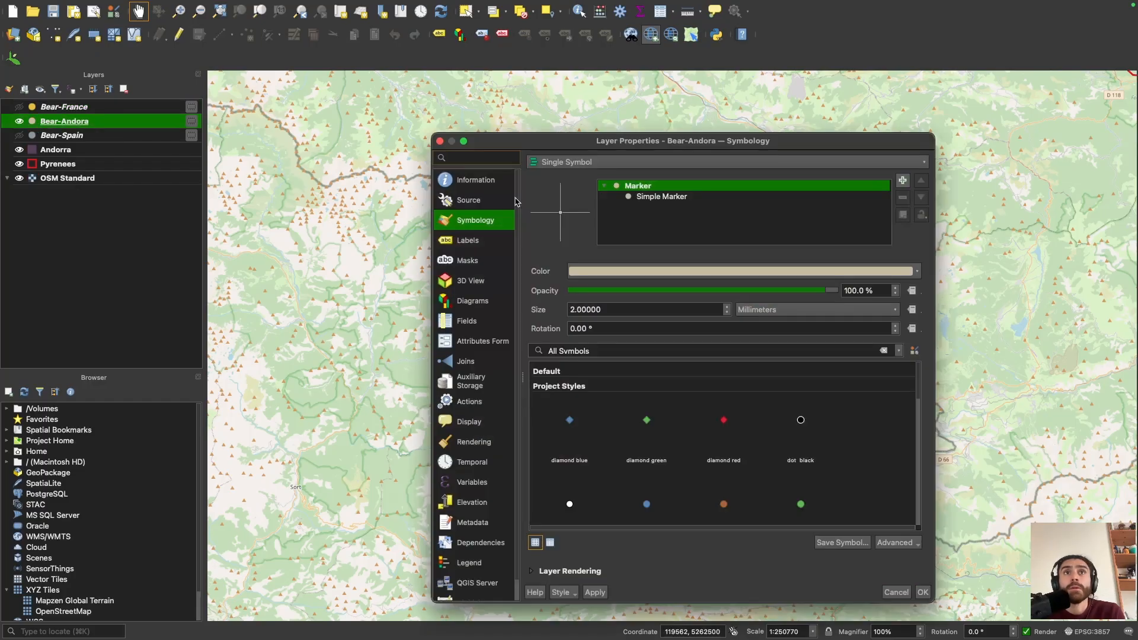
pyautogui.click(680, 198)
pyautogui.click(658, 187)
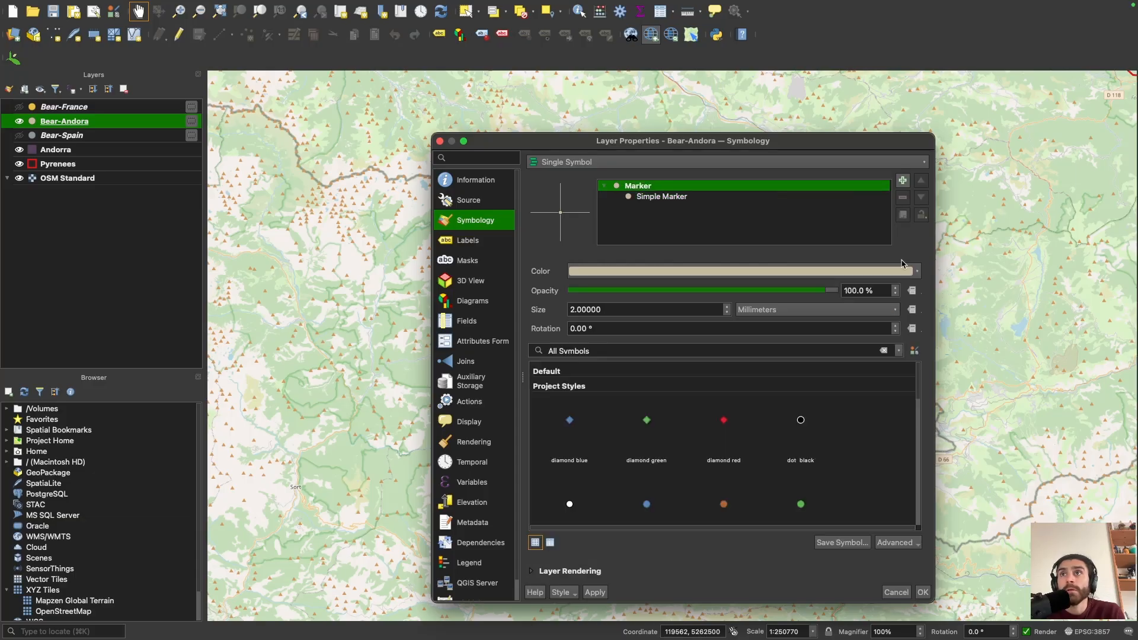
pyautogui.click(918, 272)
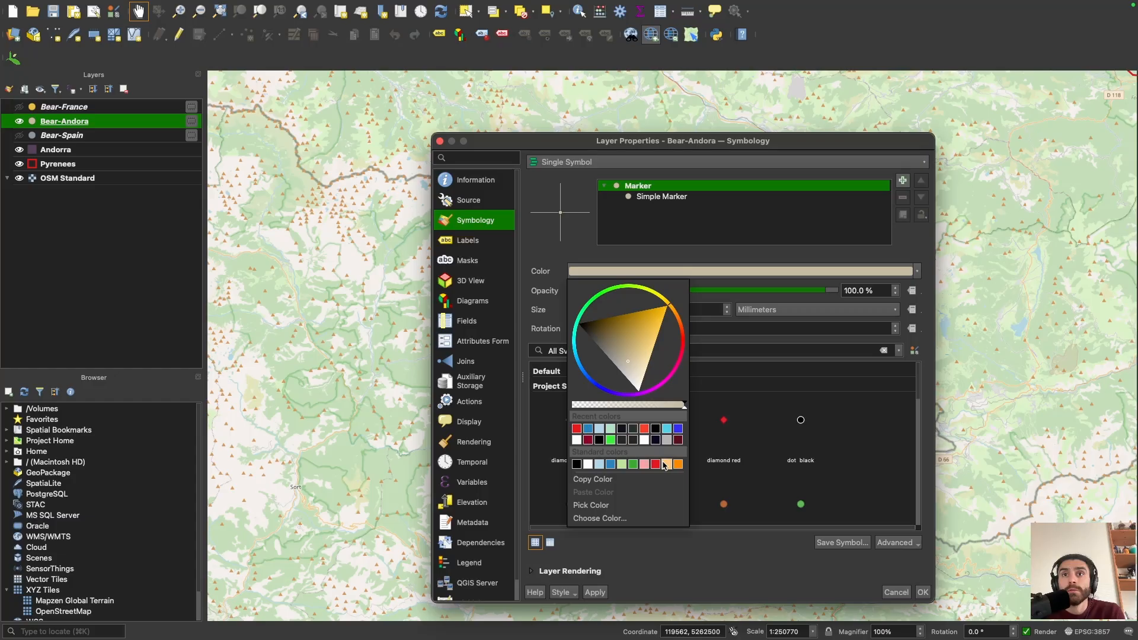
pyautogui.click(677, 465)
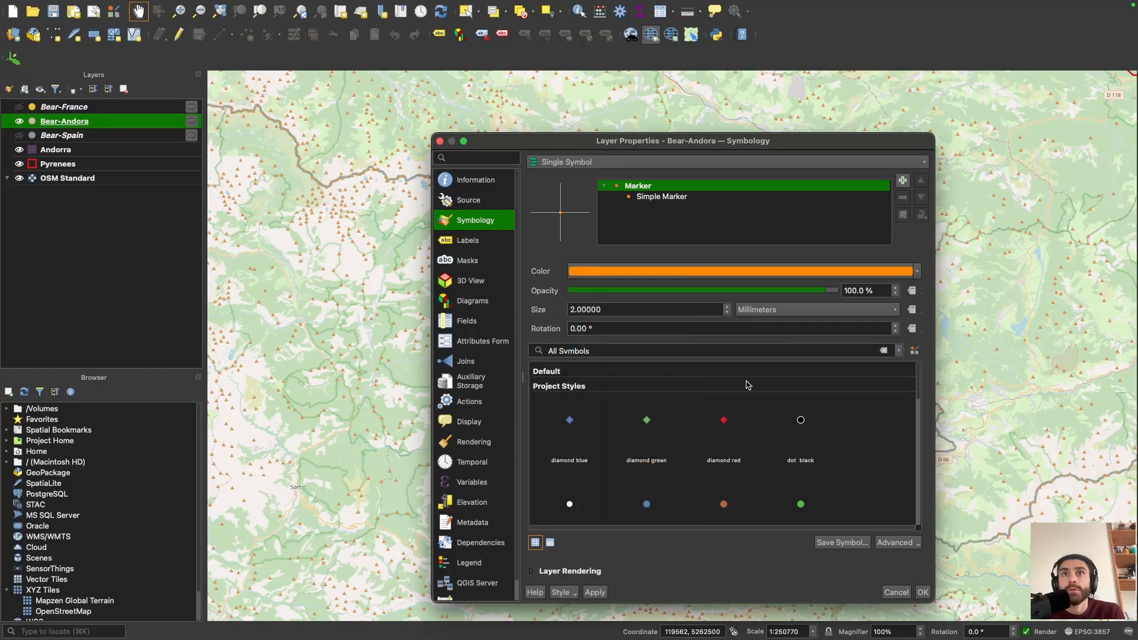
pyautogui.click(923, 592)
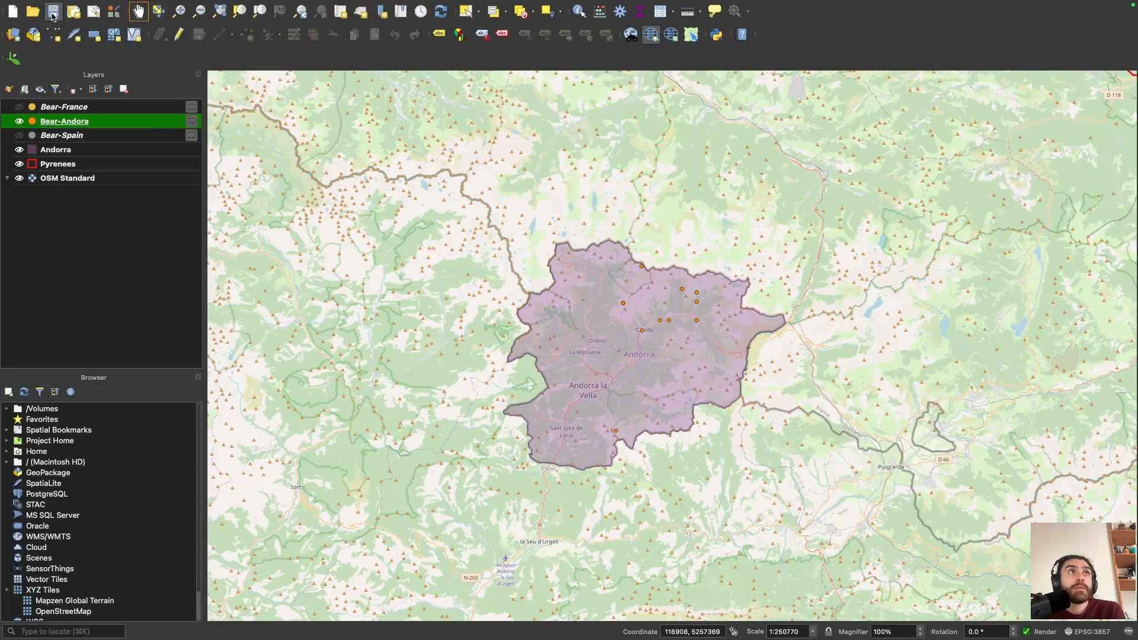
pyautogui.press('super+s')
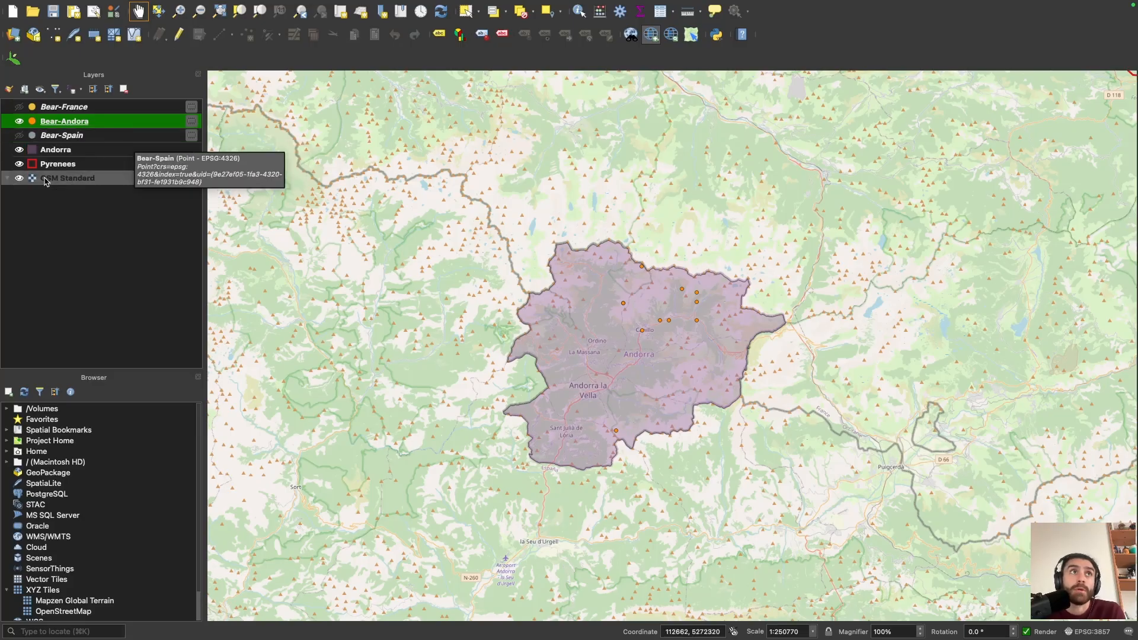
# Step: Turn the Bear-Spain layer visible and leave the Bear-Andora and Bear-France layers hidden
pyautogui.click(64, 139)
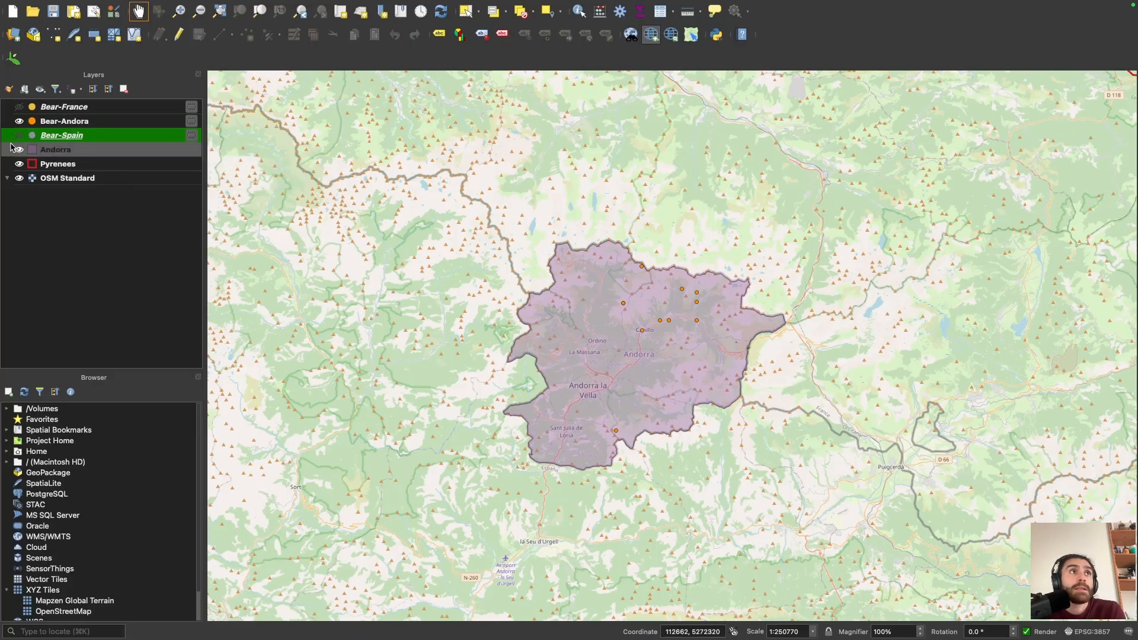
pyautogui.click(19, 135)
pyautogui.click(19, 106)
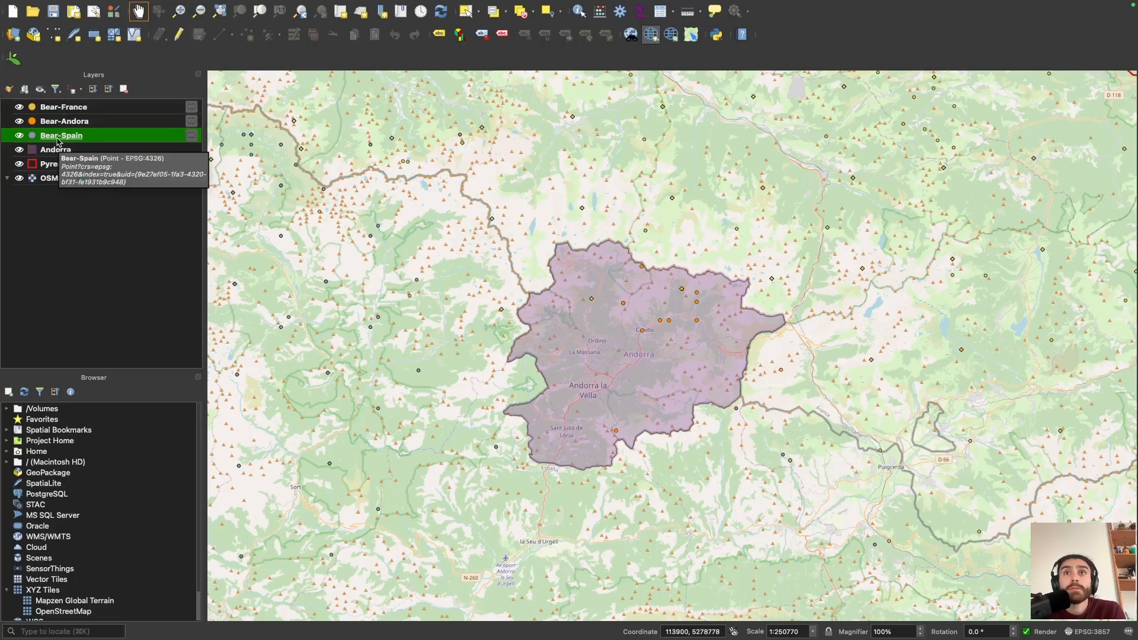
pyautogui.click(19, 121)
pyautogui.click(19, 107)
# Step: Examine where the Bear-Spain points lie across the Iberian Peninsula relative to the Pyrenees boundary
pyautogui.scroll(-3, 588, 339)
pyautogui.moveTo(503, 344); pyautogui.dragTo(669, 298)
pyautogui.scroll(-1, 547, 317)
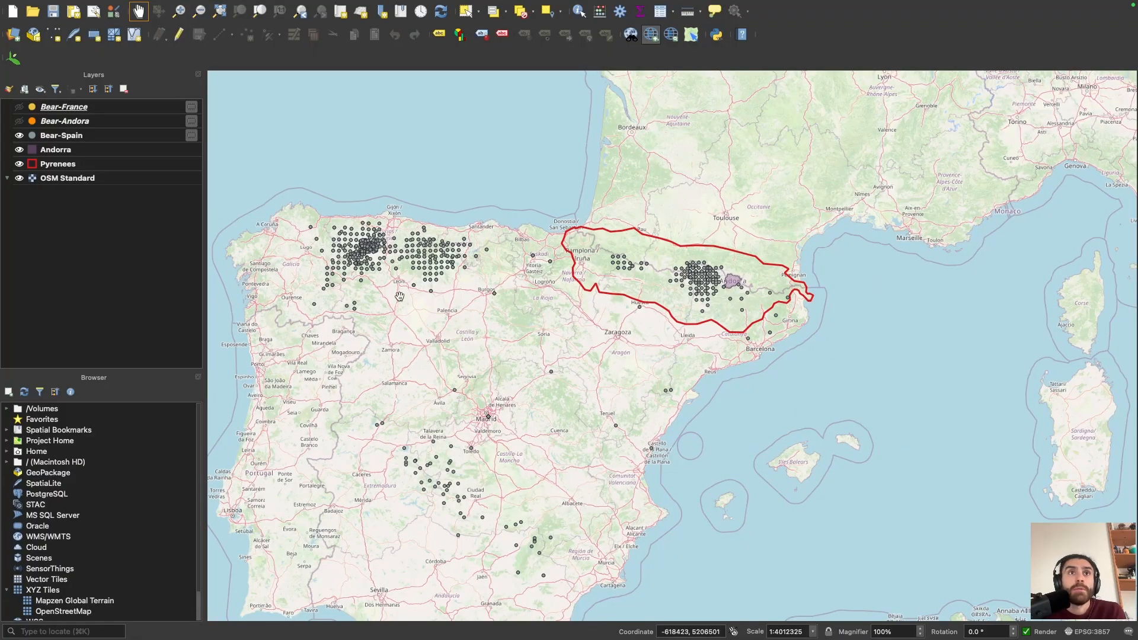
pyautogui.scroll(1, 670, 279)
pyautogui.moveTo(670, 279); pyautogui.dragTo(470, 305)
pyautogui.scroll(1, 572, 305)
pyautogui.scroll(-1, 594, 311)
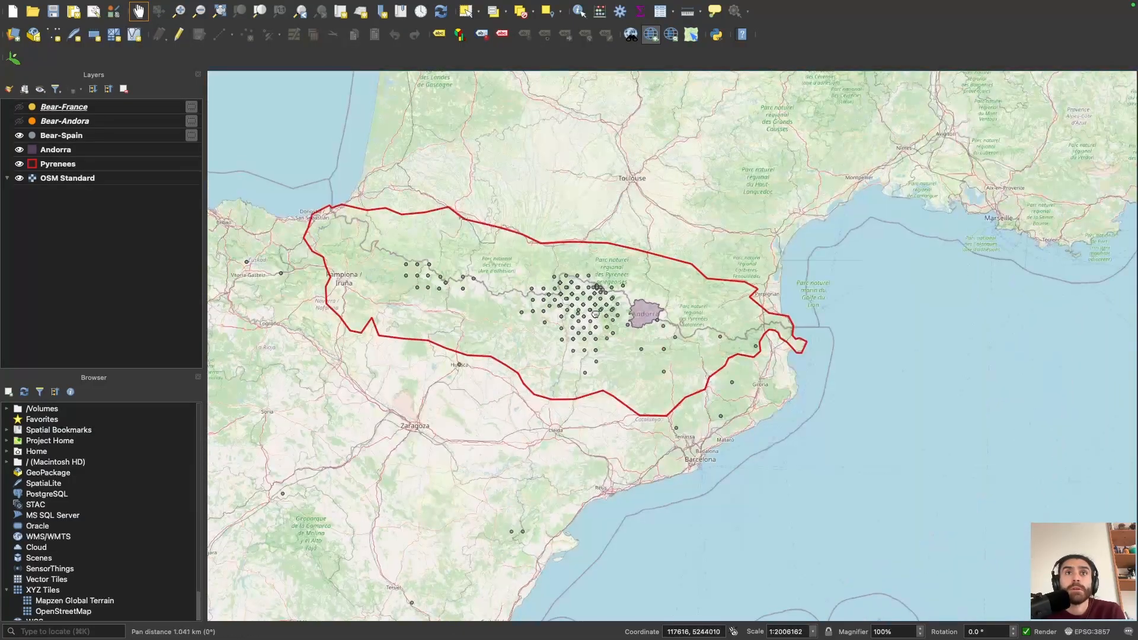
# Step: Clip the Bear-Spain points with the Pyrenees layer as overlay, outputting the result to a temporary layer
pyautogui.moveTo(595, 311); pyautogui.dragTo(564, 340)
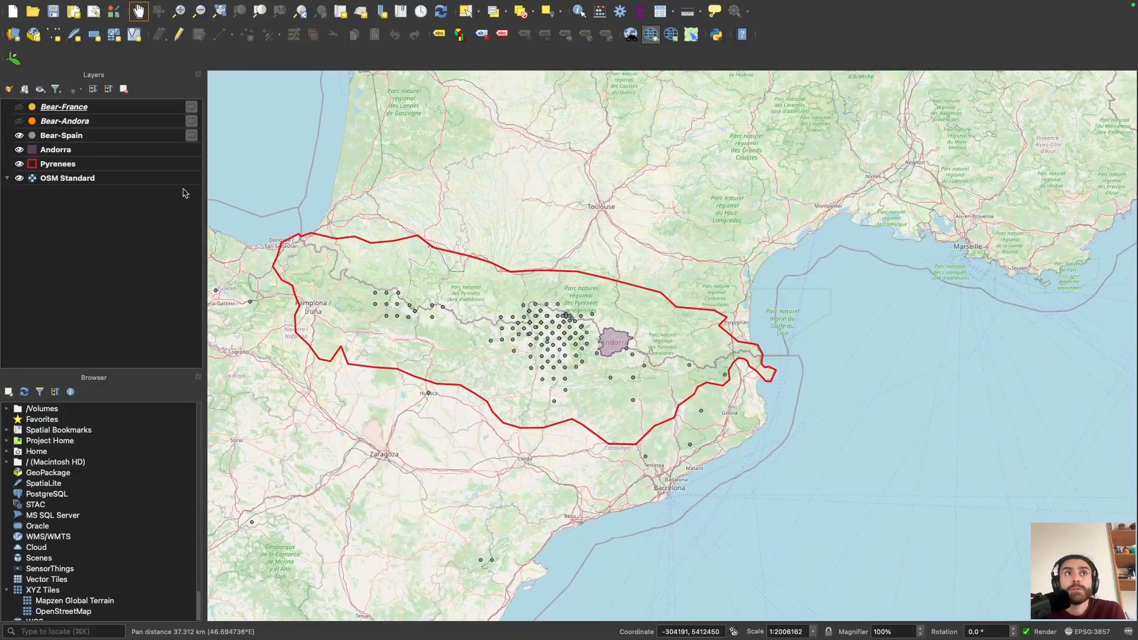
pyautogui.click(68, 136)
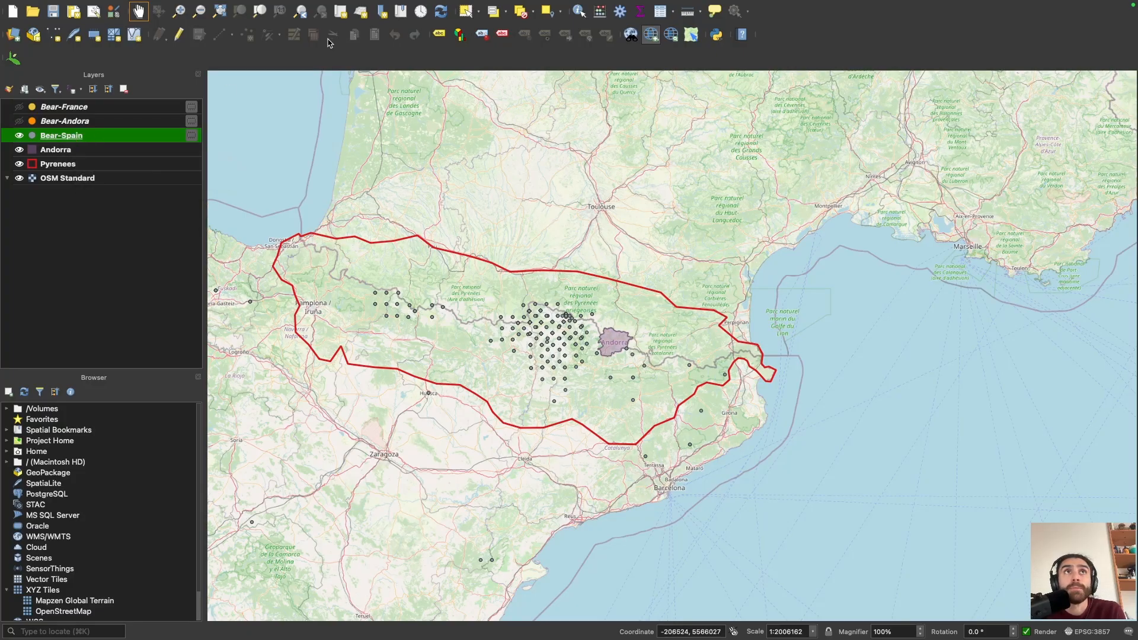
pyautogui.moveTo(329, 3)
pyautogui.click(316, 7)
pyautogui.moveTo(280, 10)
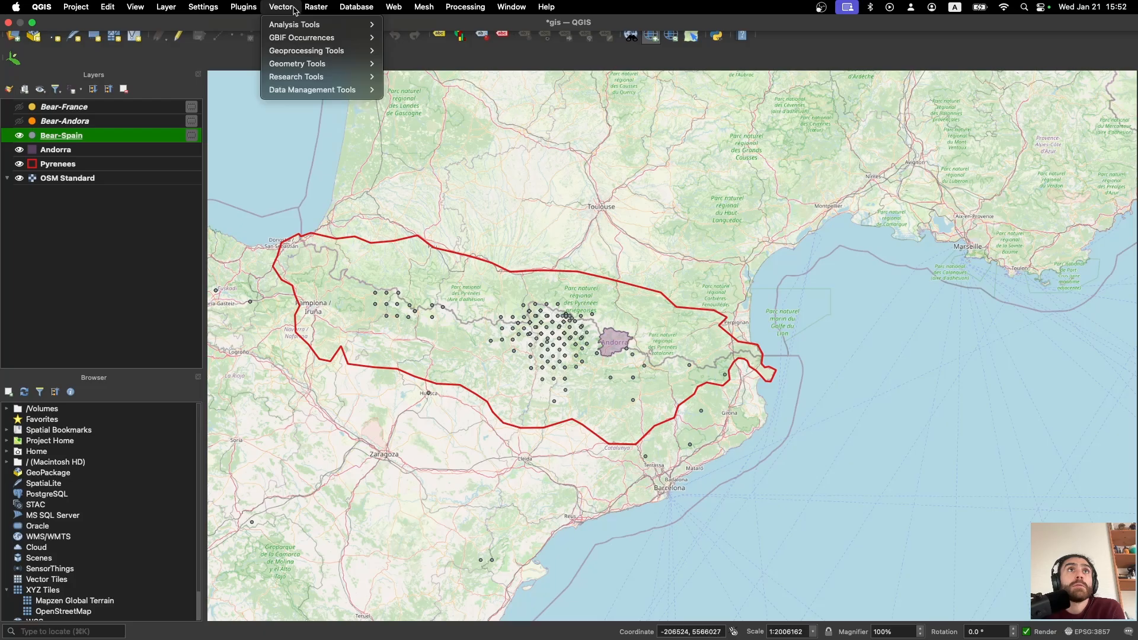
pyautogui.moveTo(324, 41)
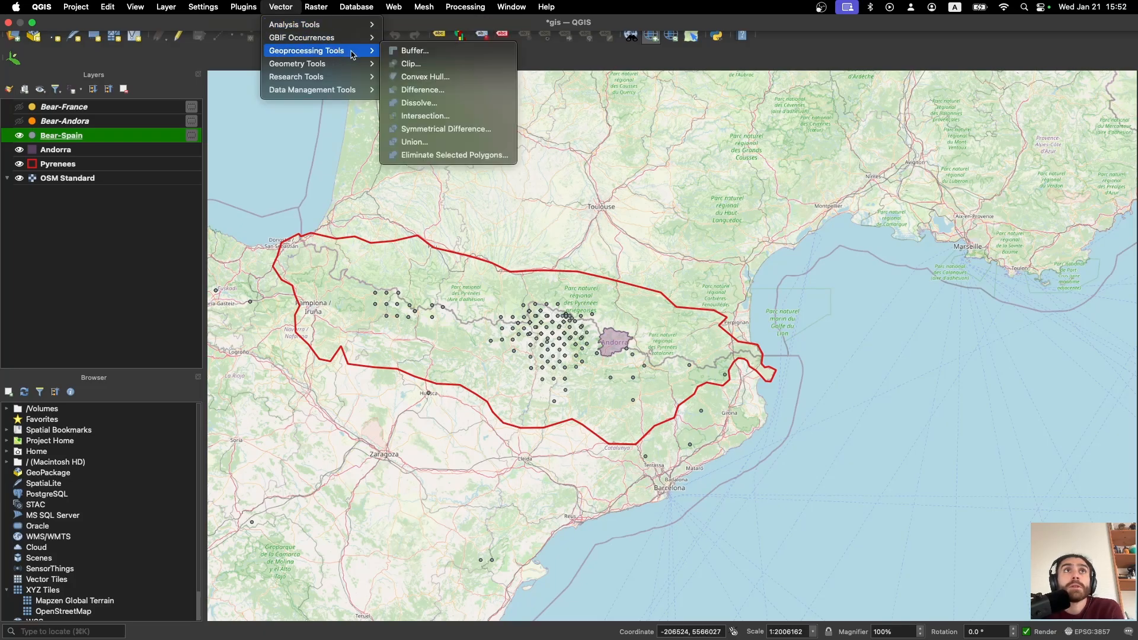
pyautogui.click(413, 64)
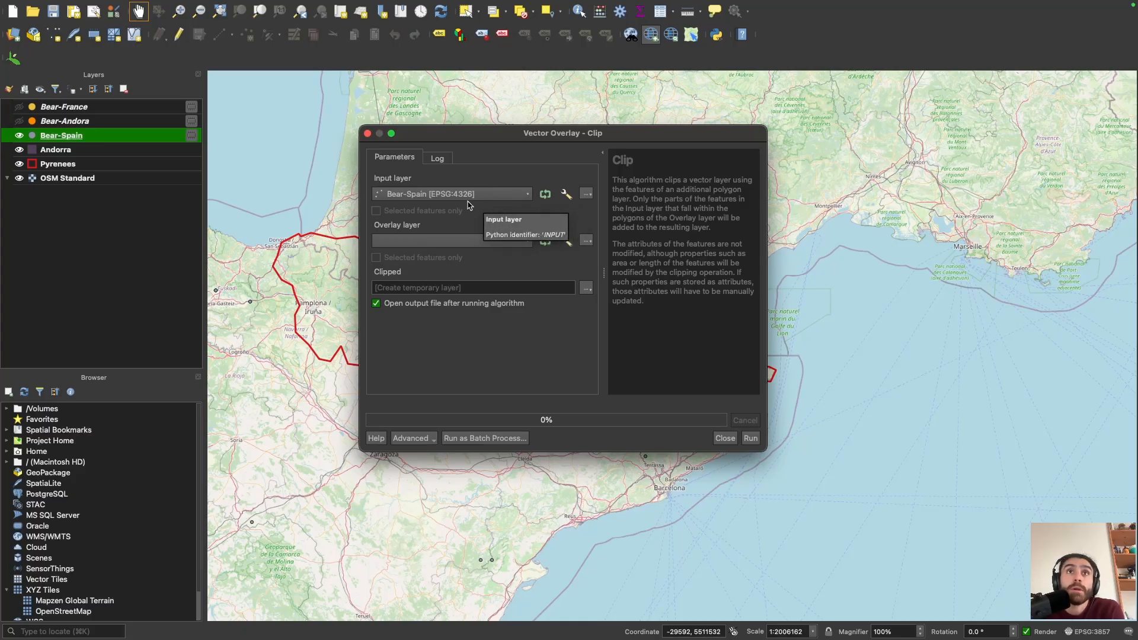
pyautogui.click(432, 242)
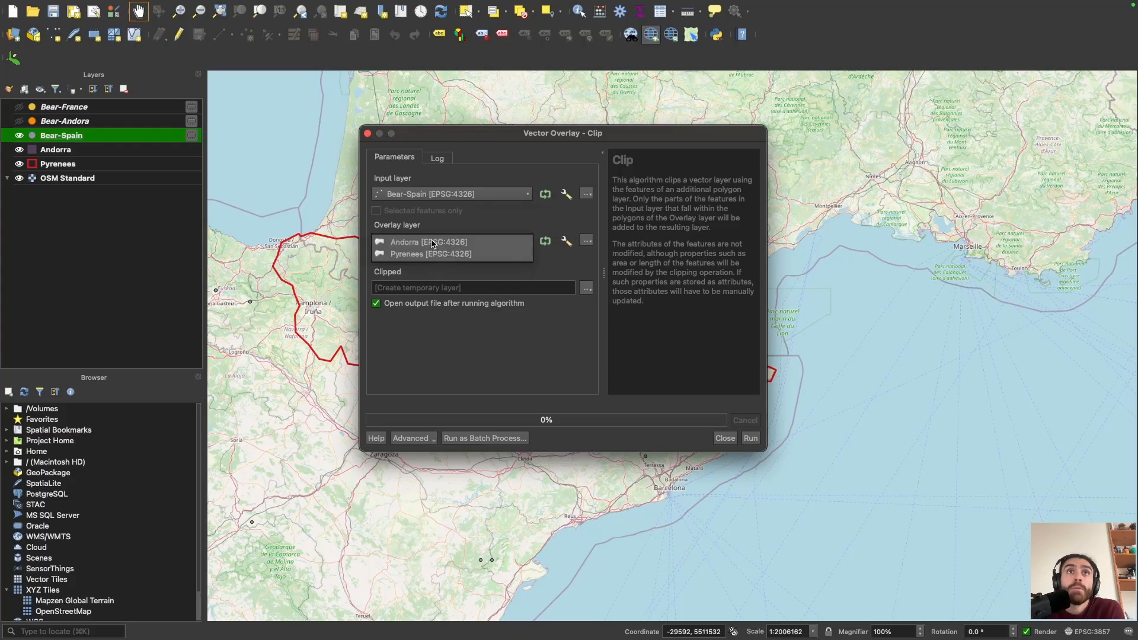
pyautogui.click(470, 255)
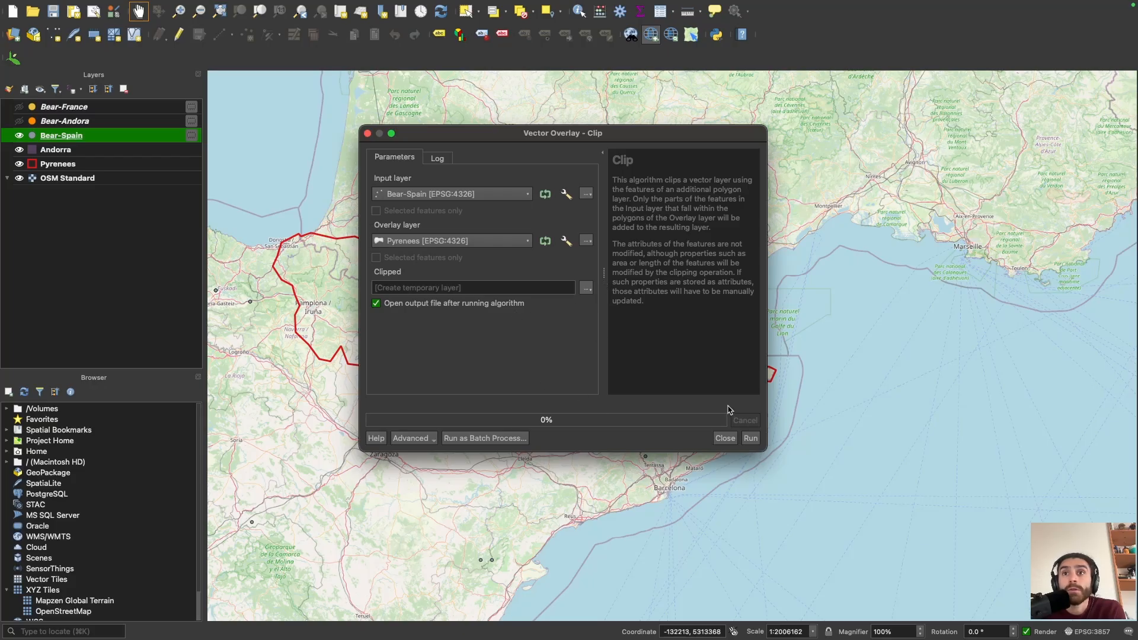
pyautogui.click(750, 438)
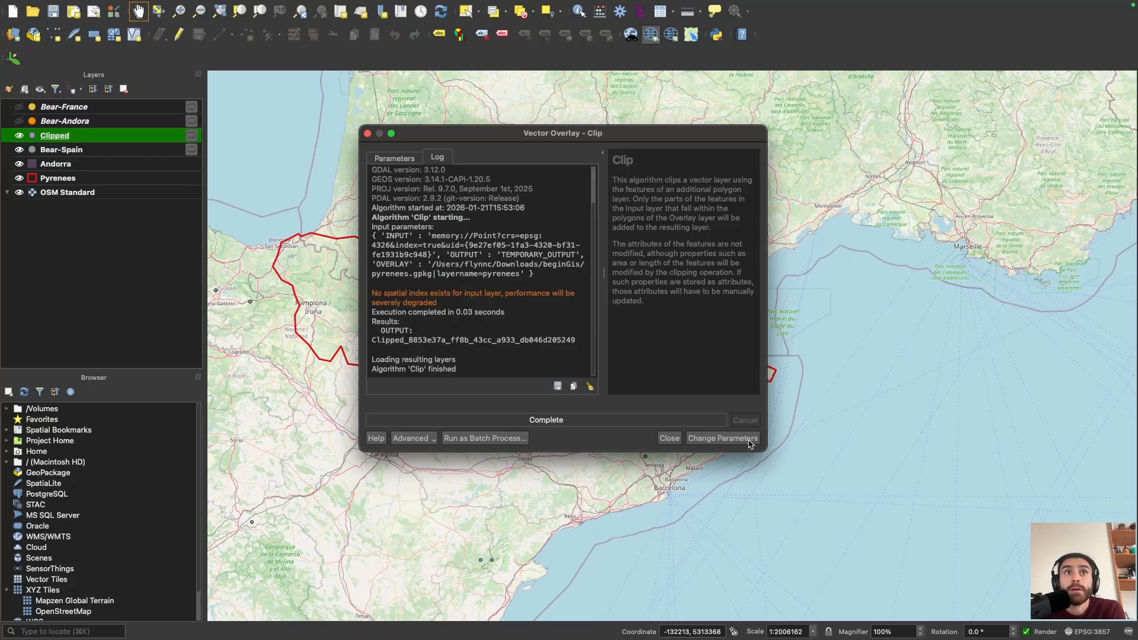
pyautogui.click(670, 439)
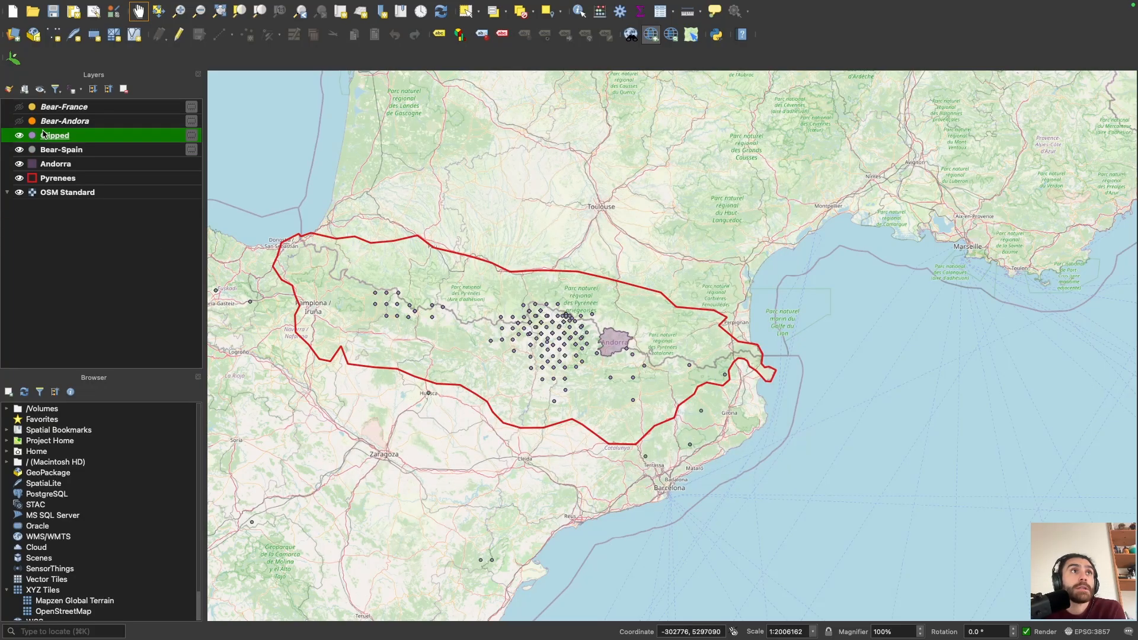
# Step: Hide the original Bear-Spain layer and examine the clipped points inside the Pyrenees outline
pyautogui.click(19, 149)
pyautogui.scroll(-2, 374, 342)
pyautogui.moveTo(374, 342); pyautogui.dragTo(552, 312)
pyautogui.scroll(1, 571, 304)
pyautogui.moveTo(602, 308); pyautogui.dragTo(677, 270)
pyautogui.scroll(5, 682, 247)
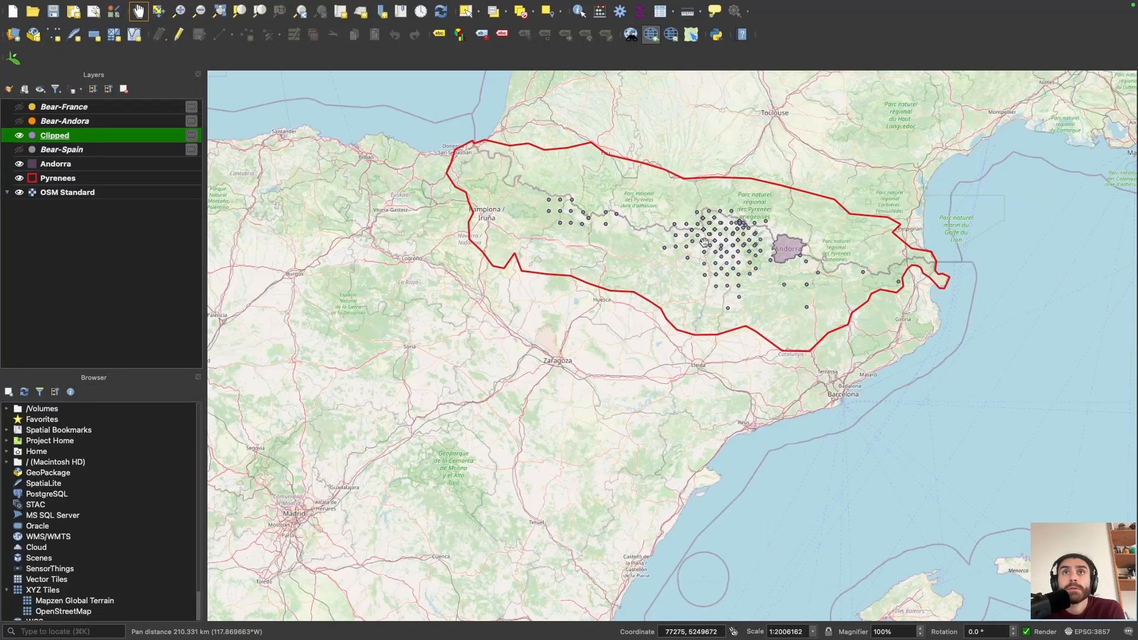
pyautogui.scroll(-4, 543, 314)
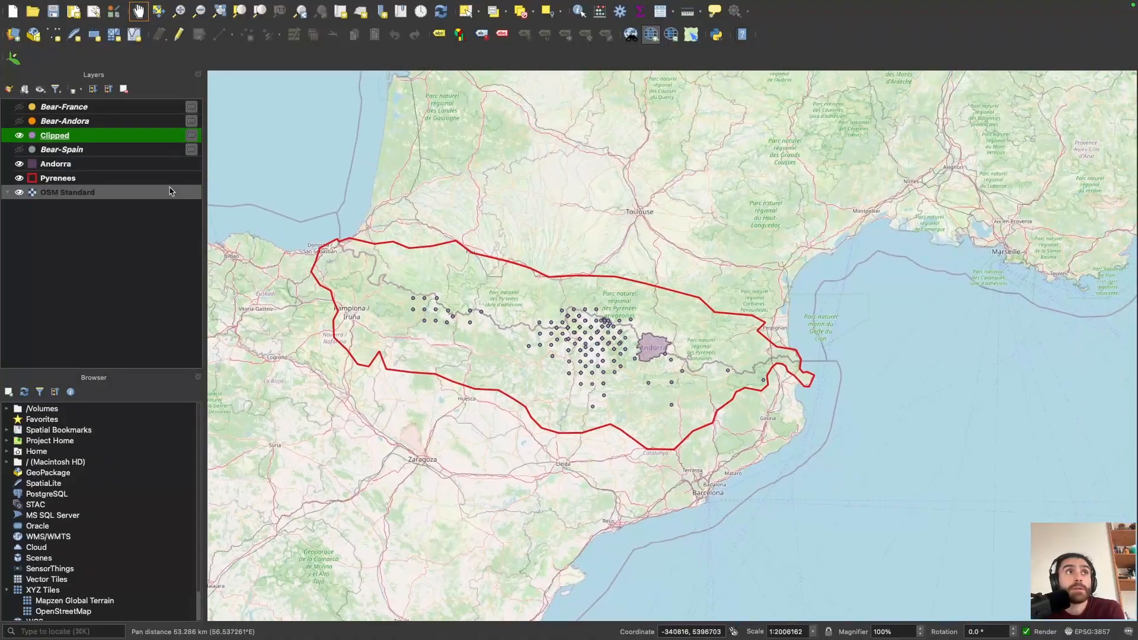
# Step: Remove the original, unclipped Bear-Spain layer from the project
pyautogui.rightClick(60, 152)
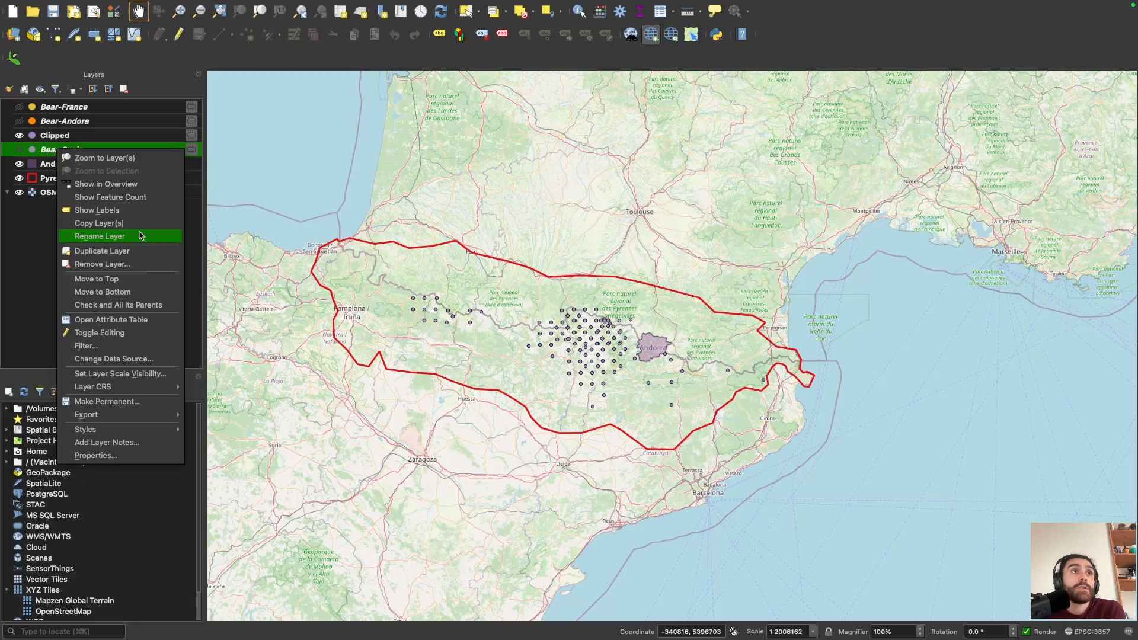
pyautogui.click(124, 264)
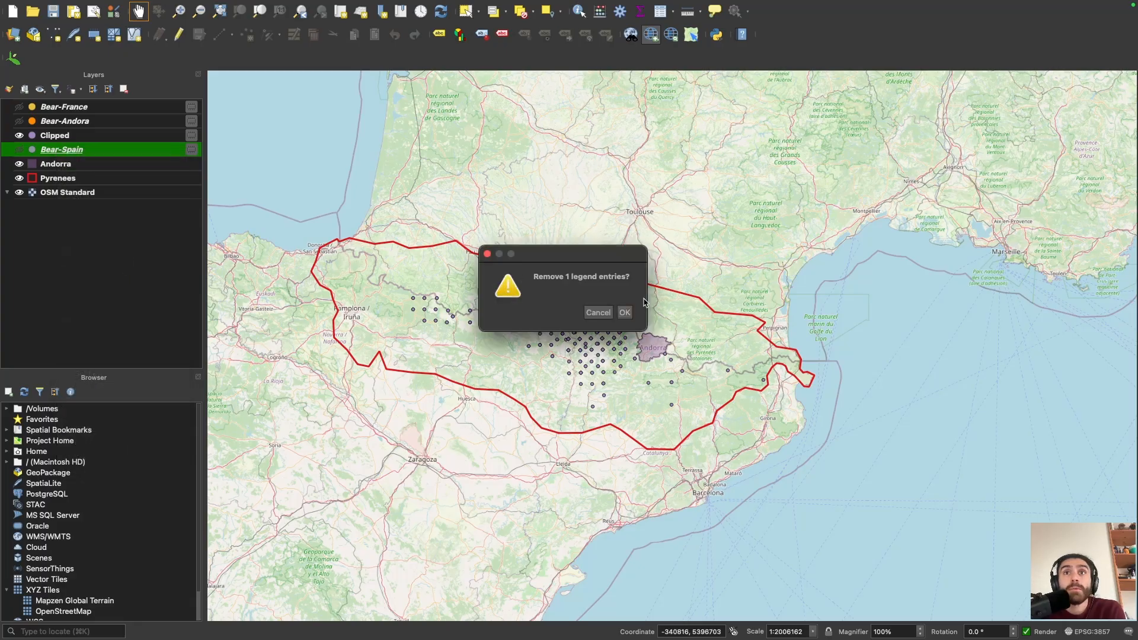
pyautogui.click(627, 312)
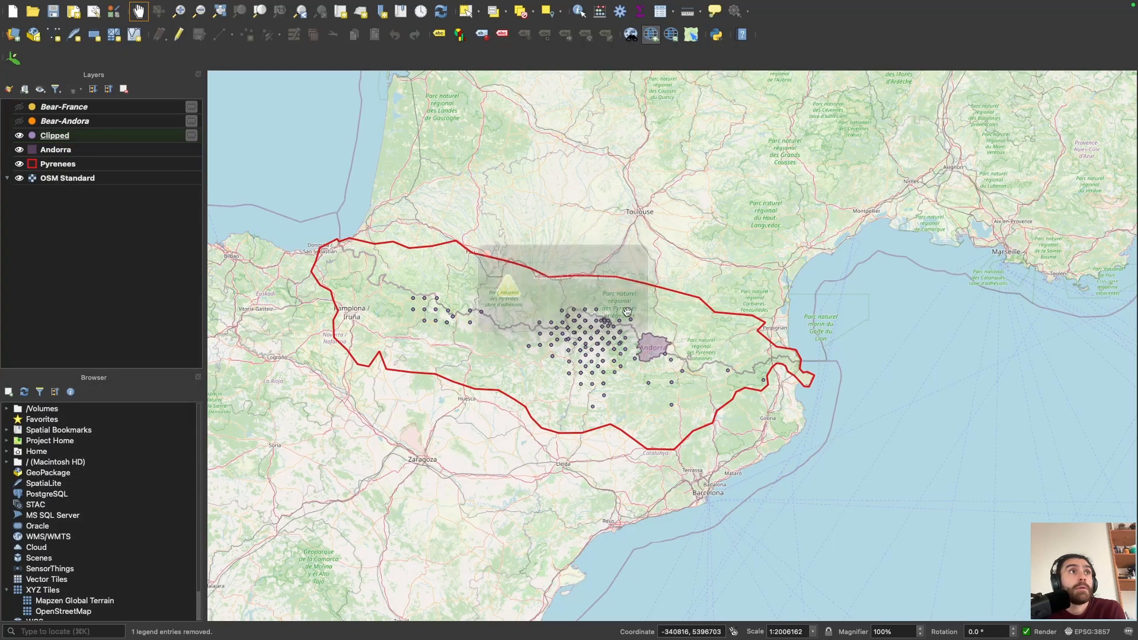
# Step: Rename the Clipped layer as Bear-Spain
pyautogui.rightClick(66, 135)
pyautogui.click(113, 220)
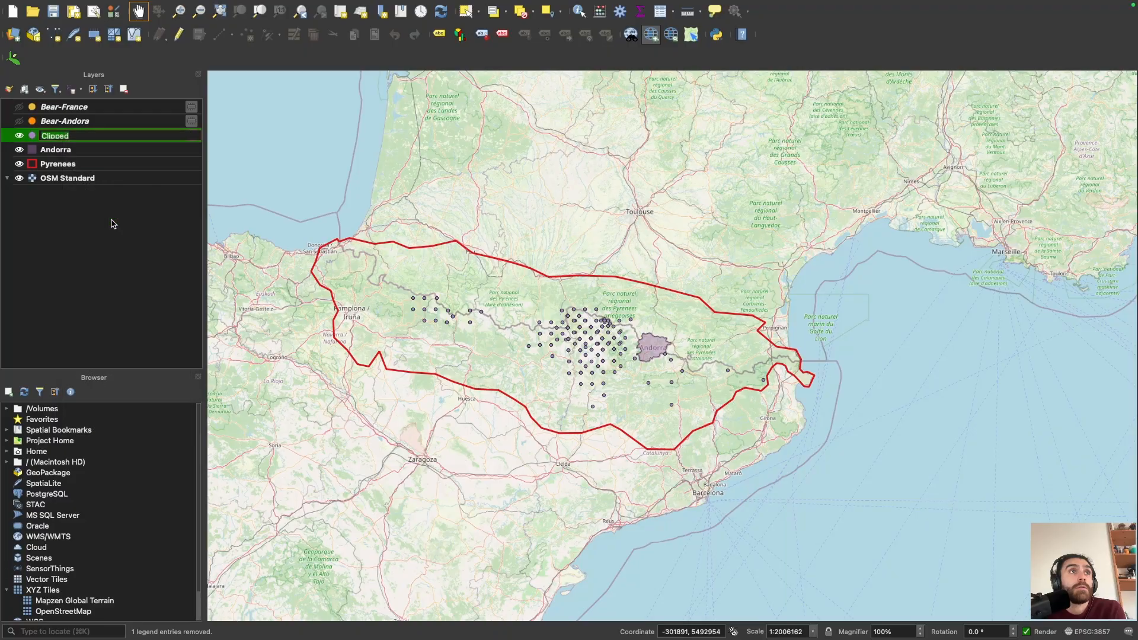
pyautogui.write('Bear-Spain')
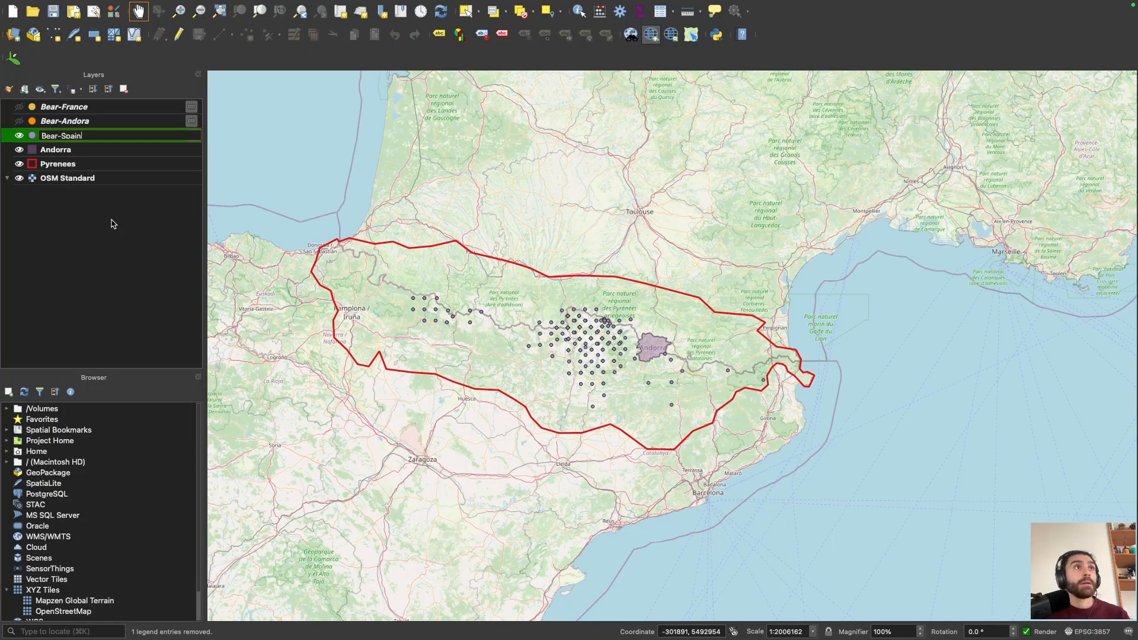
pyautogui.press('Return')
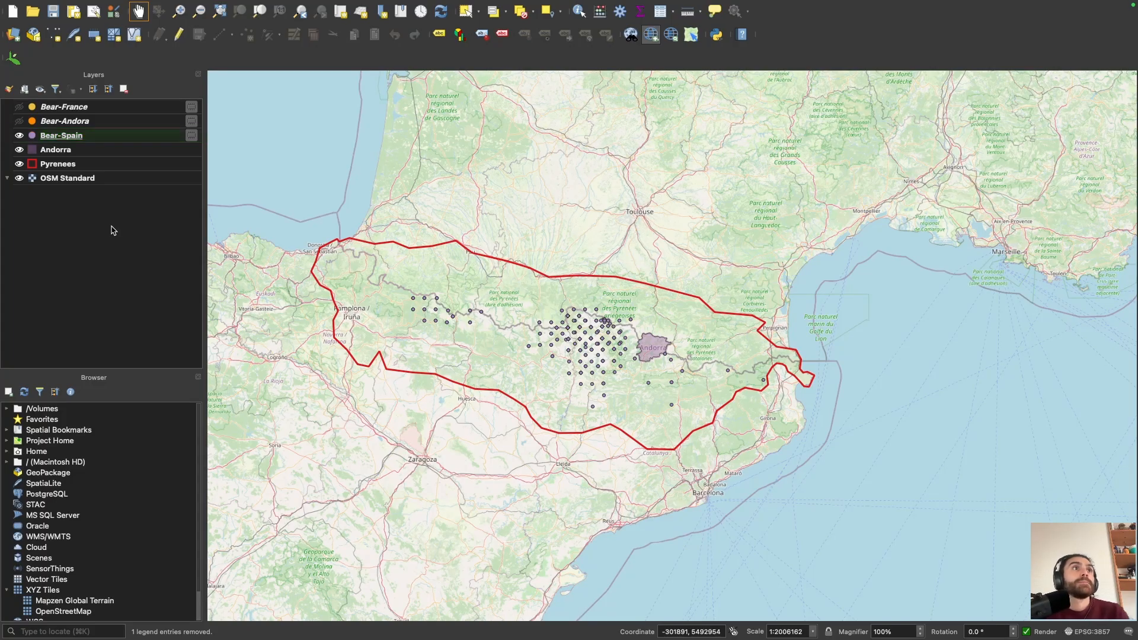
# Step: Preview the Bear-Andora points and hide them again, and make the Bear-France layer visible
pyautogui.click(20, 122)
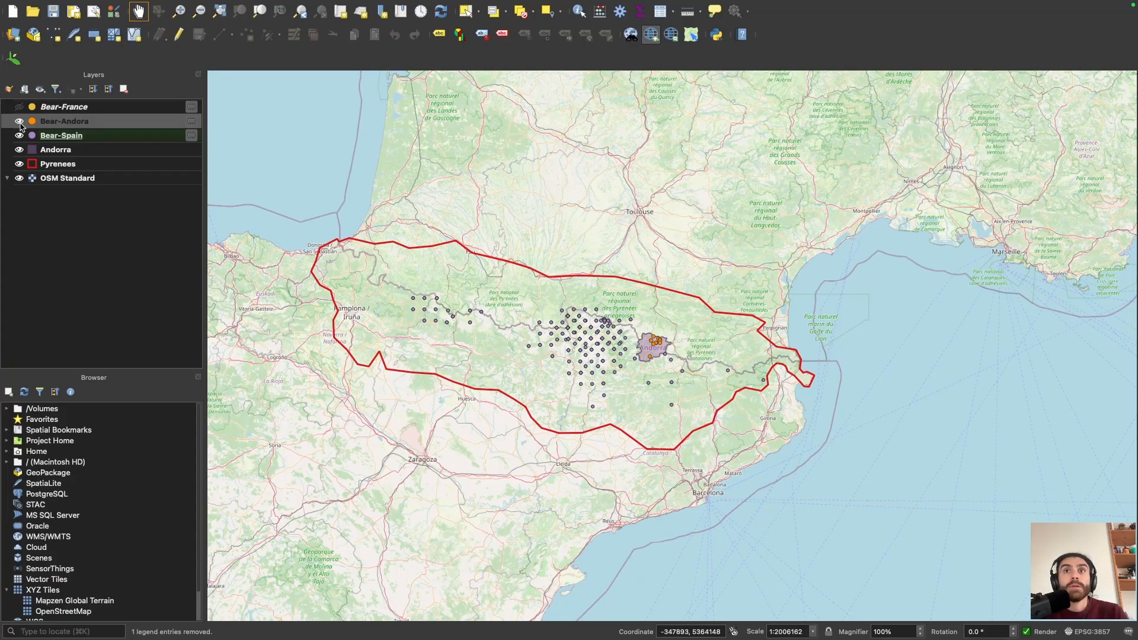
pyautogui.click(20, 122)
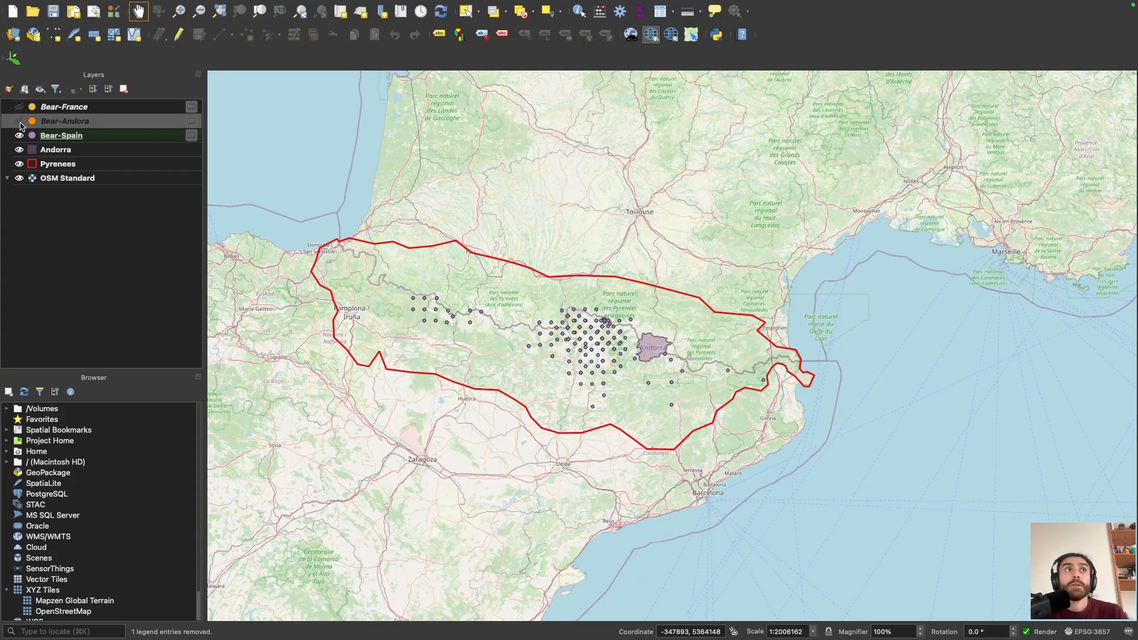
pyautogui.click(19, 106)
# Step: Examine how the Bear-France points are distributed across France and around the Pyrenees outline
pyautogui.scroll(-4, 557, 342)
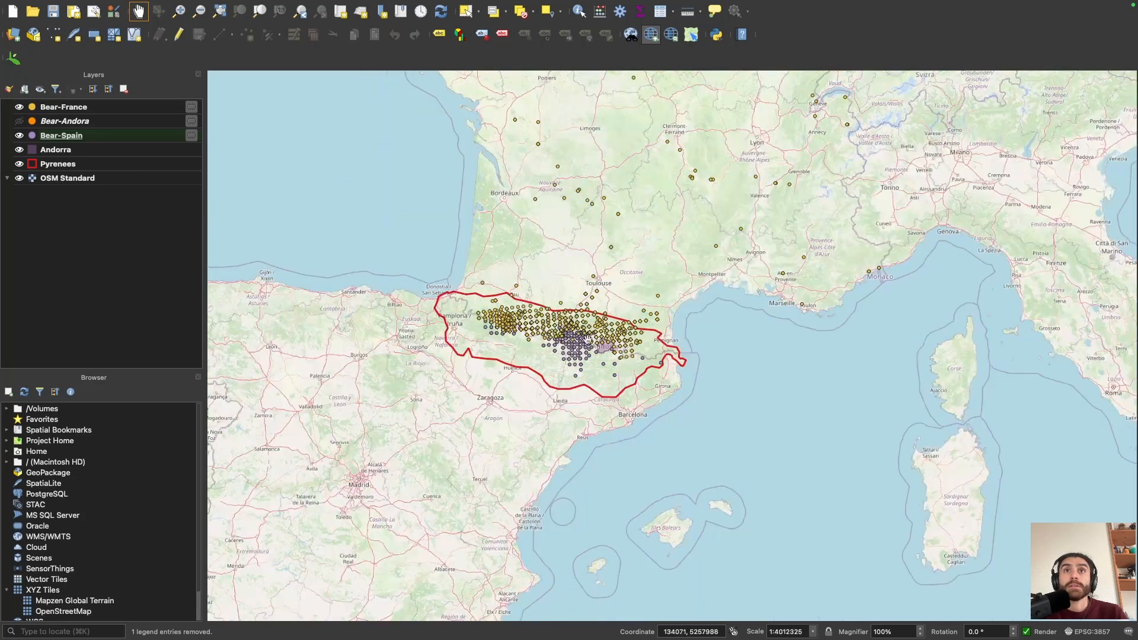
pyautogui.scroll(2, 537, 419)
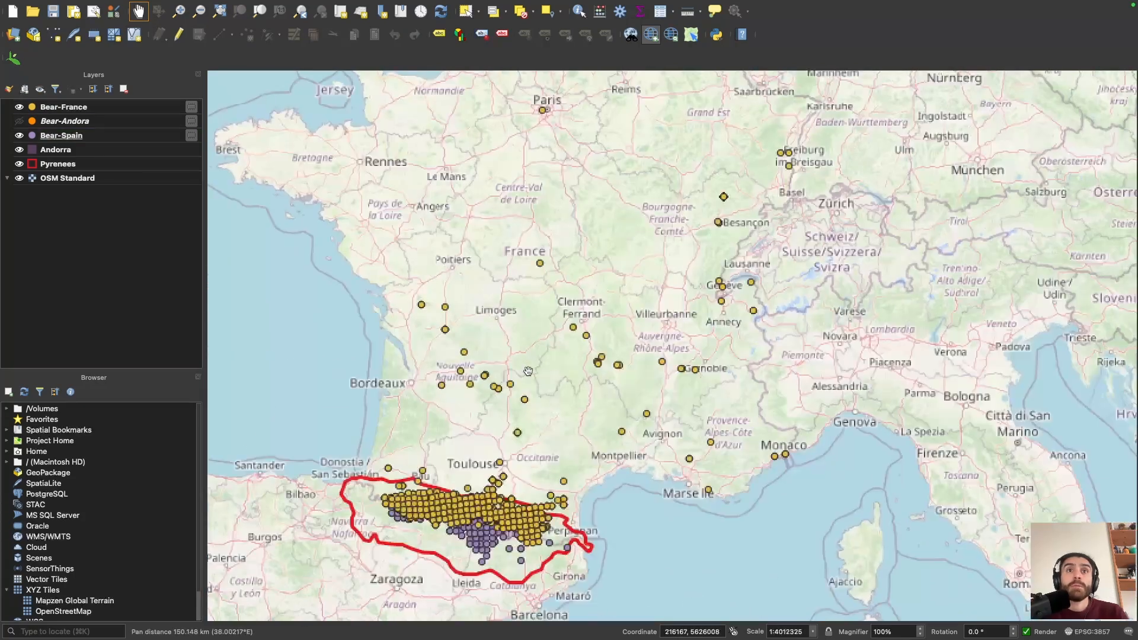
pyautogui.moveTo(499, 356); pyautogui.dragTo(517, 397)
pyautogui.scroll(1, 513, 425)
pyautogui.scroll(-1, 513, 407)
pyautogui.scroll(-1, 513, 407)
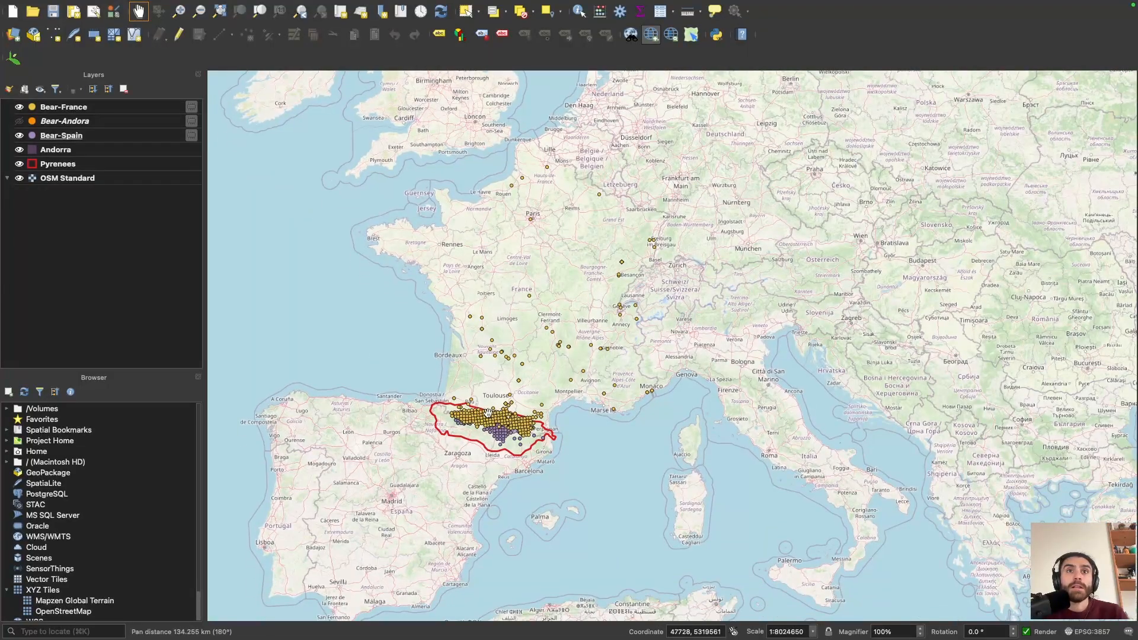
pyautogui.scroll(2, 521, 399)
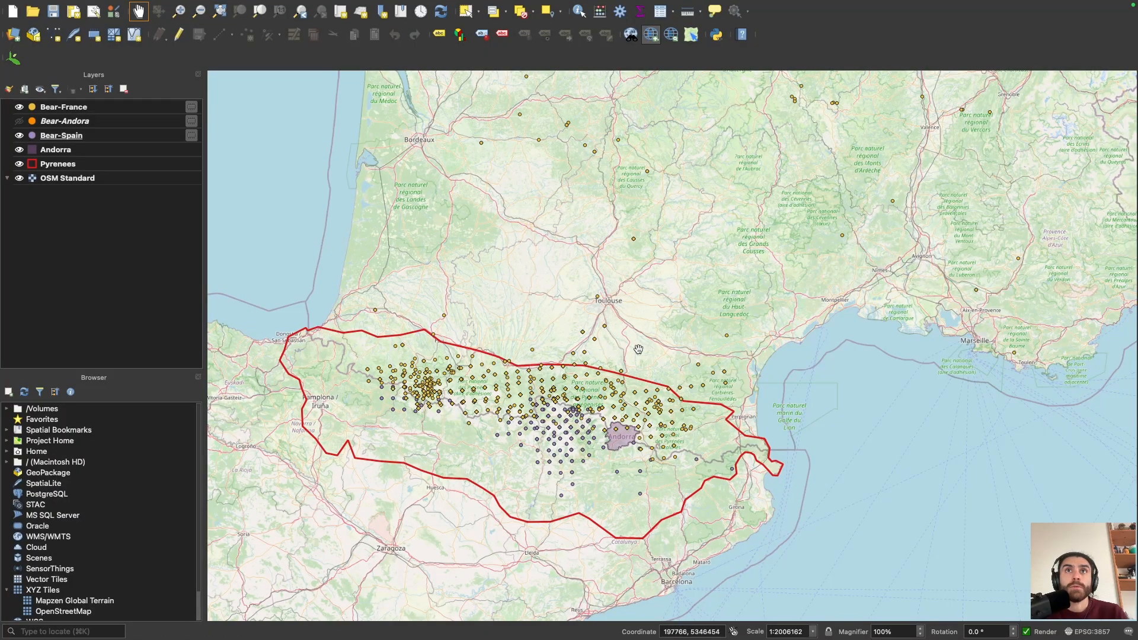
pyautogui.scroll(-2, 573, 400)
pyautogui.moveTo(606, 127); pyautogui.dragTo(516, 245)
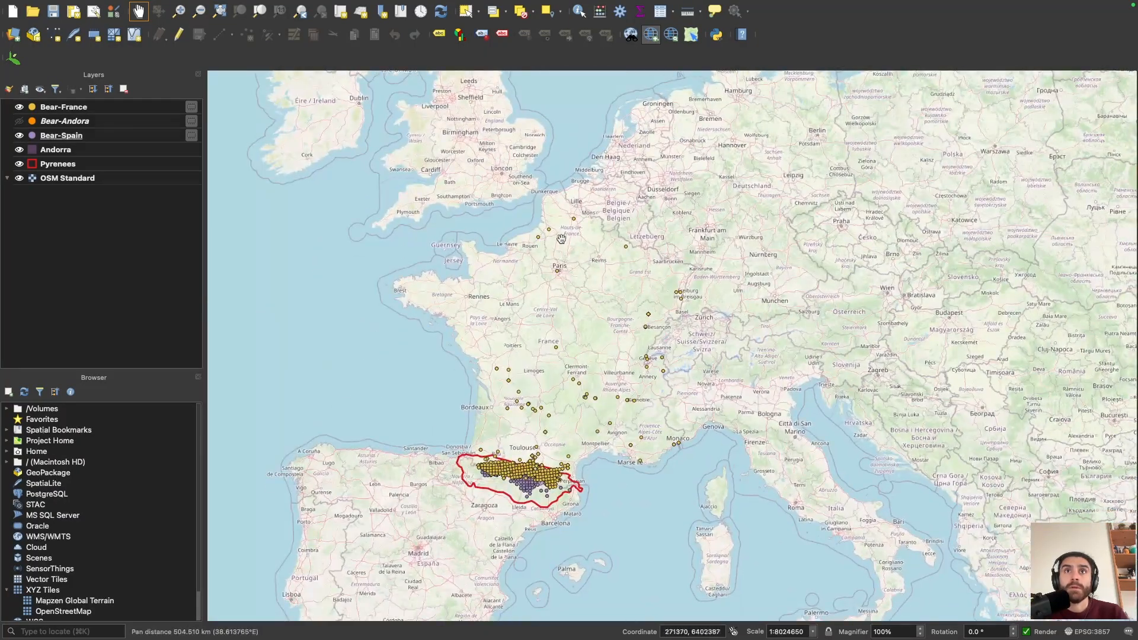
pyautogui.scroll(4, 562, 239)
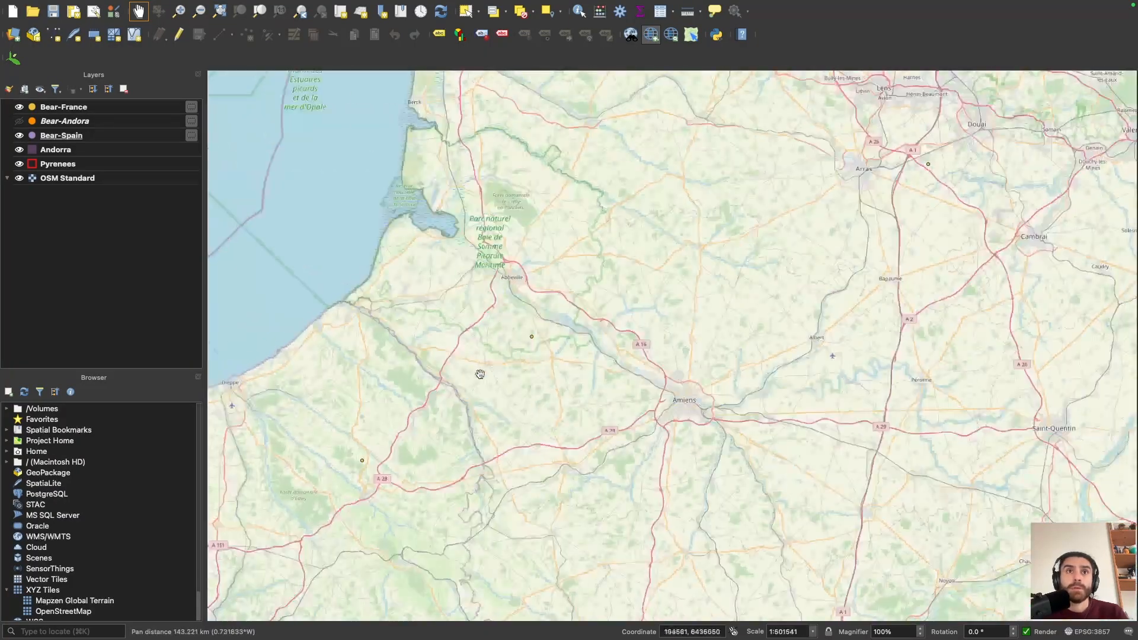
pyautogui.scroll(-2, 585, 443)
pyautogui.moveTo(659, 528); pyautogui.dragTo(578, 307)
pyautogui.scroll(-2, 577, 305)
pyautogui.moveTo(573, 366); pyautogui.dragTo(534, 237)
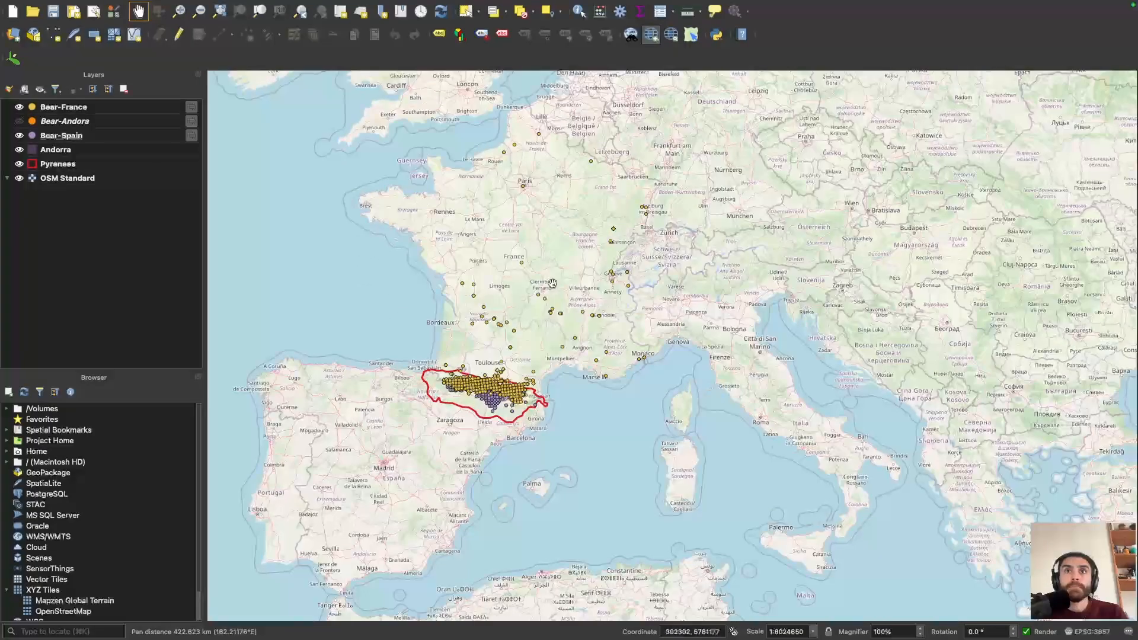
pyautogui.scroll(1, 507, 354)
pyautogui.moveTo(507, 394); pyautogui.dragTo(558, 348)
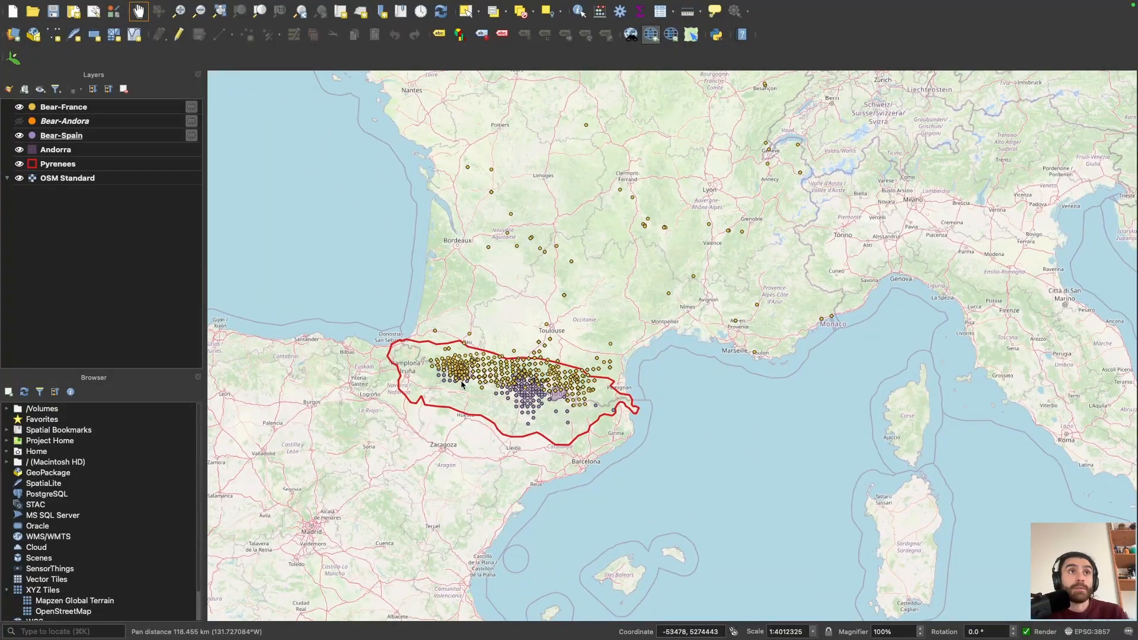
pyautogui.moveTo(505, 373); pyautogui.dragTo(507, 340)
pyautogui.scroll(2, 508, 343)
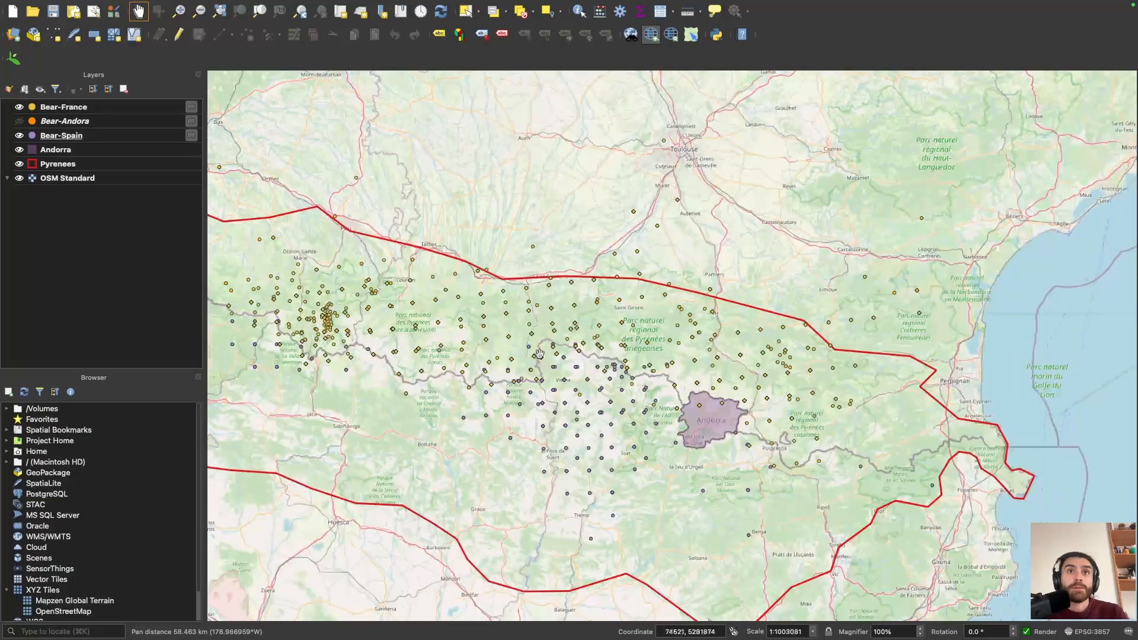
pyautogui.scroll(-1, 539, 354)
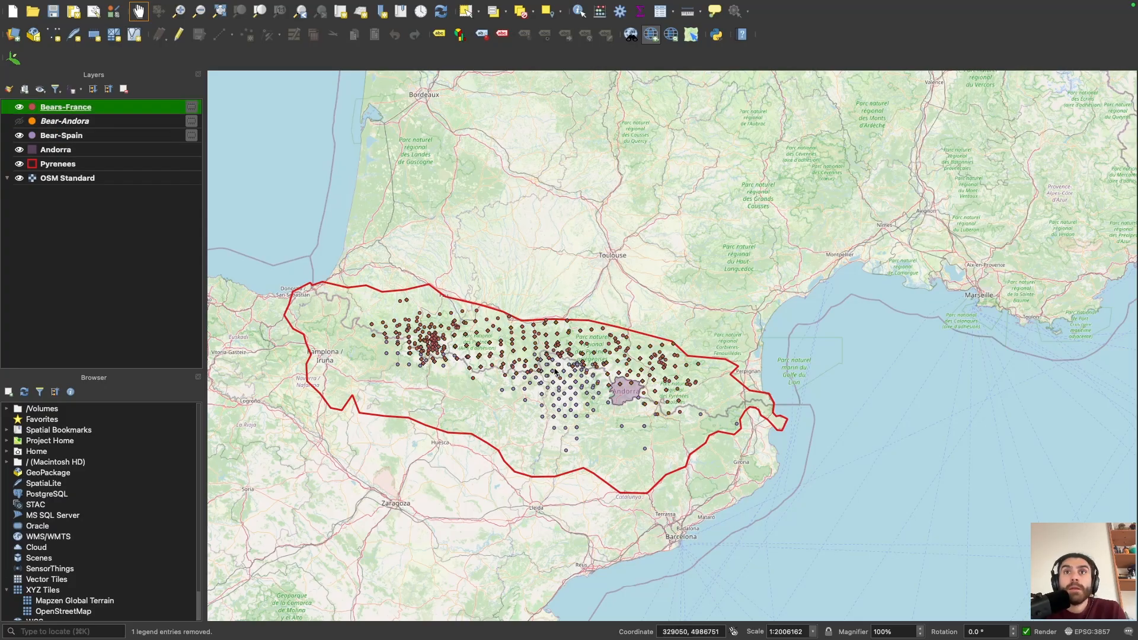
# Step: Check the Bears-France points against the Pyrenees outline and the neighbouring Bear-Spain points
pyautogui.scroll(-2, 555, 370)
pyautogui.scroll(1, 555, 371)
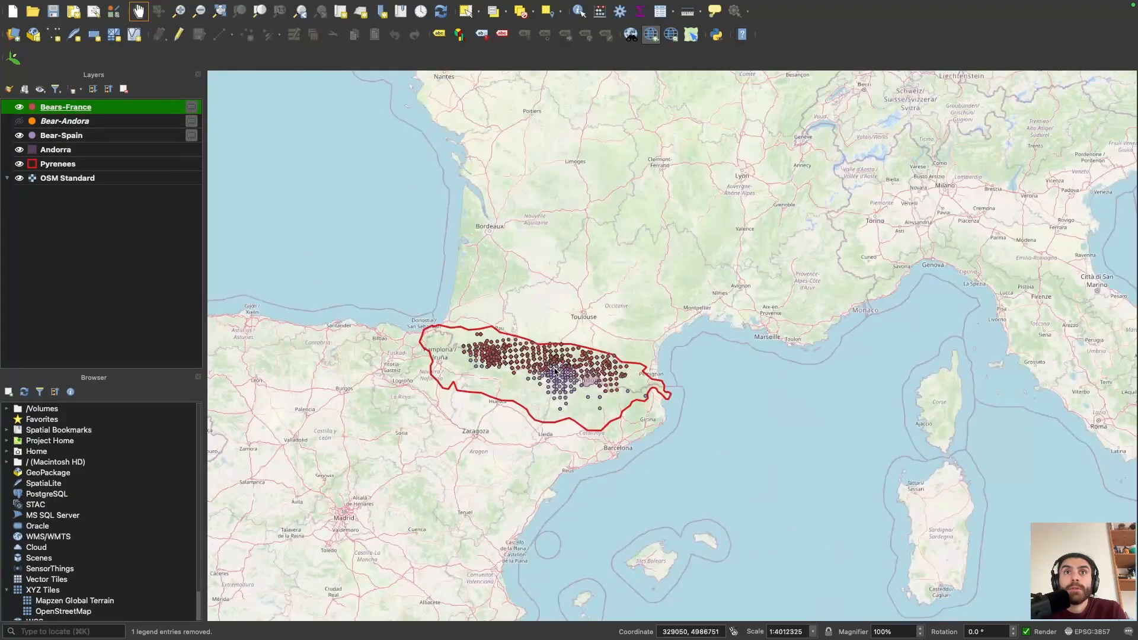
pyautogui.scroll(-1, 555, 372)
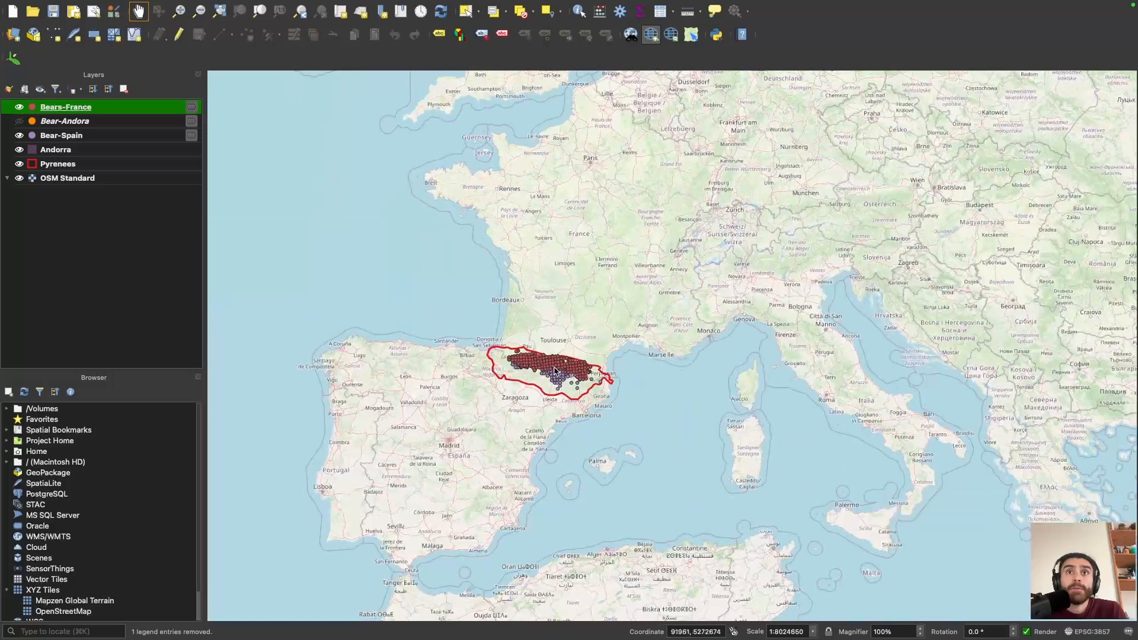
pyautogui.scroll(2, 555, 370)
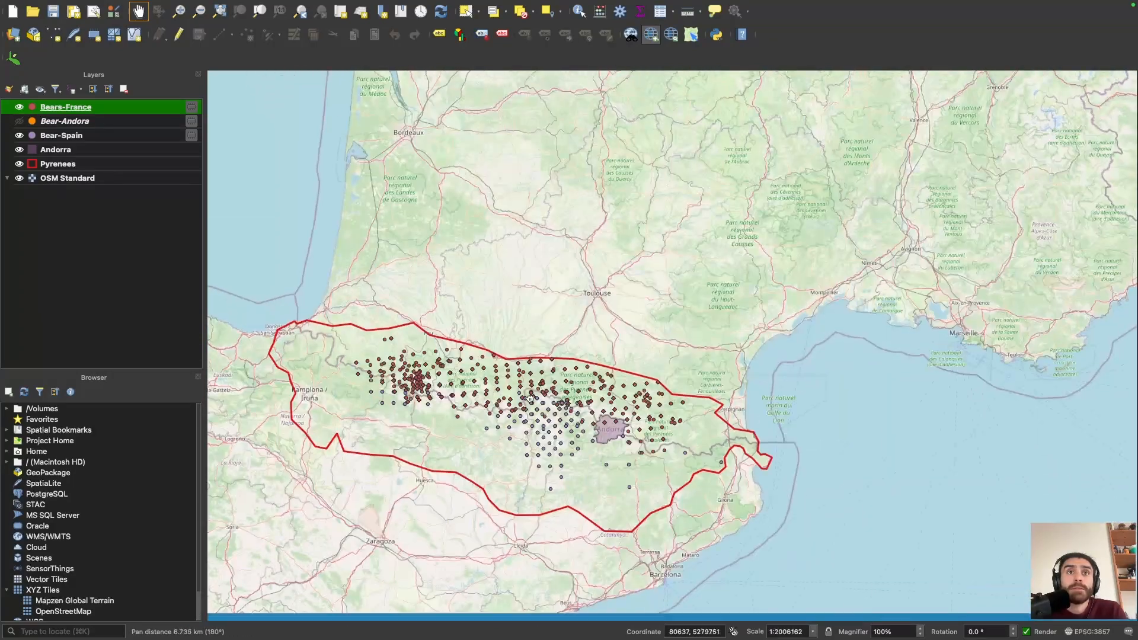
pyautogui.moveTo(530, 402); pyautogui.dragTo(497, 380)
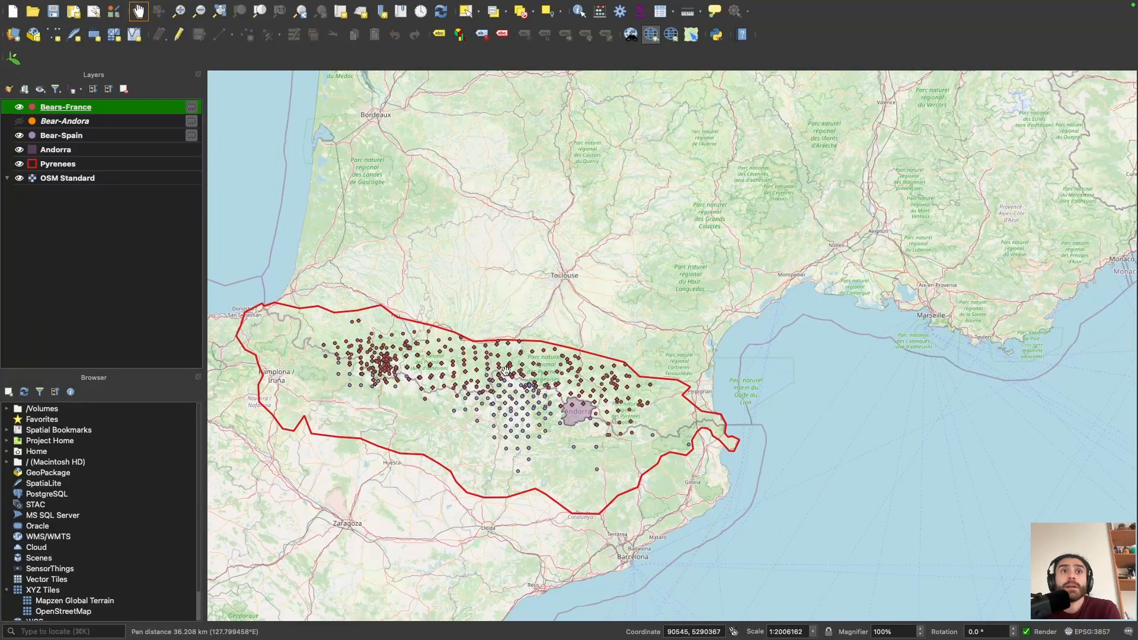
pyautogui.scroll(1, 480, 361)
pyautogui.scroll(-1, 480, 361)
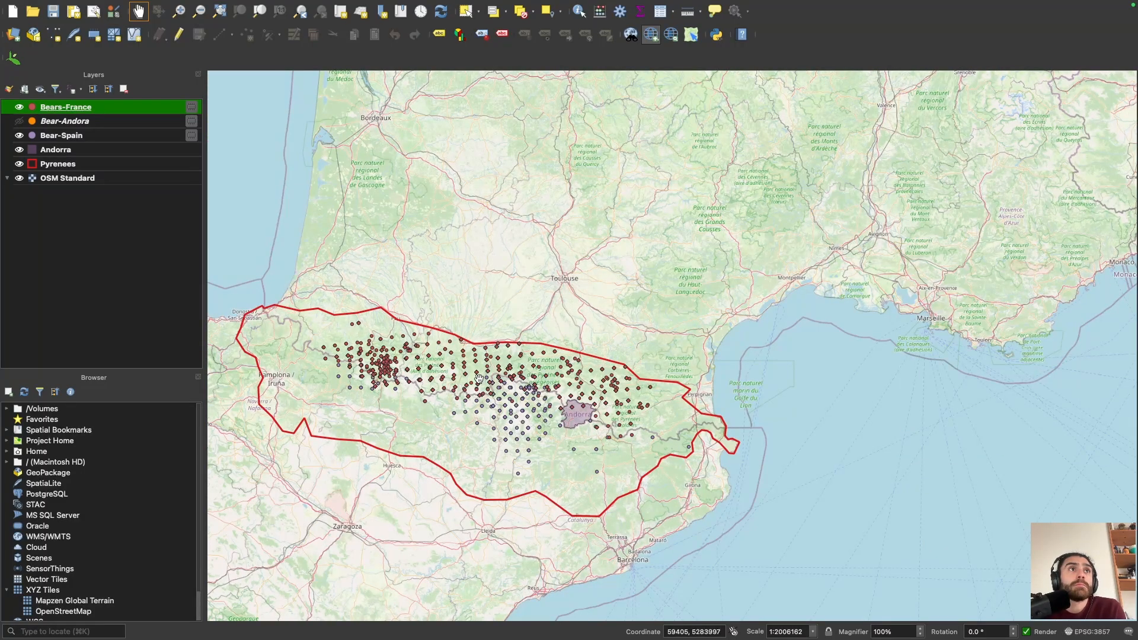
pyautogui.moveTo(479, 378); pyautogui.dragTo(517, 383)
pyautogui.scroll(1, 514, 380)
pyautogui.scroll(-1, 526, 346)
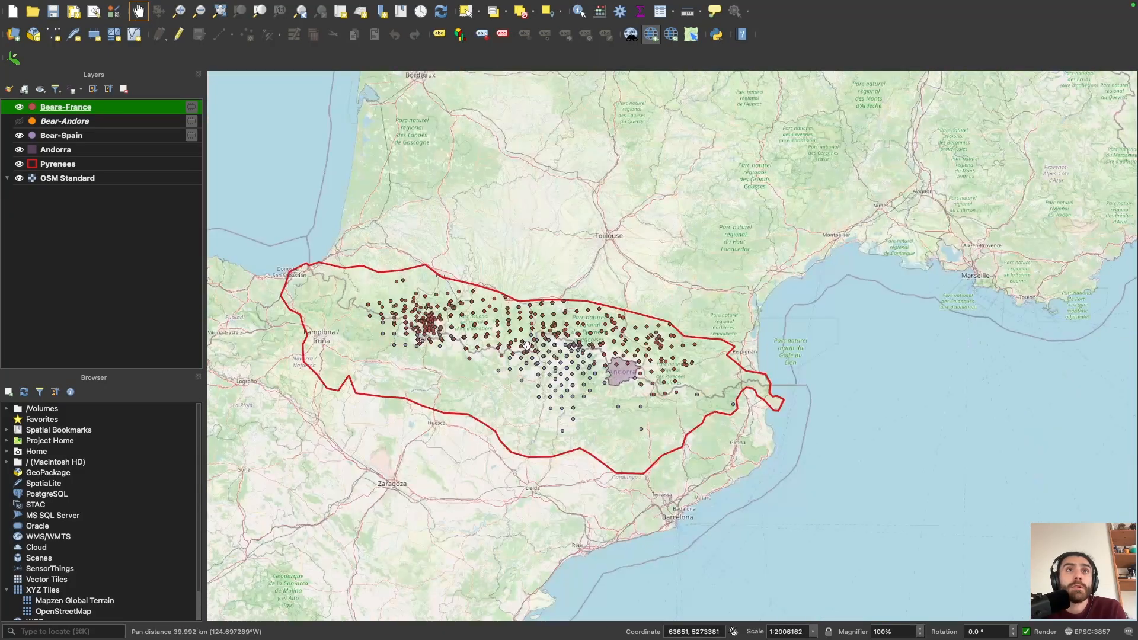
# Step: Make the Bear-Andora layer visible together with the Bears-France and Bear-Spain layers
pyautogui.click(20, 121)
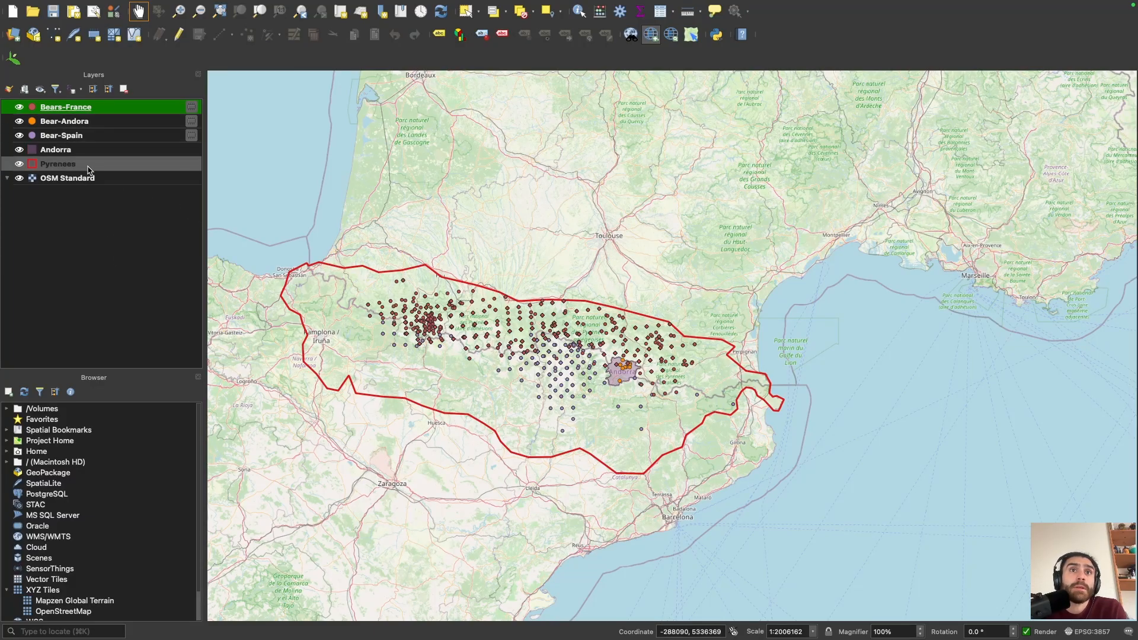
pyautogui.click(63, 136)
pyautogui.click(64, 122)
pyautogui.click(64, 107)
pyautogui.click(64, 122)
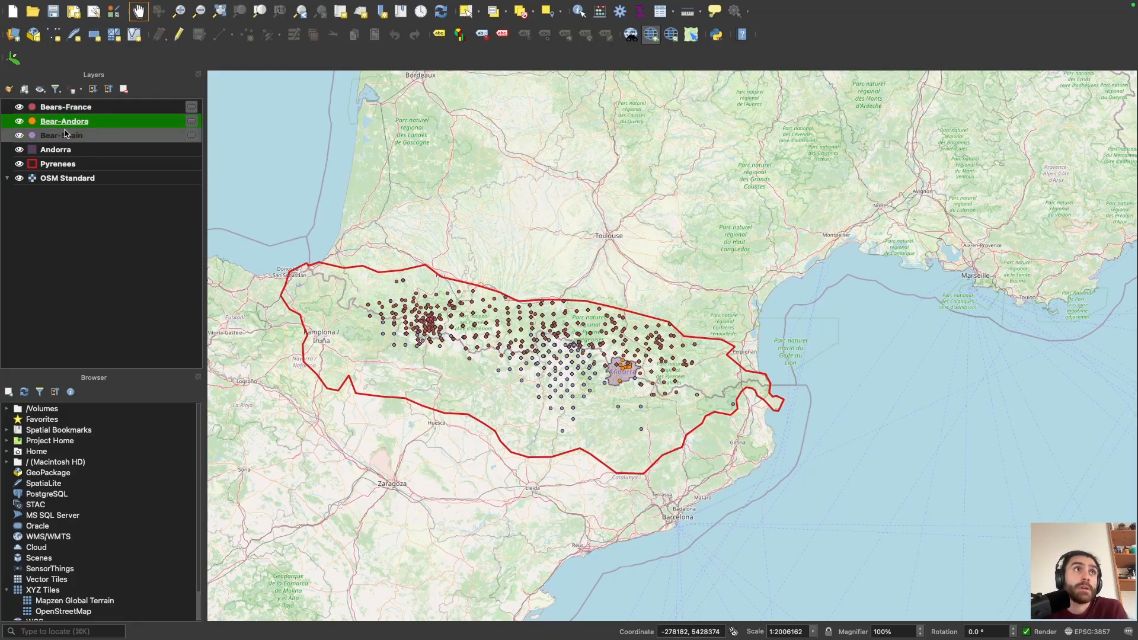
# Step: Open the Bear-Spain layer's attribute table, enlarge its panel and look through its columns
pyautogui.click(64, 135)
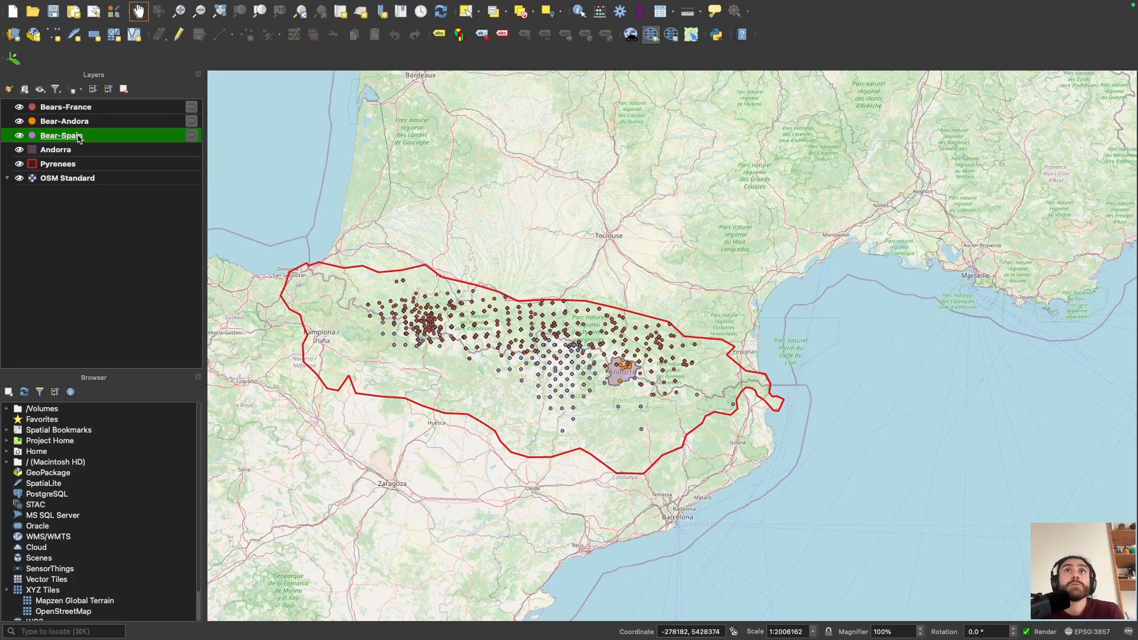
pyautogui.rightClick(80, 138)
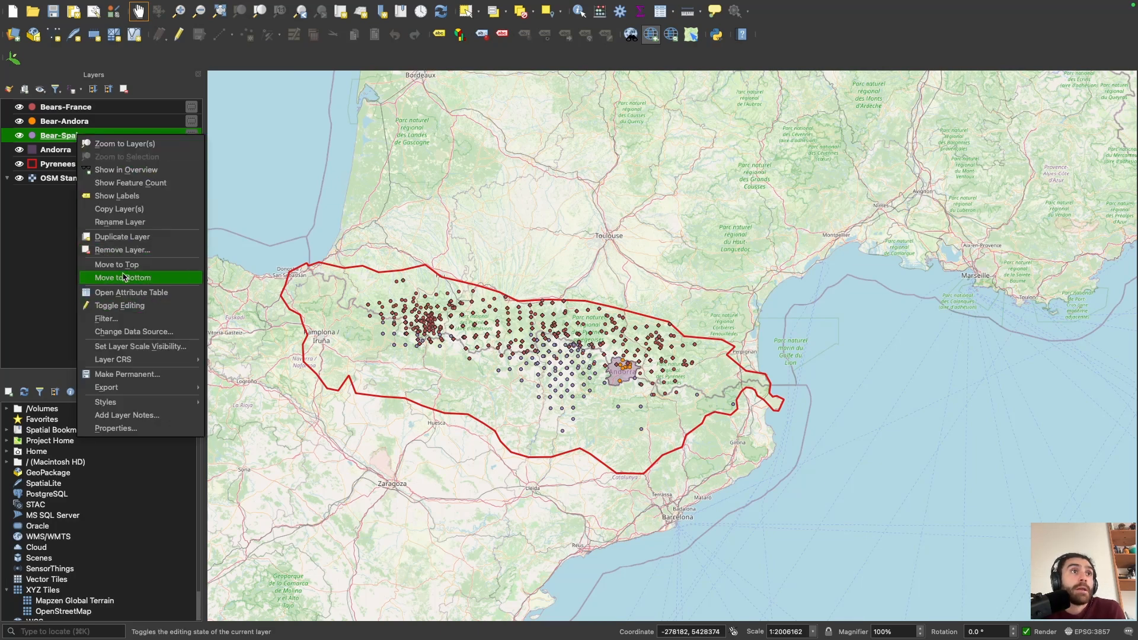
pyautogui.click(31, 269)
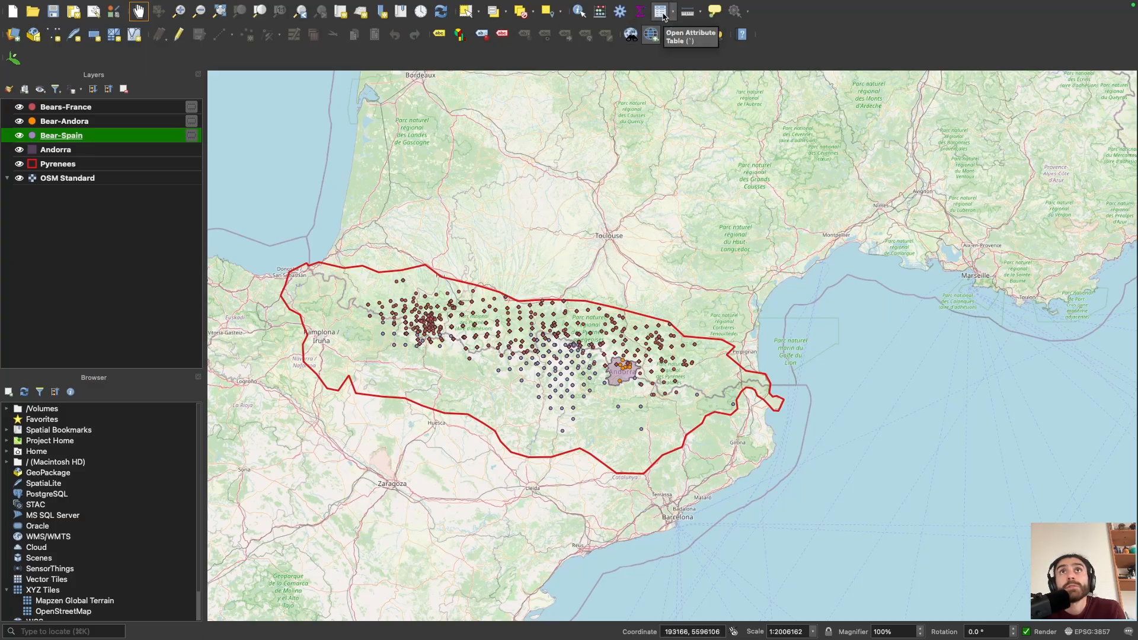
pyautogui.click(661, 12)
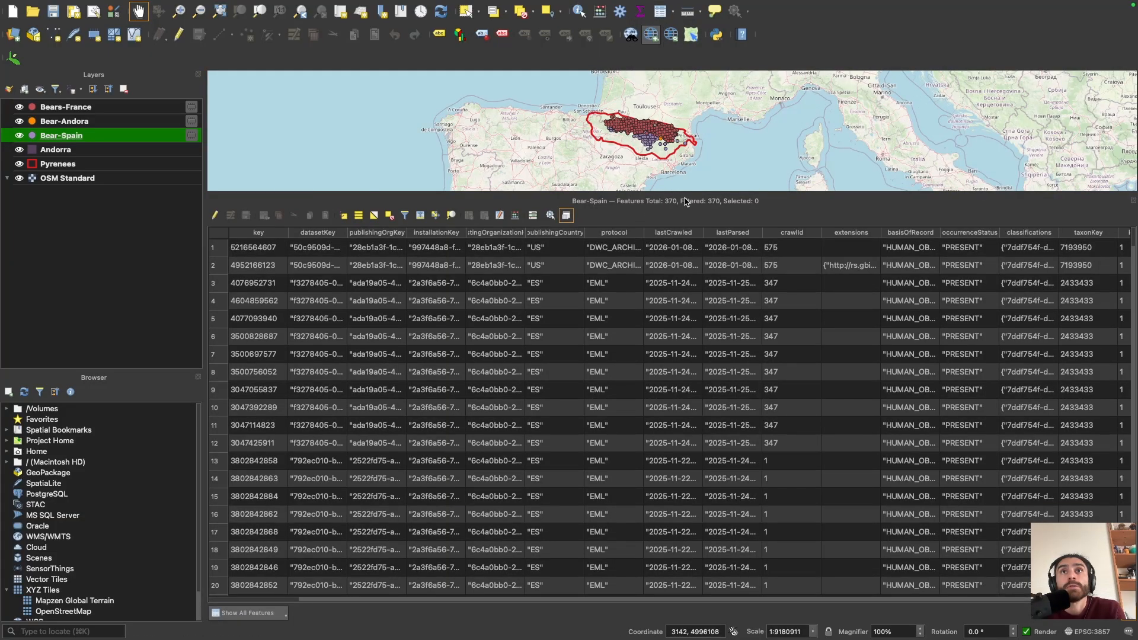
pyautogui.moveTo(685, 200); pyautogui.dragTo(683, 149)
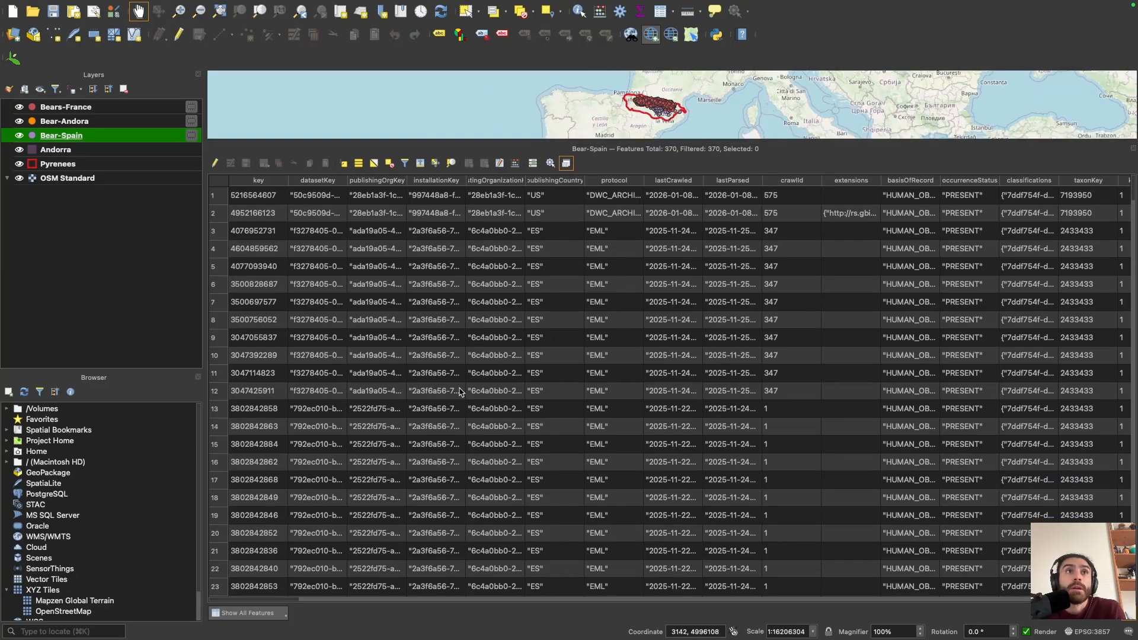
pyautogui.hscroll(10, 1087, 450)
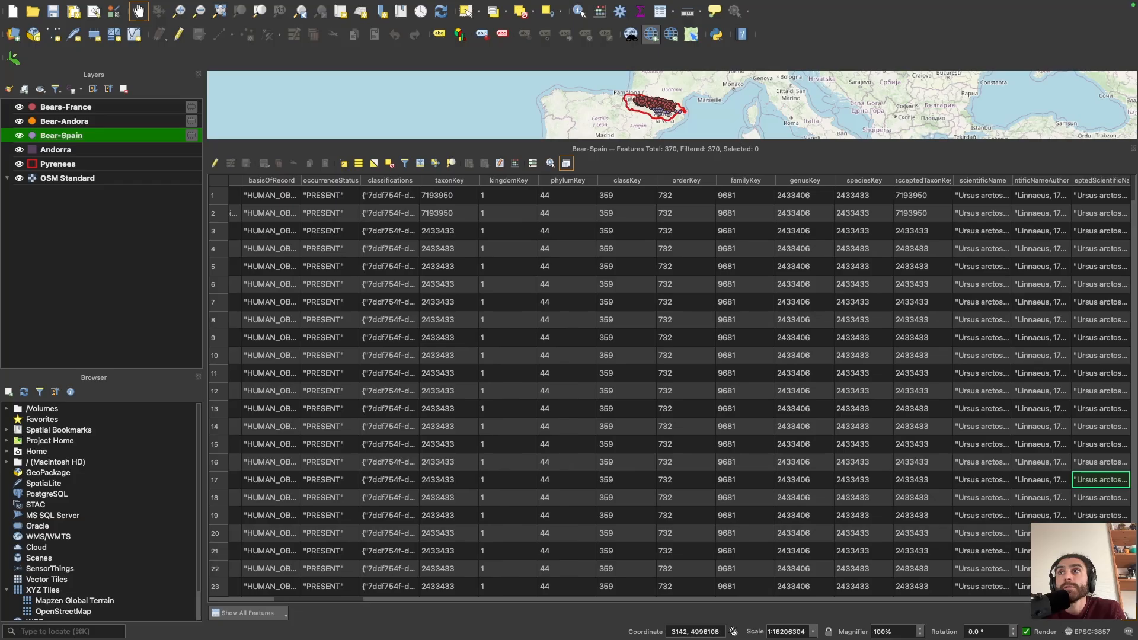
pyautogui.hscroll(-5, 249, 427)
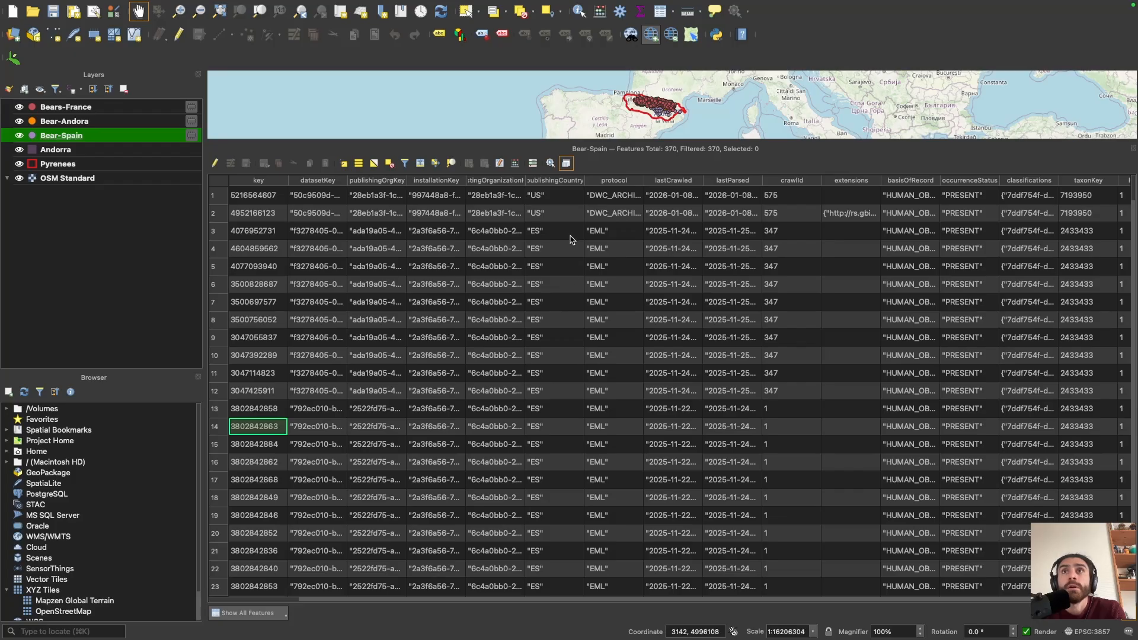
# Step: Examine the taxonomy columns of the Bear-Spain attribute table, also trying the table undocked in its own window
pyautogui.moveTo(318, 600); pyautogui.dragTo(394, 599)
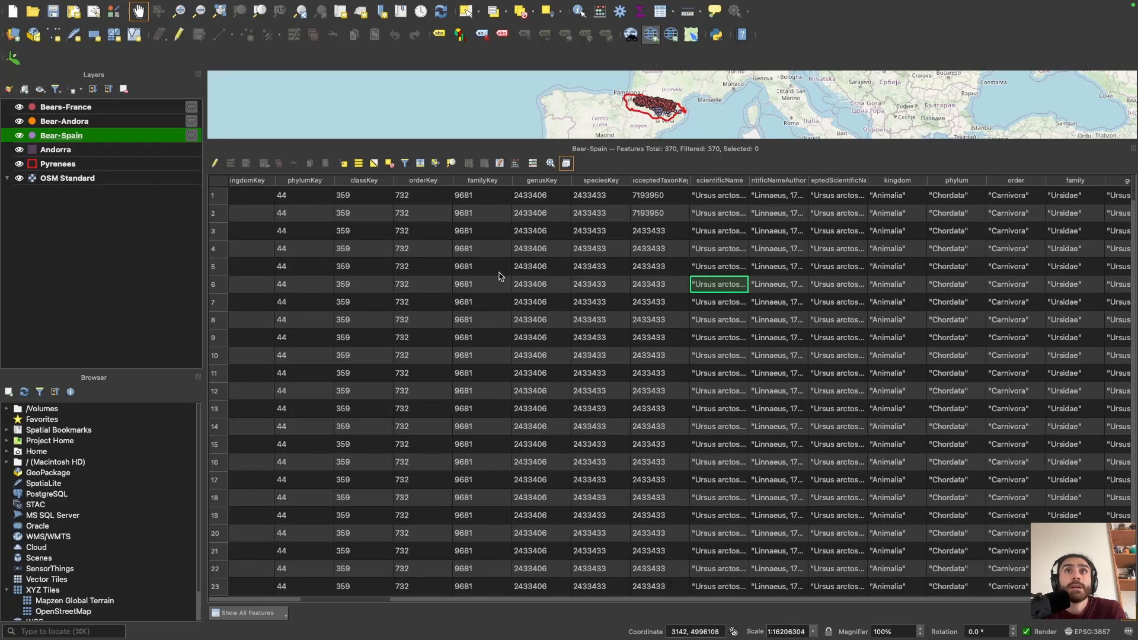
pyautogui.click(566, 166)
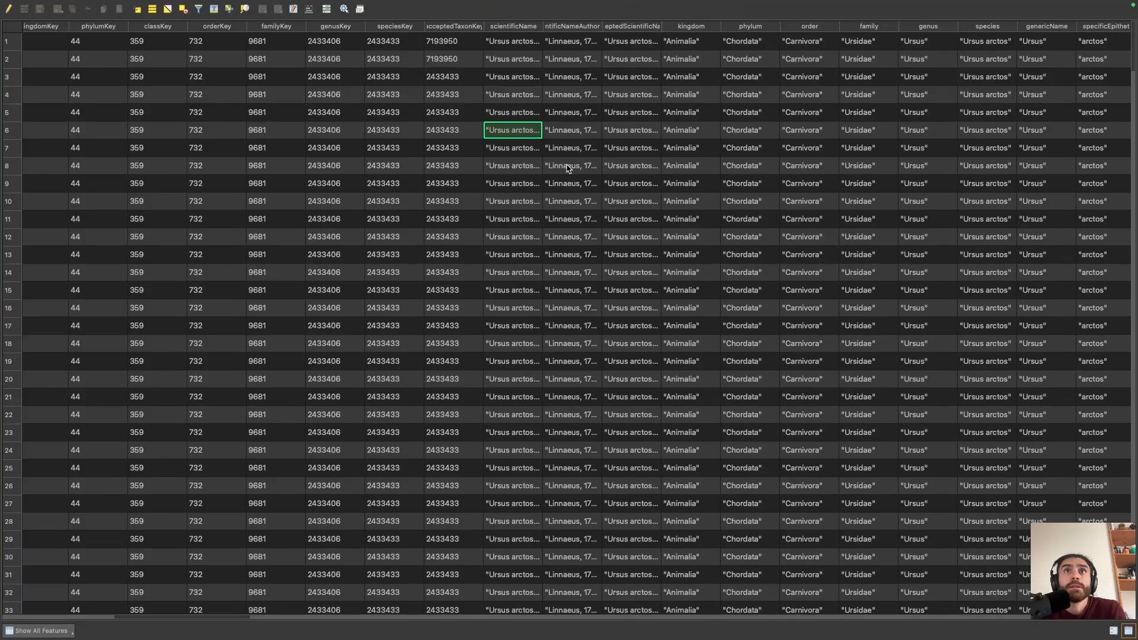
pyautogui.click(360, 9)
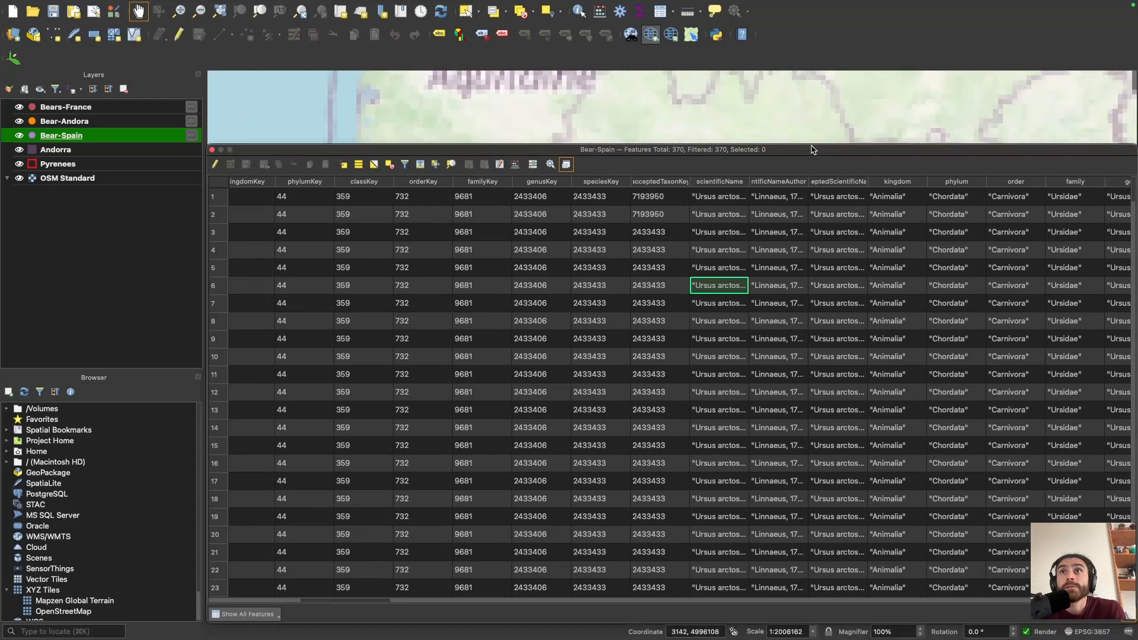
pyautogui.moveTo(812, 150); pyautogui.dragTo(836, 239)
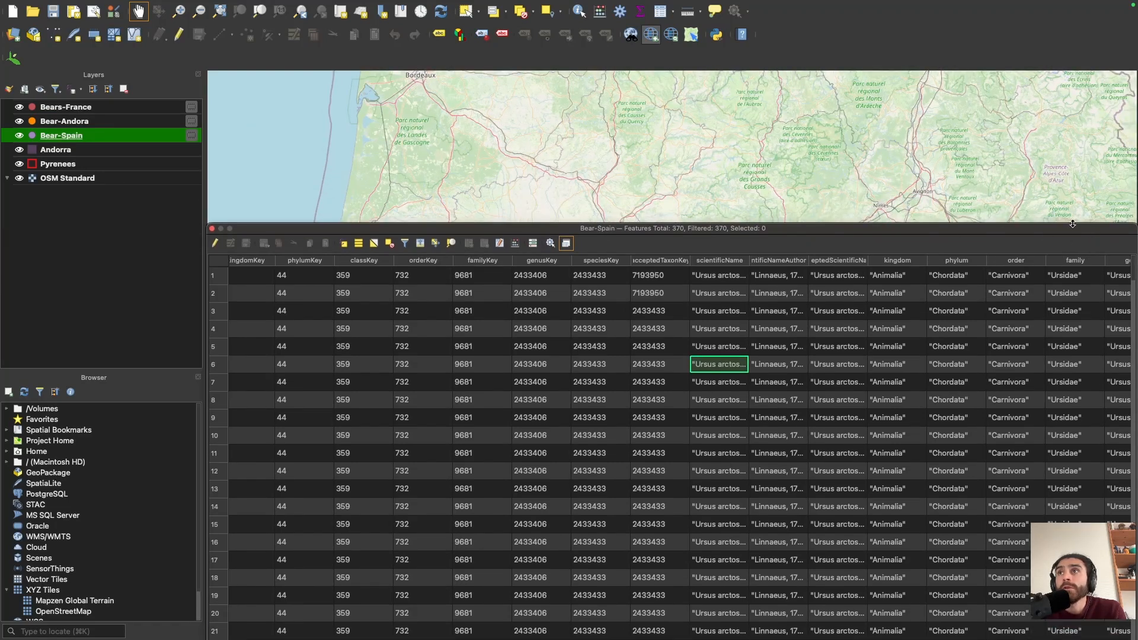
pyautogui.moveTo(1071, 229); pyautogui.dragTo(991, 255)
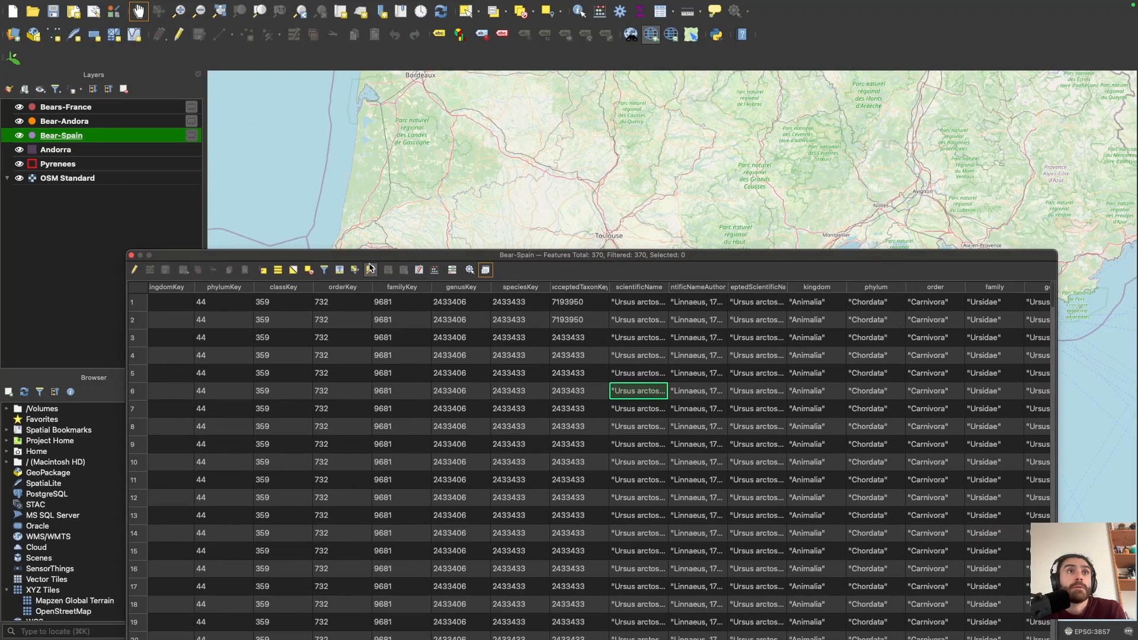
pyautogui.moveTo(195, 259); pyautogui.dragTo(276, 595)
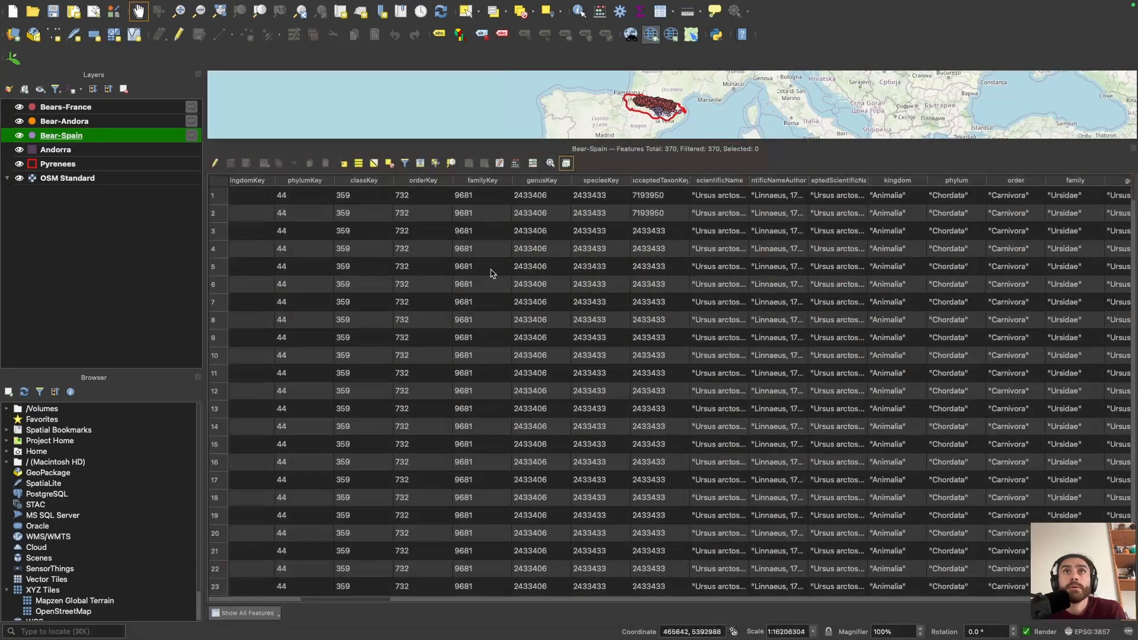
# Step: Shrink the docked attribute table panel to reveal the bear points around the Pyrenees on the map, and close the table
pyautogui.click(568, 138)
pyautogui.moveTo(567, 139); pyautogui.dragTo(581, 413)
pyautogui.moveTo(981, 199); pyautogui.dragTo(740, 311)
pyautogui.scroll(-1, 740, 311)
pyautogui.moveTo(889, 355); pyautogui.dragTo(750, 418)
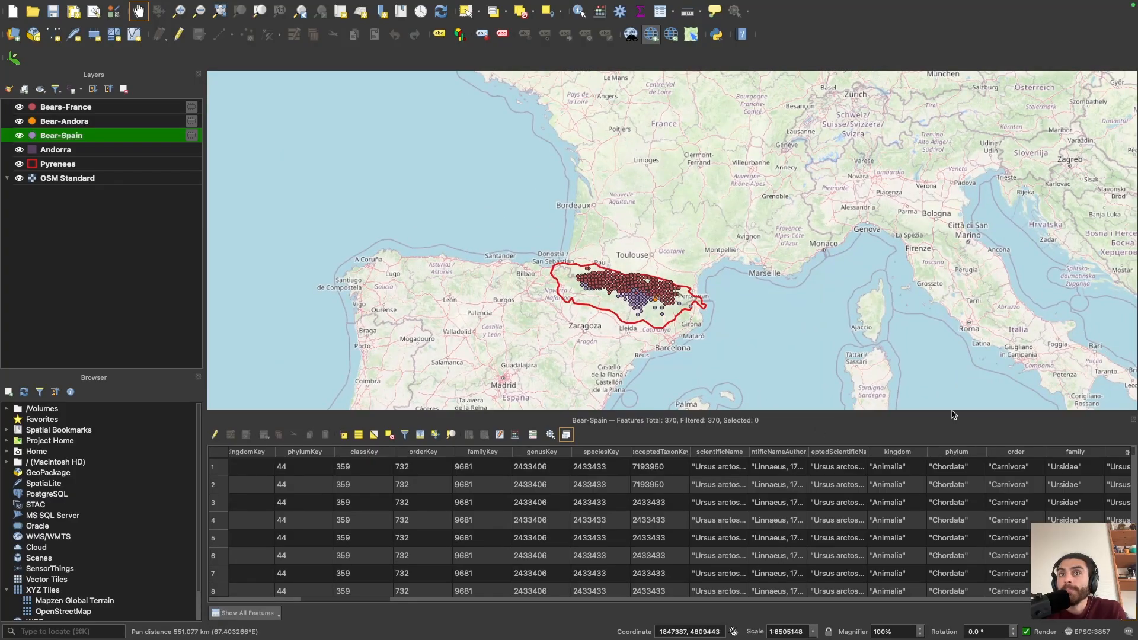
pyautogui.click(1132, 421)
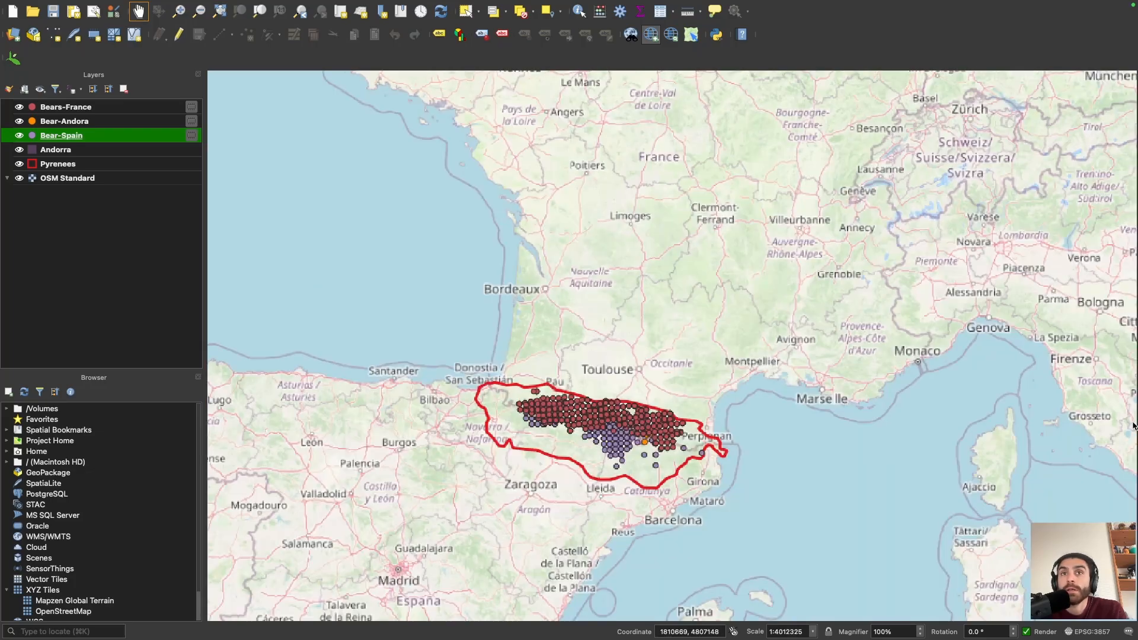
# Step: Reopen the Bear-Spain layer's attribute table and select all of its features
pyautogui.rightClick(81, 141)
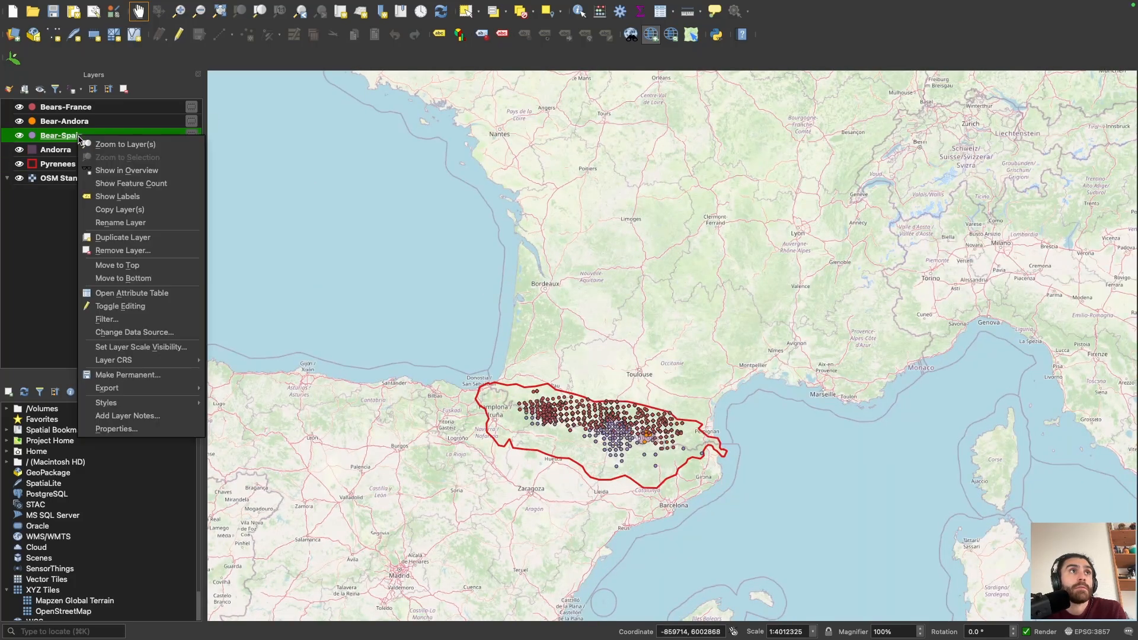
pyautogui.click(139, 293)
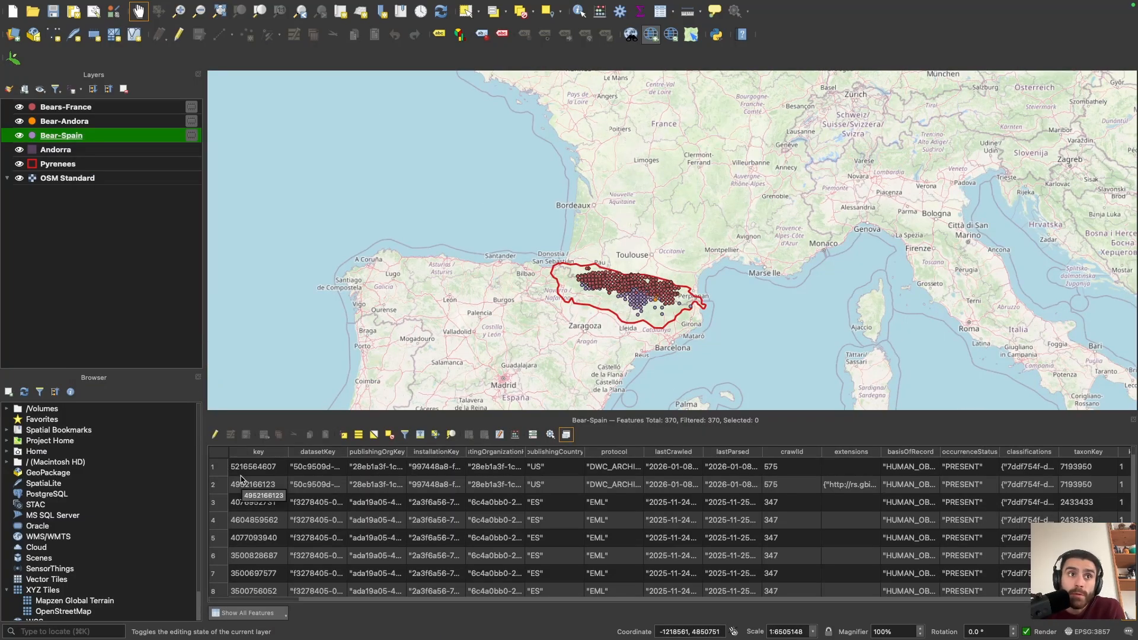
pyautogui.click(219, 453)
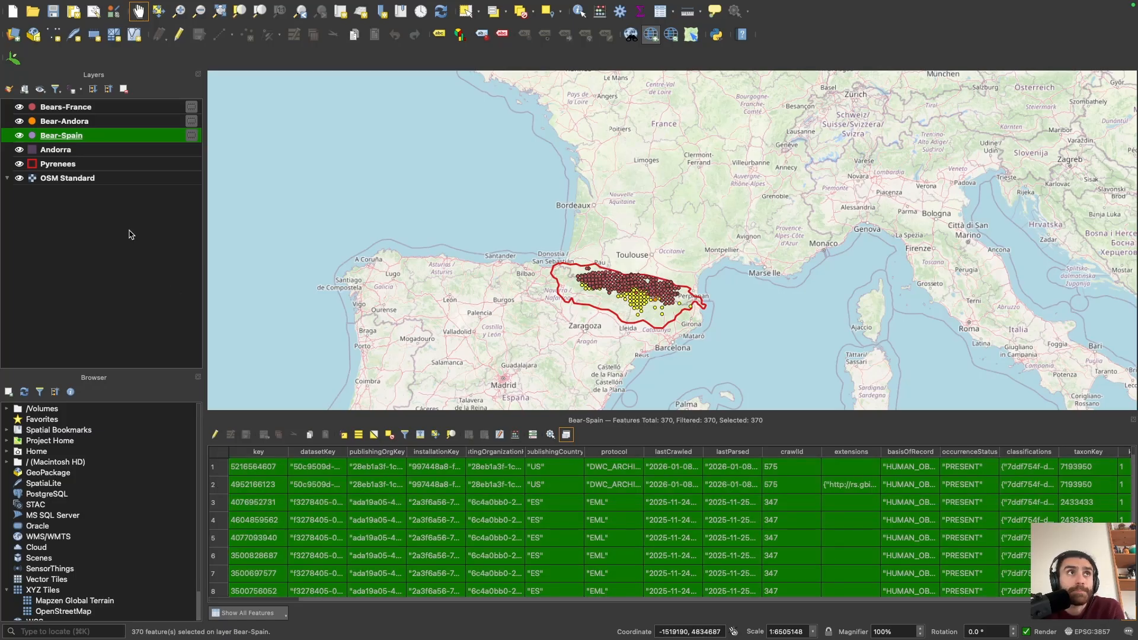
# Step: Start exporting the Bear-Spain layer's features with Comma Separated Value [CSV] as the format
pyautogui.rightClick(76, 139)
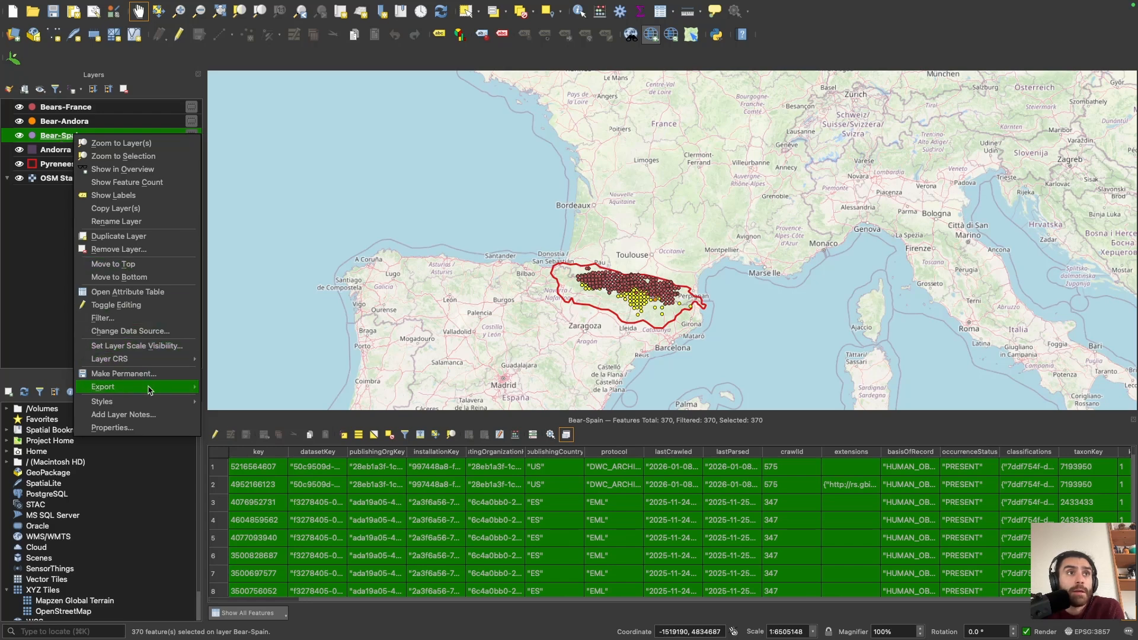
pyautogui.moveTo(148, 390)
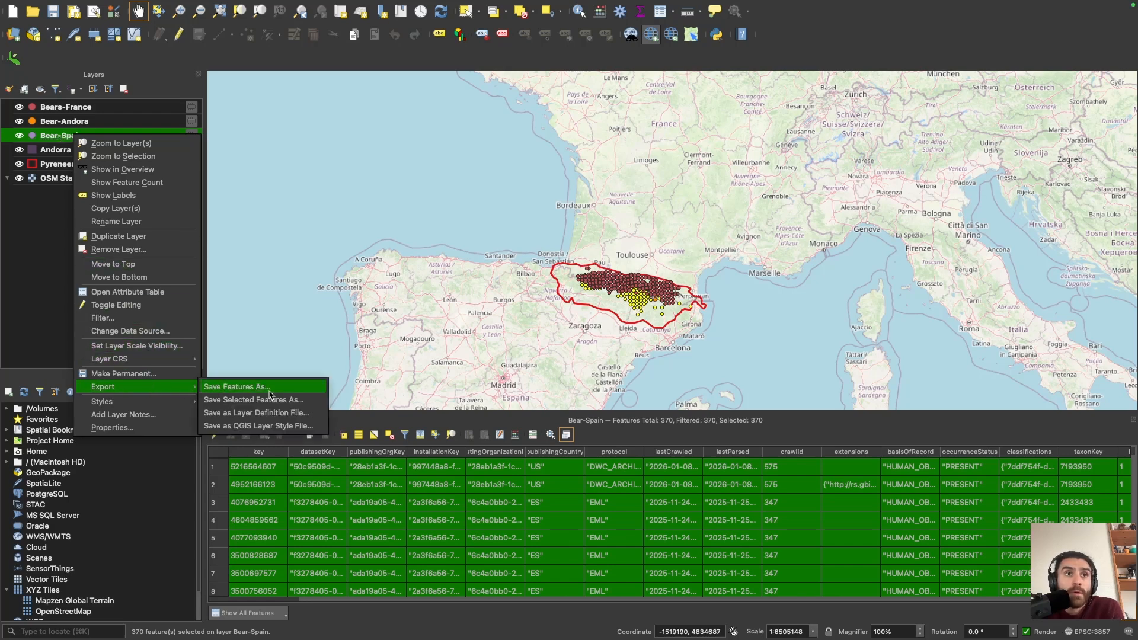
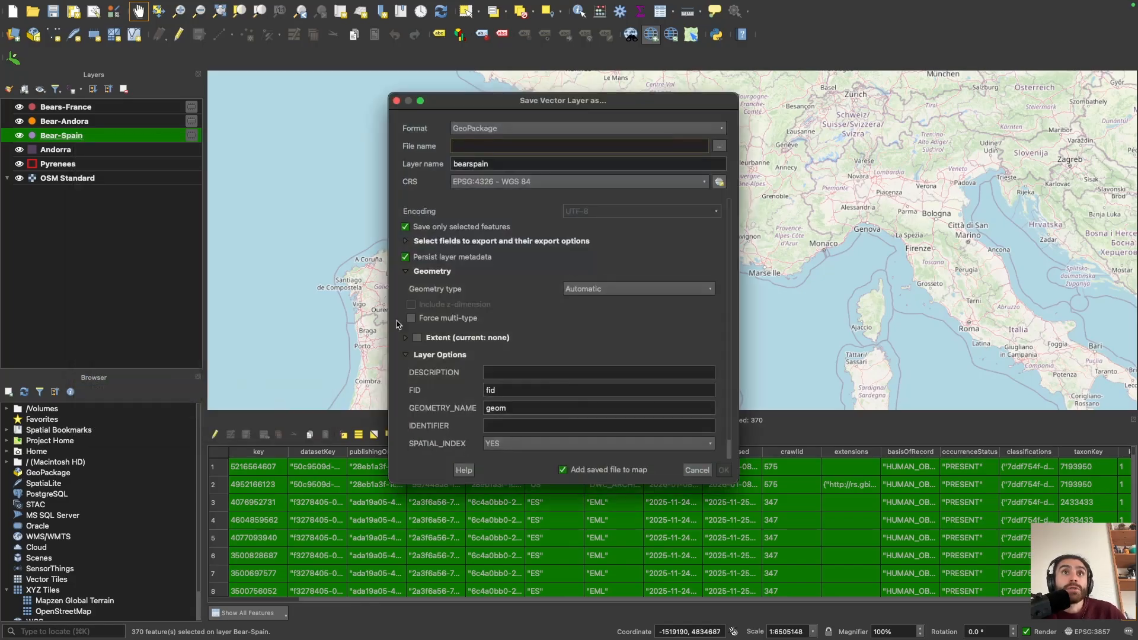
pyautogui.click(517, 136)
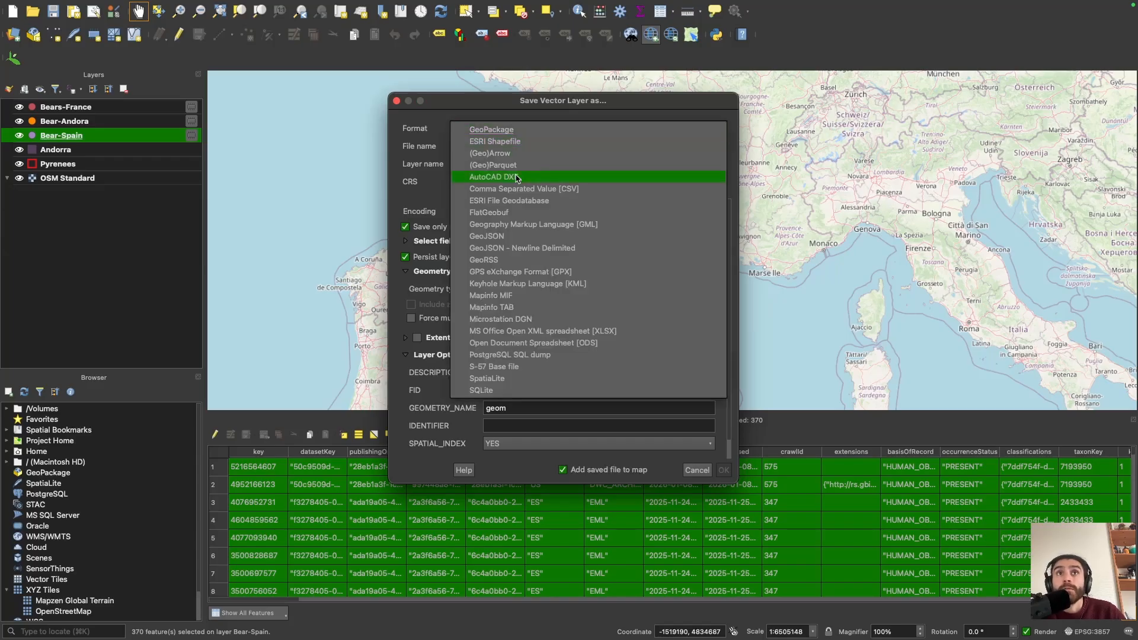
pyautogui.click(566, 189)
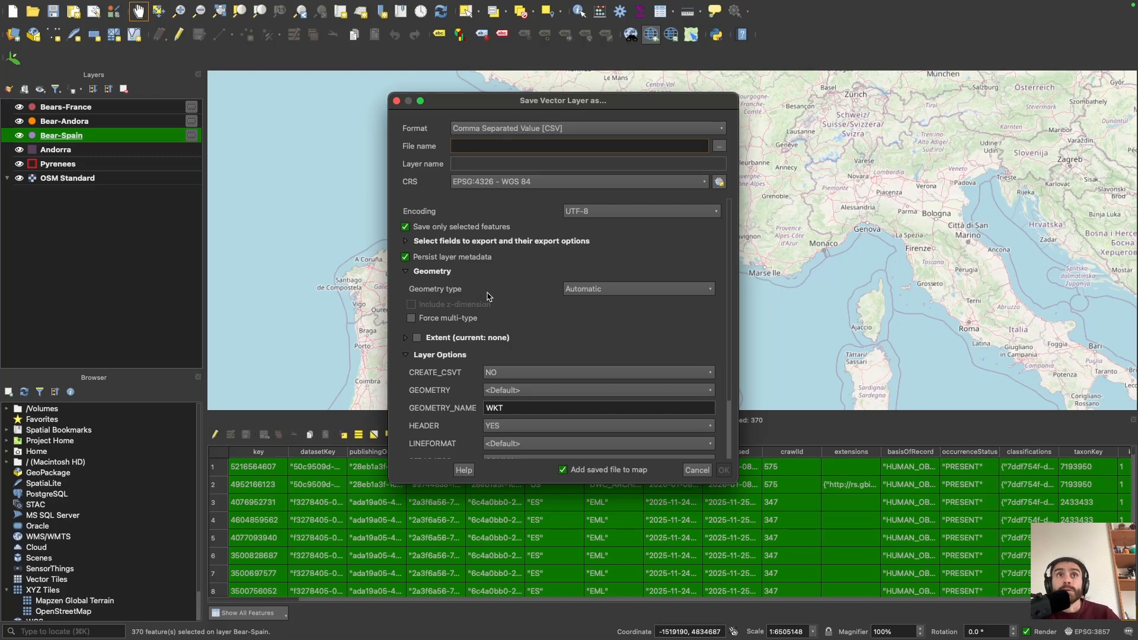
# Step: Save the export as bearsspain.csv in the Downloads folder and select the new bearsspain layer
pyautogui.click(488, 184)
pyautogui.click(488, 186)
pyautogui.write('bear')
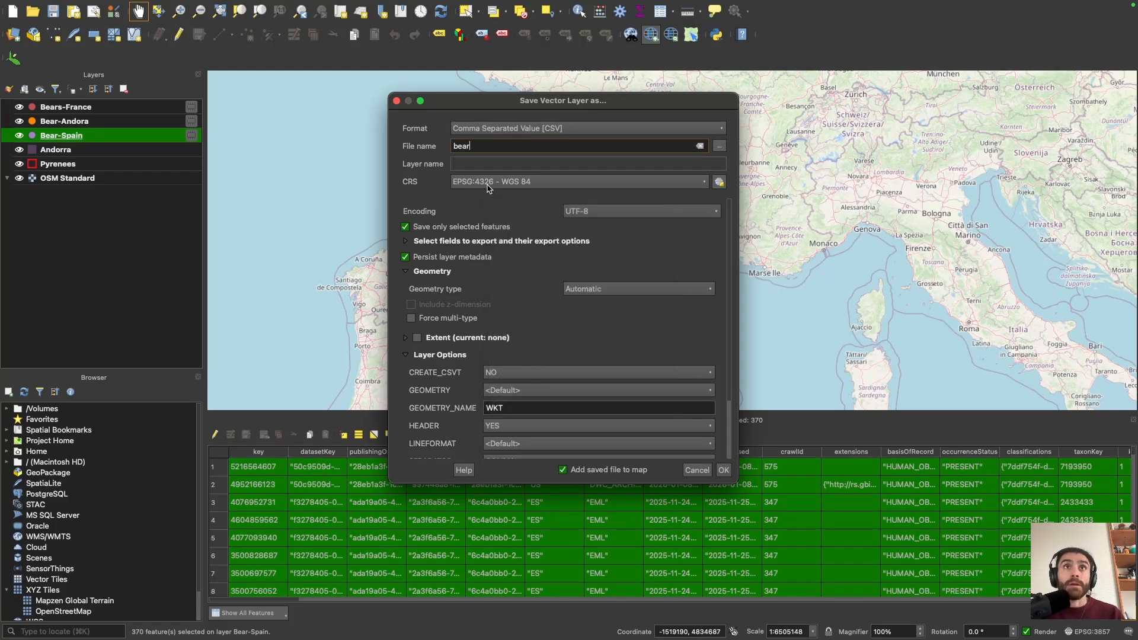
pyautogui.write('sspain')
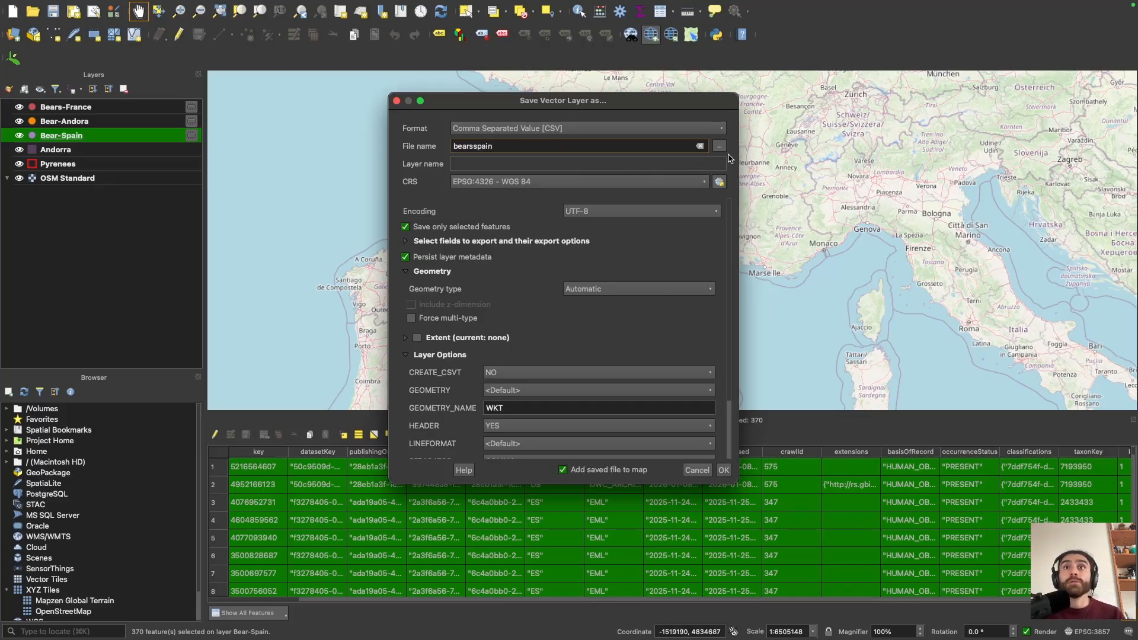
pyautogui.click(719, 148)
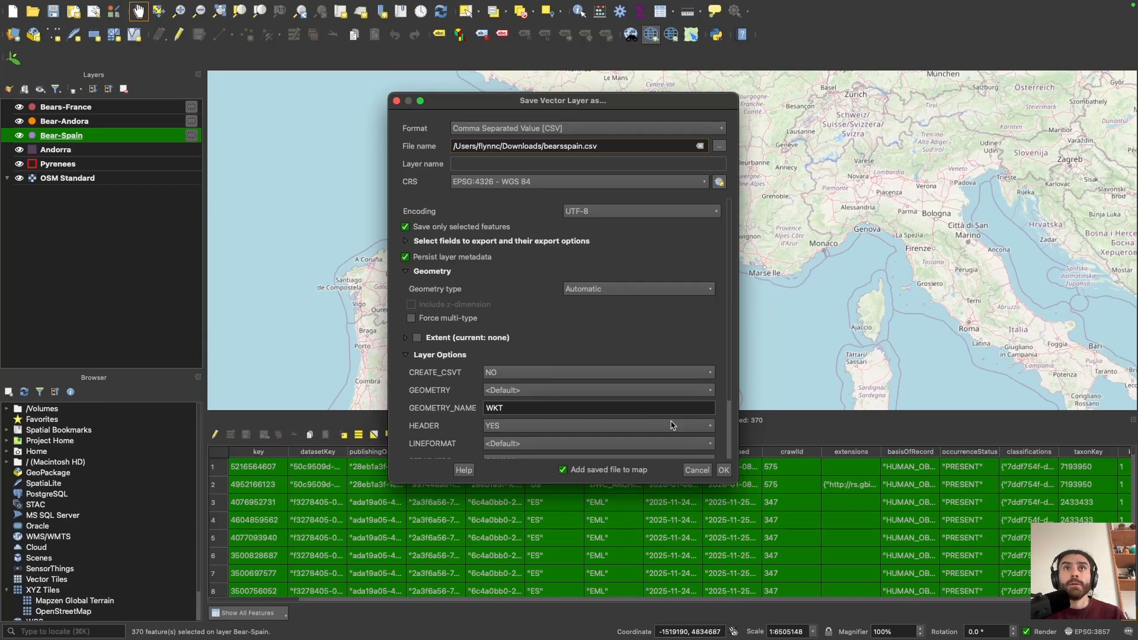
pyautogui.click(725, 471)
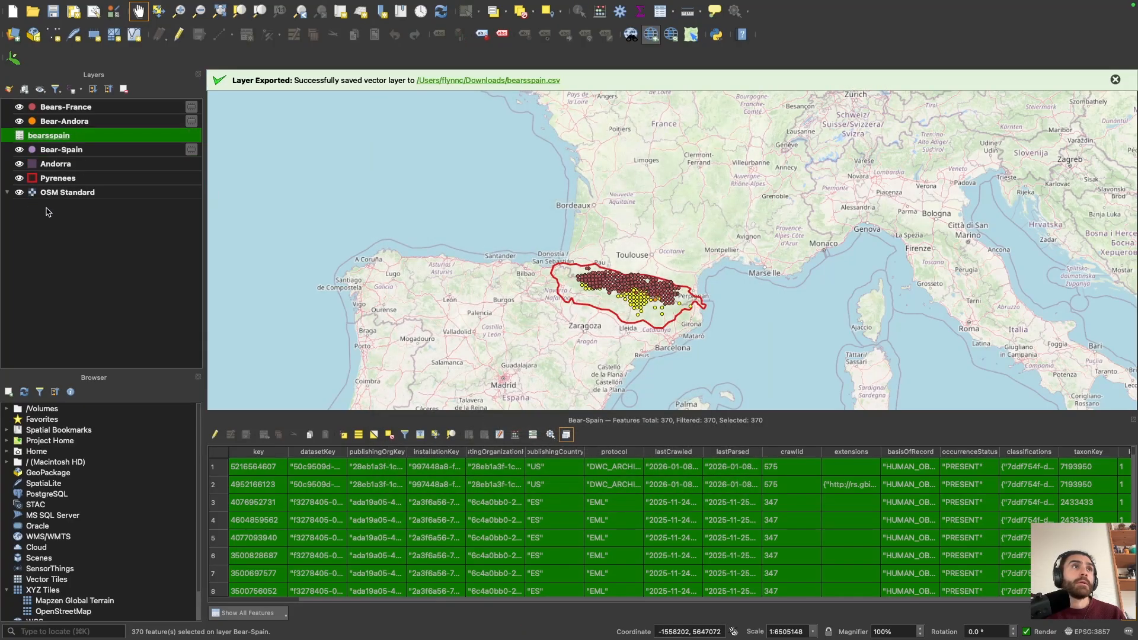
pyautogui.click(81, 234)
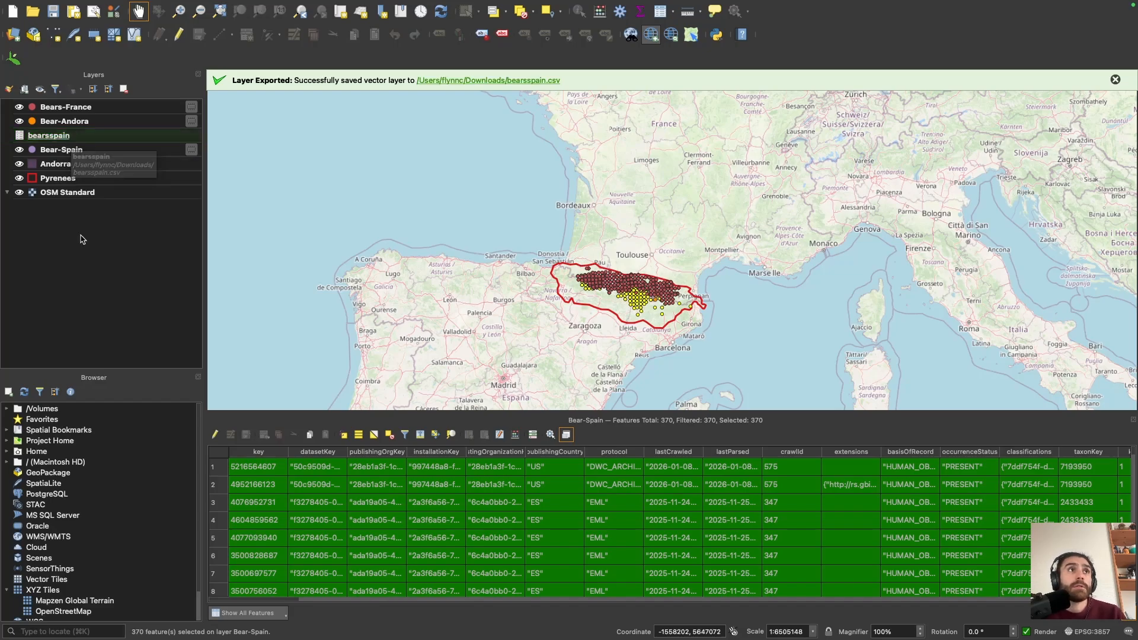
pyautogui.click(69, 138)
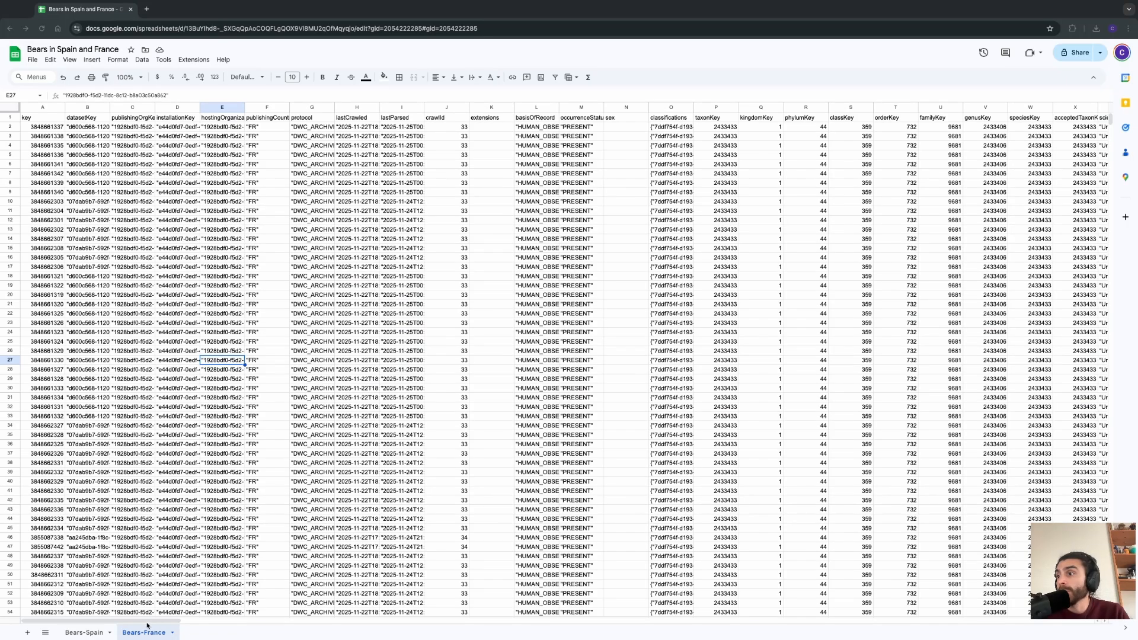
# Step: Switch to the Google Sheets file "Bears in Spain and France" and compare its Bears-Spain and Bears-France sheets
pyautogui.click(85, 633)
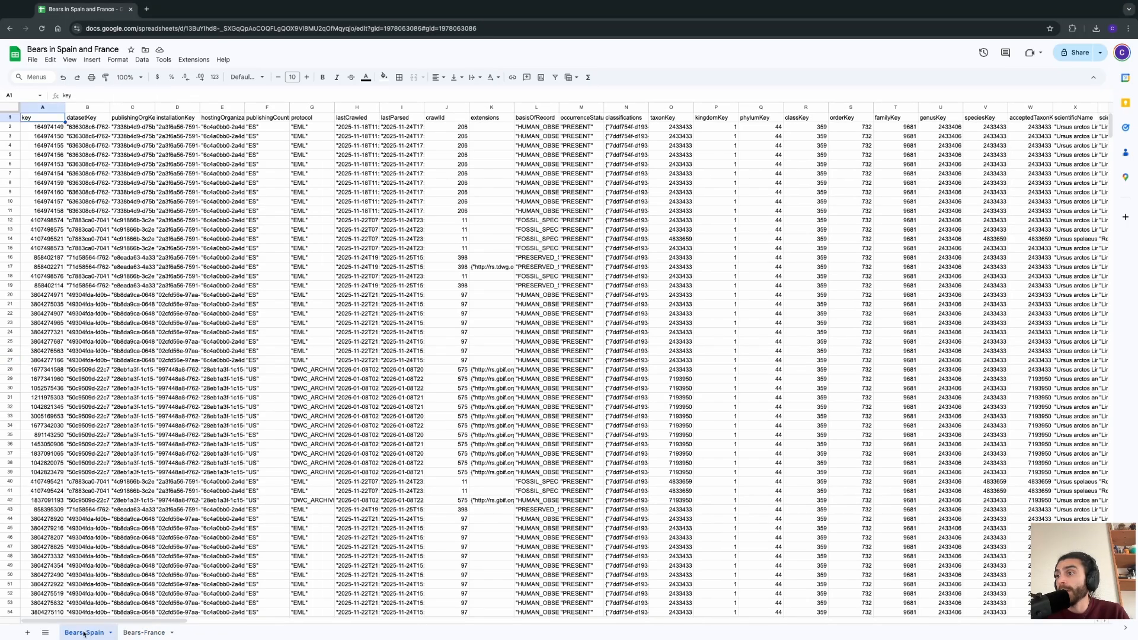
pyautogui.click(135, 636)
pyautogui.click(93, 634)
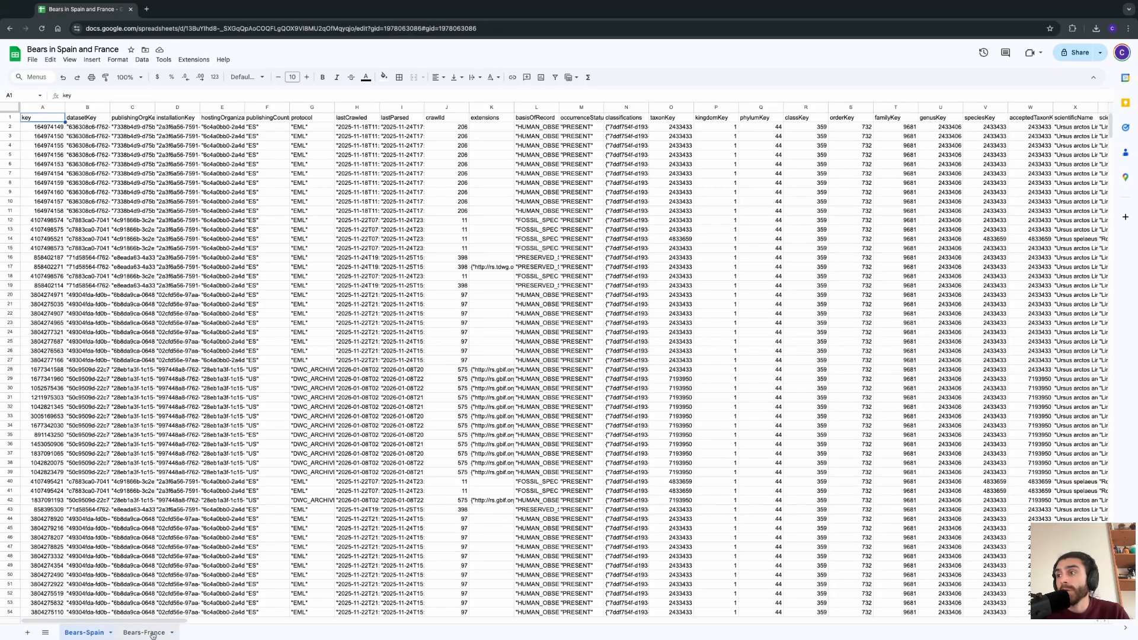
pyautogui.click(134, 633)
pyautogui.click(85, 633)
pyautogui.click(140, 633)
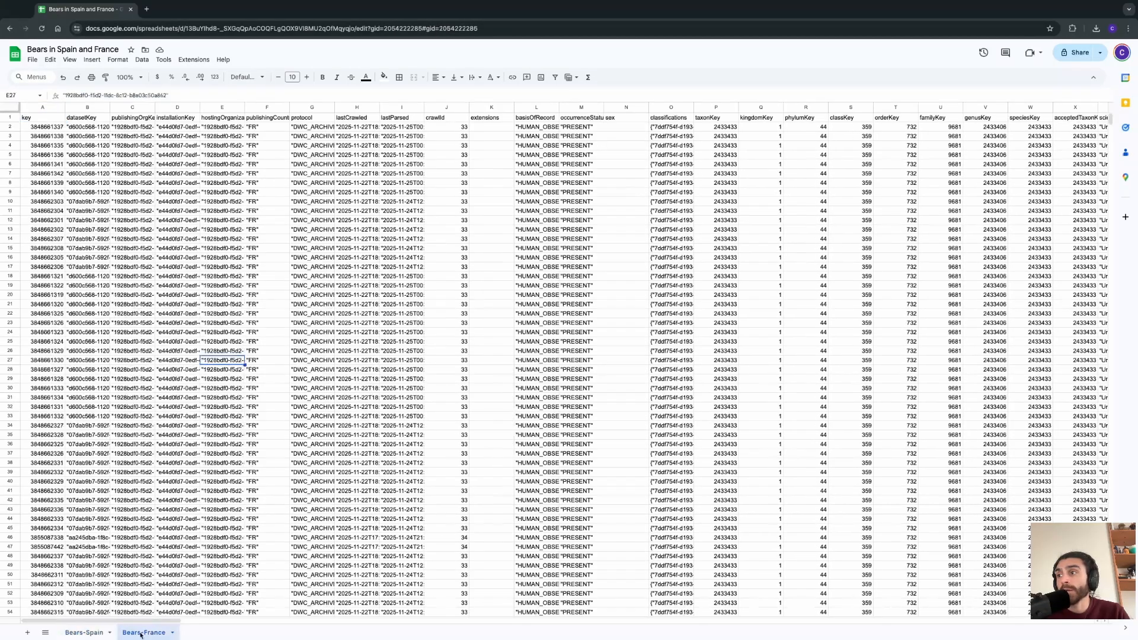
pyautogui.click(89, 633)
pyautogui.click(151, 633)
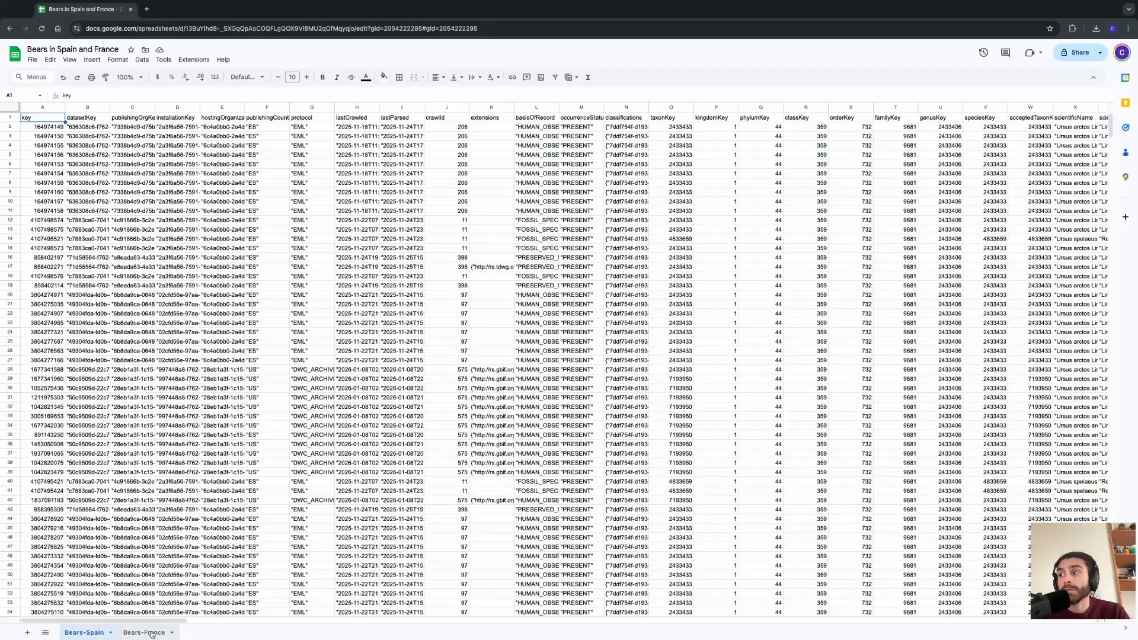
pyautogui.click(103, 633)
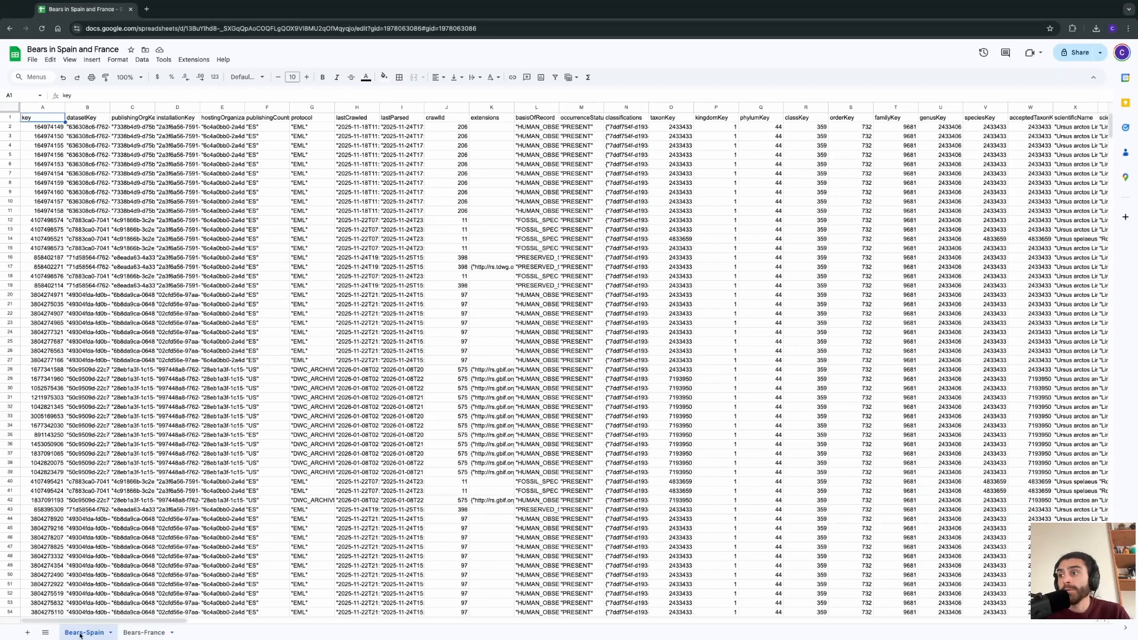
# Step: Increase the font size of the header row in the Bears-Spain sheet to 15
pyautogui.moveTo(94, 622); pyautogui.dragTo(27, 617)
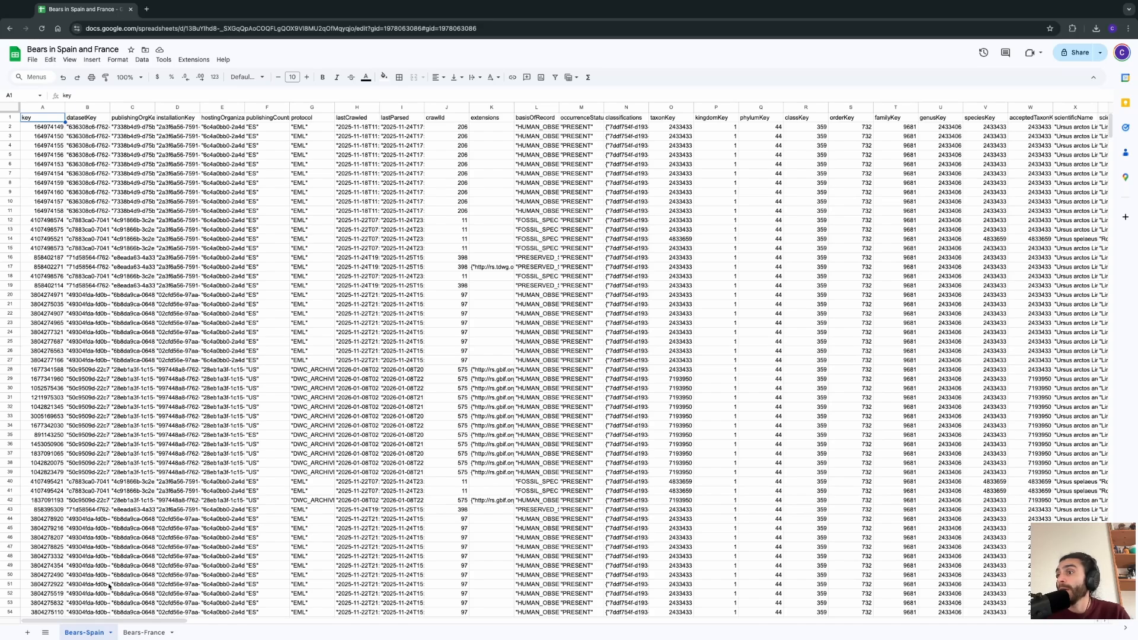
pyautogui.moveTo(101, 621)
pyautogui.mouseDown()
pyautogui.moveTo(202, 632)
pyautogui.moveTo(95, 630)
pyautogui.mouseUp()
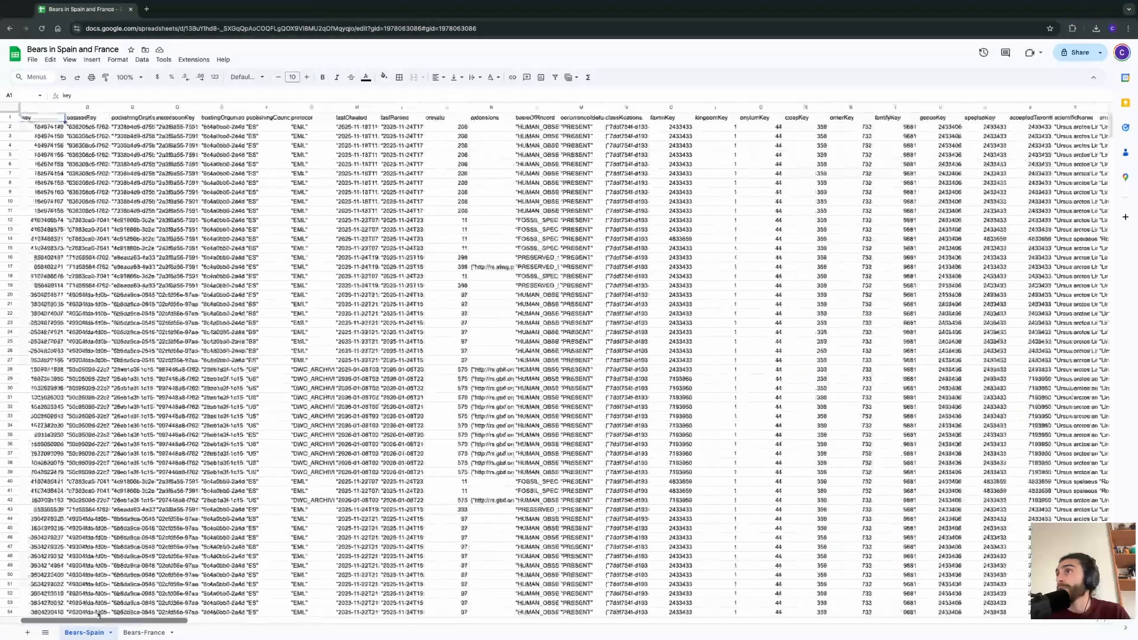
pyautogui.click(10, 118)
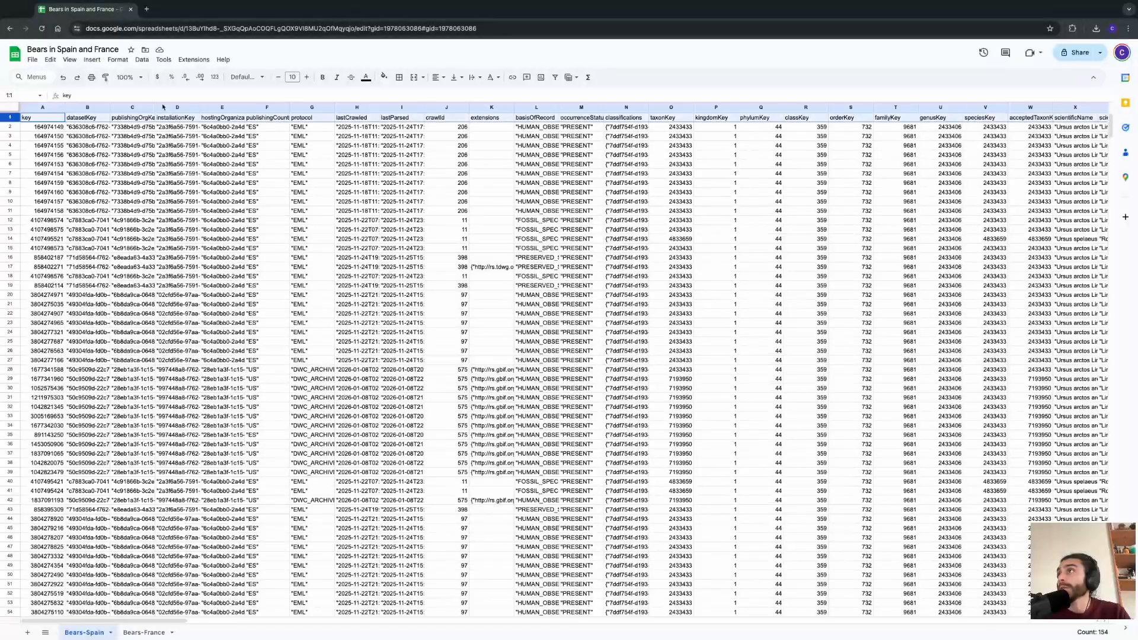
pyautogui.click(307, 77)
pyautogui.click(307, 77)
pyautogui.click(308, 77)
pyautogui.click(307, 77)
pyautogui.click(307, 77)
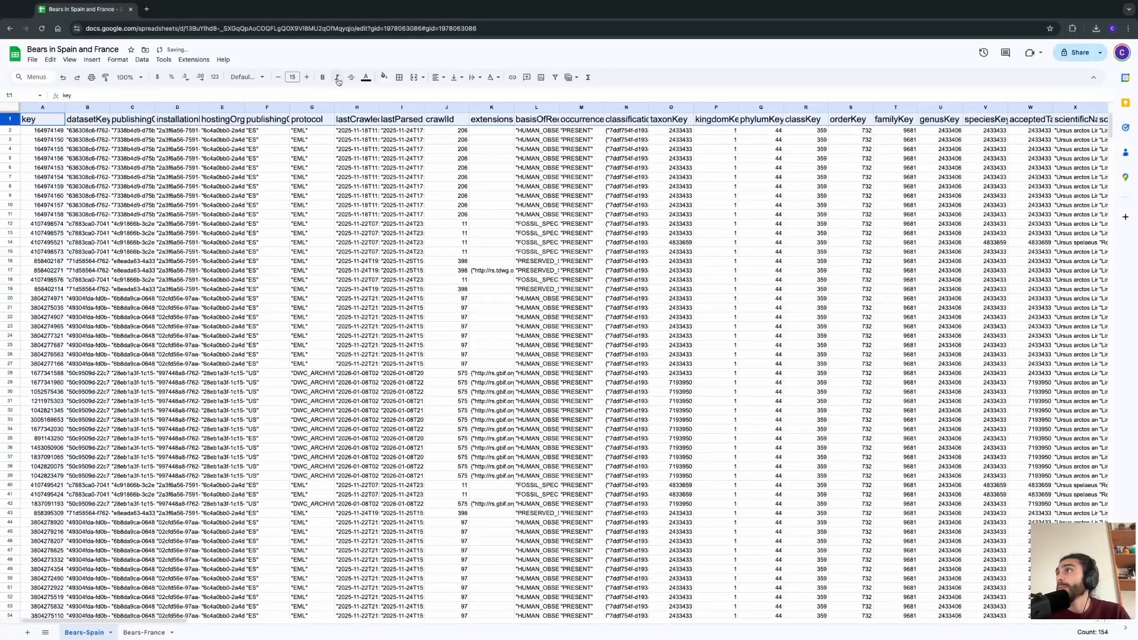
pyautogui.click(184, 327)
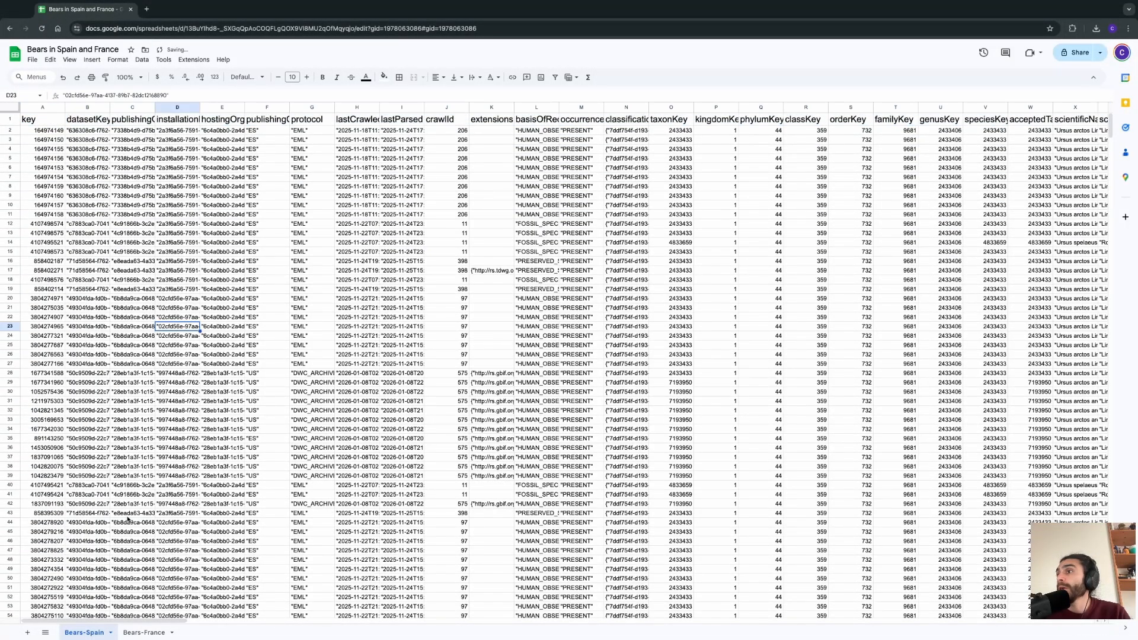
# Step: Look through the Bears-Spain columns for the latitude field, searching the sheet for "lat", and close the search
pyautogui.moveTo(102, 620); pyautogui.dragTo(309, 619)
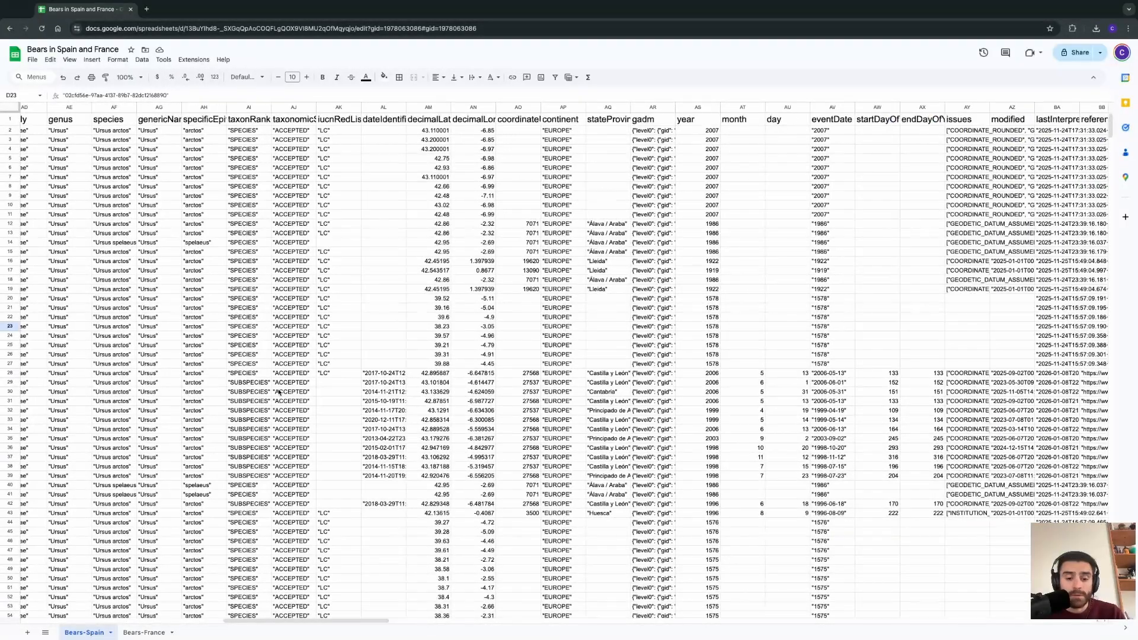
pyautogui.write('lat')
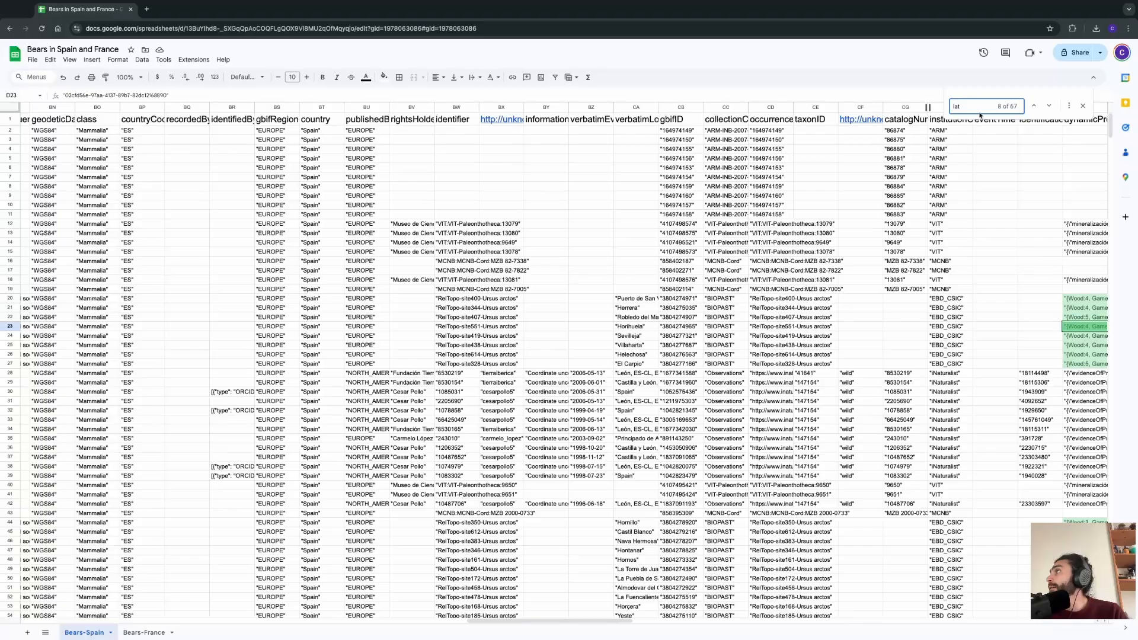
pyautogui.click(1084, 106)
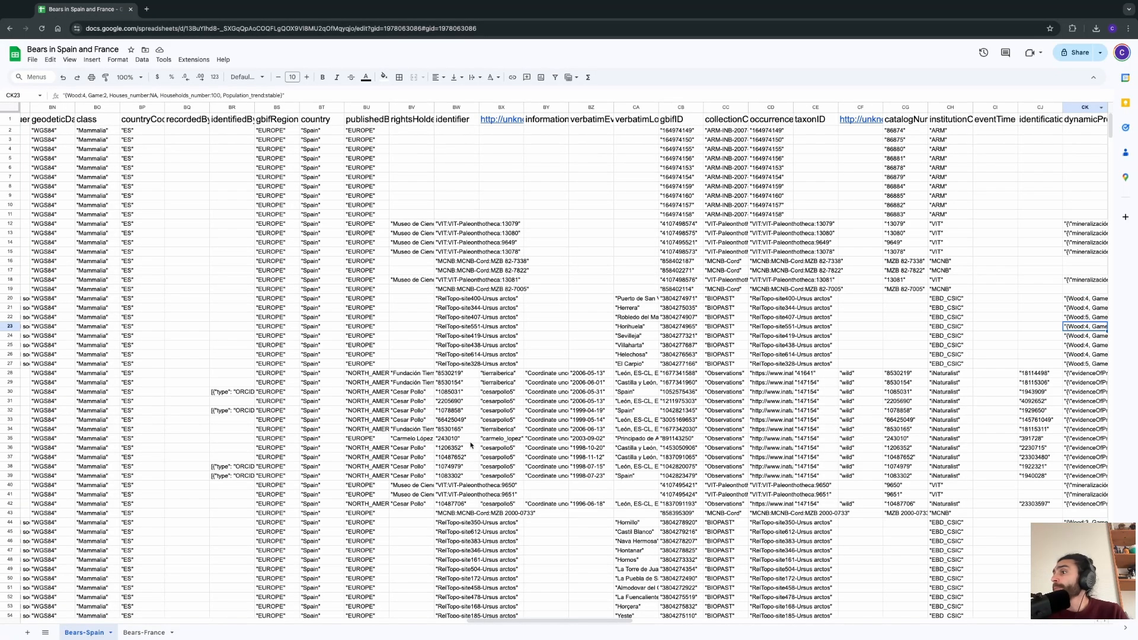
# Step: Examine the decimalLatitude and decimalLongitude columns in the Bears-Spain sheet
pyautogui.moveTo(478, 620); pyautogui.dragTo(343, 623)
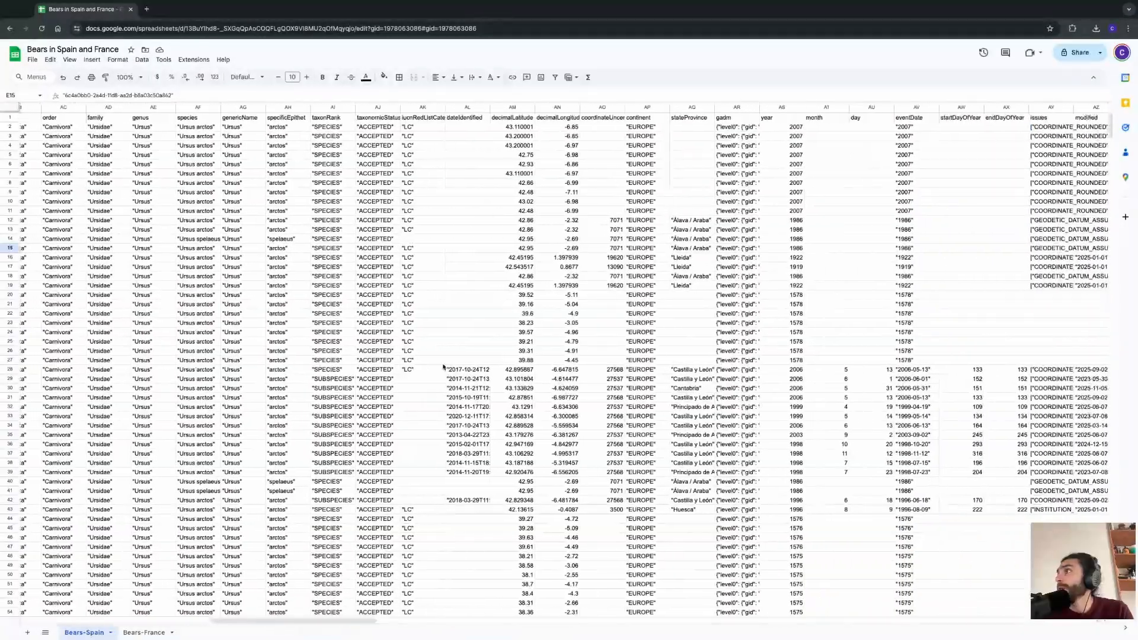
pyautogui.click(516, 118)
pyautogui.click(554, 120)
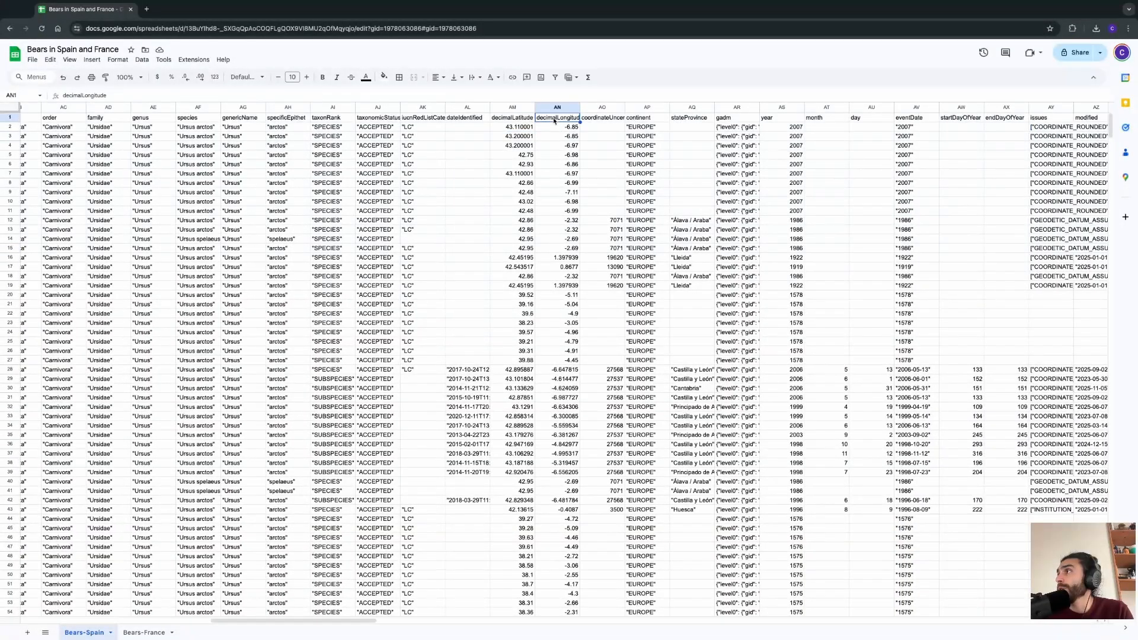
pyautogui.click(512, 121)
pyautogui.click(563, 119)
pyautogui.click(558, 110)
pyautogui.click(558, 129)
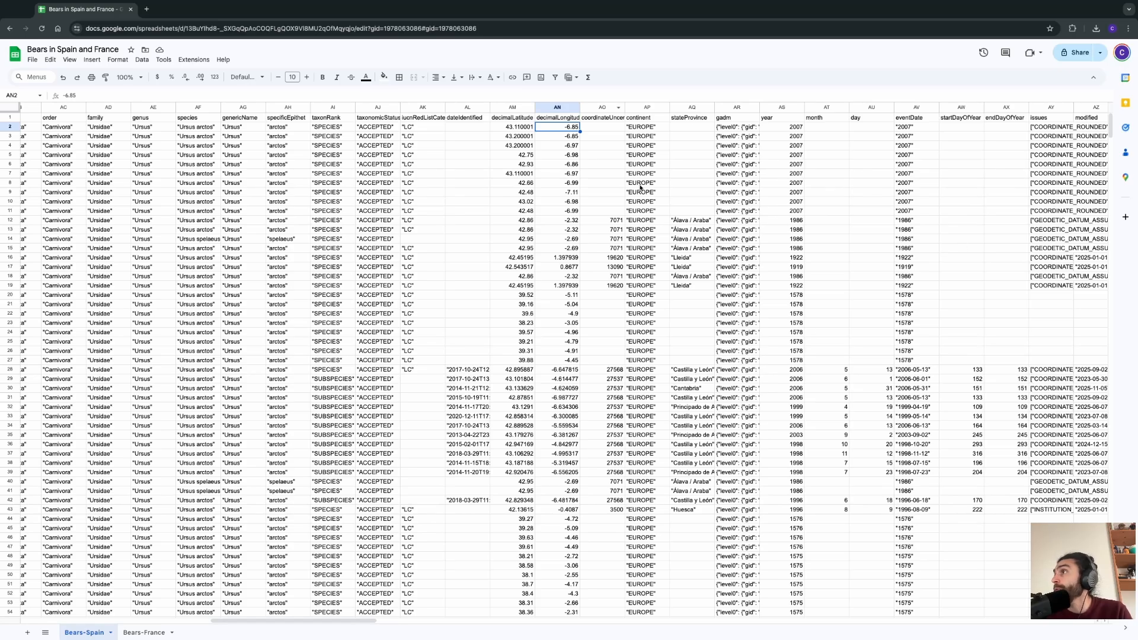
# Step: Sort the Bears-Spain sheet by the year column in descending order (Z to A)
pyautogui.moveTo(285, 621); pyautogui.dragTo(325, 622)
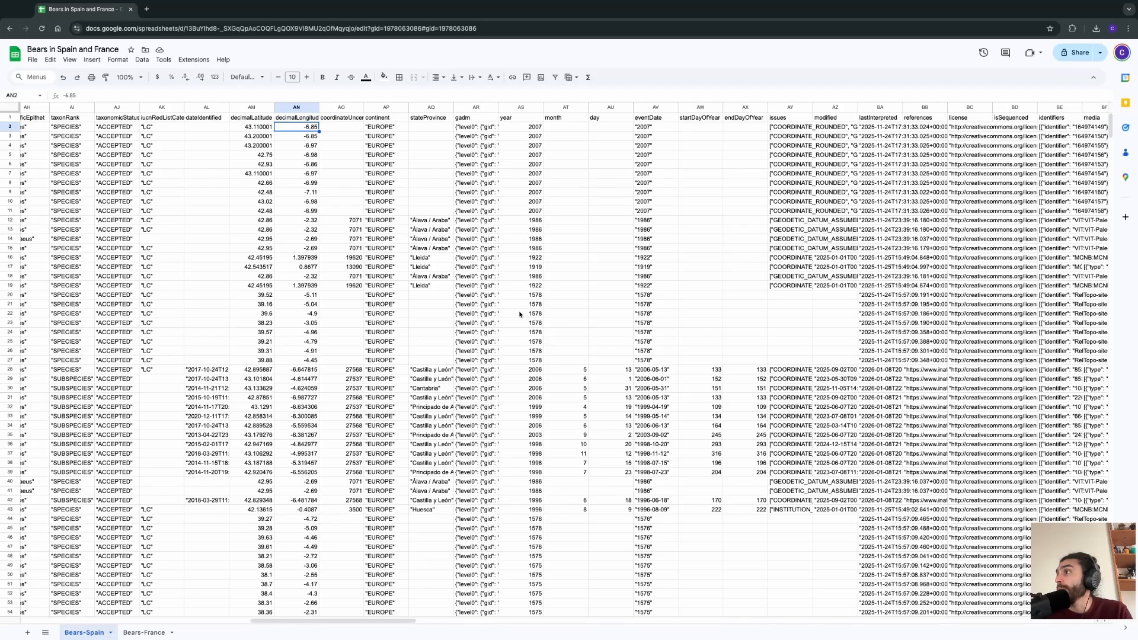
pyautogui.click(519, 108)
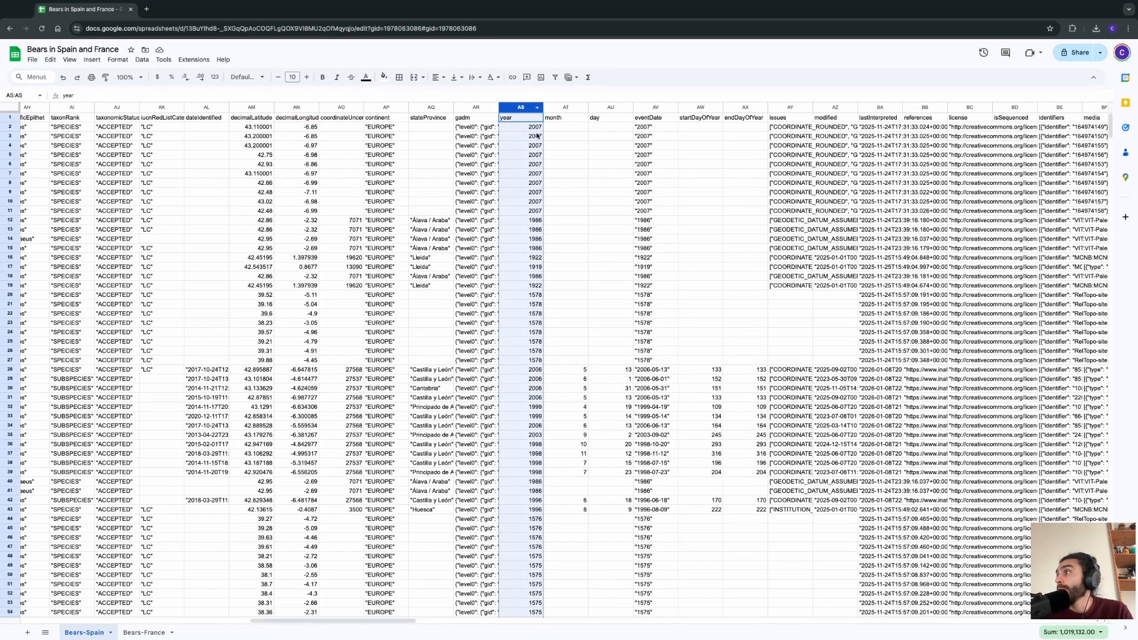
pyautogui.click(529, 295)
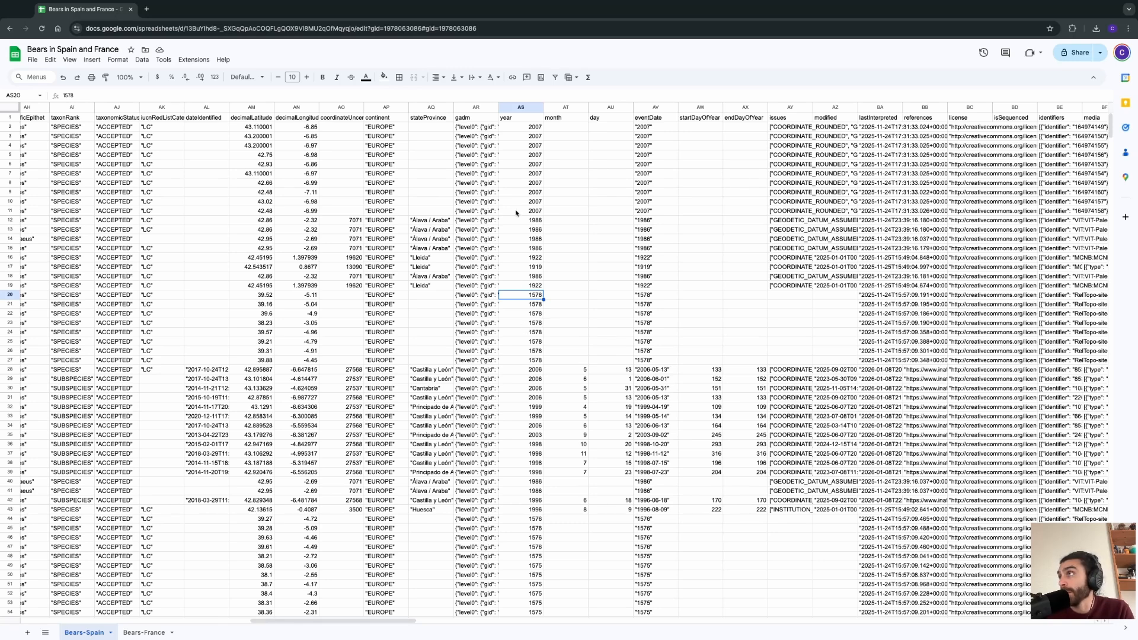
pyautogui.rightClick(530, 108)
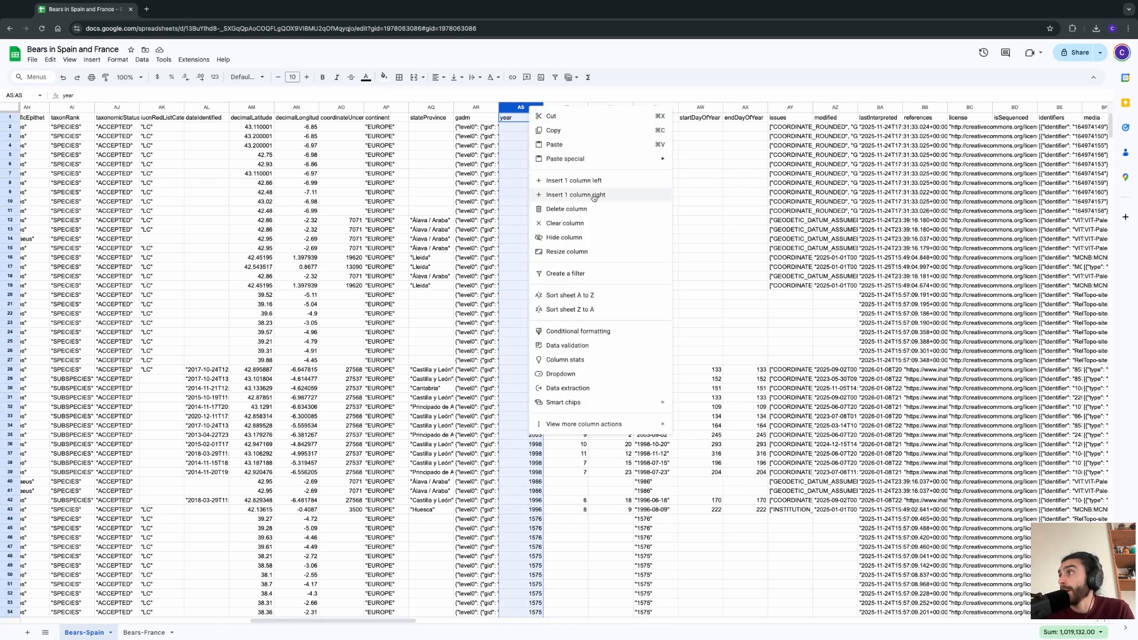
pyautogui.click(579, 310)
pyautogui.click(571, 252)
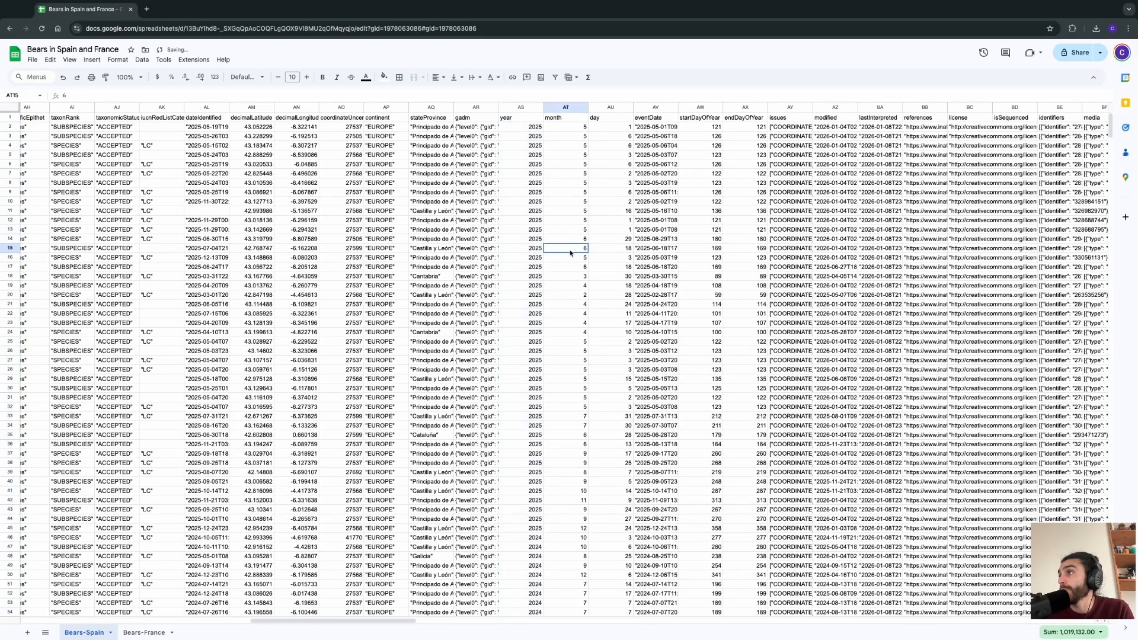
# Step: Find the first 2019 record in the year column and delete rows 200 to 649 from that record down
pyautogui.moveTo(531, 127); pyautogui.dragTo(526, 634)
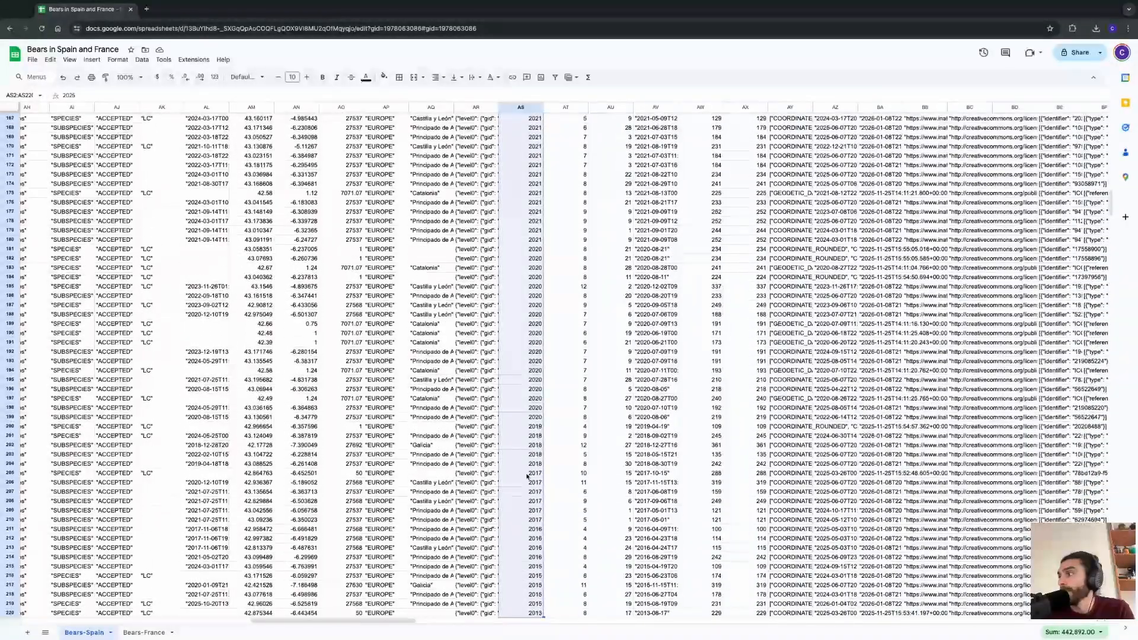
pyautogui.click(526, 474)
pyautogui.click(529, 446)
pyautogui.click(530, 427)
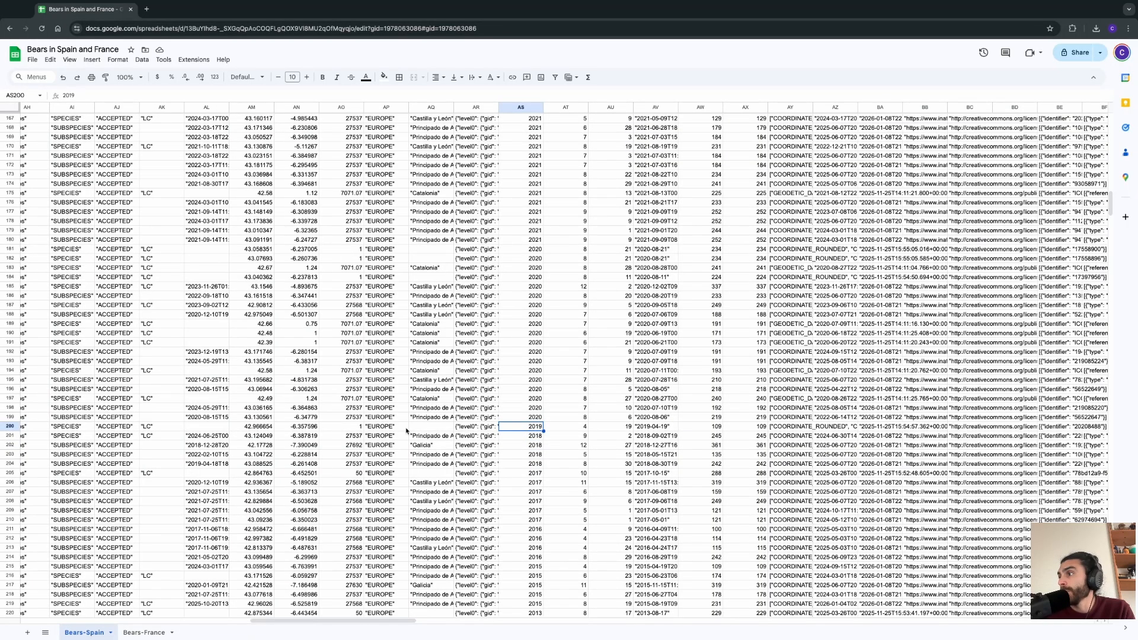
pyautogui.click(6, 427)
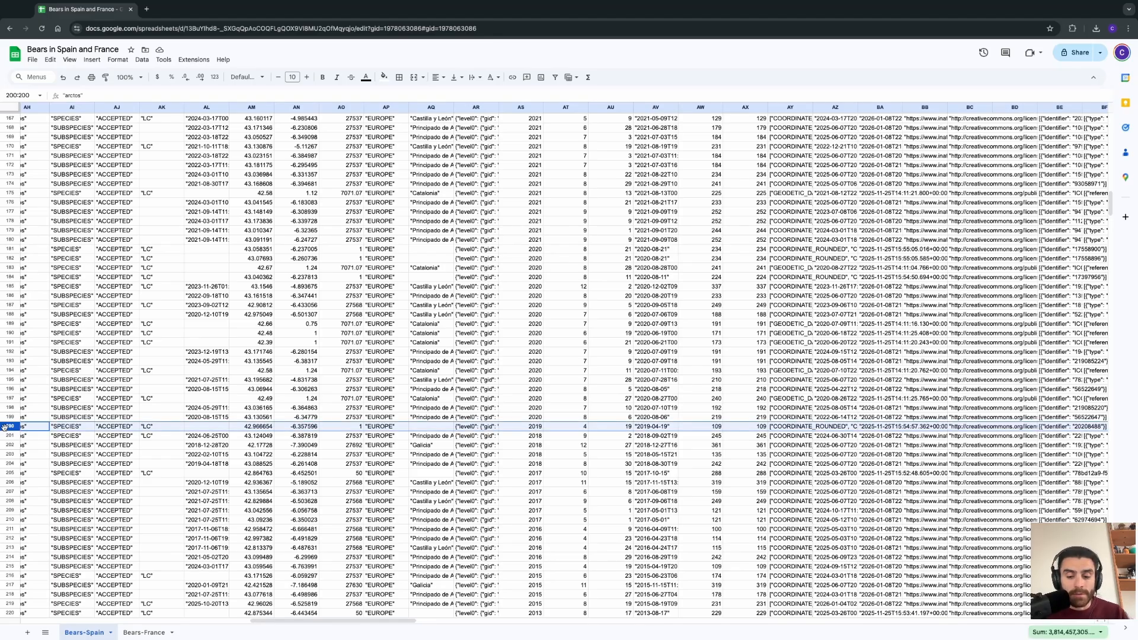
pyautogui.hotkey('ctrl', 'shift', 'Down')
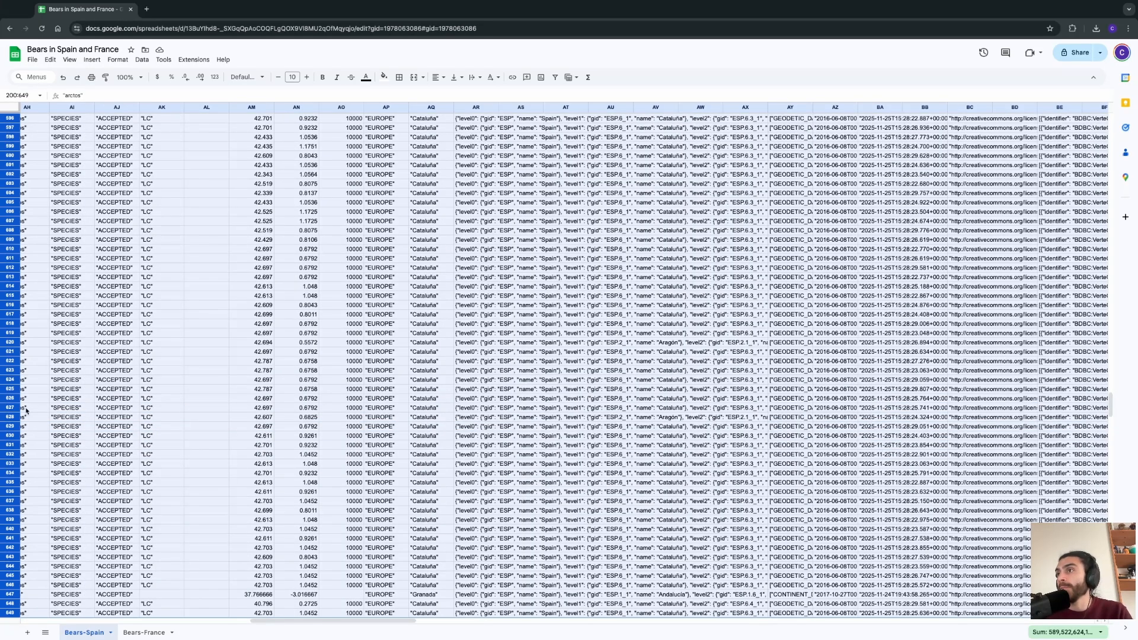
pyautogui.rightClick(13, 408)
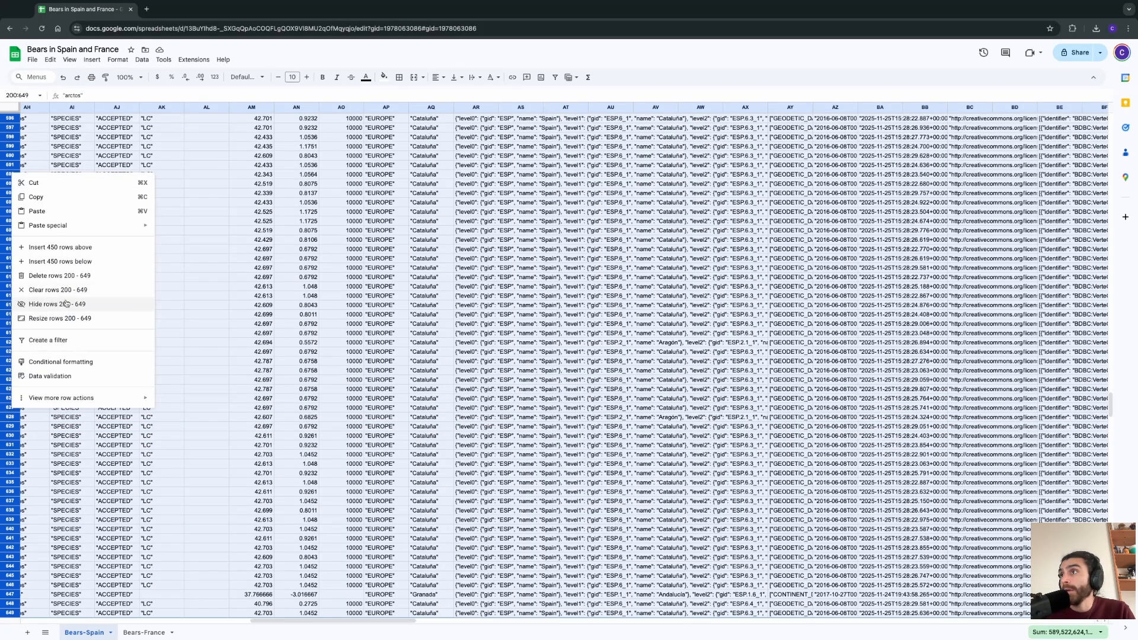
pyautogui.click(66, 279)
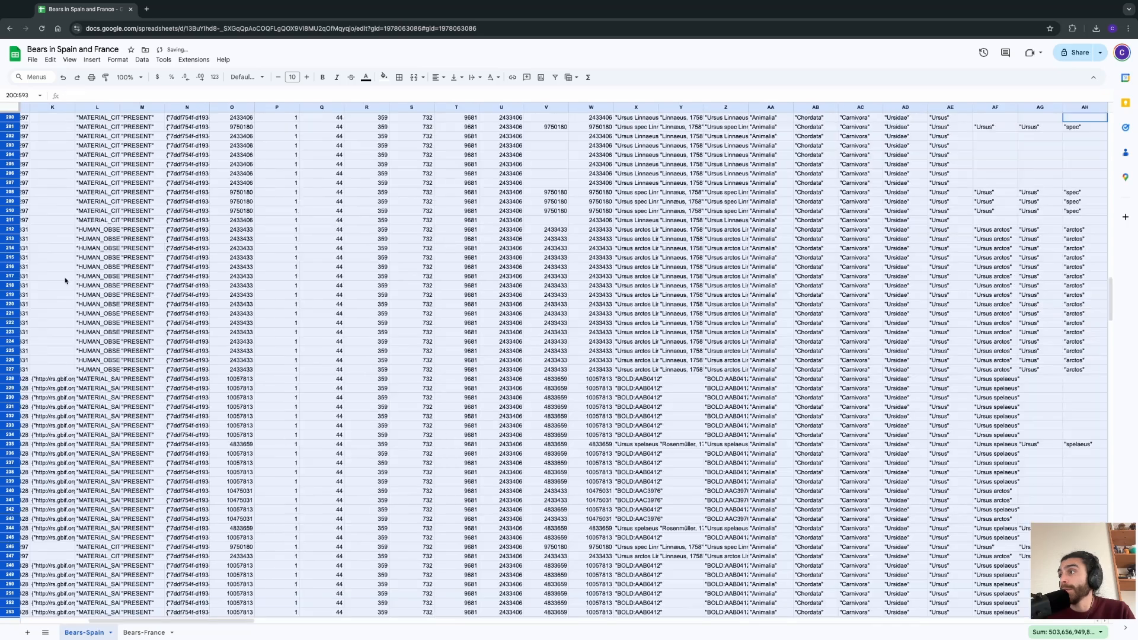
pyautogui.click(282, 378)
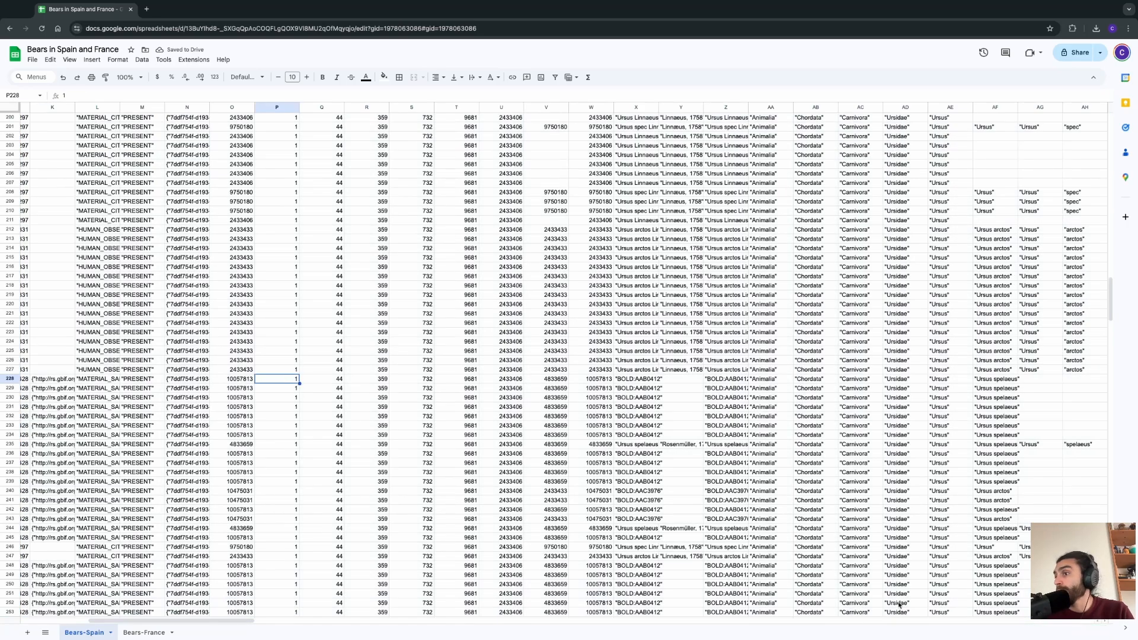
# Step: Delete columns AF to AL, from species through dateIdentified, in the Bears-Spain sheet
pyautogui.moveTo(244, 621); pyautogui.dragTo(119, 608)
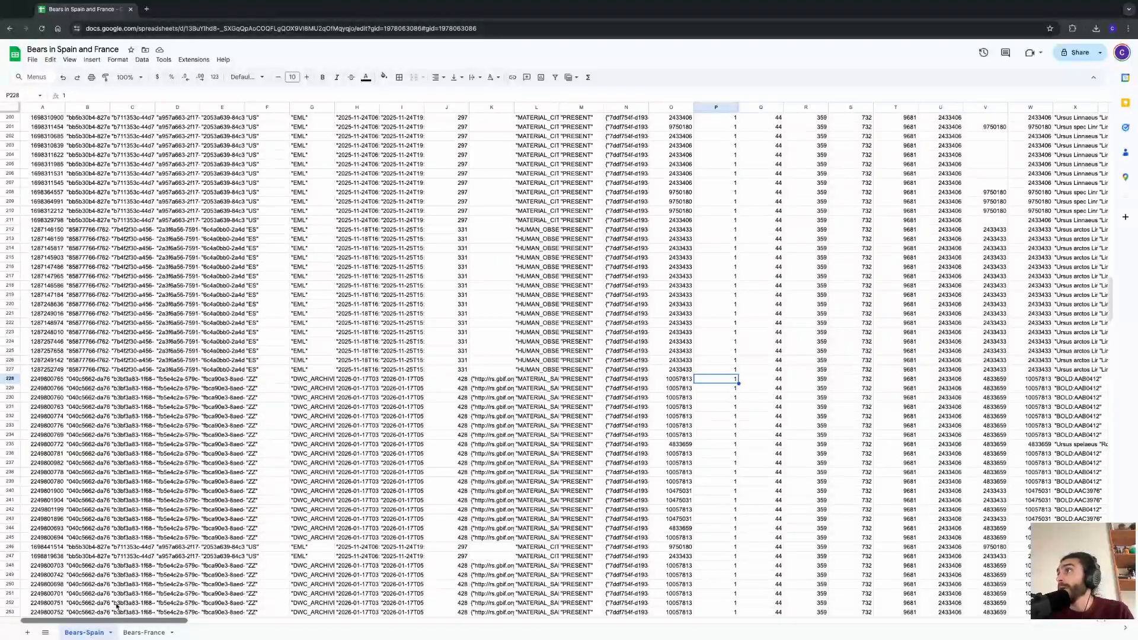
pyautogui.hscroll(5, 135, 605)
pyautogui.scroll(20, 343, 432)
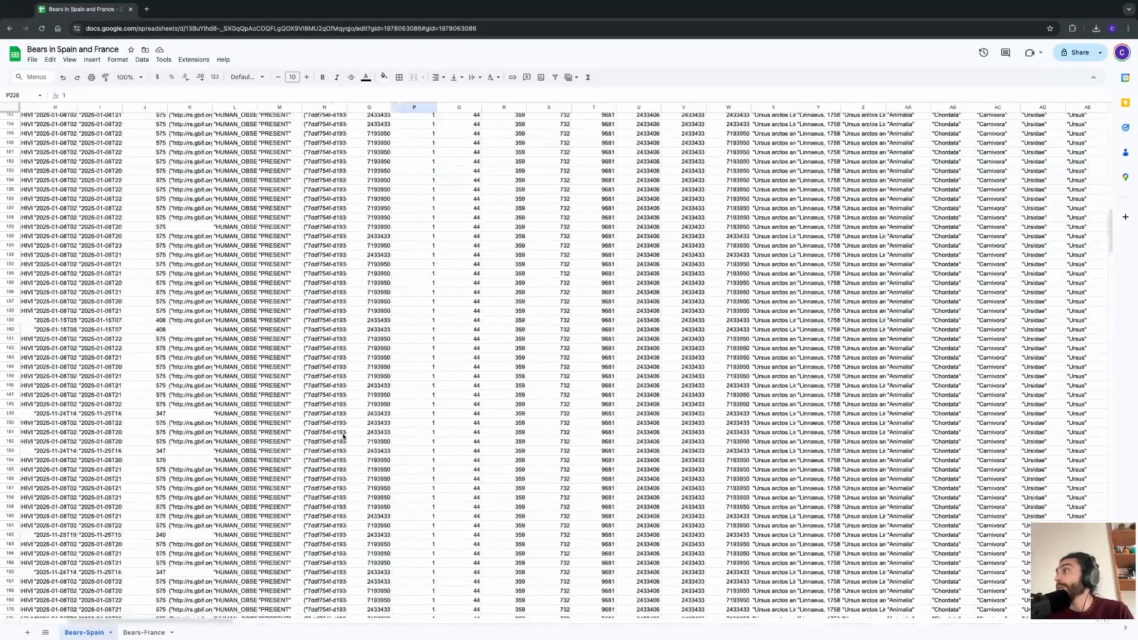
pyautogui.moveTo(1110, 212); pyautogui.dragTo(1112, 110)
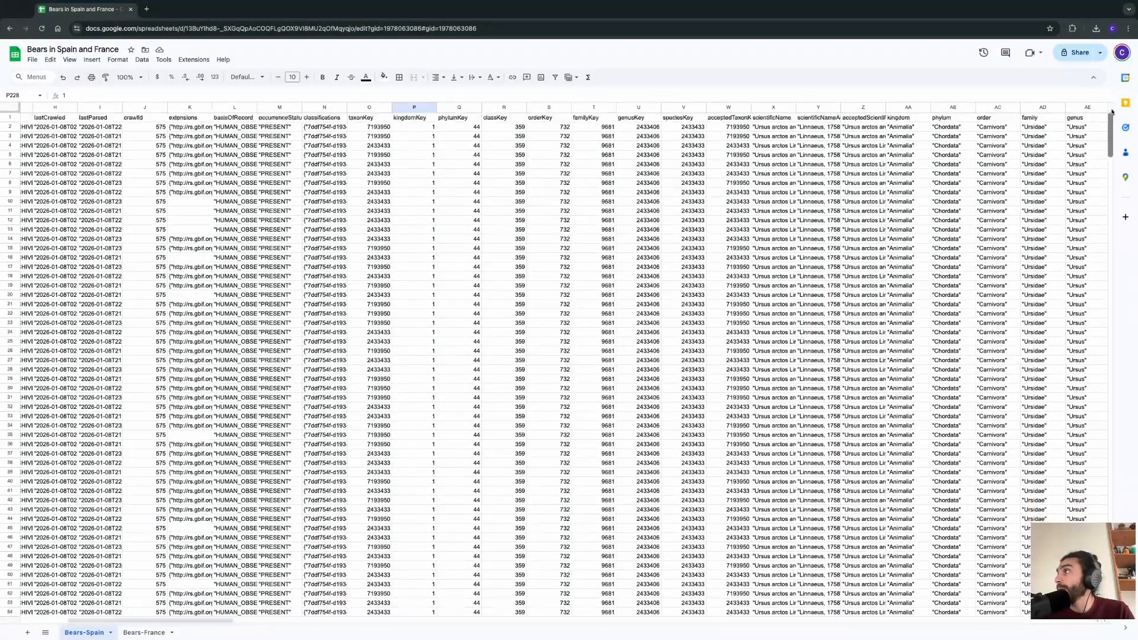
pyautogui.moveTo(207, 621); pyautogui.dragTo(347, 631)
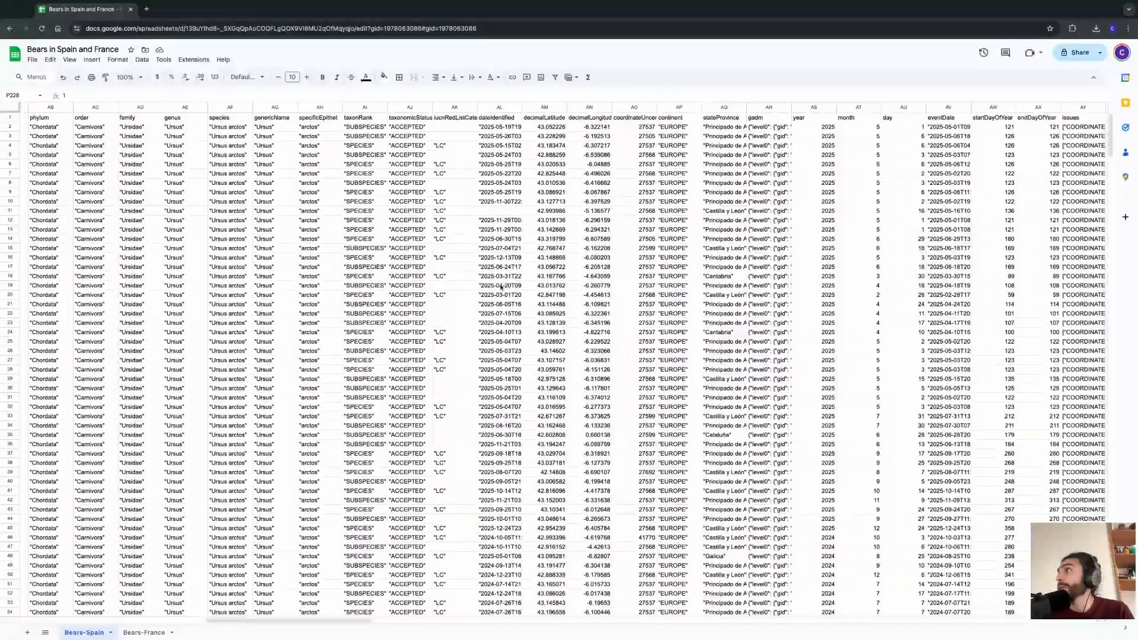
pyautogui.click(534, 202)
pyautogui.click(543, 147)
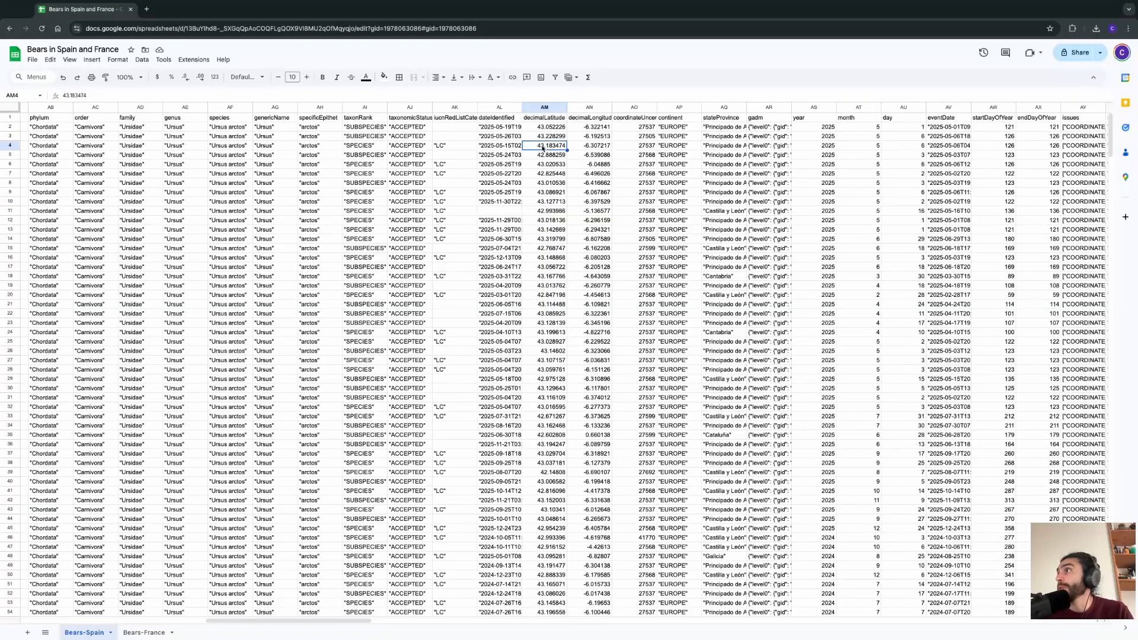
pyautogui.click(513, 127)
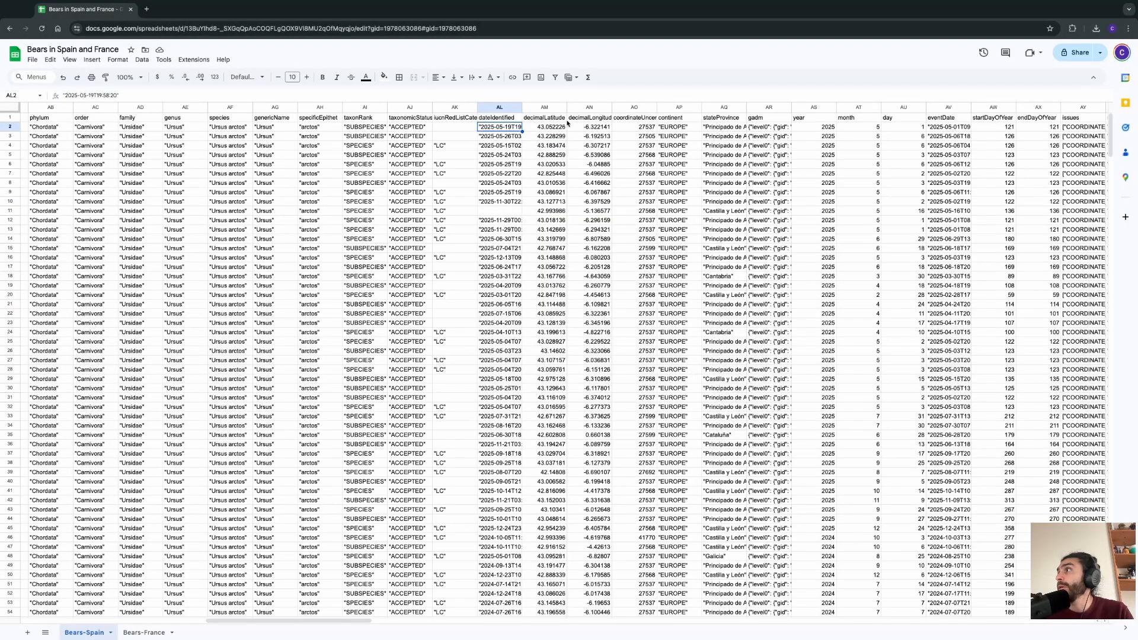
pyautogui.click(500, 107)
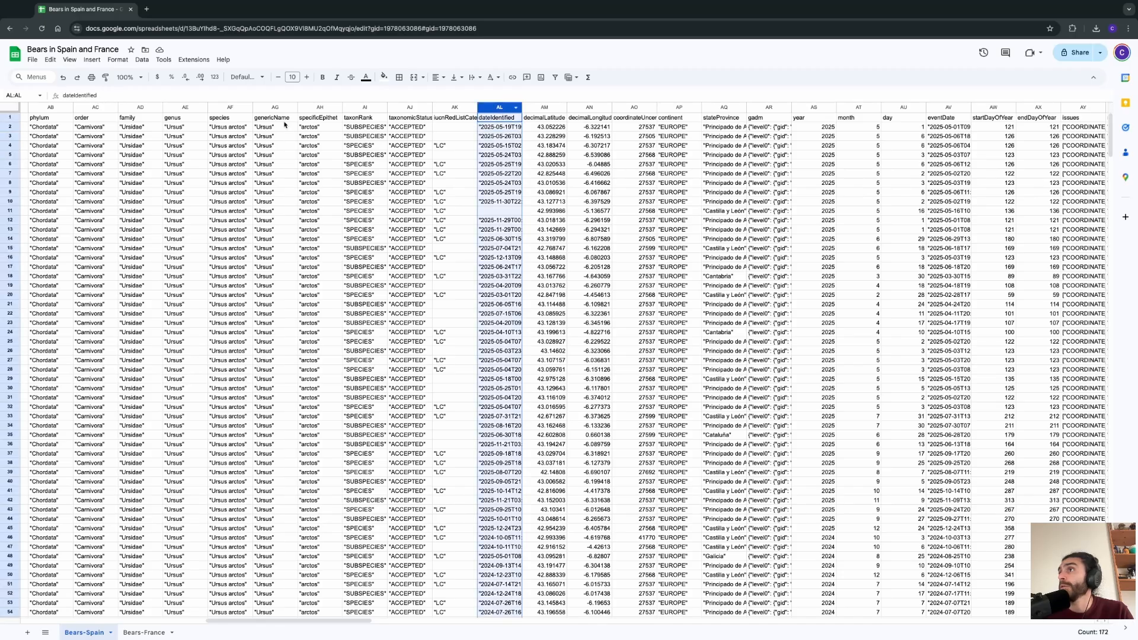
pyautogui.moveTo(230, 107); pyautogui.dragTo(502, 106)
pyautogui.rightClick(489, 107)
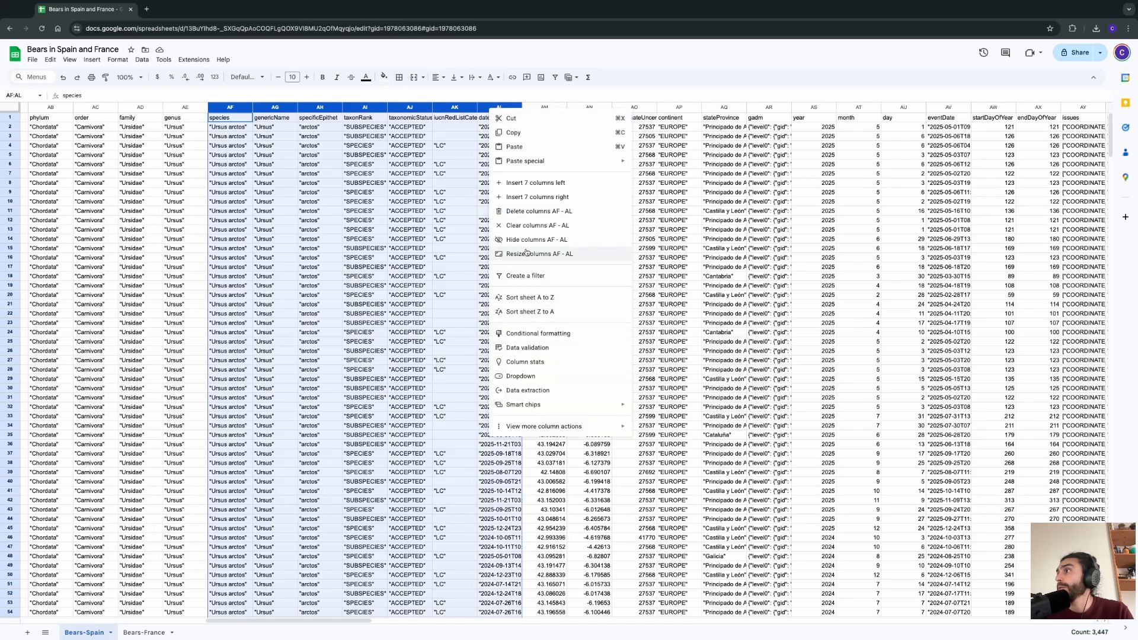
pyautogui.click(526, 212)
pyautogui.click(288, 157)
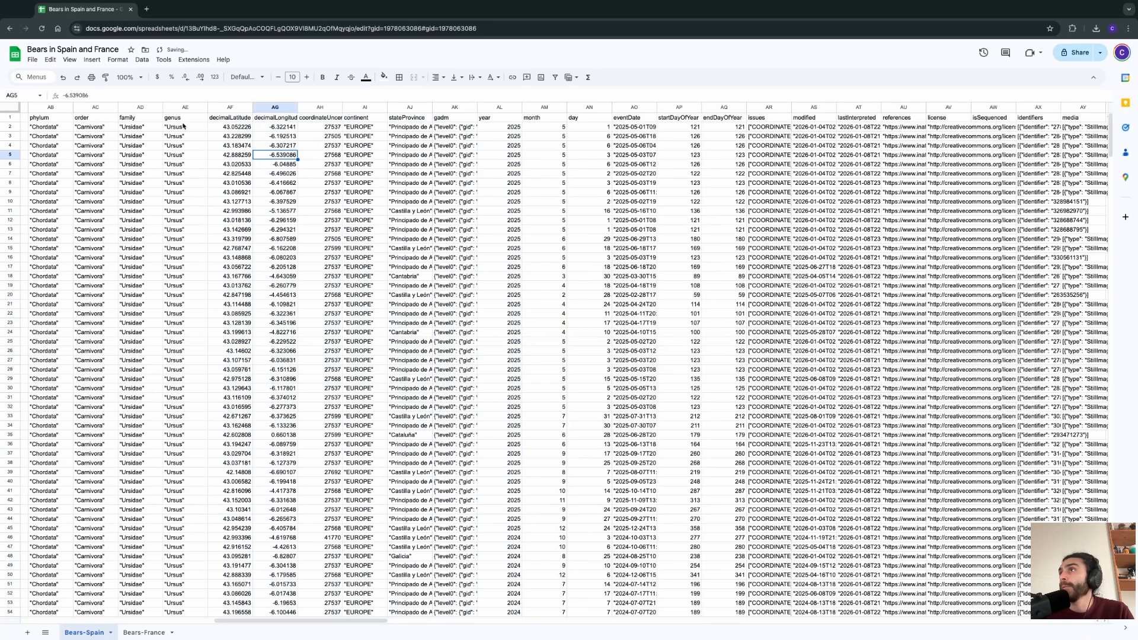
# Step: Delete all columns from the first one, key, through family (A to AD)
pyautogui.click(130, 108)
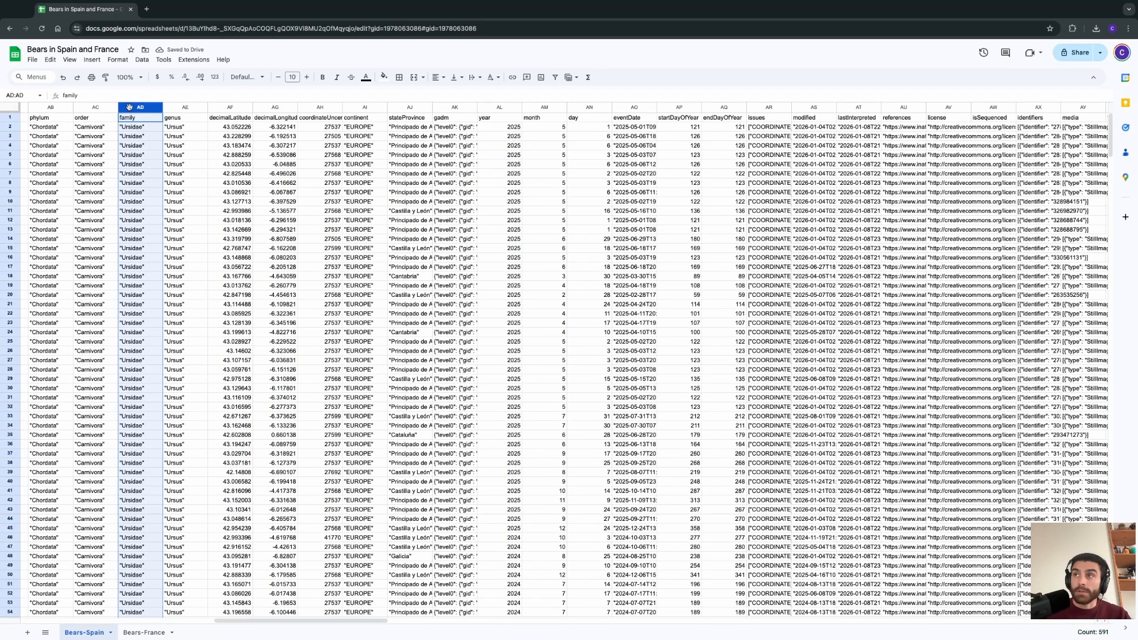
pyautogui.hotkey('ctrl', 'shift', 'Left')
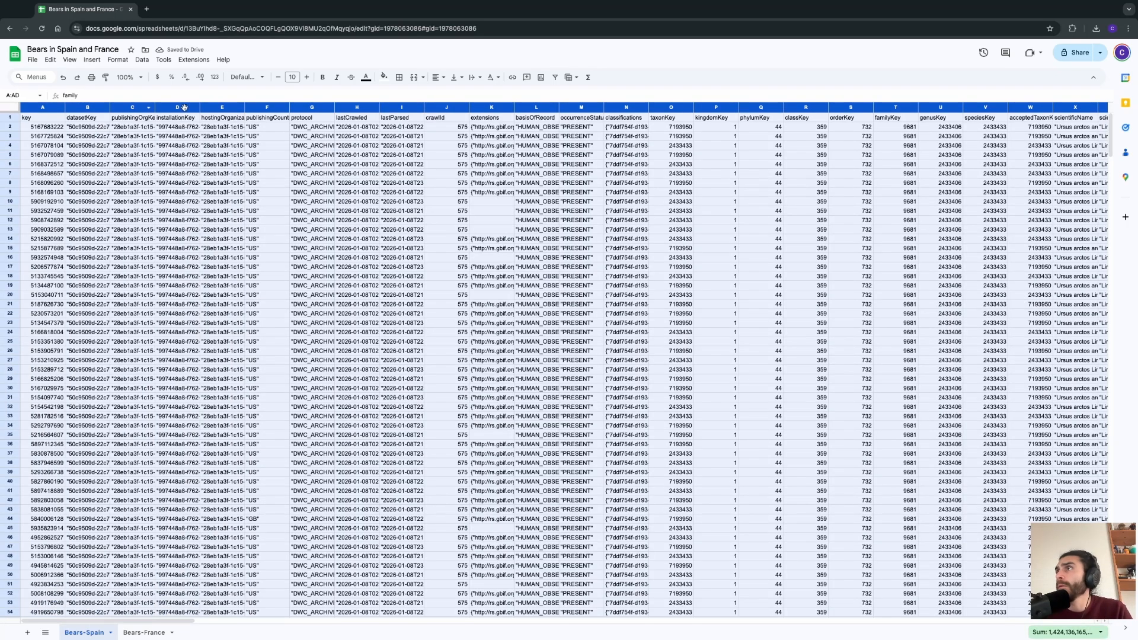
pyautogui.rightClick(184, 108)
pyautogui.click(243, 210)
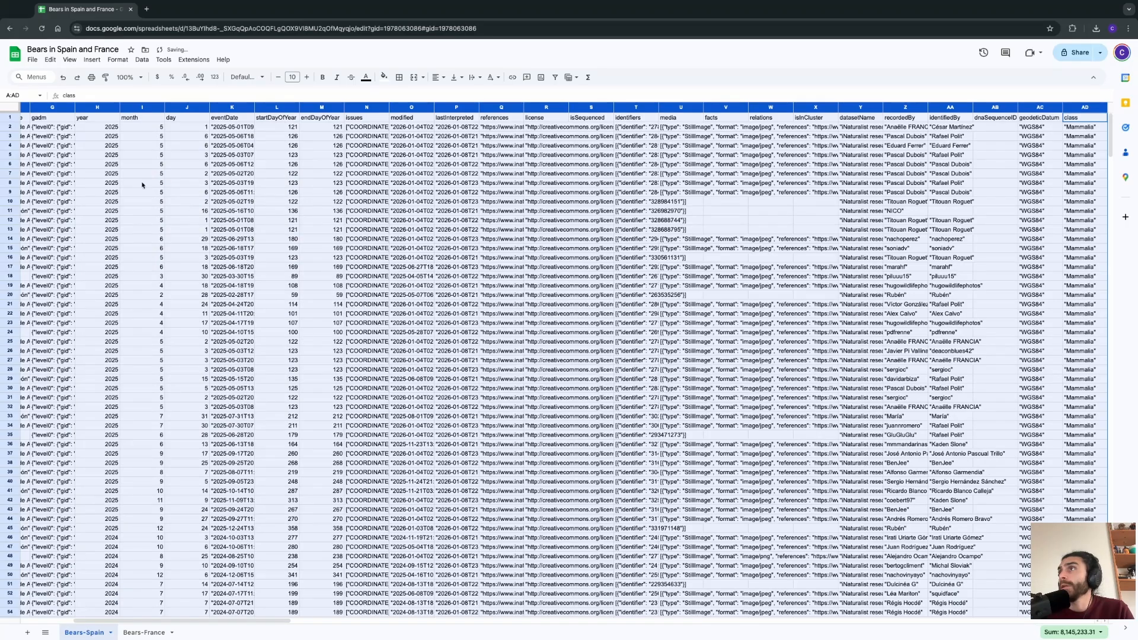
pyautogui.click(140, 173)
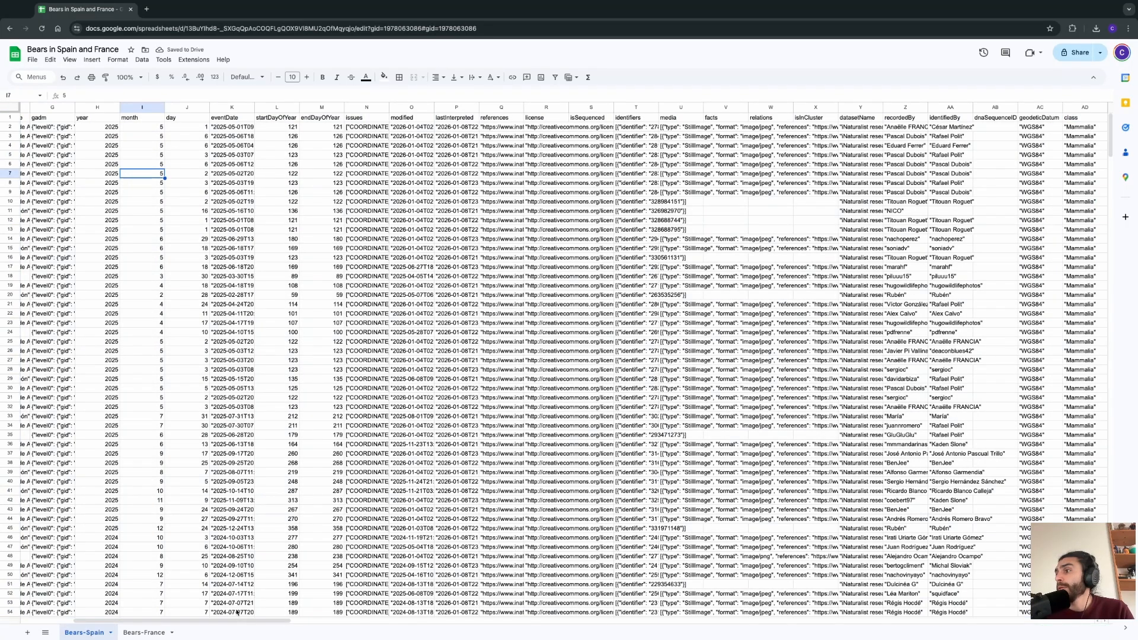
# Step: Keep genus, decimalLatitude and decimalLongitude, and delete columns D to DM starting at coordinateUncertaintyInMeters
pyautogui.moveTo(236, 622); pyautogui.dragTo(183, 621)
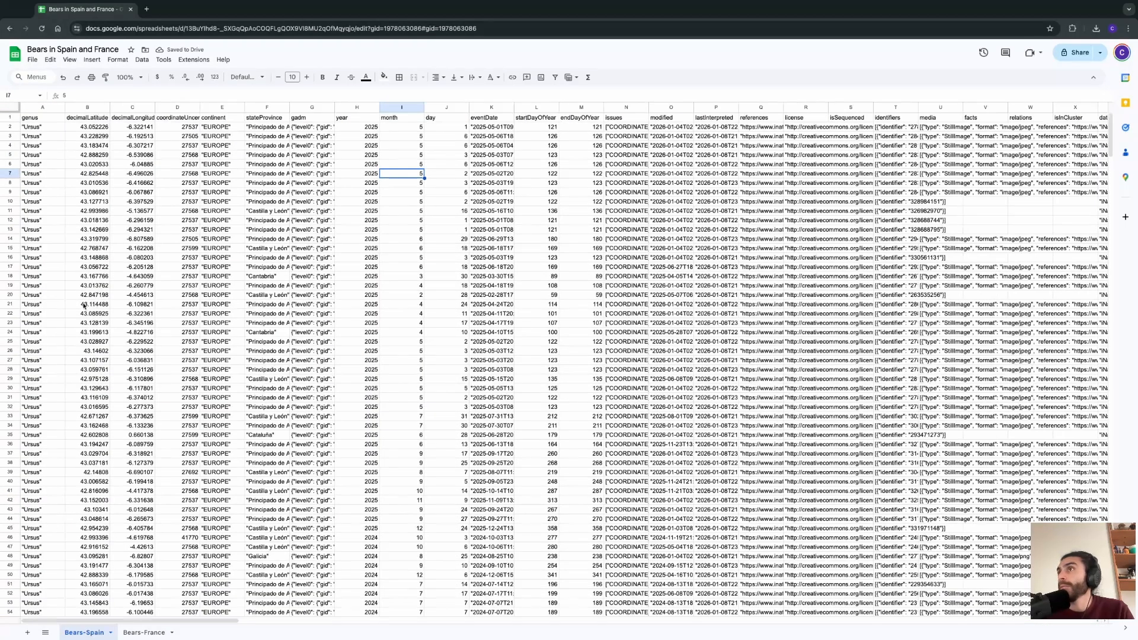
pyautogui.click(35, 230)
pyautogui.click(35, 117)
pyautogui.click(92, 121)
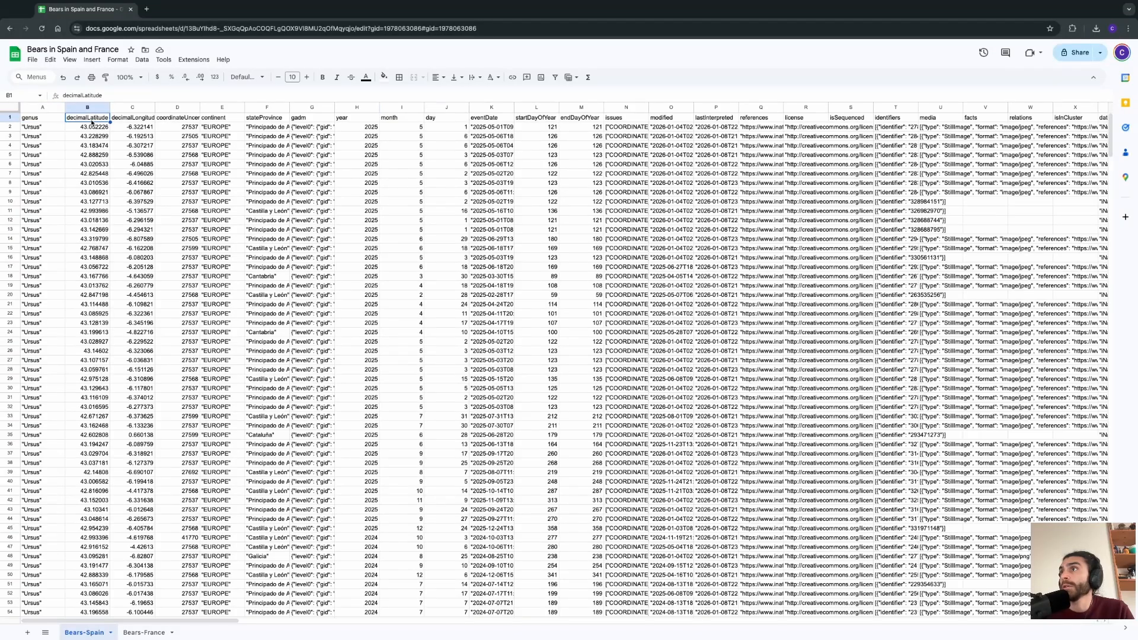
pyautogui.click(143, 122)
pyautogui.click(179, 107)
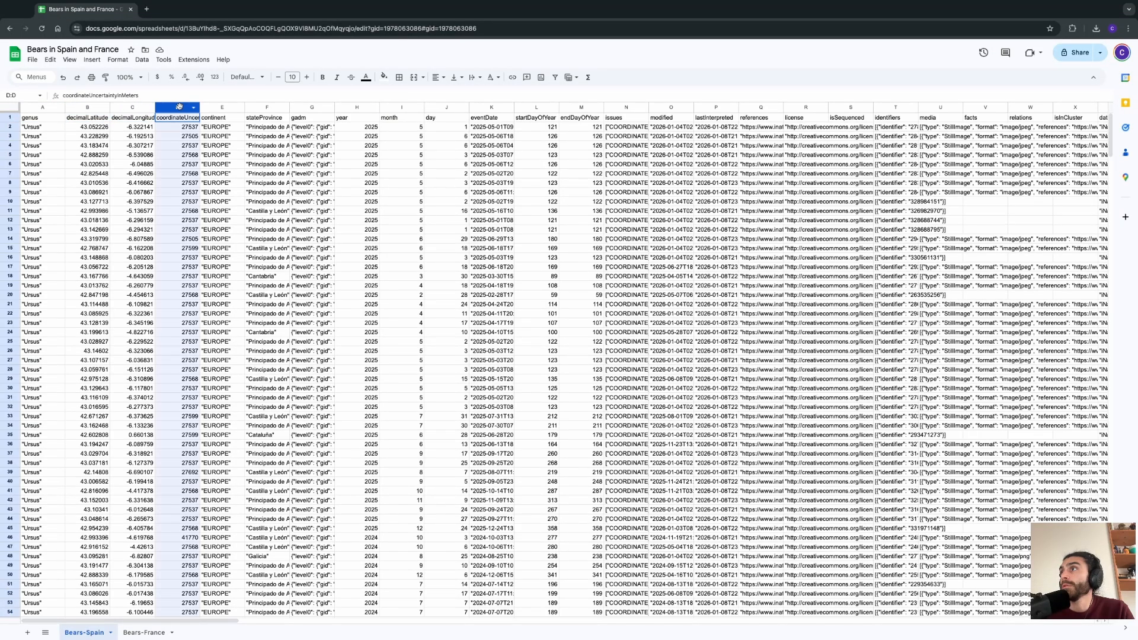
pyautogui.hotkey('ctrl', 'shift', 'Right')
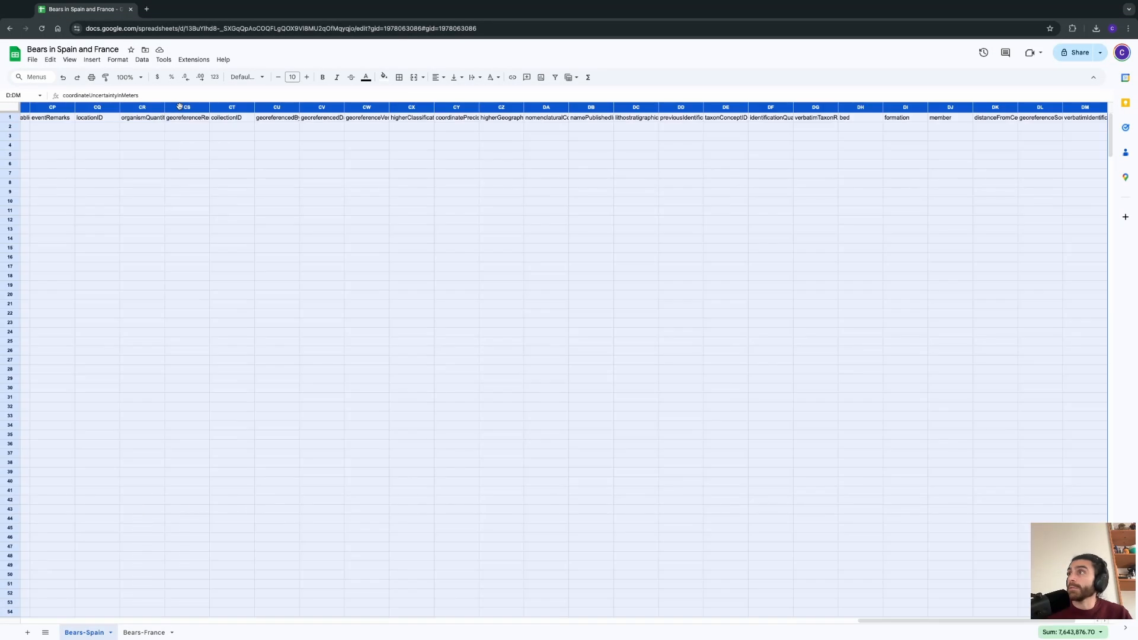
pyautogui.scroll(-1, 179, 107)
pyautogui.rightClick(180, 107)
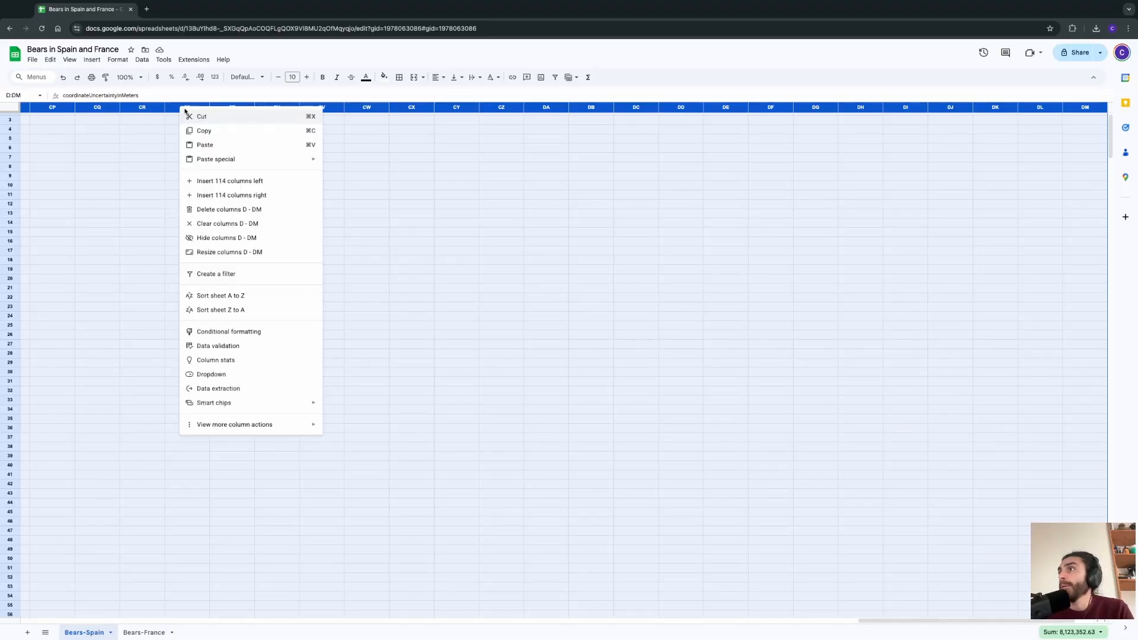
pyautogui.click(221, 209)
pyautogui.click(224, 364)
pyautogui.moveTo(177, 157); pyautogui.dragTo(190, 165)
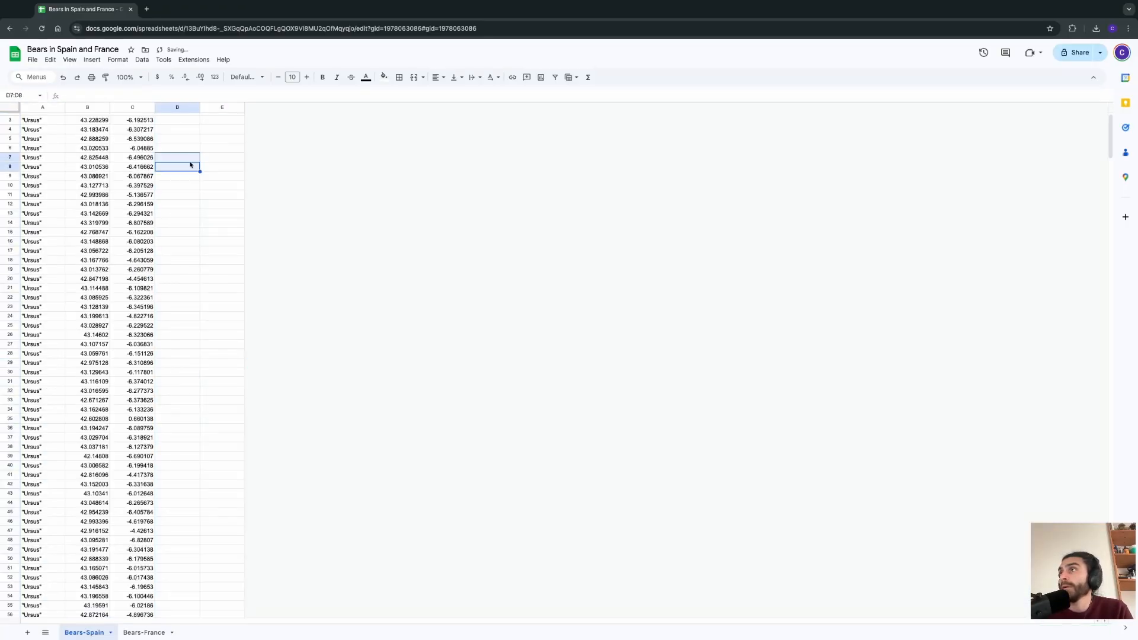
# Step: Delete the empty columns D and E from the Bears-Spain sheet
pyautogui.click(181, 110)
pyautogui.keyDown('shift'); pyautogui.click(214, 107); pyautogui.keyUp('shift')
pyautogui.rightClick(214, 108)
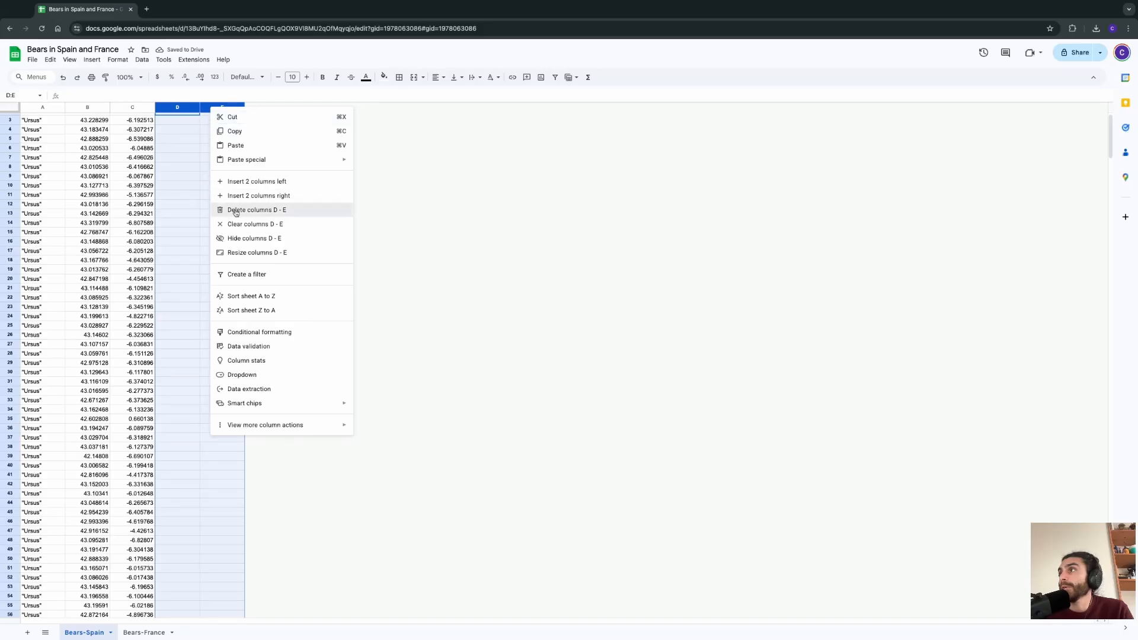
pyautogui.click(236, 210)
pyautogui.click(102, 212)
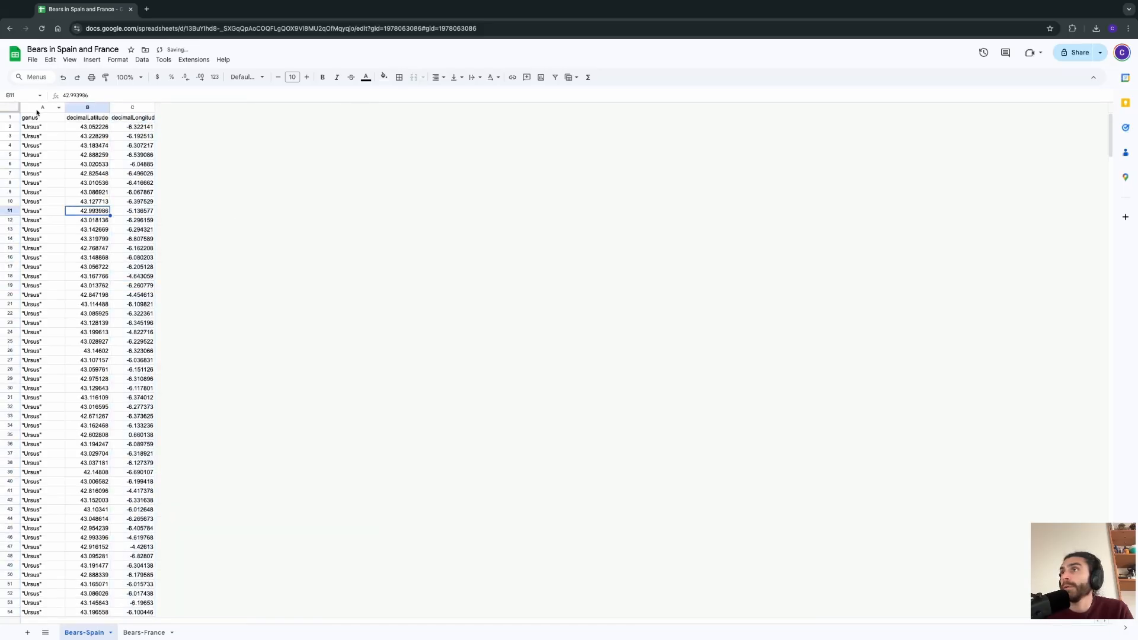
# Step: Auto-fit the genus, decimalLatitude and decimalLongitude columns to the width of their contents
pyautogui.doubleClick(65, 107)
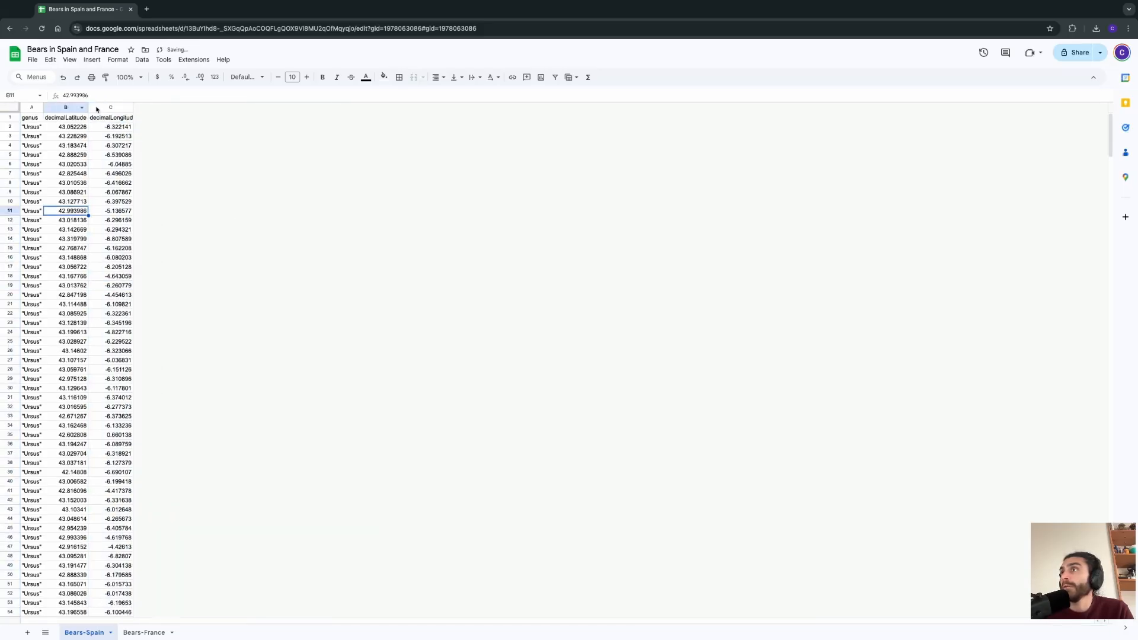
pyautogui.doubleClick(89, 108)
pyautogui.doubleClick(133, 108)
pyautogui.click(113, 155)
pyautogui.click(69, 119)
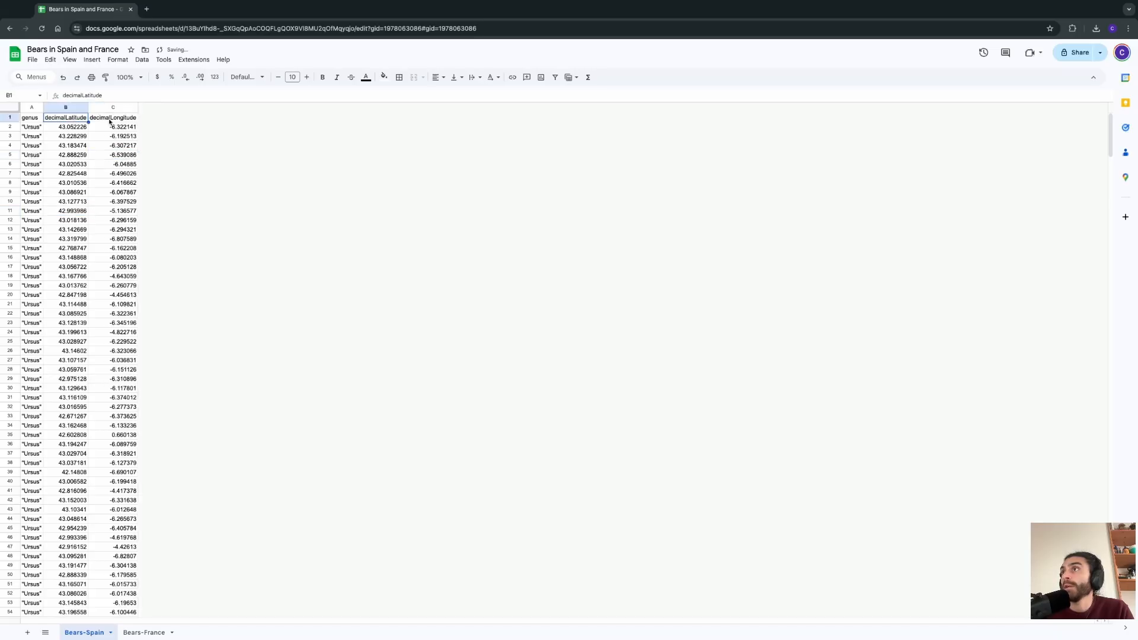
# Step: Download the cleaned Bears-Spain sheet as a comma-separated values (.csv) file
pyautogui.moveTo(31, 155); pyautogui.dragTo(47, 266)
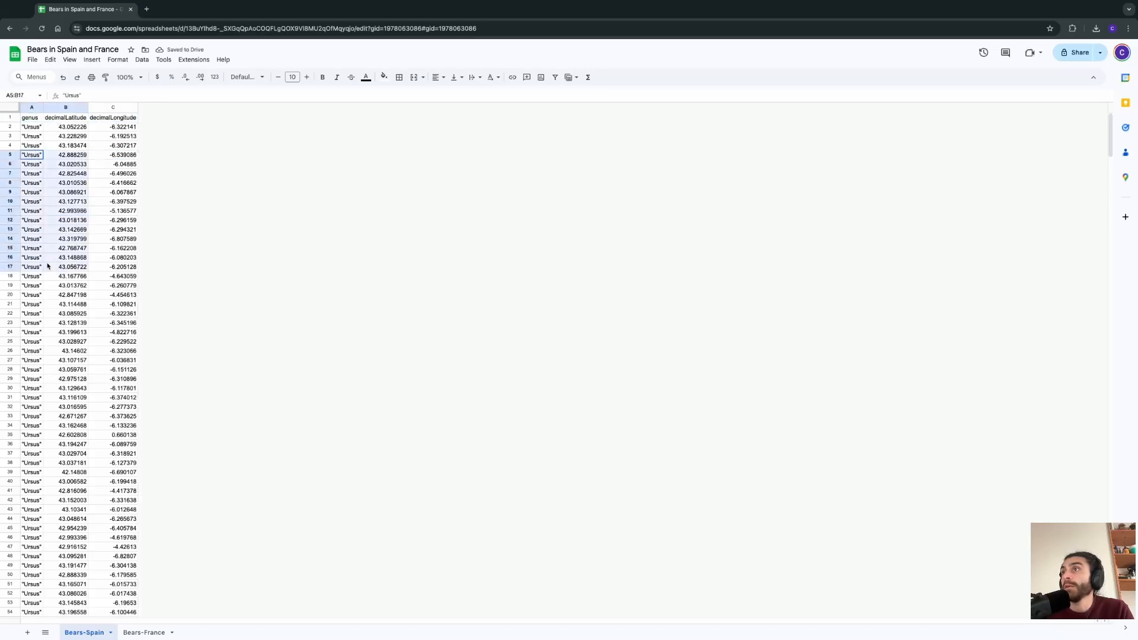
pyautogui.click(35, 266)
pyautogui.click(63, 220)
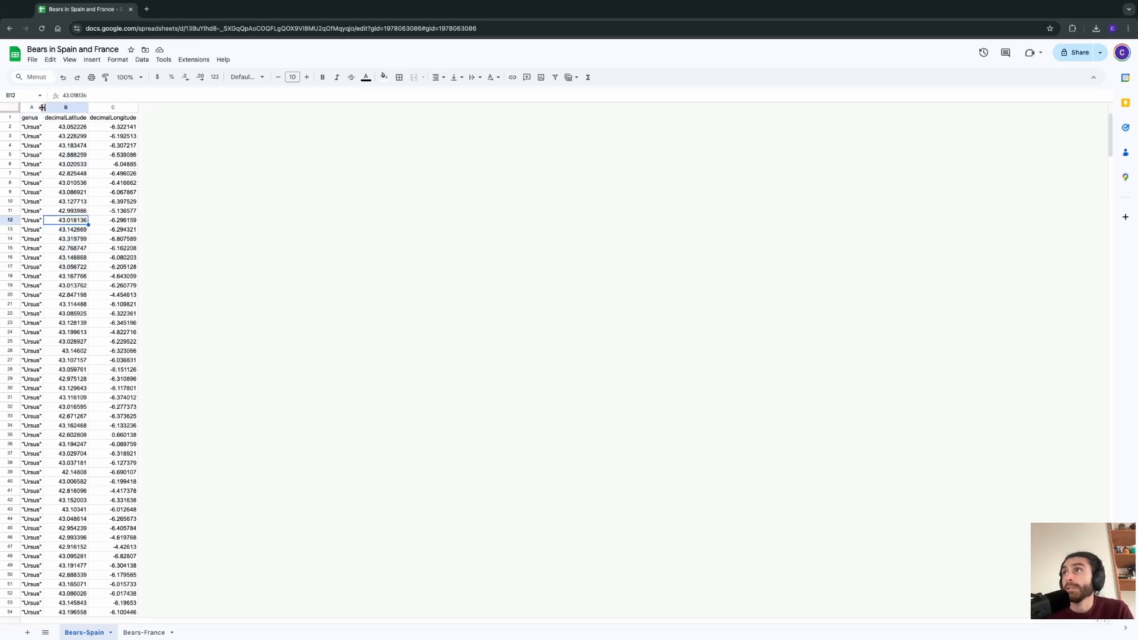
pyautogui.click(32, 60)
pyautogui.moveTo(117, 168)
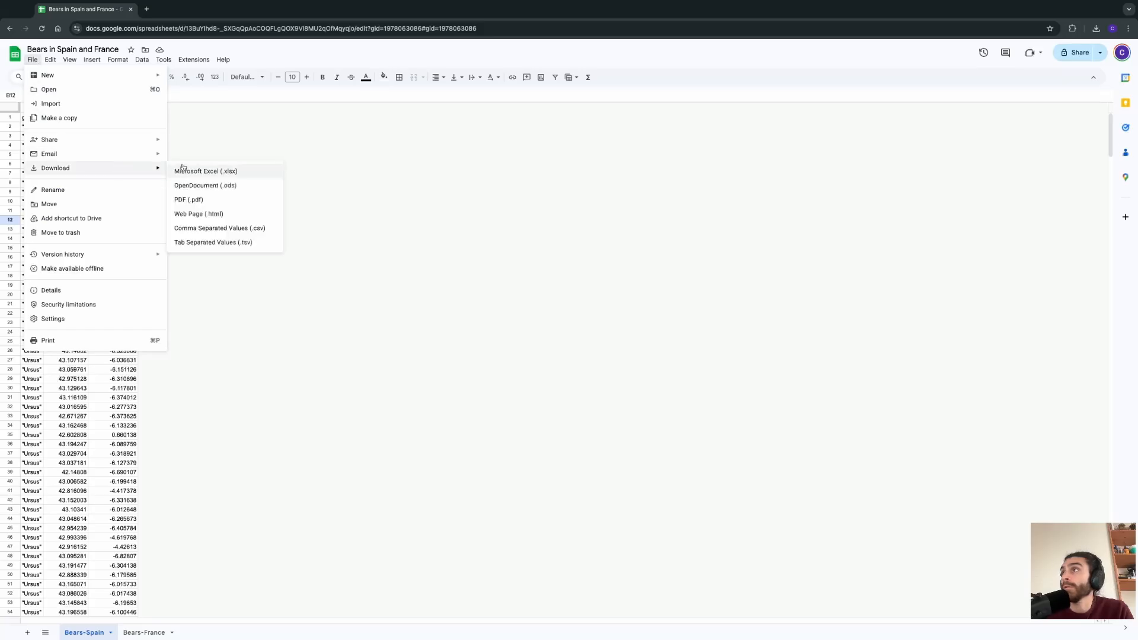
pyautogui.click(219, 228)
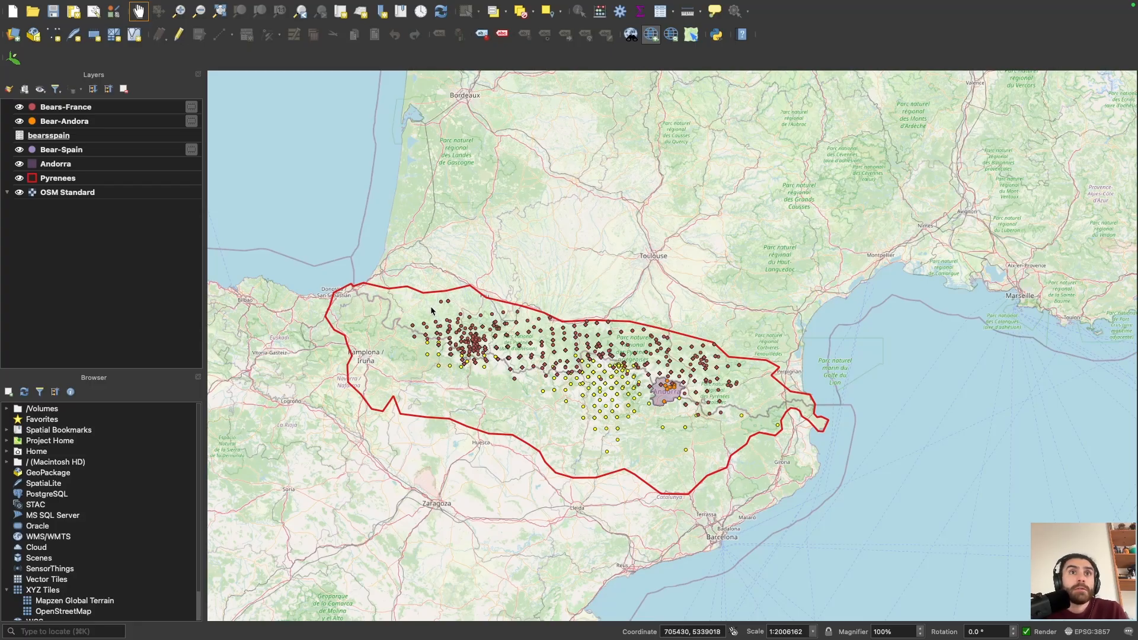
# Step: Switch to QGIS and add NewBearsSpain.csv as a delimited text point layer with X decimalLongitude, Y decimalLatitude and CRS EPSG:4326
pyautogui.moveTo(484, 339); pyautogui.dragTo(556, 347)
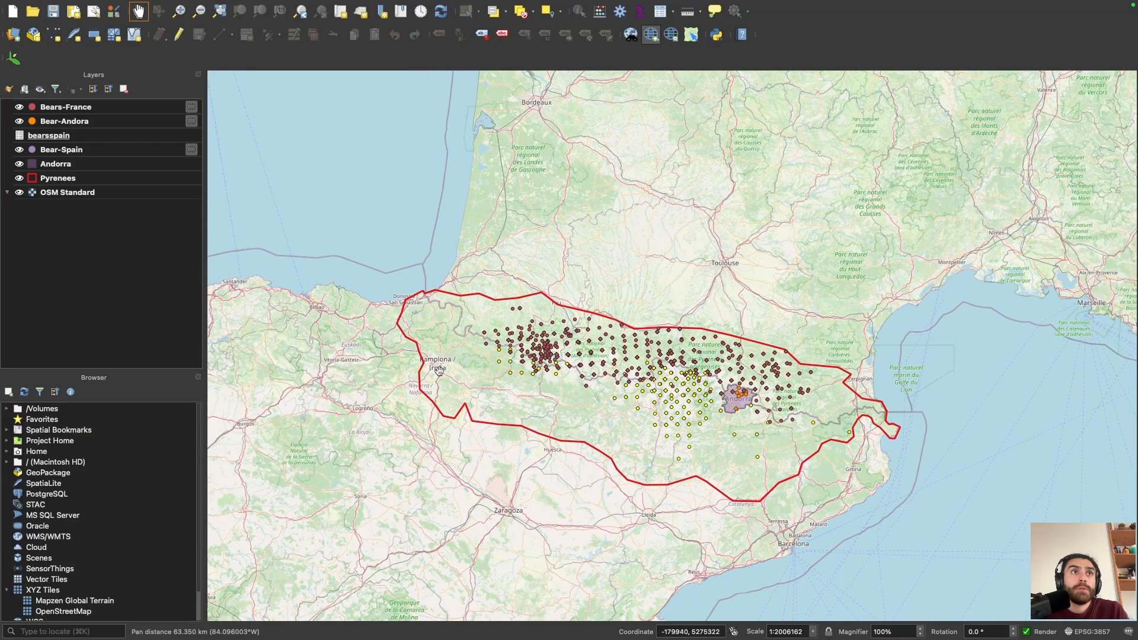
pyautogui.moveTo(552, 322); pyautogui.dragTo(482, 320)
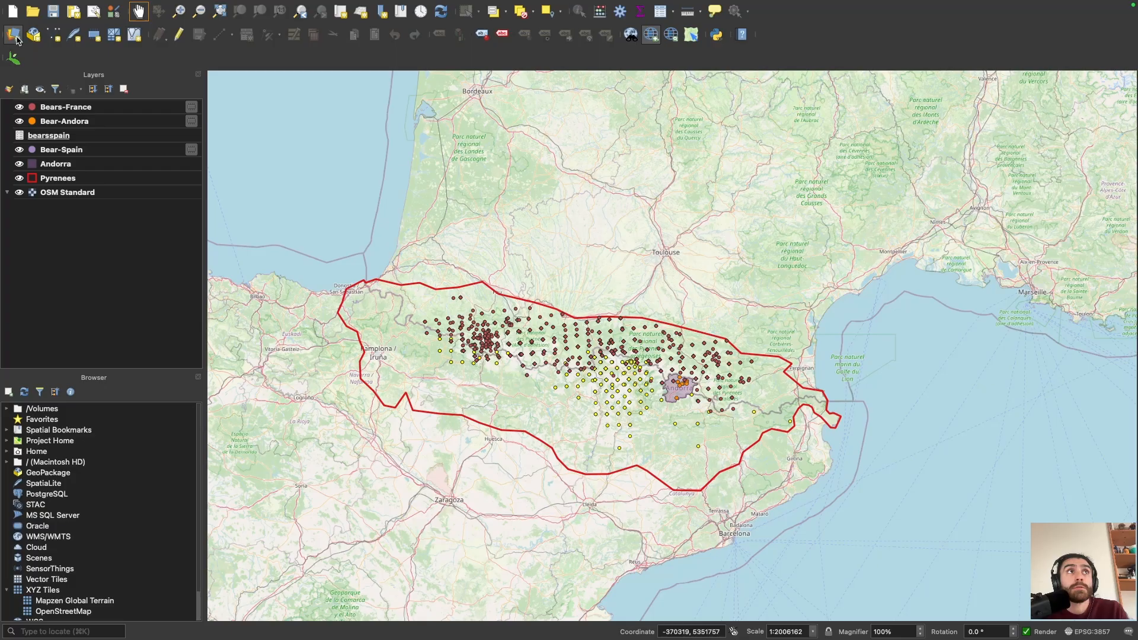
pyautogui.moveTo(593, 637); pyautogui.dragTo(369, 95)
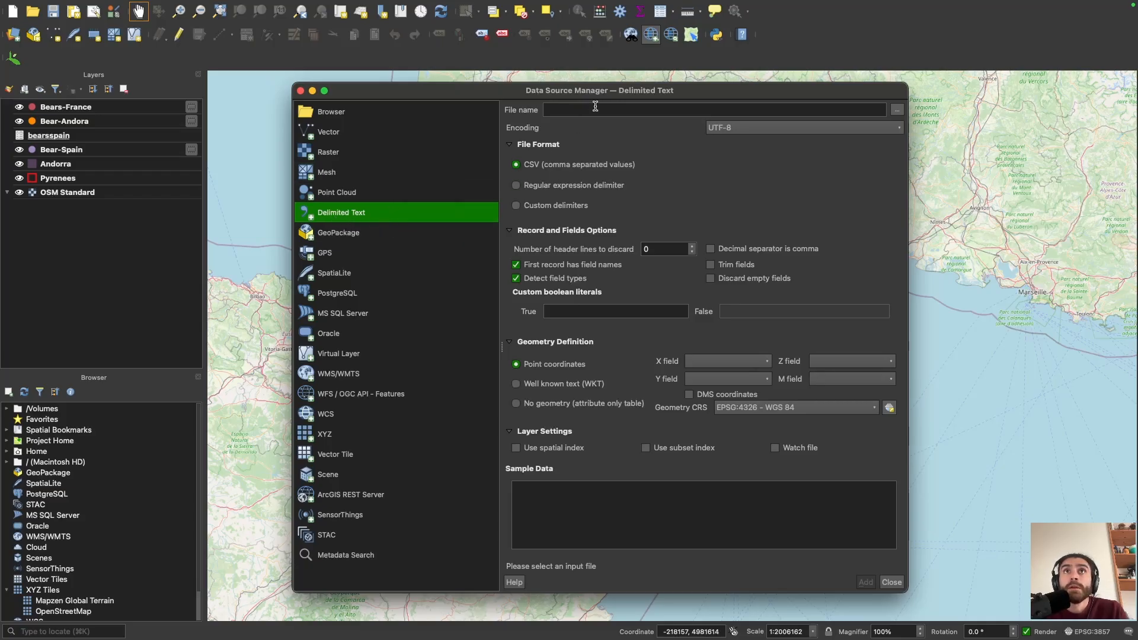
pyautogui.write('/Users/flynnc/Downloads/NewBearsSpain.csv')
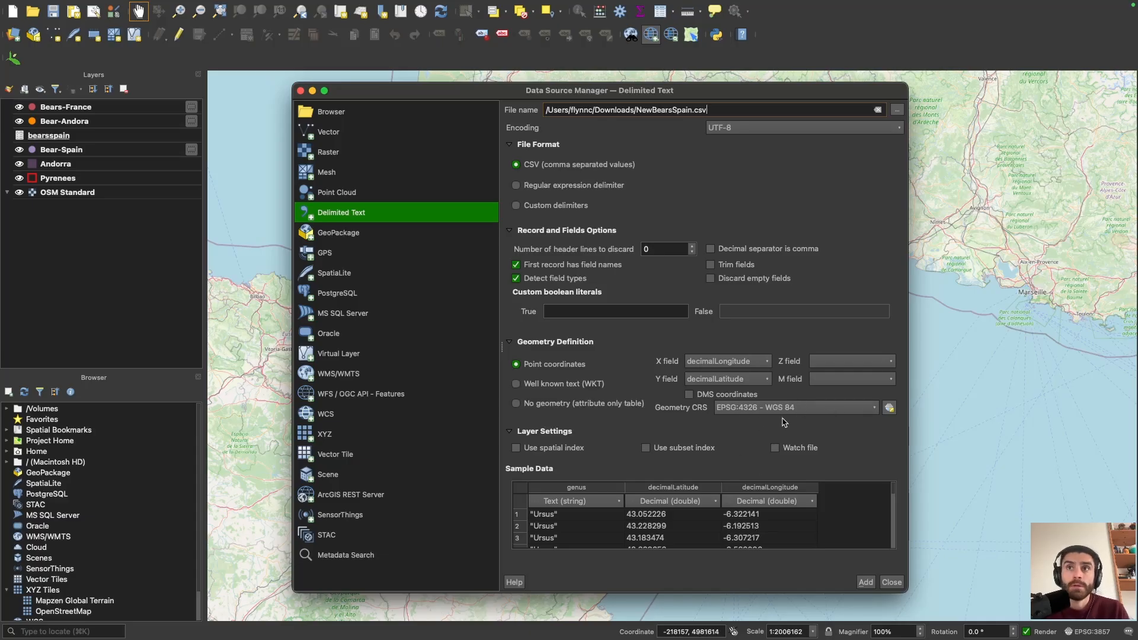
pyautogui.click(867, 583)
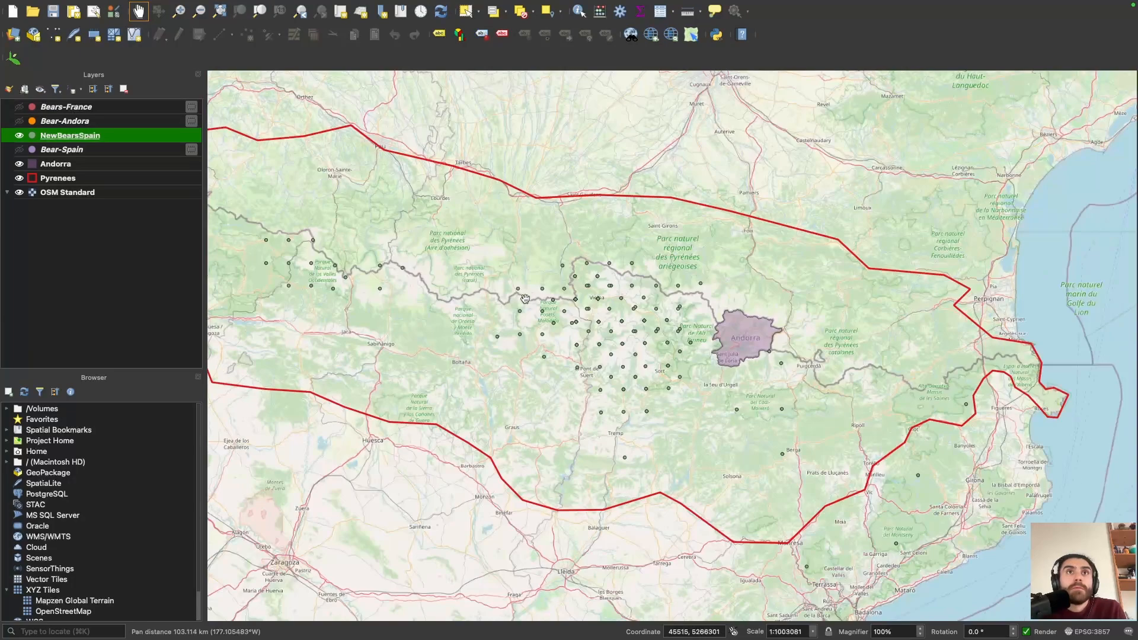
# Step: Compare the NewBearsSpain points with the older Bear-Spain points by toggling the visibility of both layers
pyautogui.scroll(-2, 483, 322)
pyautogui.moveTo(483, 322); pyautogui.dragTo(535, 329)
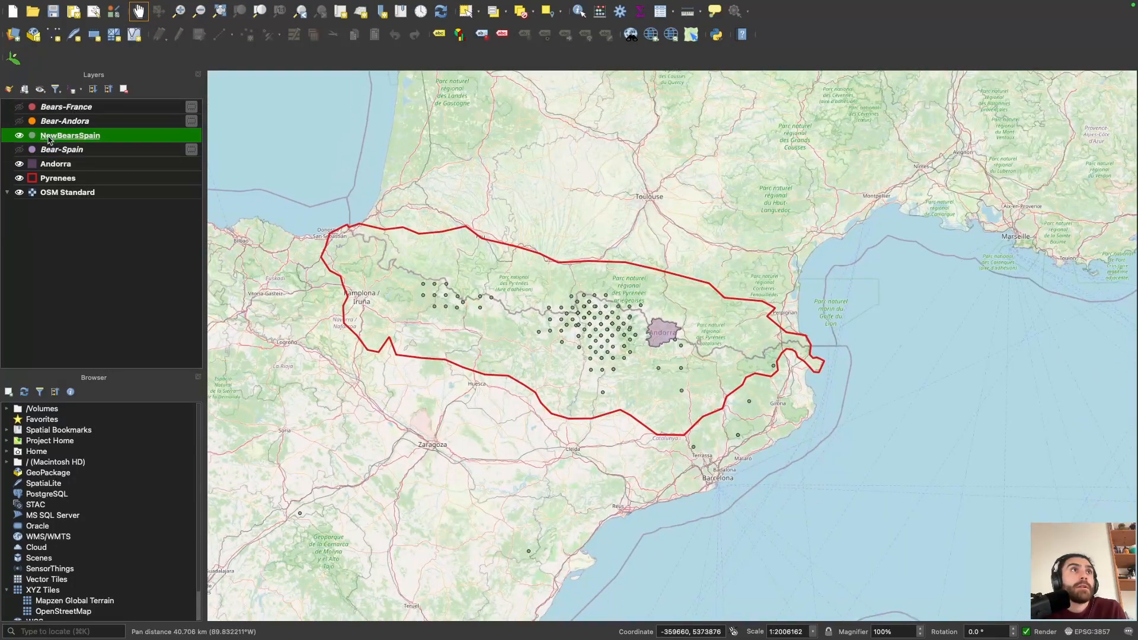
pyautogui.click(19, 151)
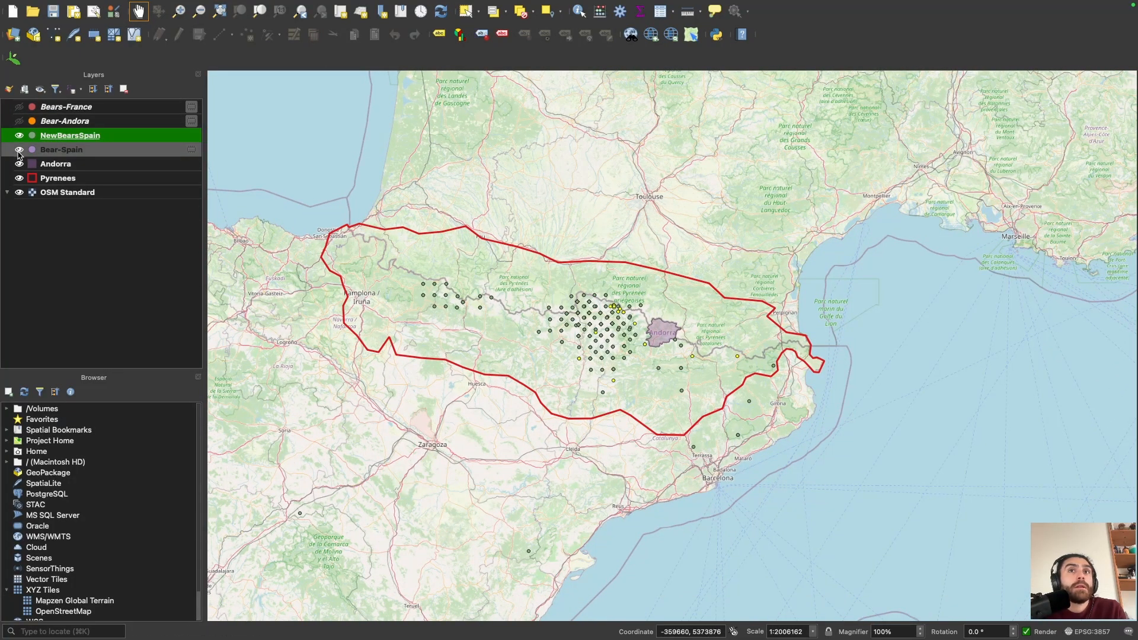
pyautogui.click(19, 150)
pyautogui.click(19, 150)
pyautogui.click(19, 136)
pyautogui.click(19, 150)
pyautogui.click(19, 151)
pyautogui.click(19, 136)
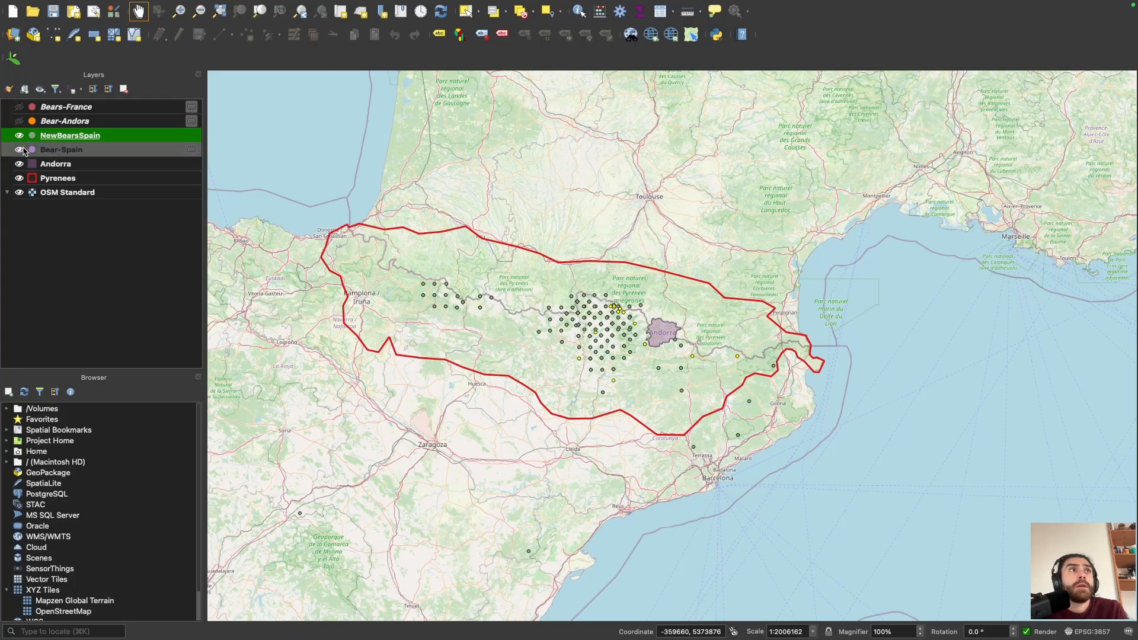
# Step: Open the Bear-Spain attribute table, replace the full selection with only the second record, and close the table
pyautogui.rightClick(33, 150)
pyautogui.click(22, 262)
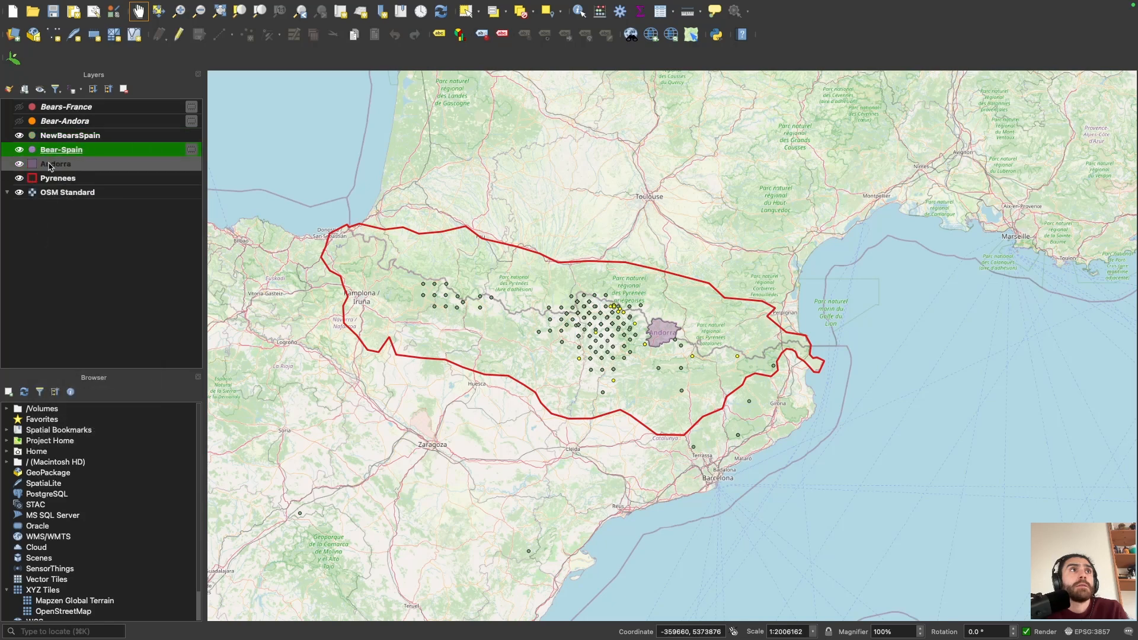
pyautogui.rightClick(62, 151)
pyautogui.click(12, 277)
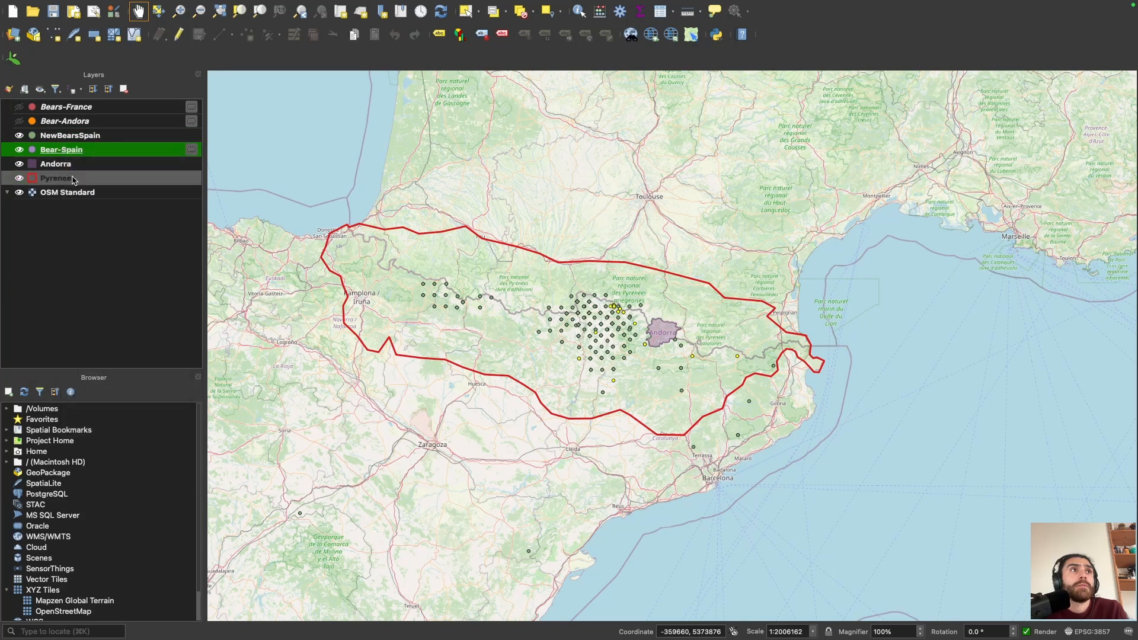
pyautogui.press('F6')
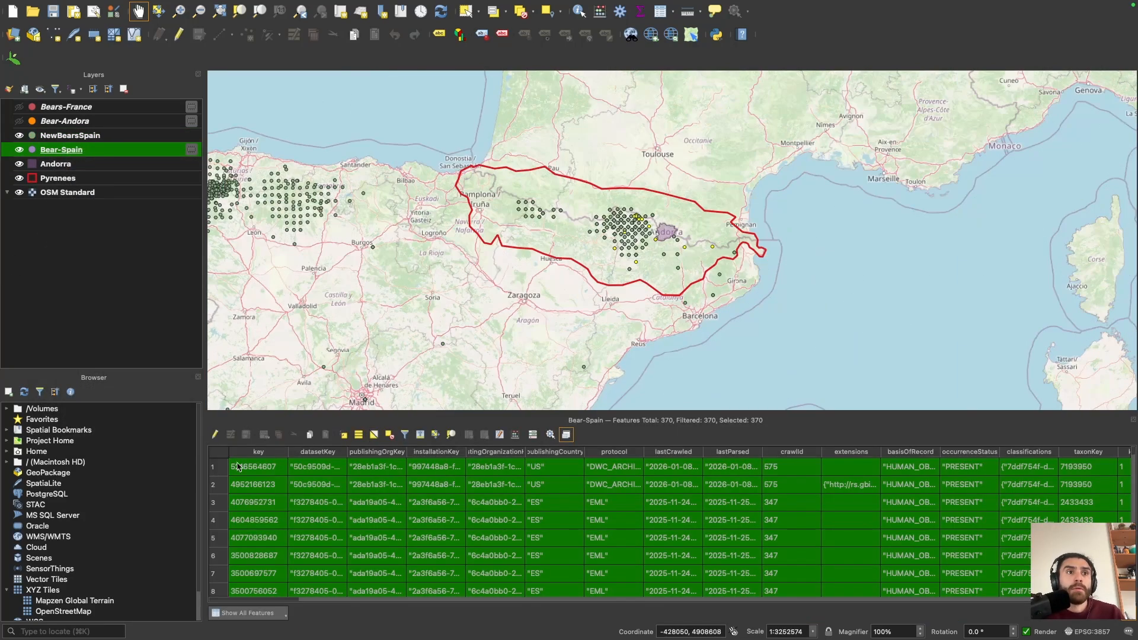
pyautogui.click(240, 486)
pyautogui.click(215, 486)
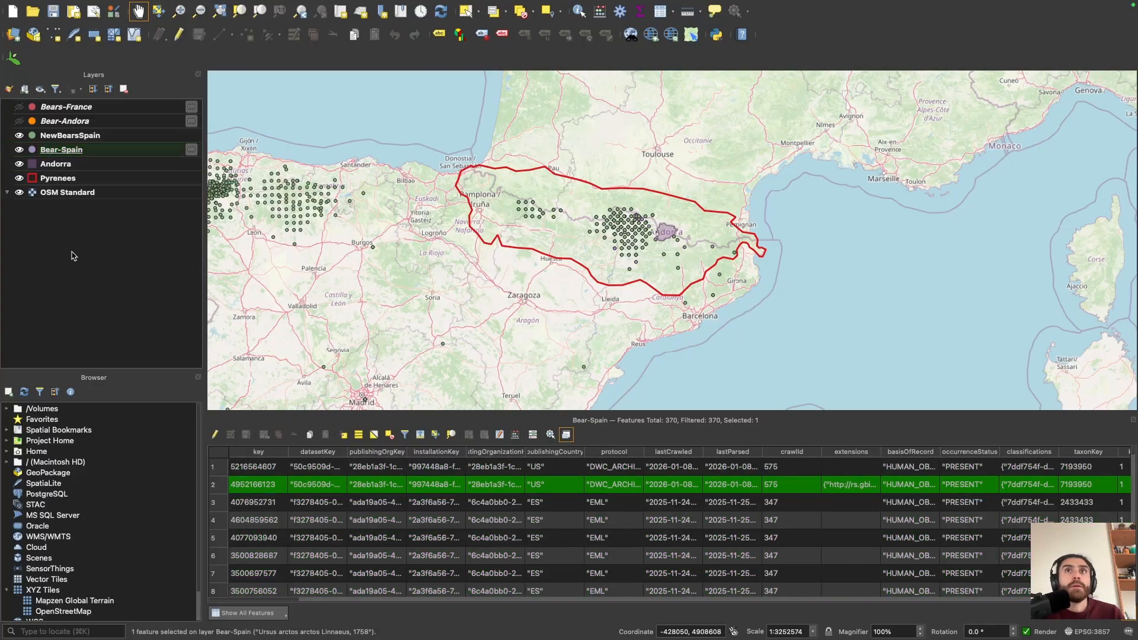
pyautogui.click(1131, 421)
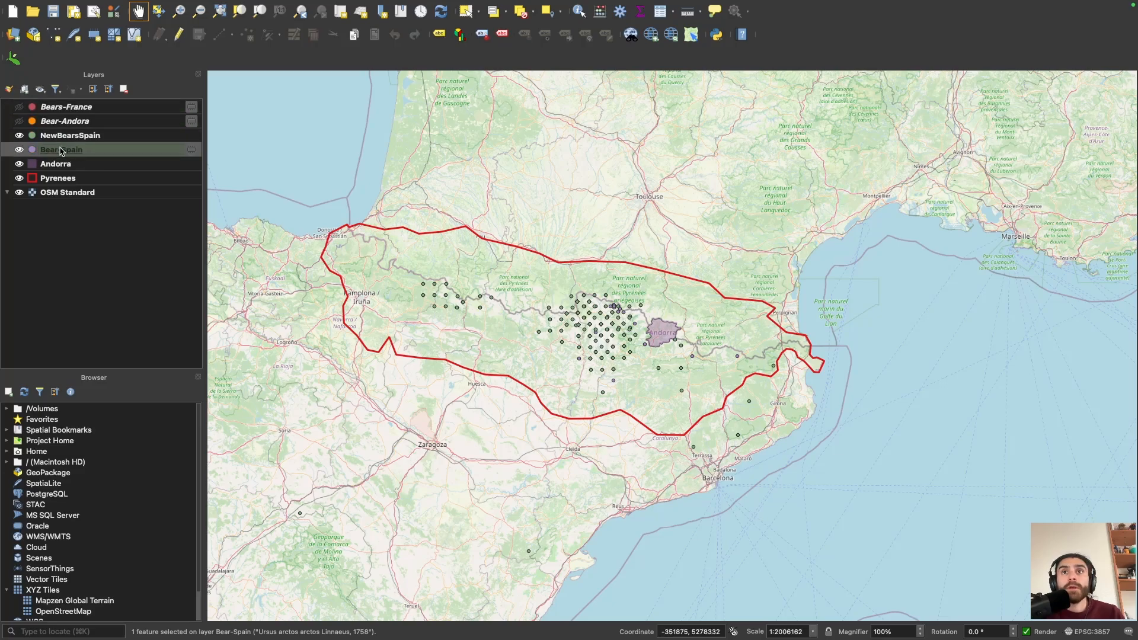
# Step: Hide the Bear-Spain layer and check how the NewBearsSpain points spread across Spain beyond the Pyrenees boundary
pyautogui.scroll(1, 645, 329)
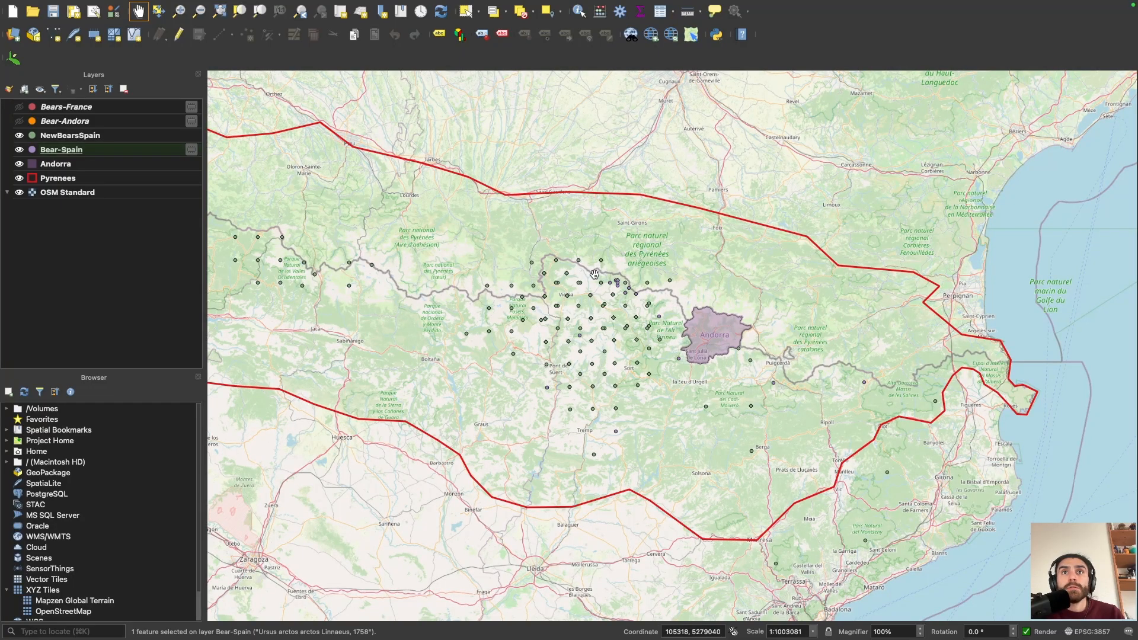
pyautogui.click(19, 149)
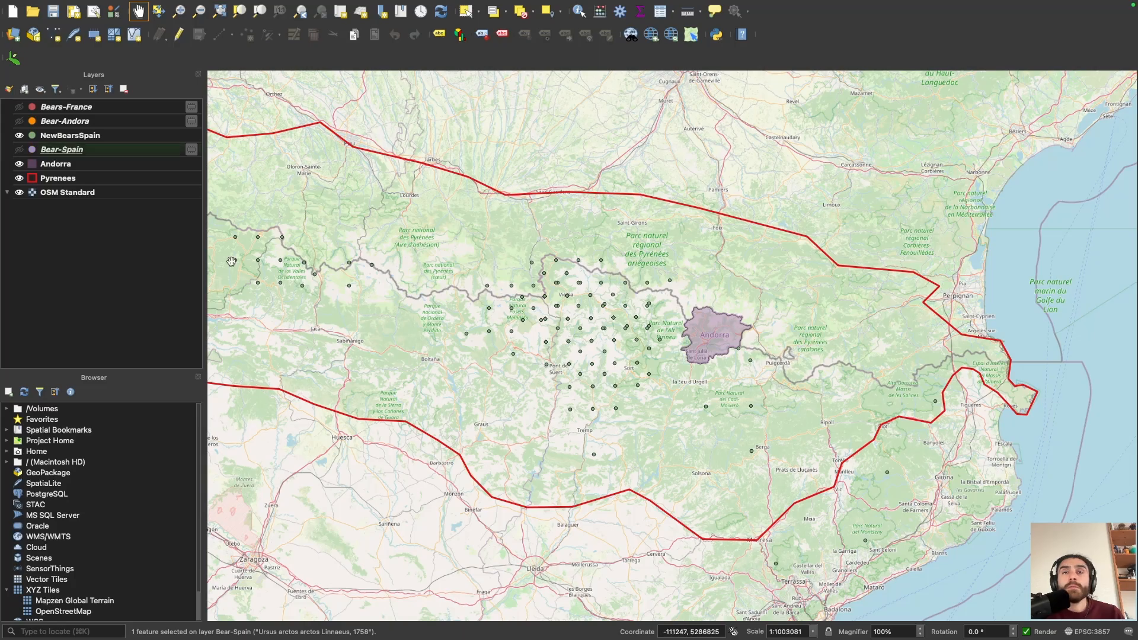
pyautogui.scroll(-1, 549, 363)
pyautogui.moveTo(549, 363); pyautogui.dragTo(596, 372)
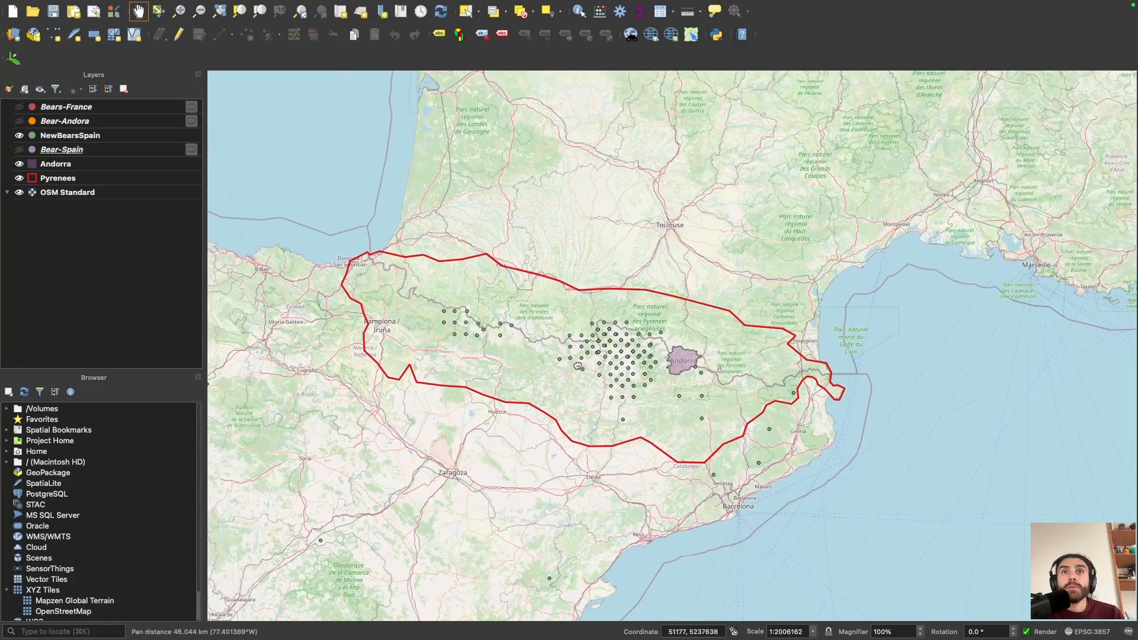
pyautogui.scroll(-1, 528, 410)
pyautogui.moveTo(393, 378); pyautogui.dragTo(544, 301)
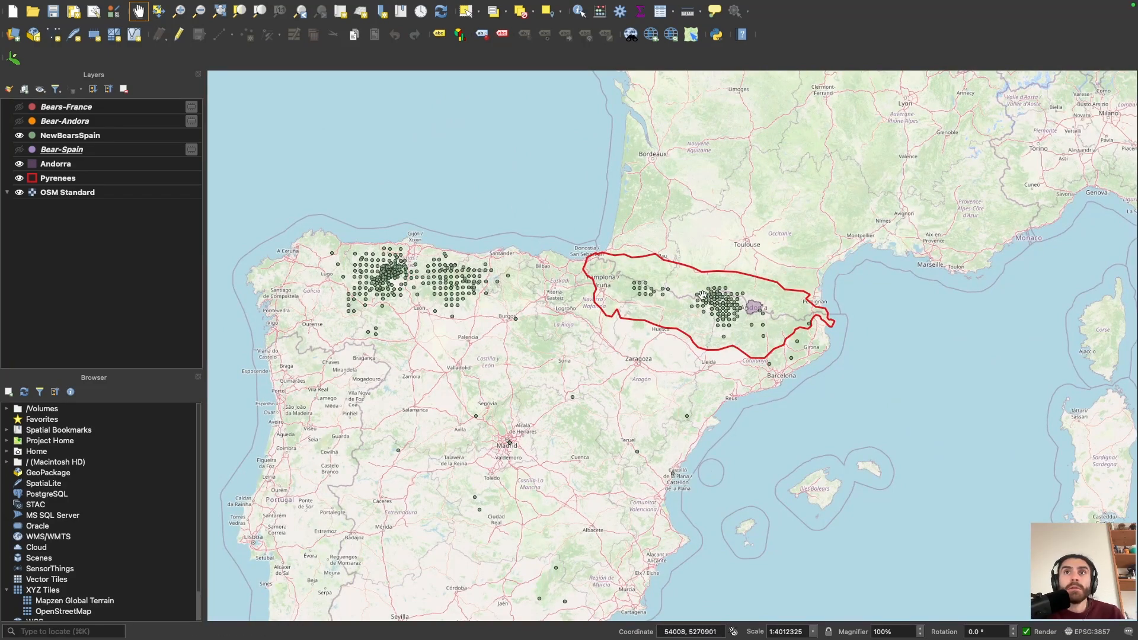
pyautogui.scroll(1, 738, 306)
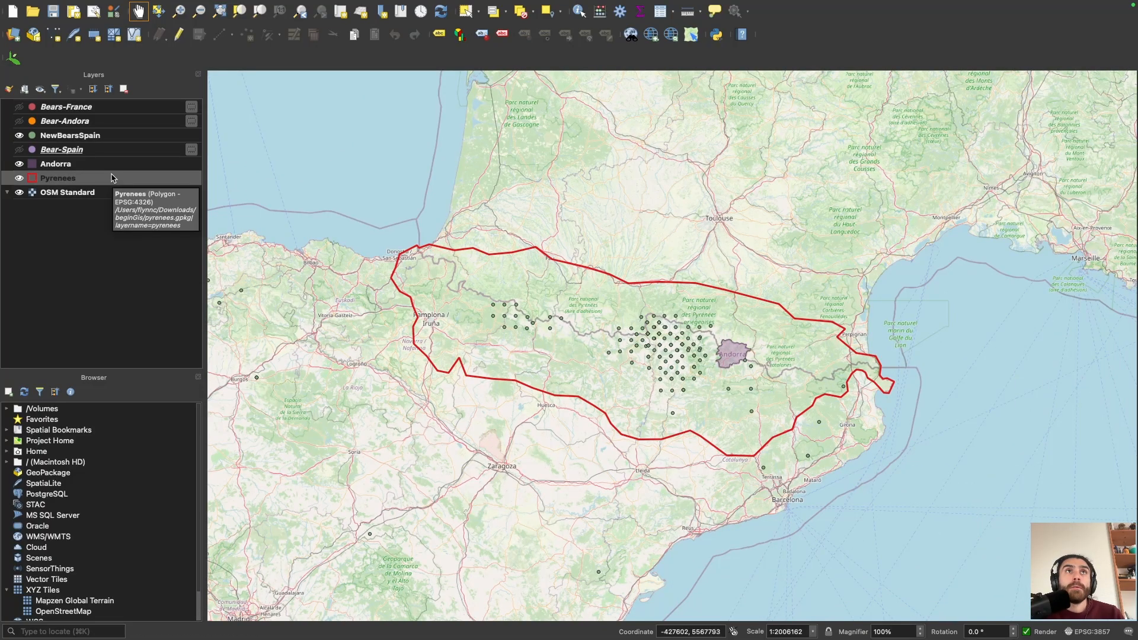
# Step: Clip the NewBearsSpain layer with the Pyrenees polygon as overlay into a temporary layer, and close the Clip tool
pyautogui.click(280, 9)
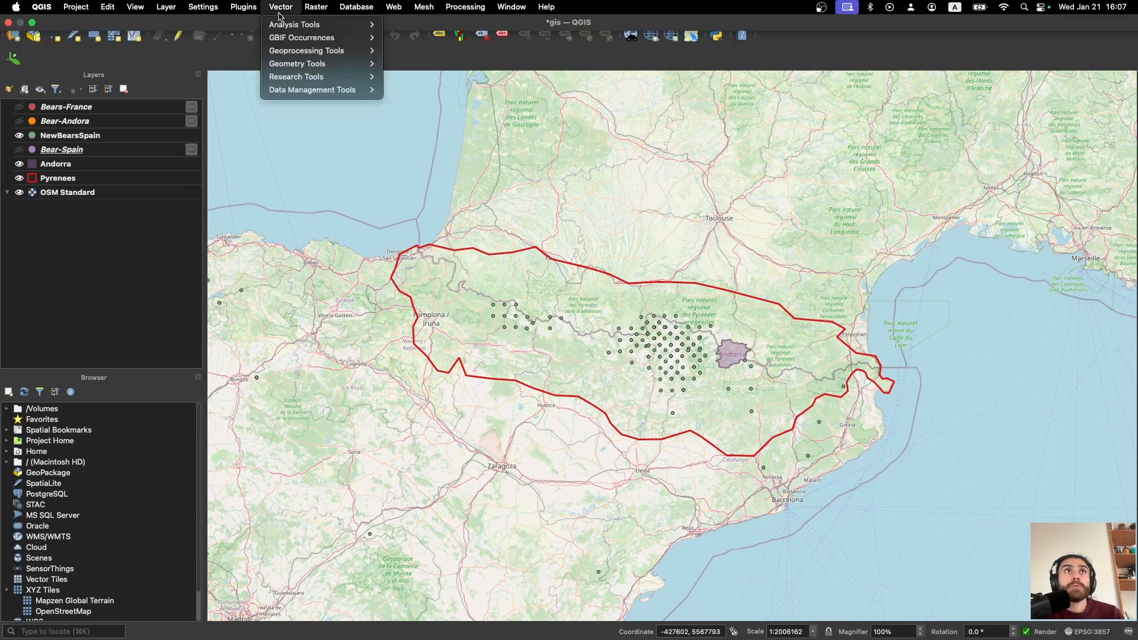
pyautogui.moveTo(341, 51)
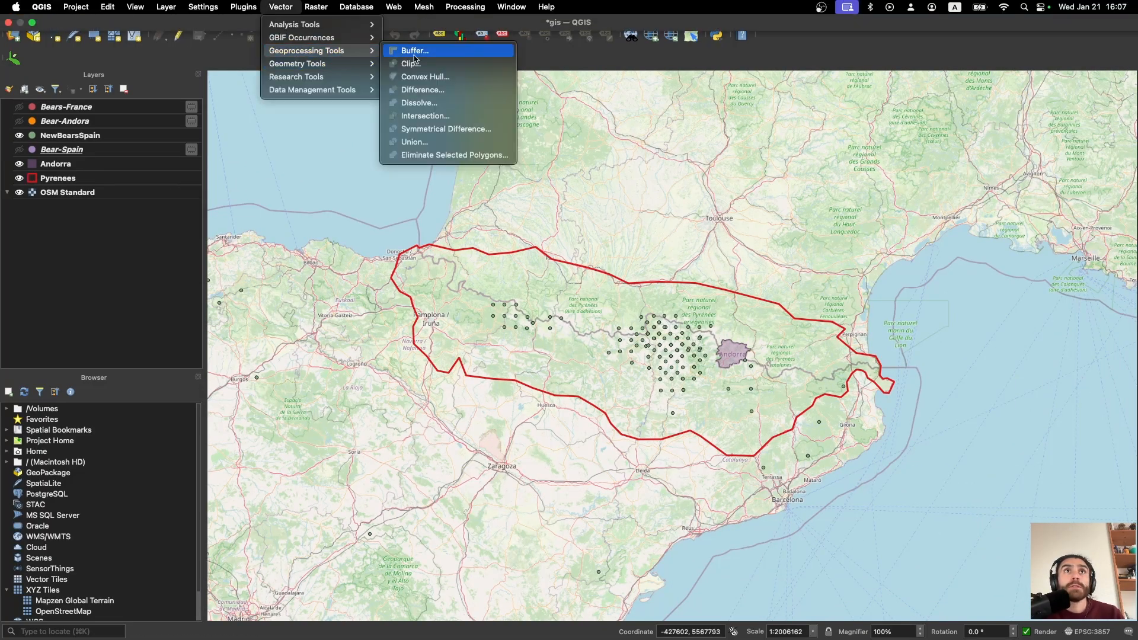
pyautogui.click(430, 64)
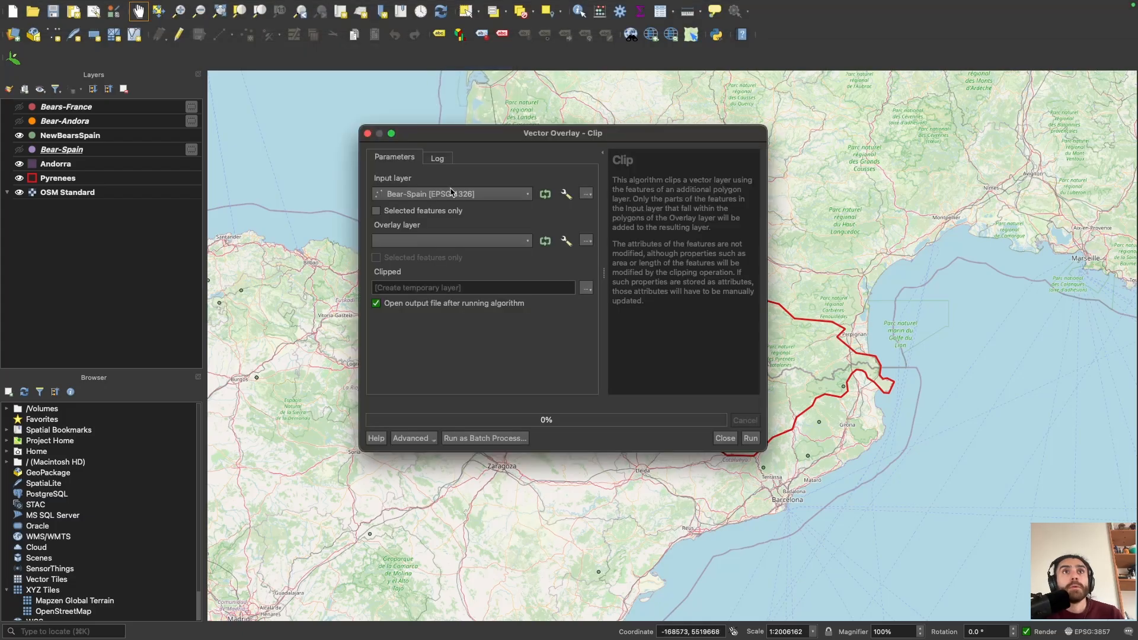
pyautogui.click(451, 193)
pyautogui.click(451, 219)
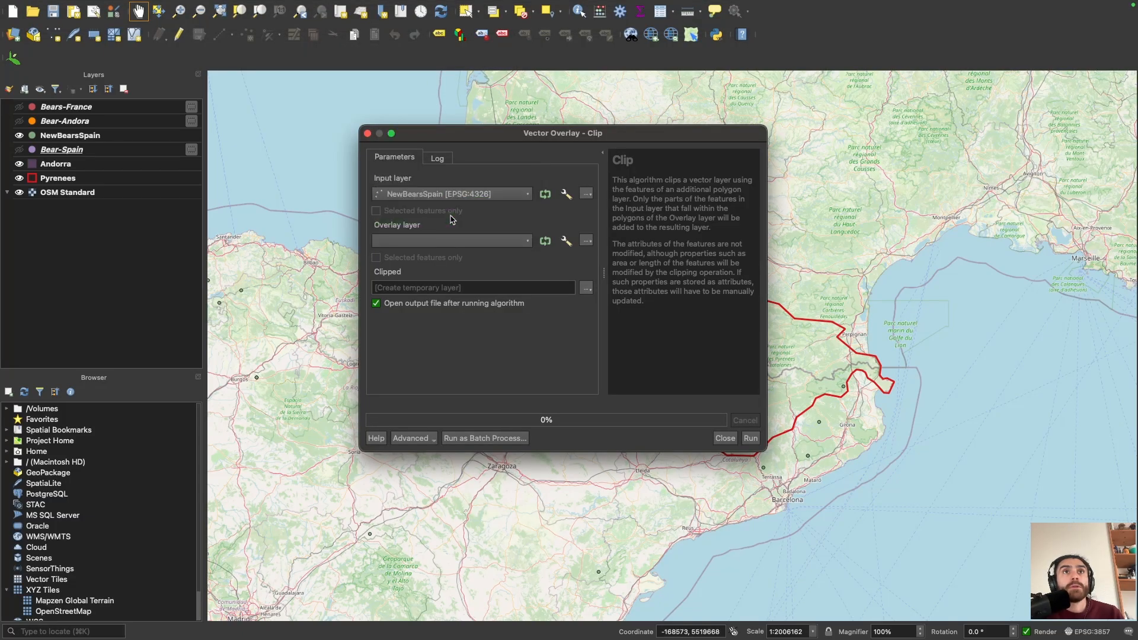
pyautogui.click(451, 241)
pyautogui.click(452, 255)
pyautogui.click(750, 439)
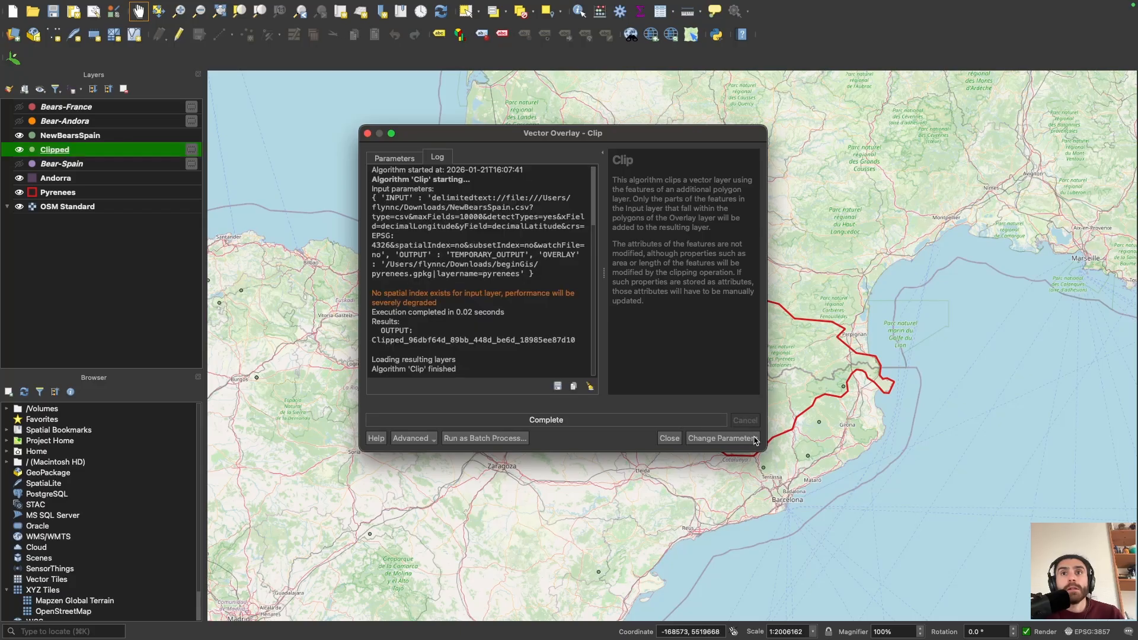
pyautogui.click(668, 439)
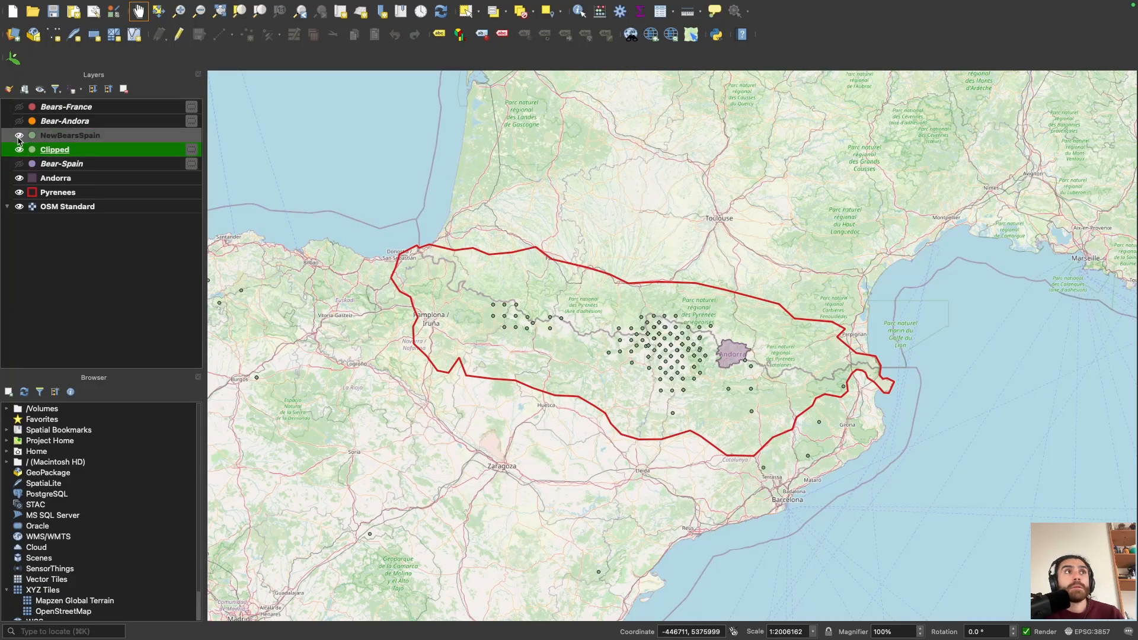
# Step: Examine the clipped Spanish bear points against the Pyrenees boundary and around Andorra
pyautogui.scroll(-1, 405, 326)
pyautogui.moveTo(380, 385); pyautogui.dragTo(469, 382)
pyautogui.scroll(1, 584, 345)
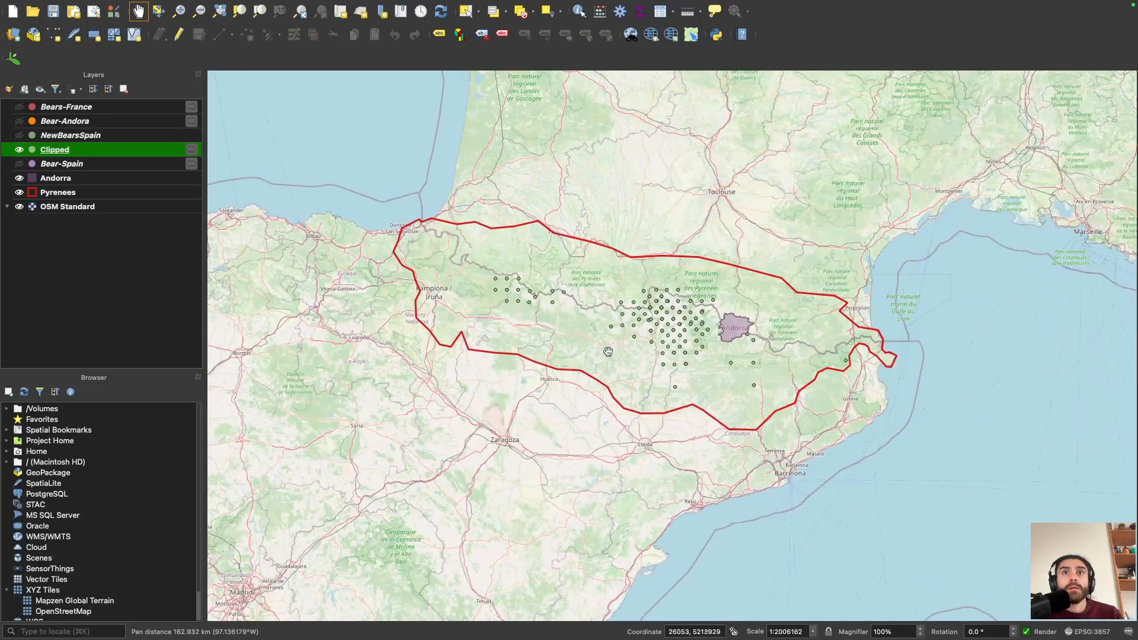
pyautogui.moveTo(609, 342); pyautogui.dragTo(527, 375)
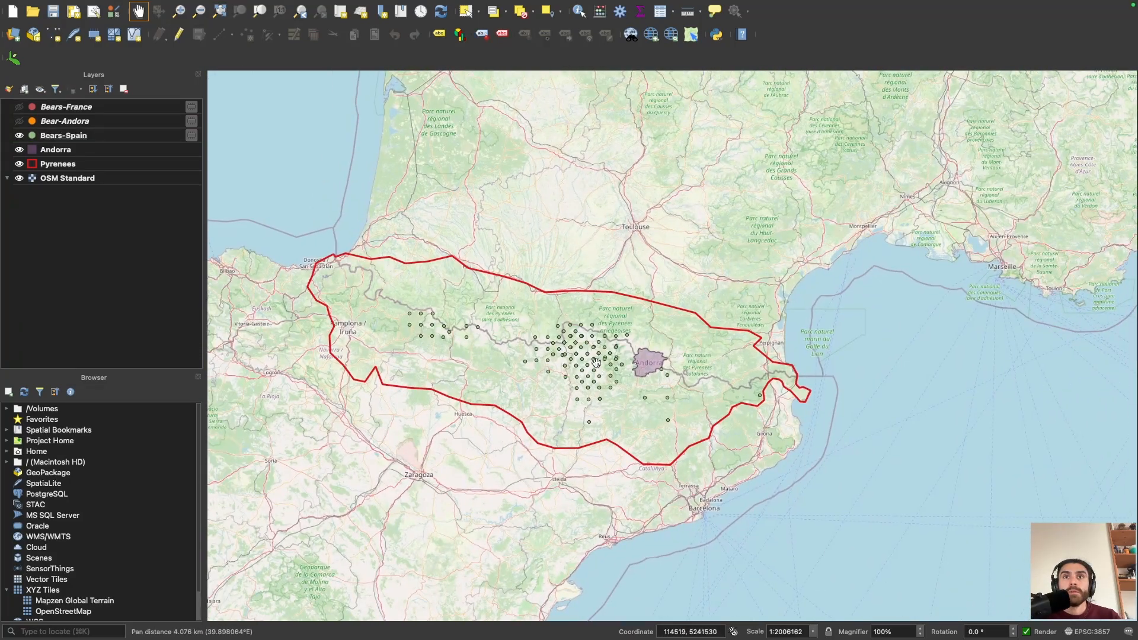
pyautogui.scroll(1, 594, 365)
pyautogui.moveTo(533, 372); pyautogui.dragTo(624, 364)
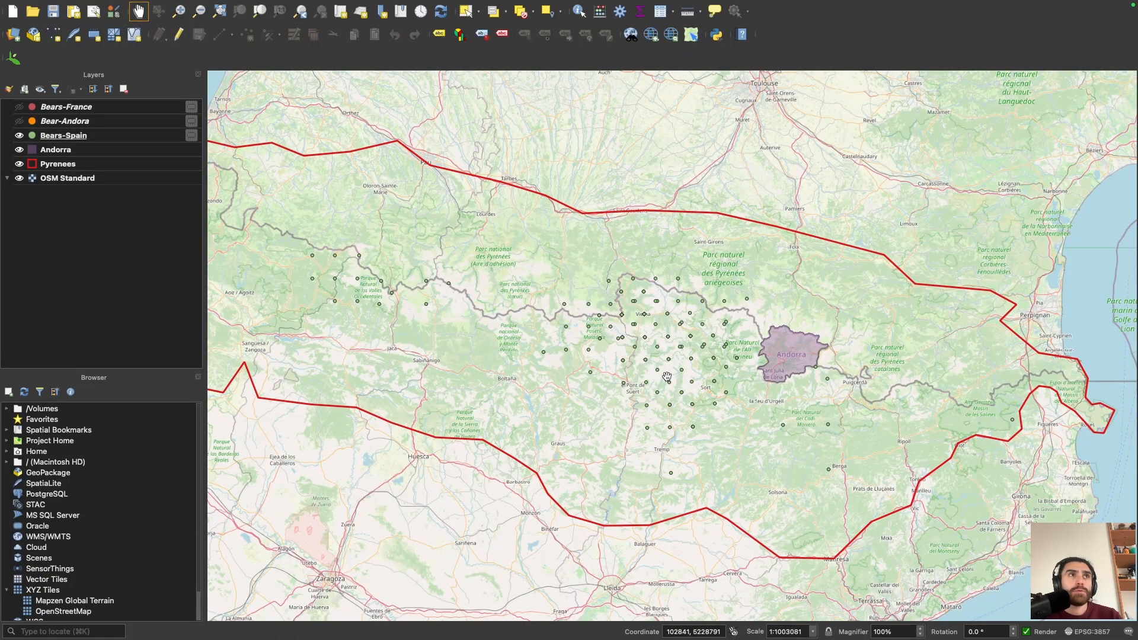
# Step: Open the Bears-Spain attribute table, look through its genus and coordinate records from first to last, and close the table
pyautogui.moveTo(666, 377); pyautogui.dragTo(642, 355)
pyautogui.scroll(2, 727, 358)
pyautogui.scroll(-3, 727, 358)
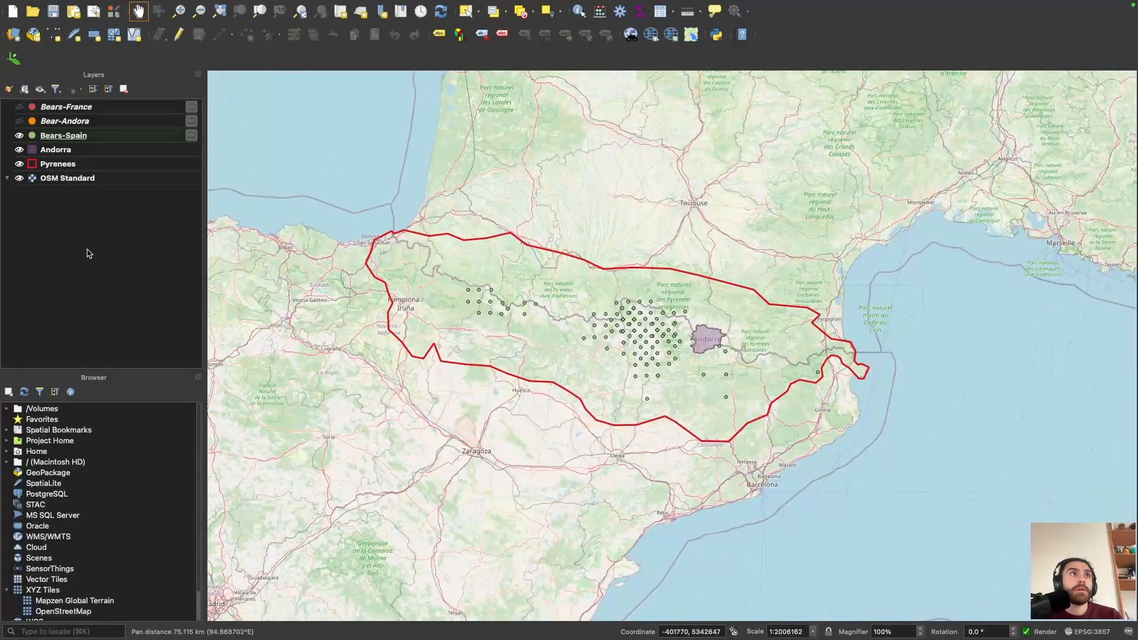
pyautogui.click(65, 136)
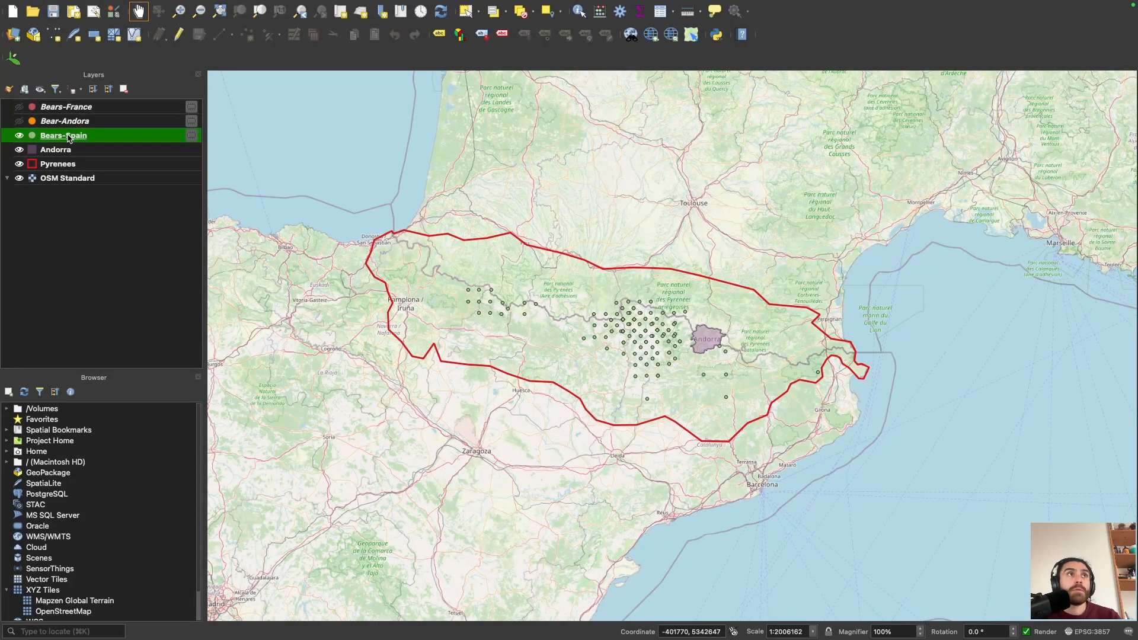
pyautogui.rightClick(69, 138)
pyautogui.click(29, 246)
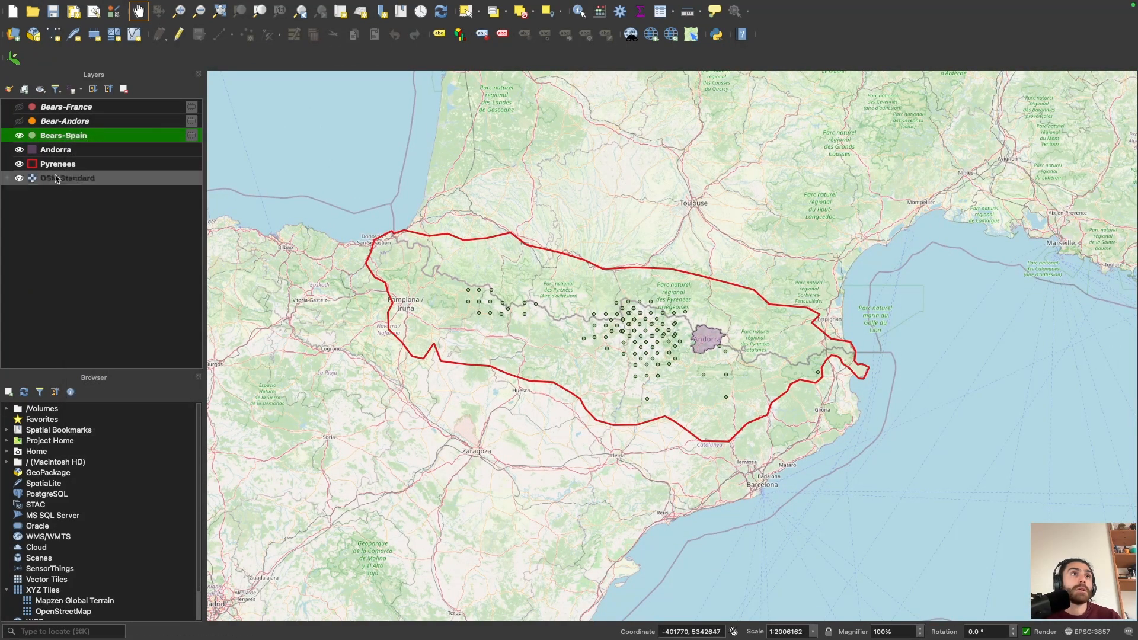
pyautogui.rightClick(61, 139)
pyautogui.click(103, 297)
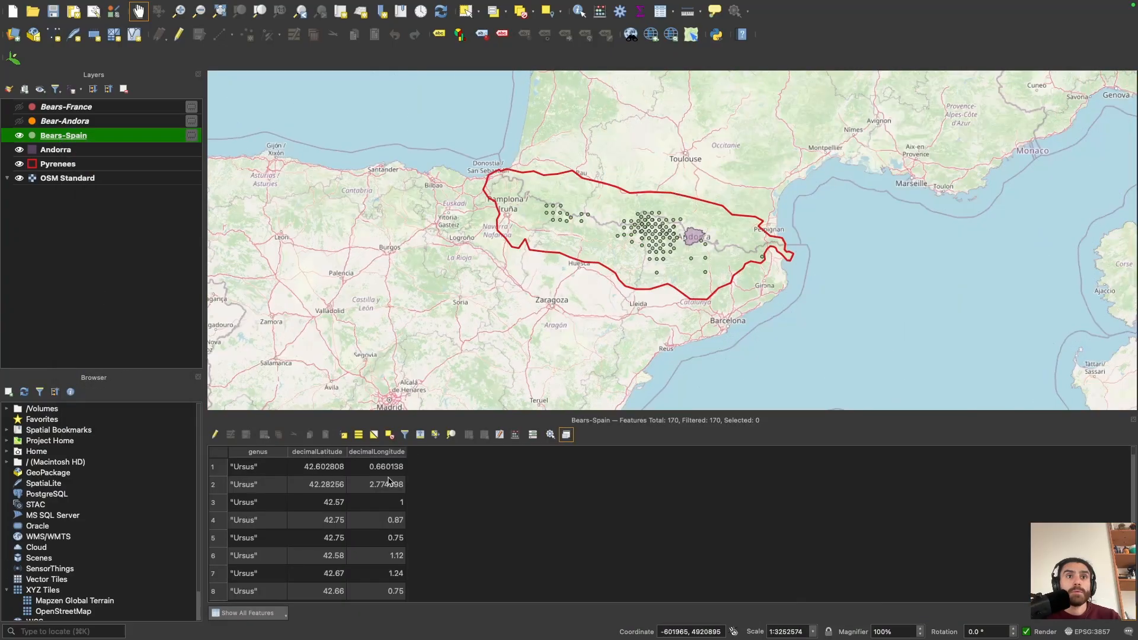
pyautogui.scroll(-6, 349, 545)
pyautogui.scroll(-20, 348, 546)
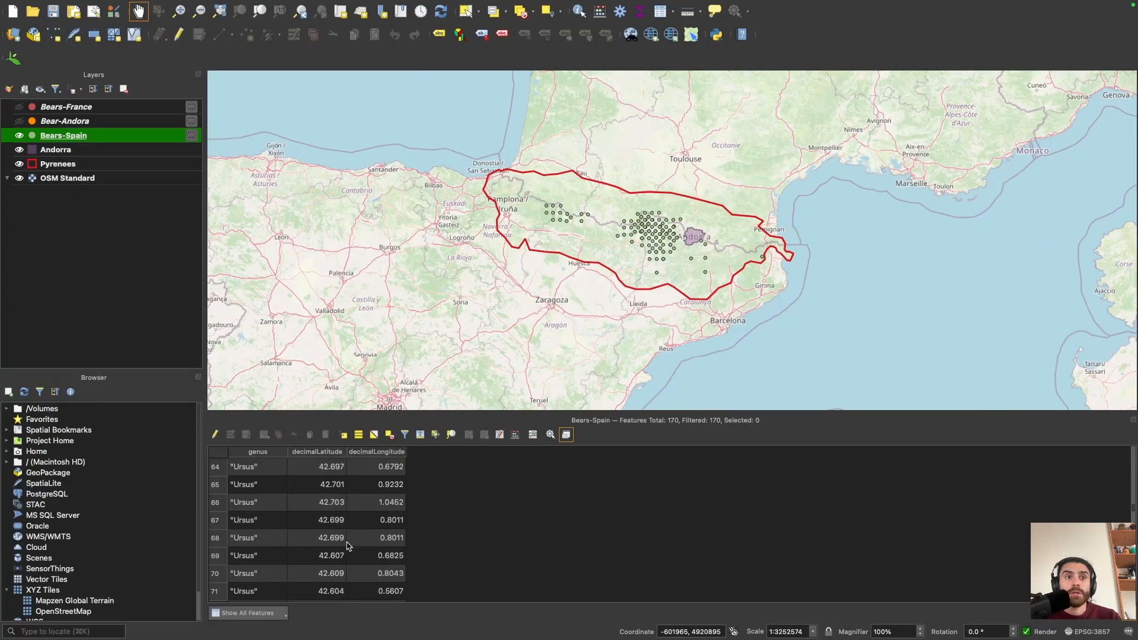
pyautogui.scroll(-5, 347, 546)
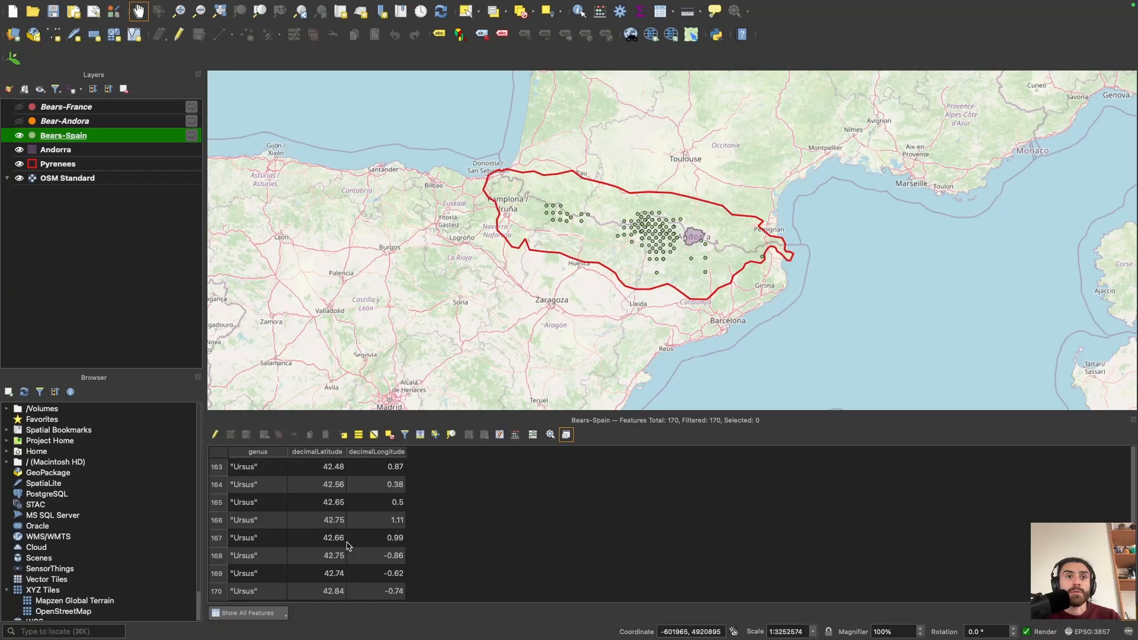
pyautogui.scroll(20, 347, 546)
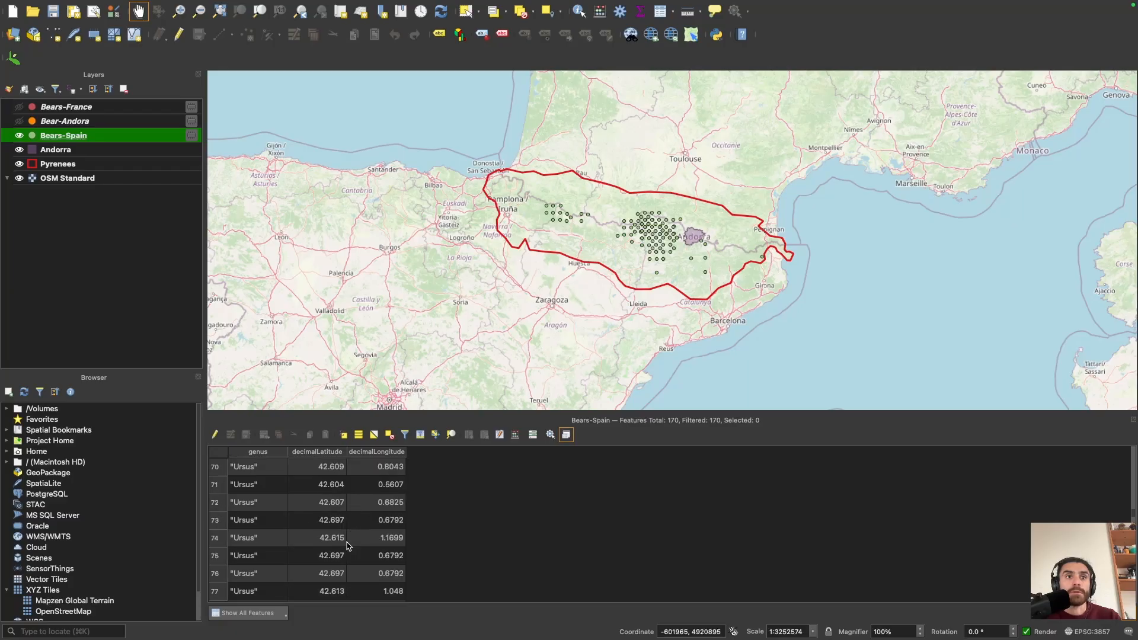
pyautogui.scroll(10, 348, 546)
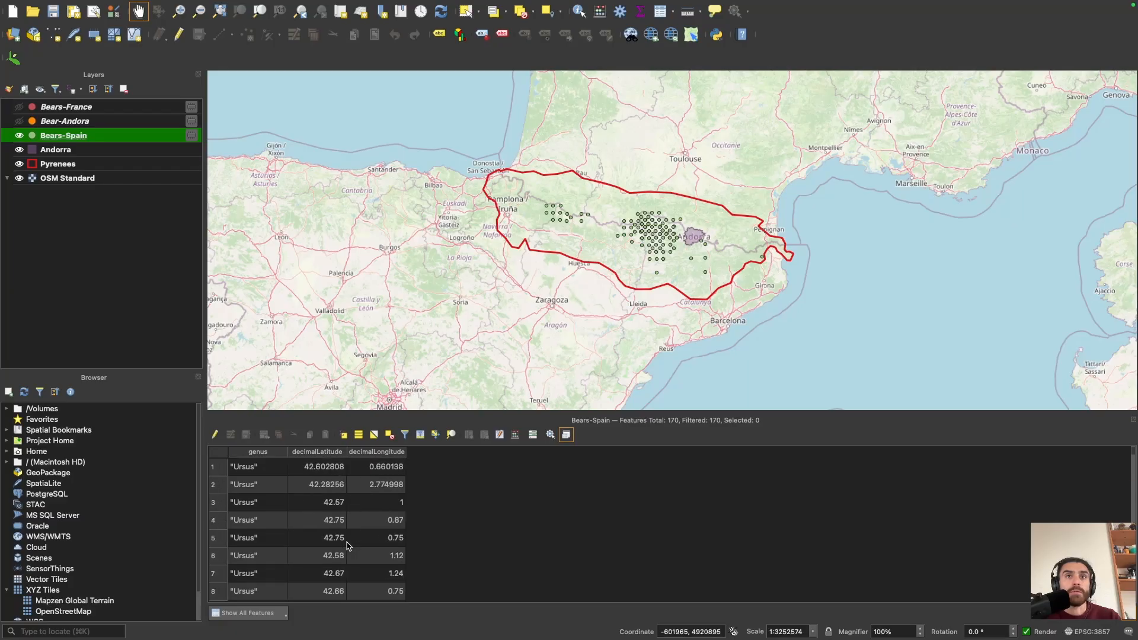
pyautogui.click(1132, 422)
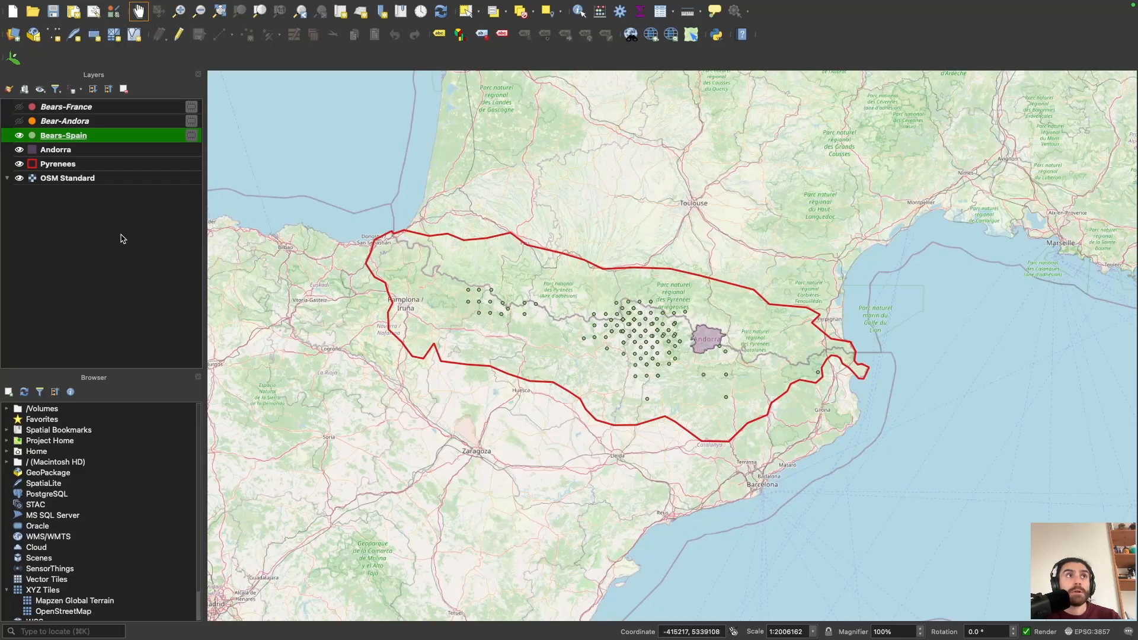
# Step: Show the Bear-Andora layer on the map and open its attribute table enlarged enough to display every record
pyautogui.click(62, 122)
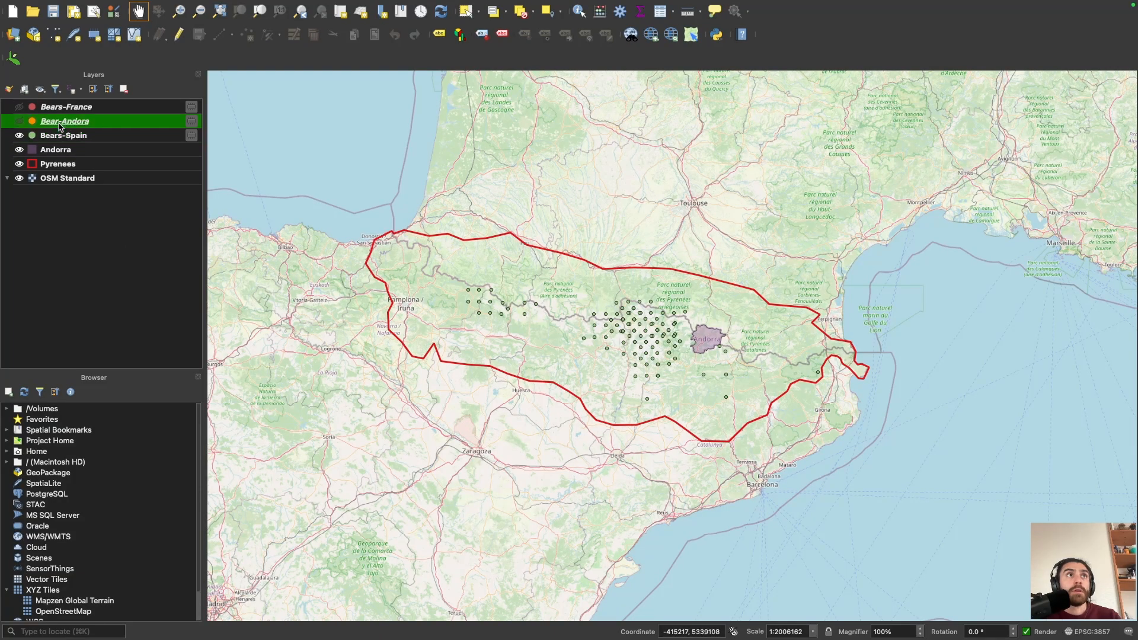
pyautogui.click(20, 122)
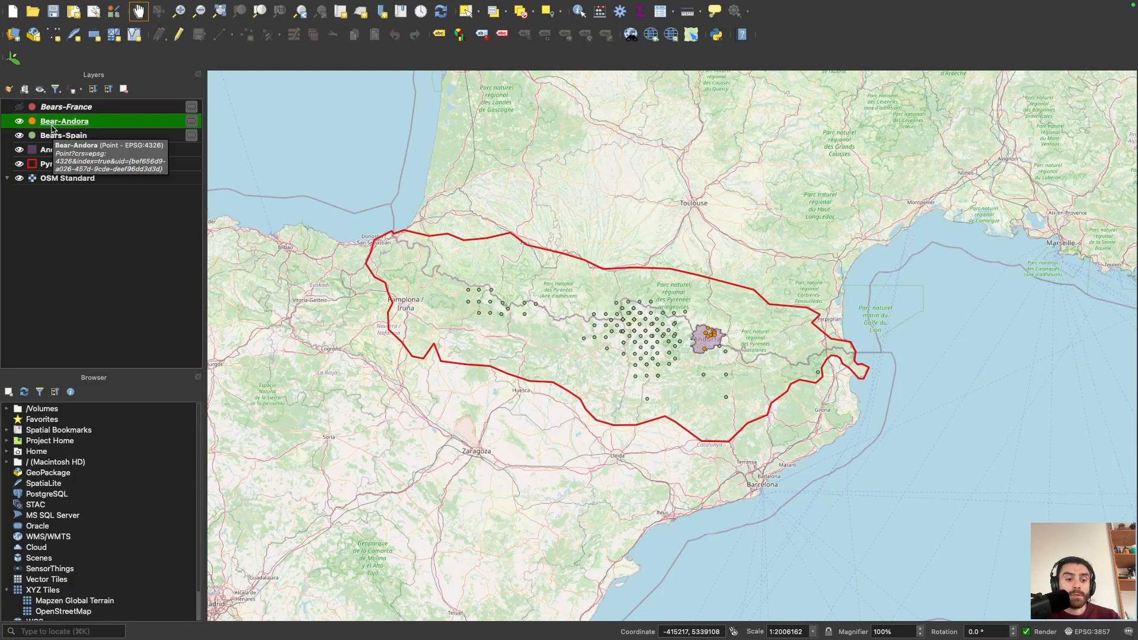
pyautogui.press('F6')
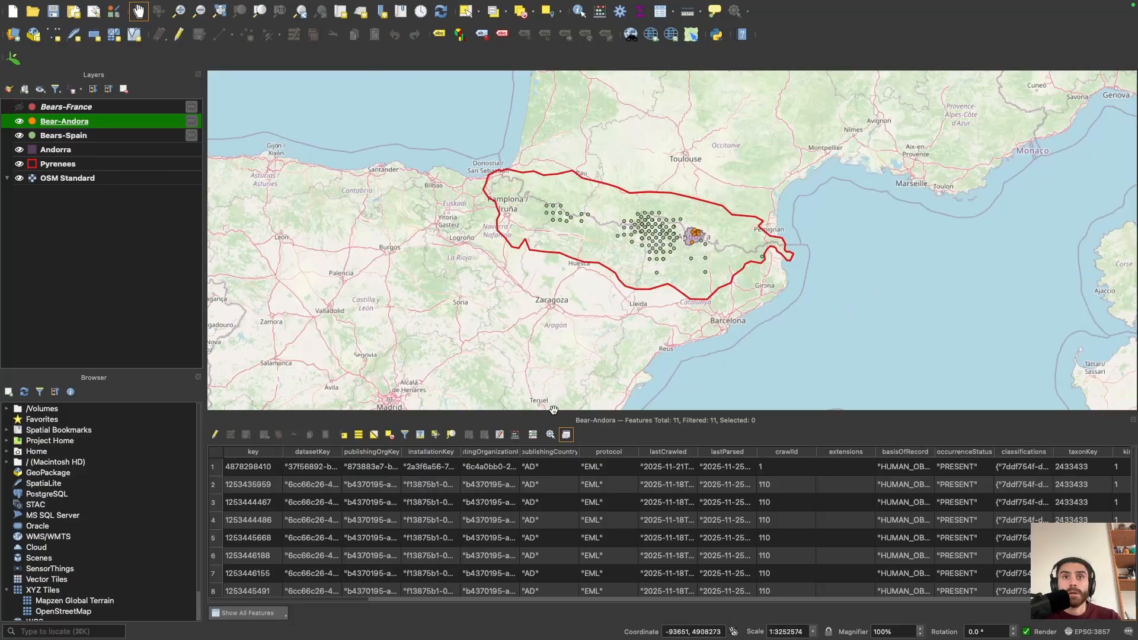
pyautogui.moveTo(553, 413); pyautogui.dragTo(553, 236)
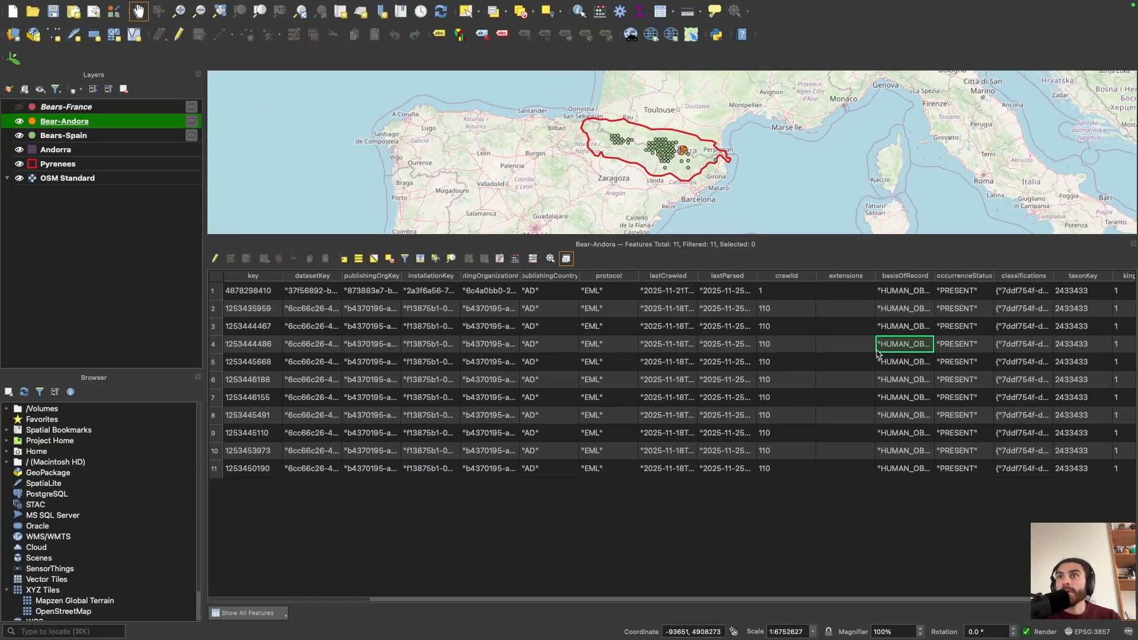
# Step: Examine the eventDate values of the Bear-Andora records, comparing the most recent sightings with the oldest, and close the table
pyautogui.hscroll(5, 1044, 349)
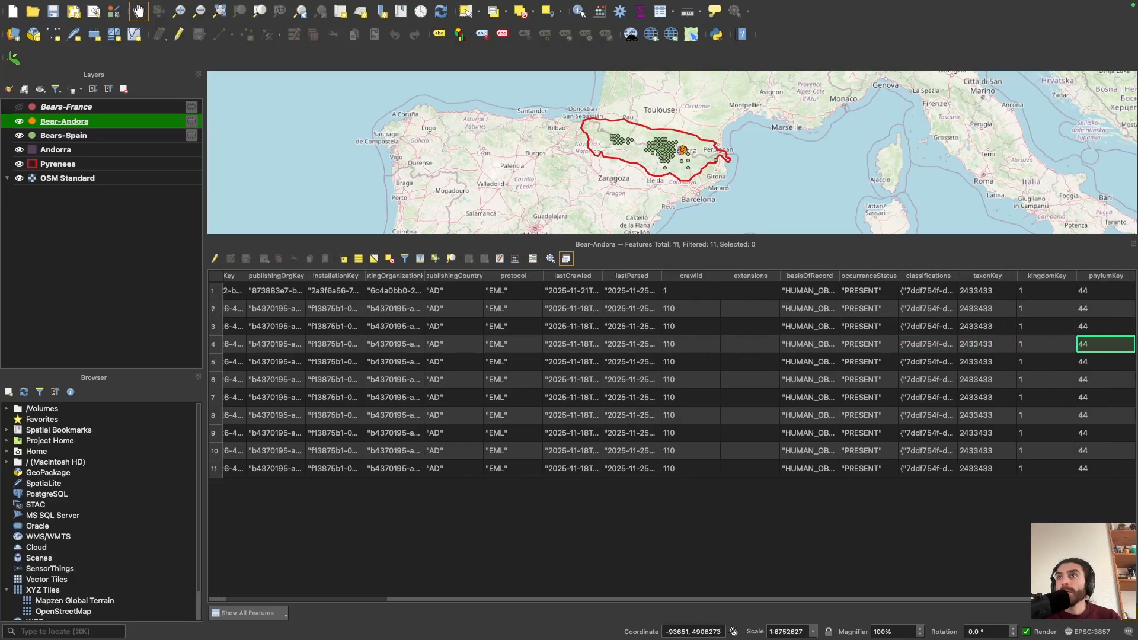
pyautogui.hscroll(5, 1025, 362)
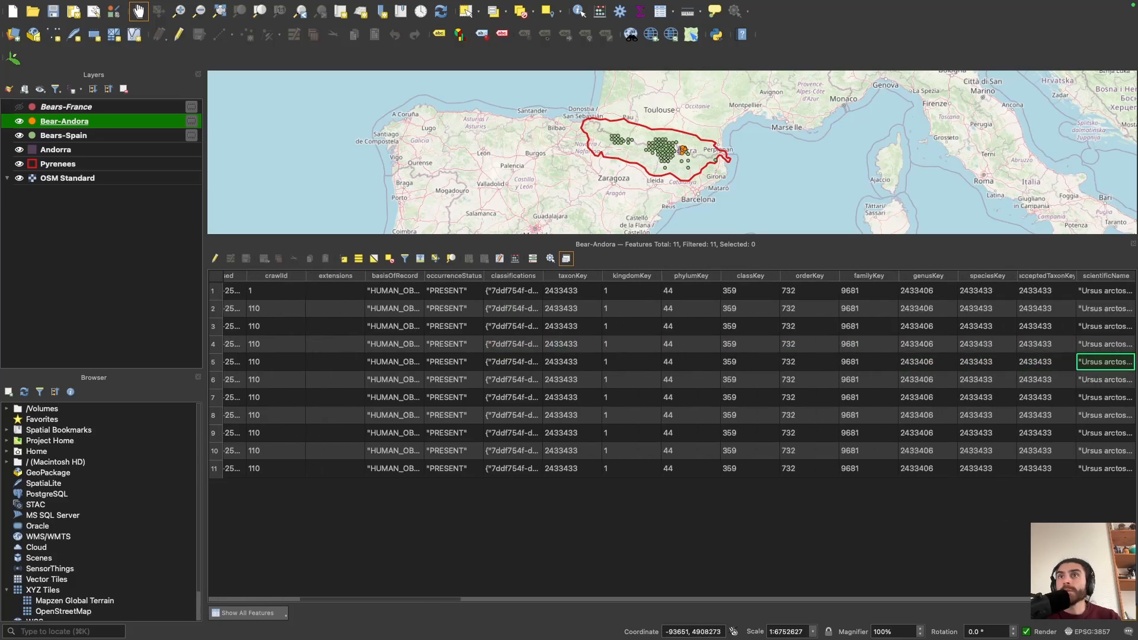
pyautogui.hscroll(6, 1011, 364)
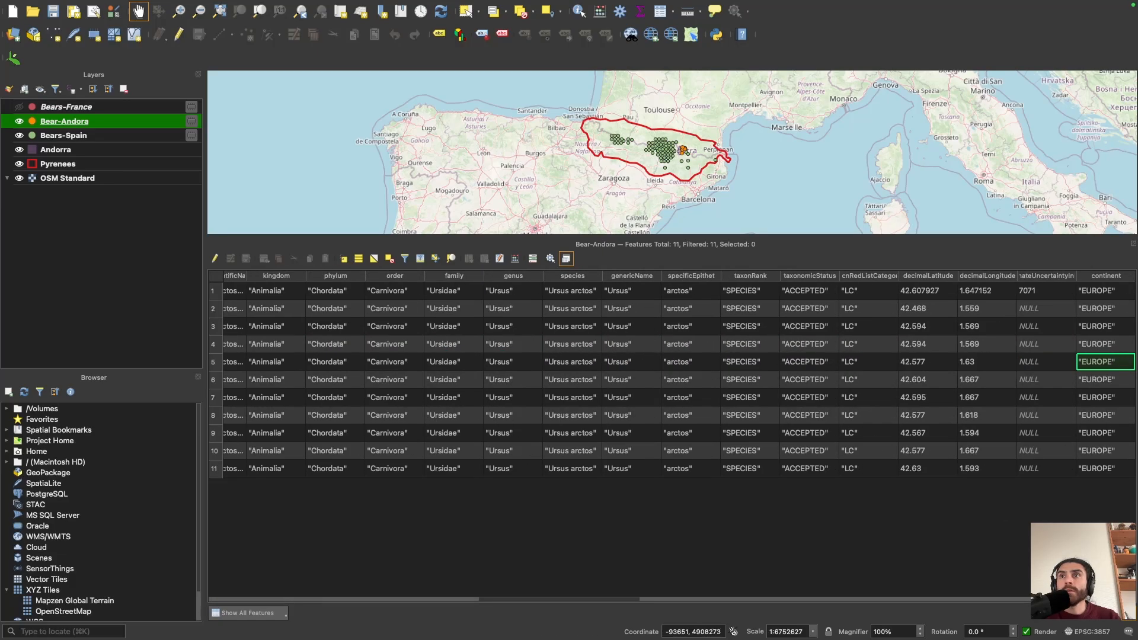
pyautogui.hscroll(5, 1057, 370)
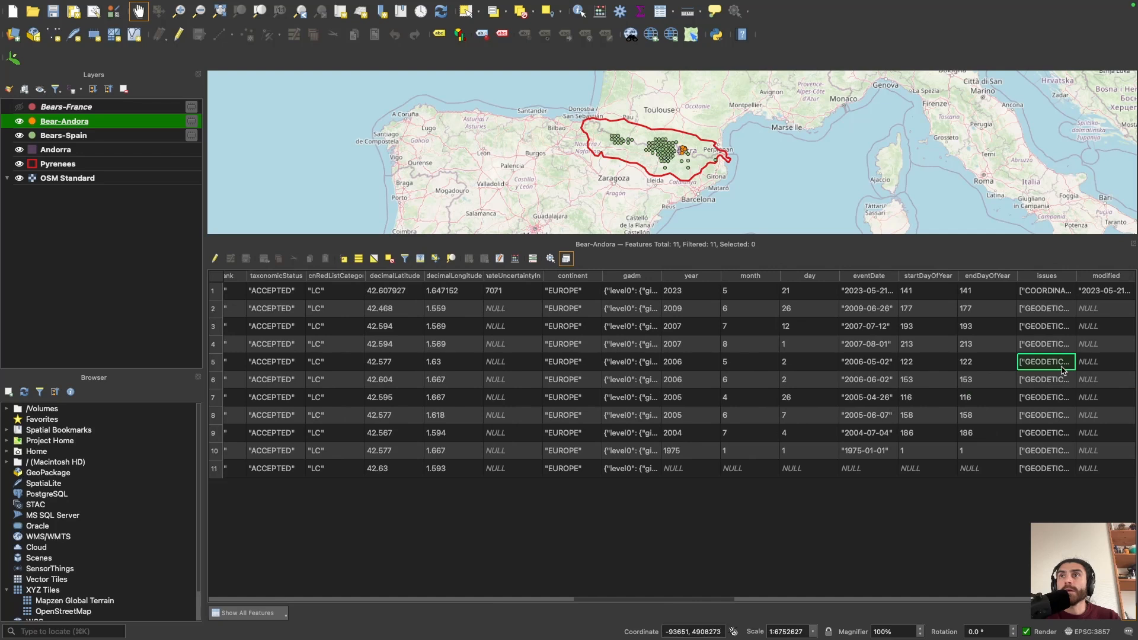
pyautogui.click(873, 457)
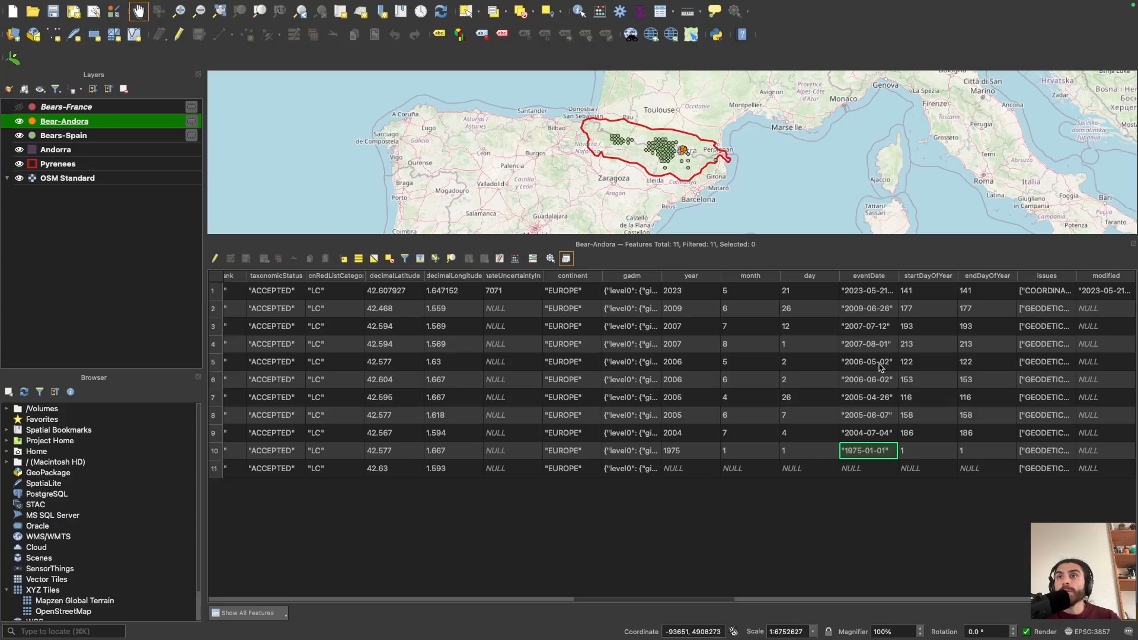
pyautogui.click(867, 294)
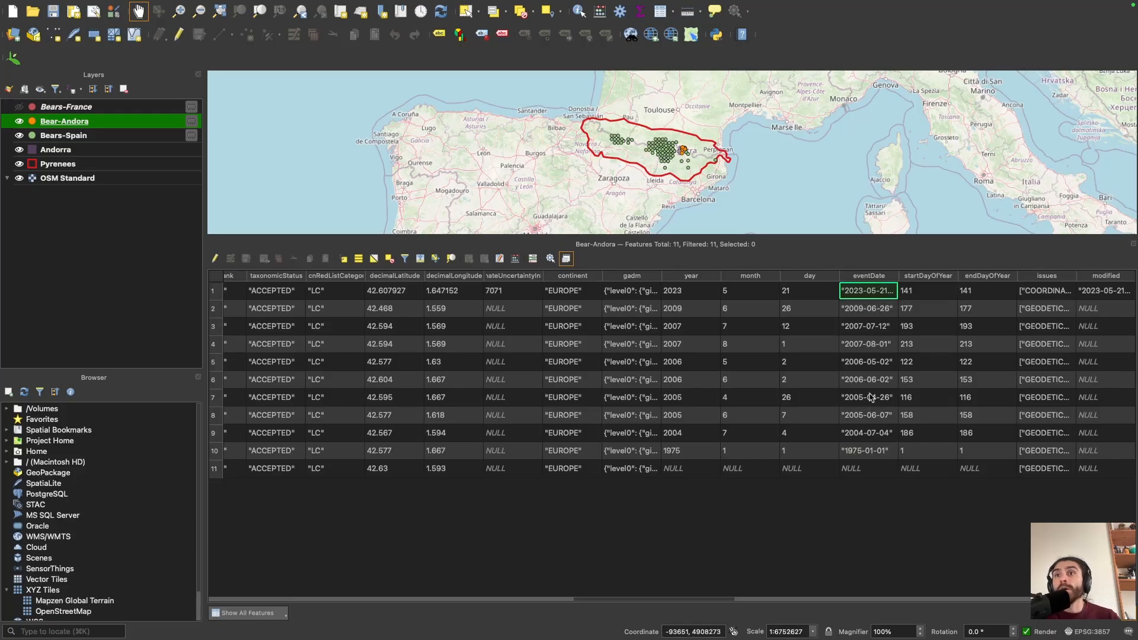
pyautogui.click(870, 454)
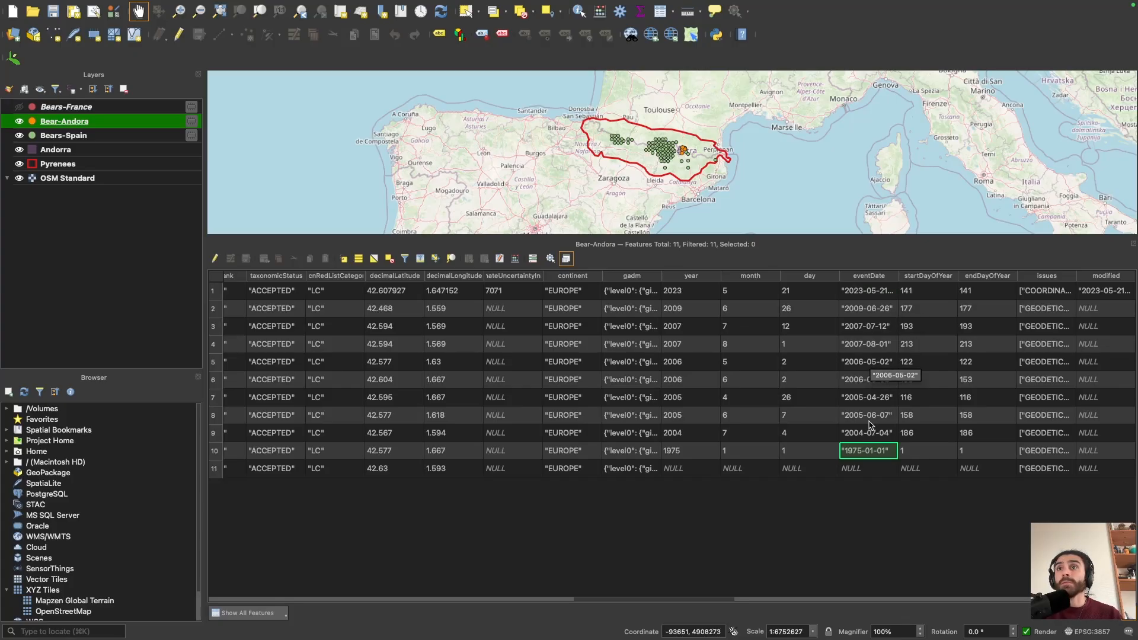
pyautogui.click(870, 298)
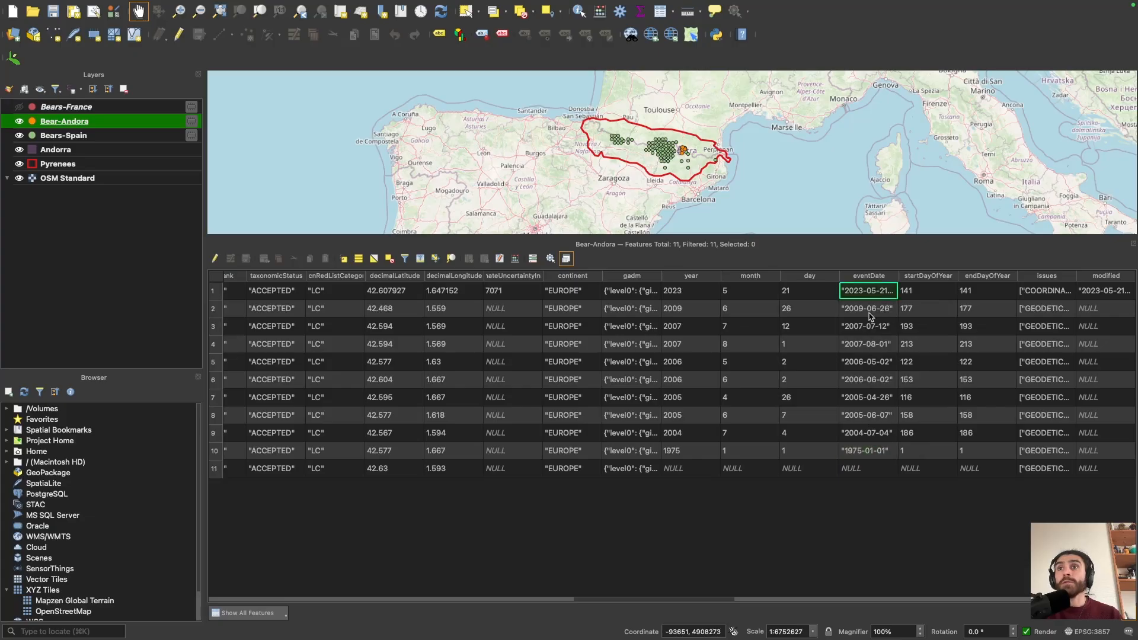
pyautogui.click(869, 343)
pyautogui.click(869, 433)
pyautogui.click(868, 291)
pyautogui.click(869, 326)
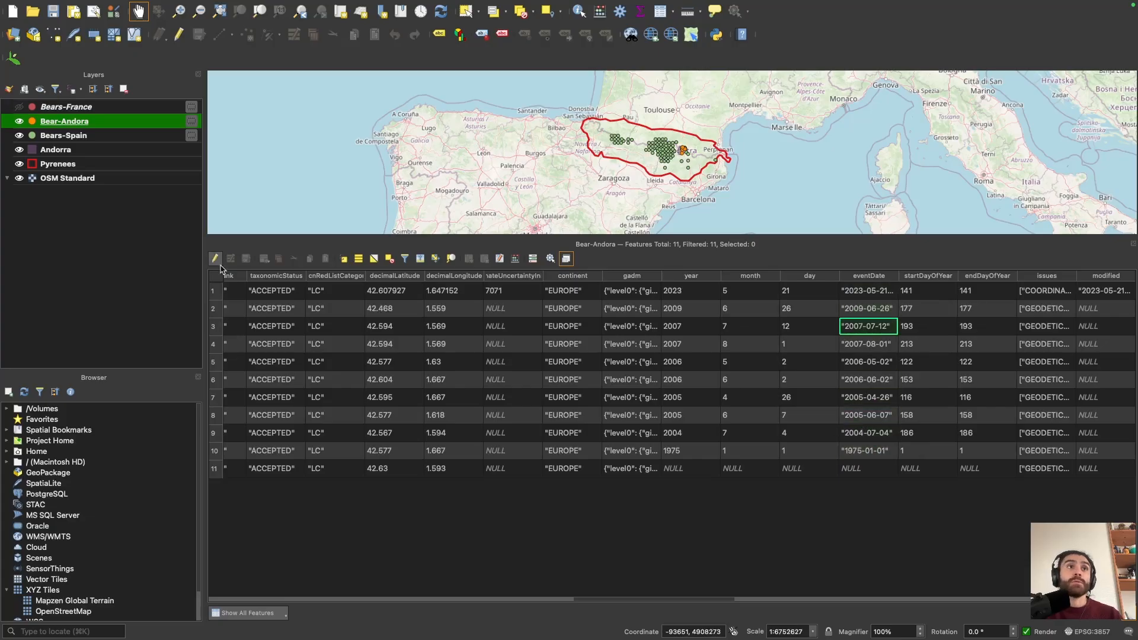
pyautogui.click(1133, 244)
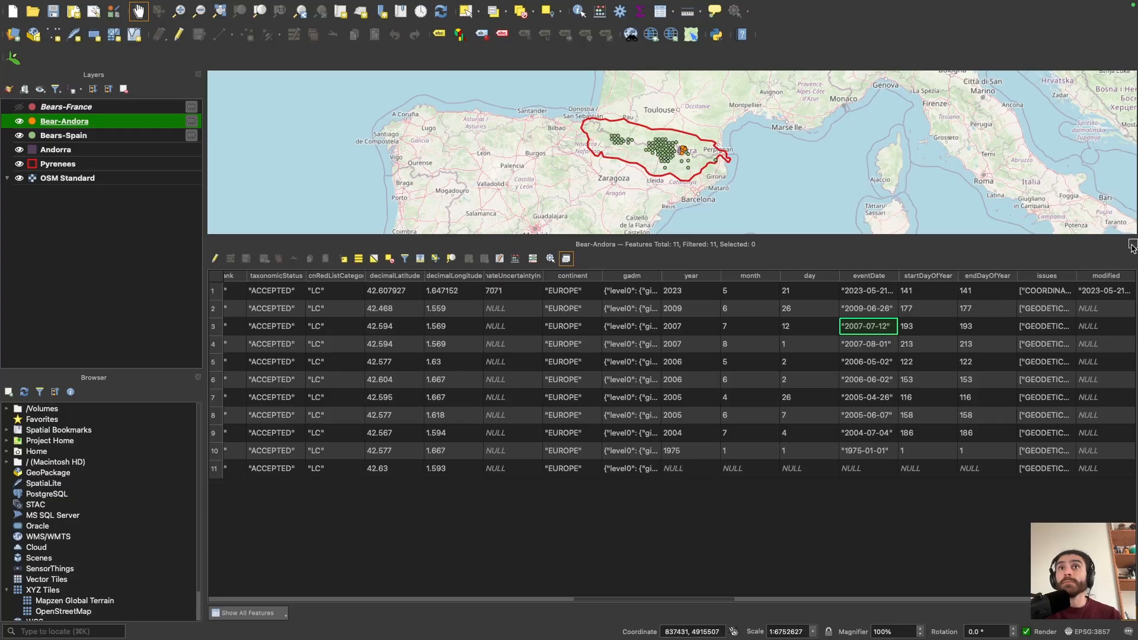
# Step: Hide the Bear-Andora layer, show Bears-France, and check how the French points spread within the Pyrenees boundary
pyautogui.scroll(3, 647, 345)
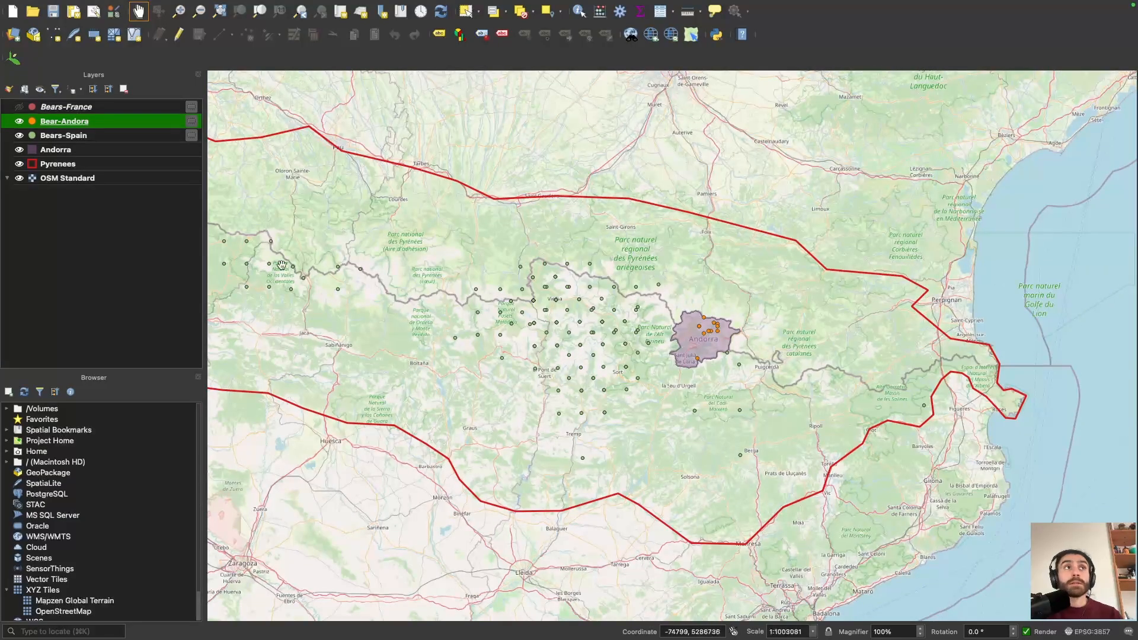
pyautogui.click(18, 122)
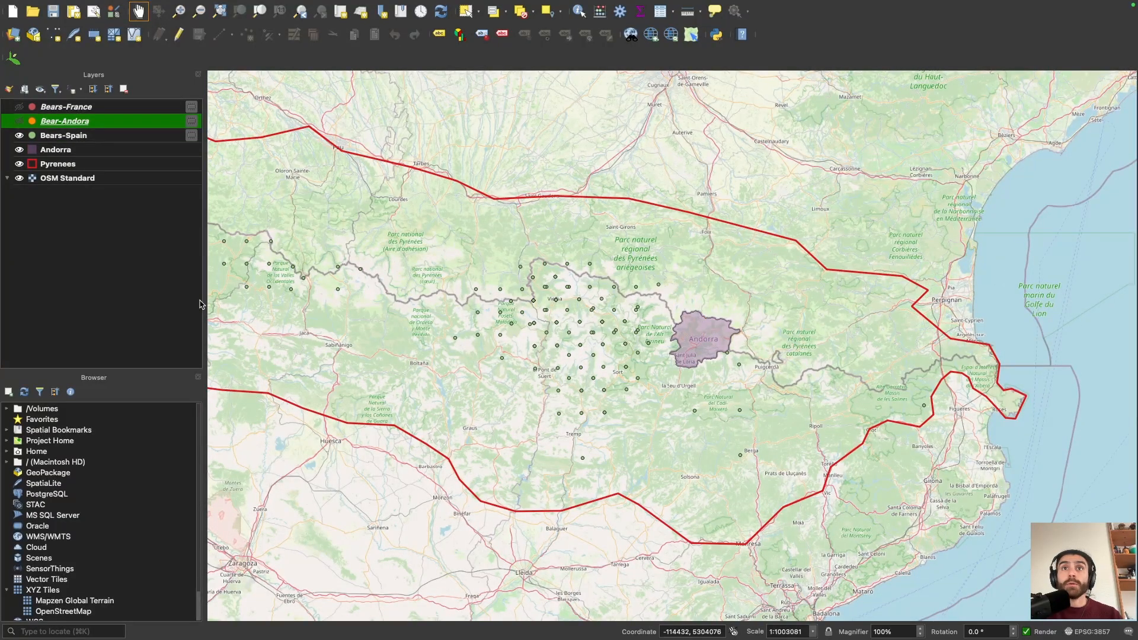
pyautogui.click(19, 107)
pyautogui.scroll(-1, 501, 155)
pyautogui.moveTo(495, 253); pyautogui.dragTo(493, 414)
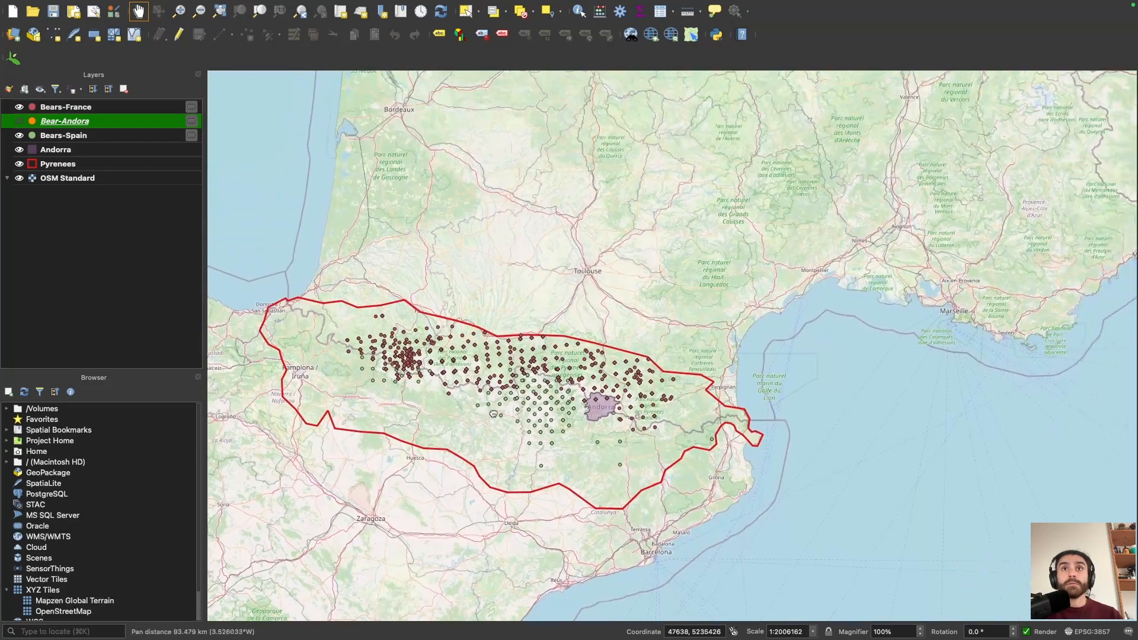
pyautogui.scroll(-2, 493, 414)
pyautogui.scroll(3, 500, 374)
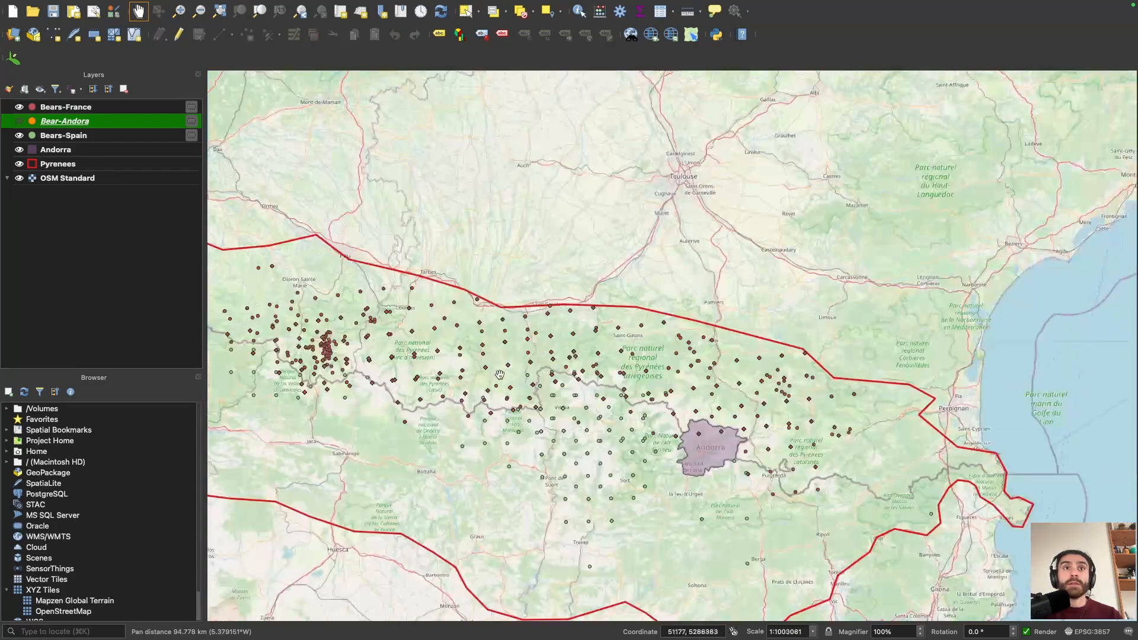
pyautogui.moveTo(500, 374); pyautogui.dragTo(531, 341)
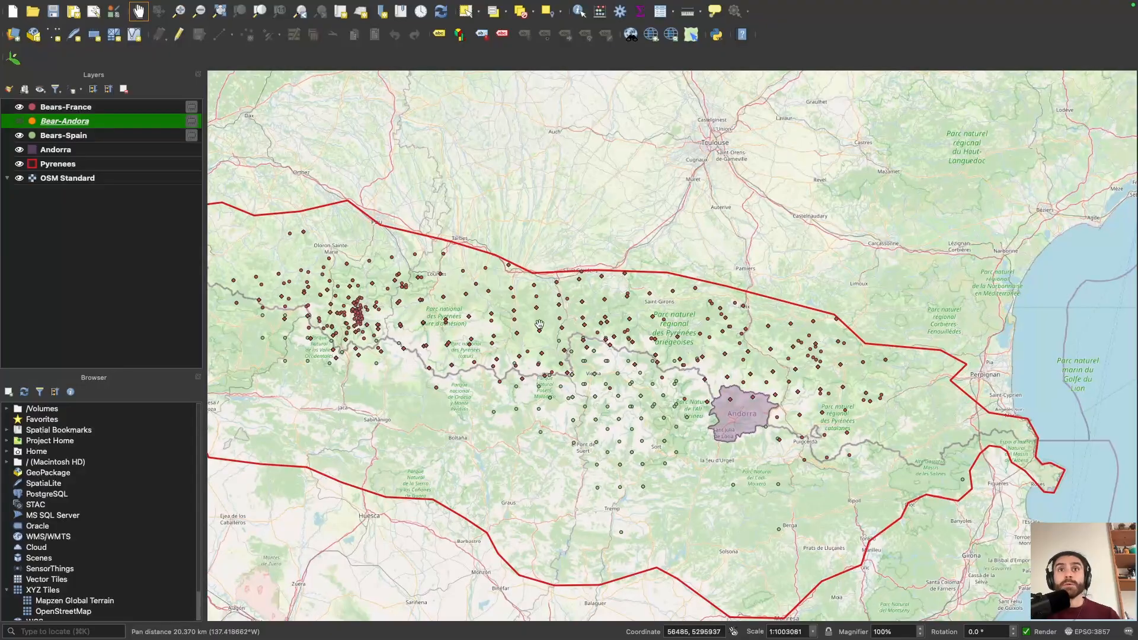
pyautogui.scroll(-1, 504, 340)
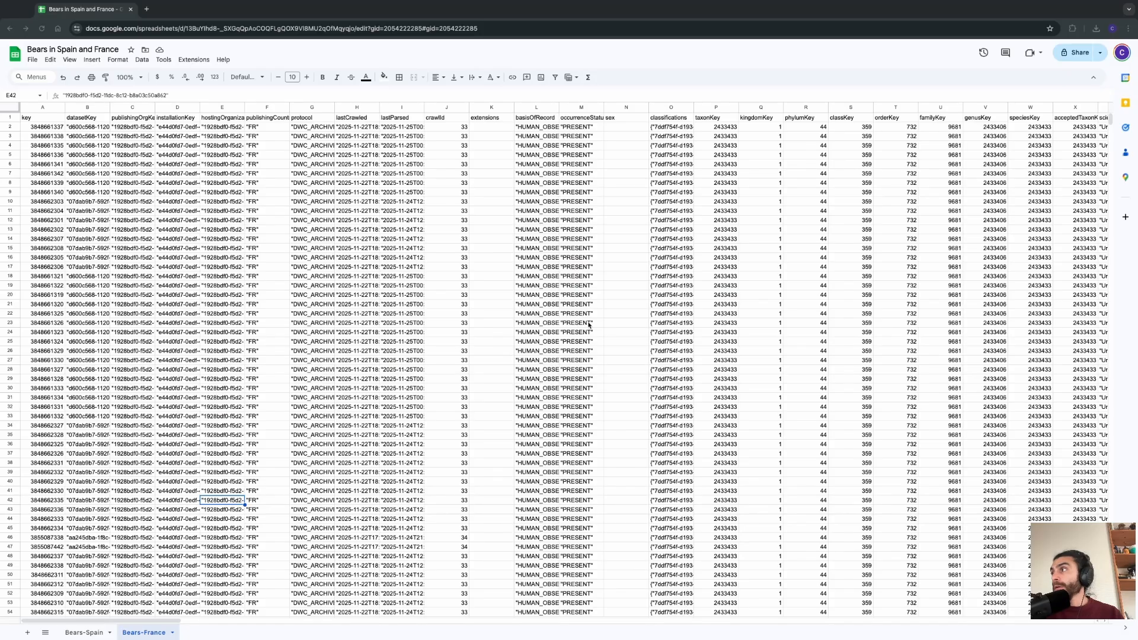
# Step: Switch to the Bears in Spain and France spreadsheet in Google Sheets and sort the Bears-France sheet by eventDate in descending order
pyautogui.scroll(-1, 578, 336)
pyautogui.scroll(1, 564, 350)
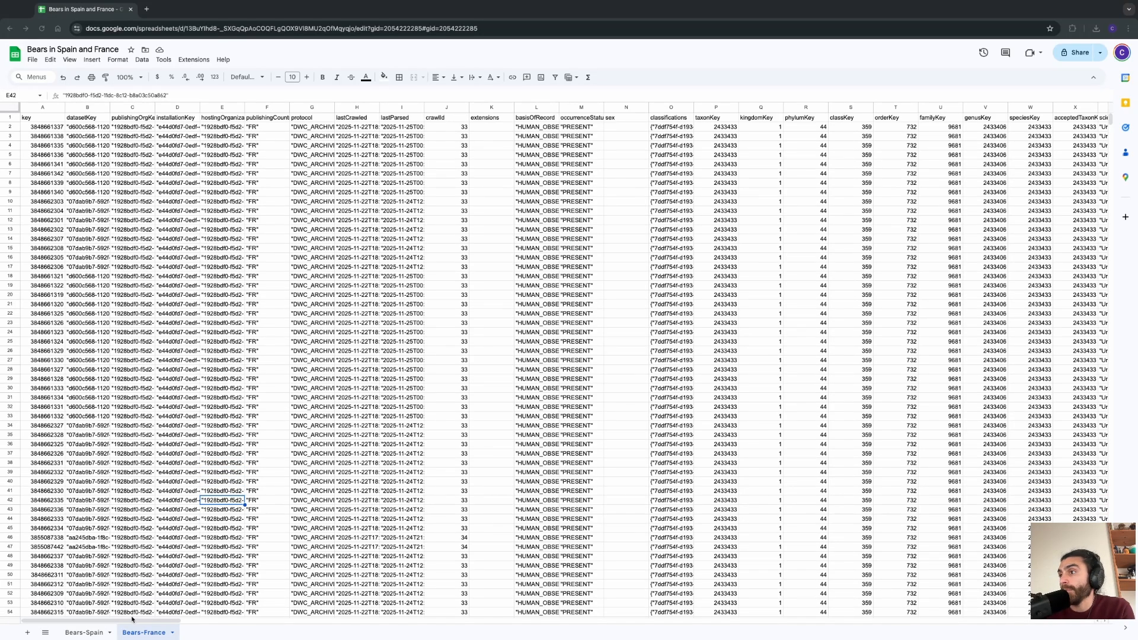
pyautogui.moveTo(131, 622); pyautogui.dragTo(437, 620)
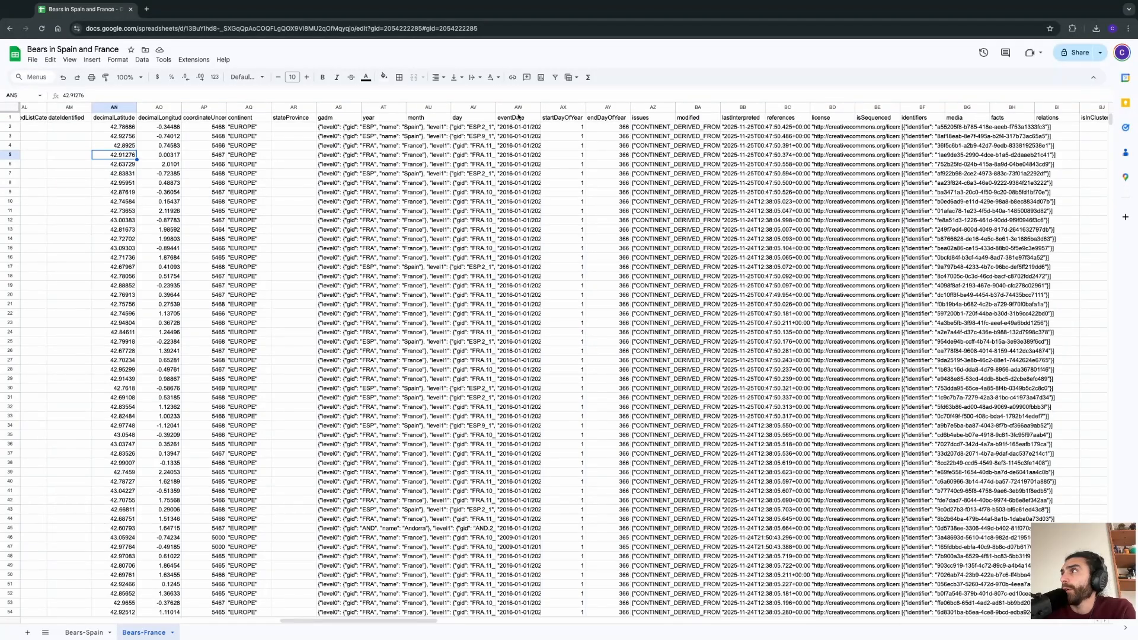
pyautogui.click(518, 118)
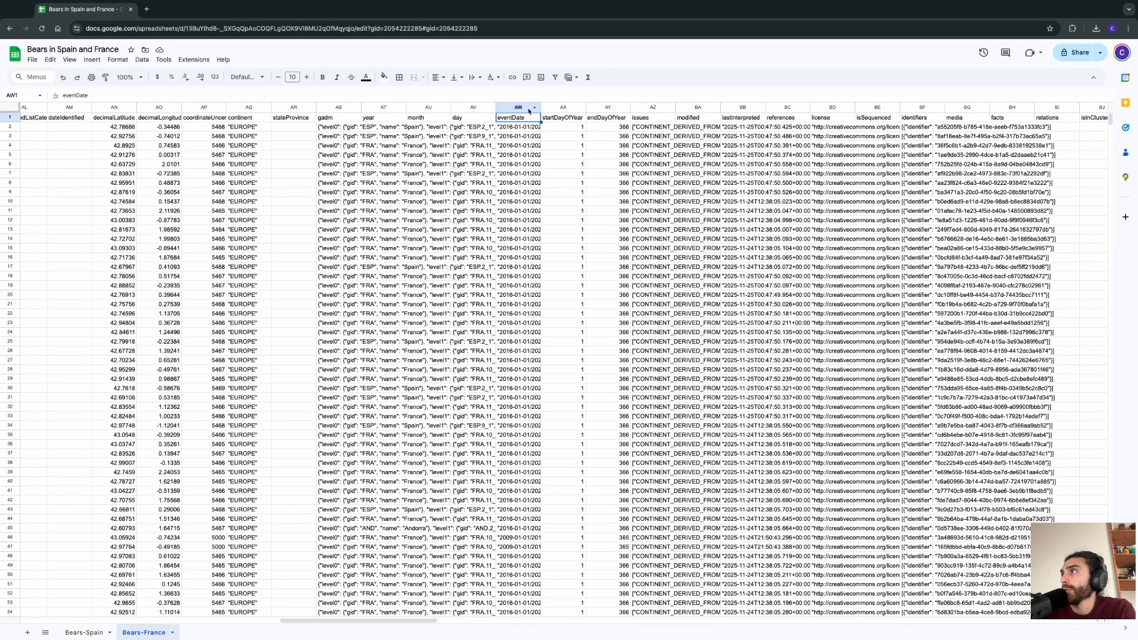
pyautogui.click(533, 108)
pyautogui.click(574, 315)
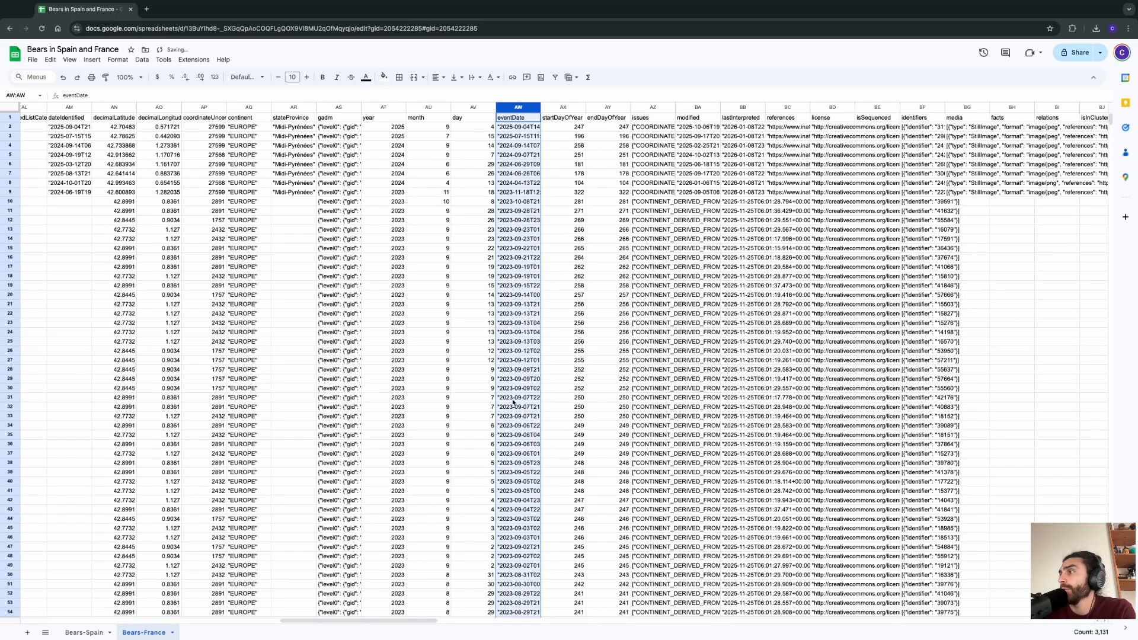
# Step: Locate the 2019-03-10 record in the Bears-France eventDate column and delete rows 611 to 656 starting from it
pyautogui.scroll(-20, 513, 402)
pyautogui.scroll(-20, 518, 450)
pyautogui.scroll(-20, 518, 450)
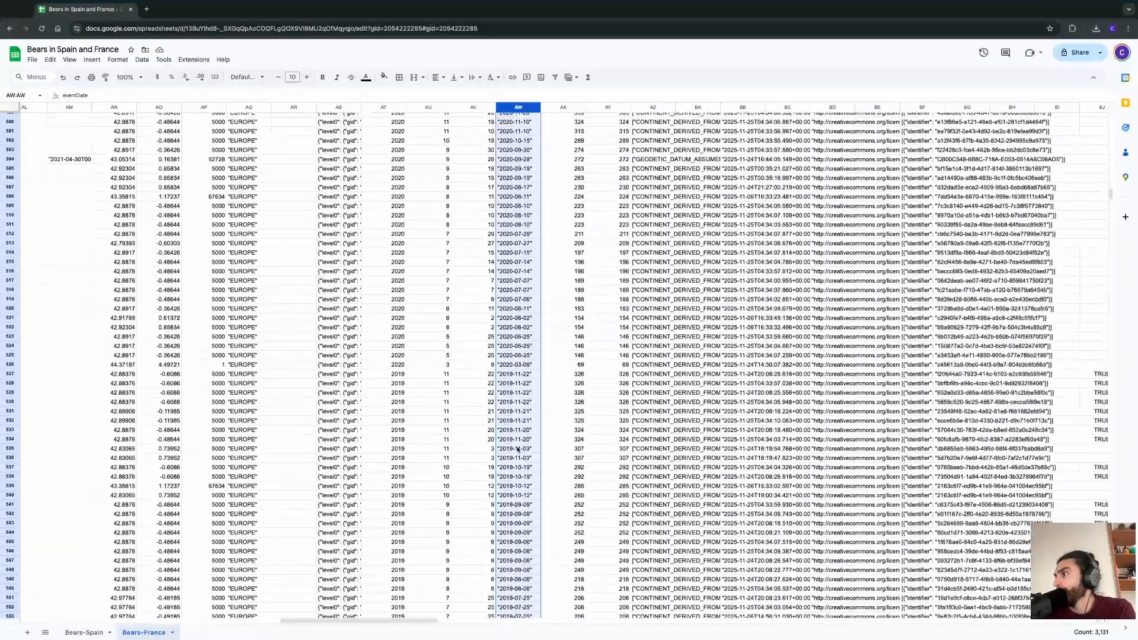
pyautogui.click(517, 485)
pyautogui.scroll(-16, 517, 485)
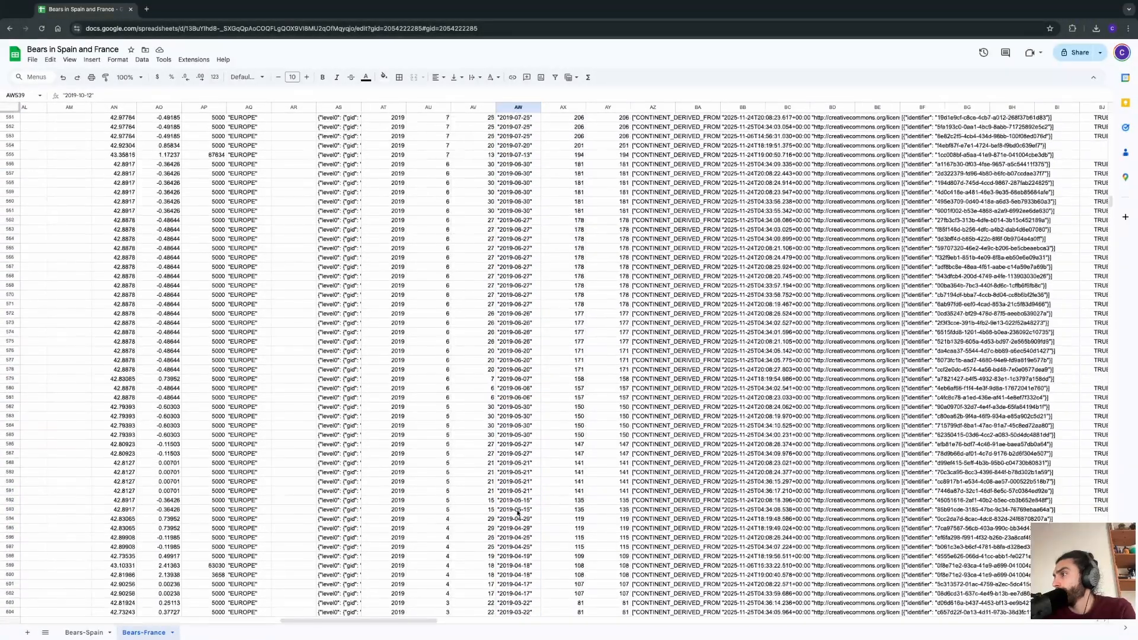
pyautogui.scroll(-1, 518, 513)
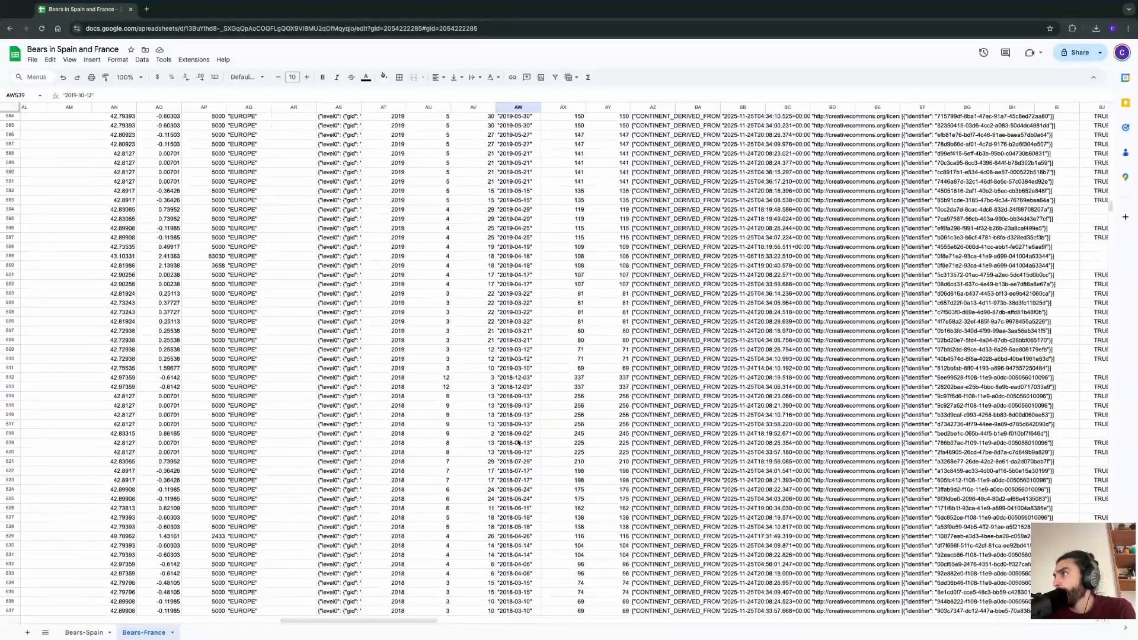
pyautogui.click(518, 369)
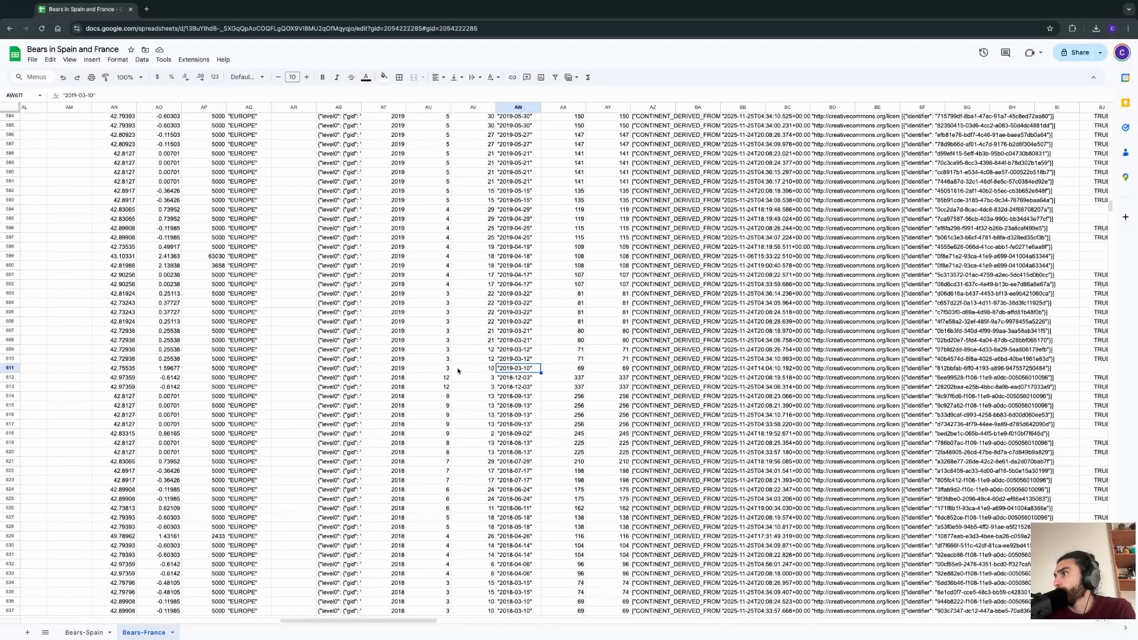
pyautogui.click(10, 368)
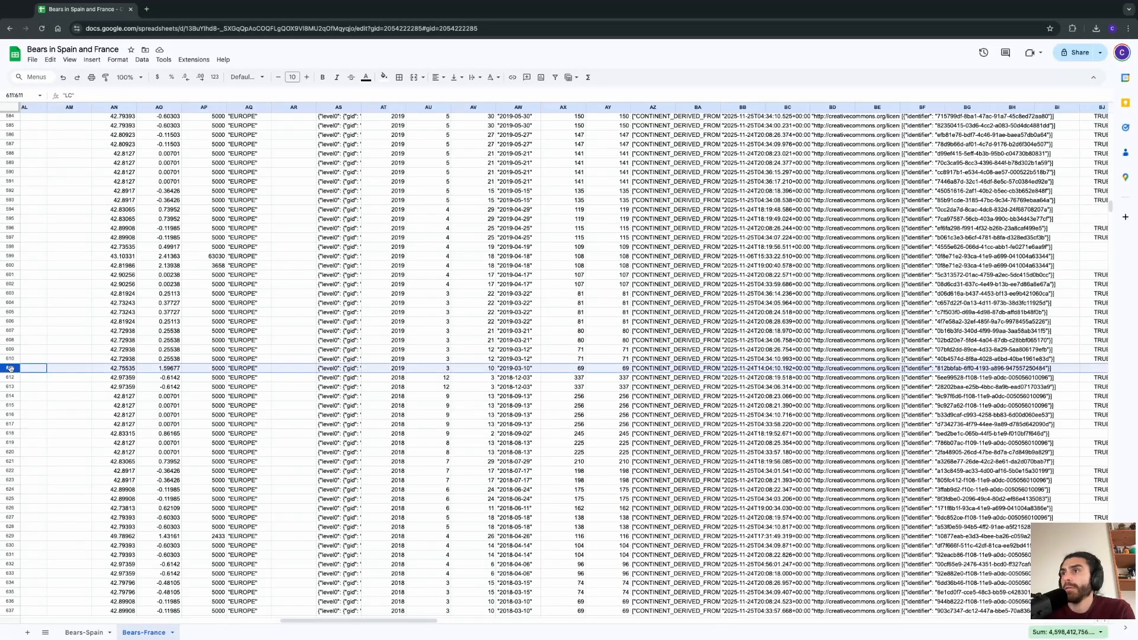
pyautogui.hotkey('shift', 'pagedown')
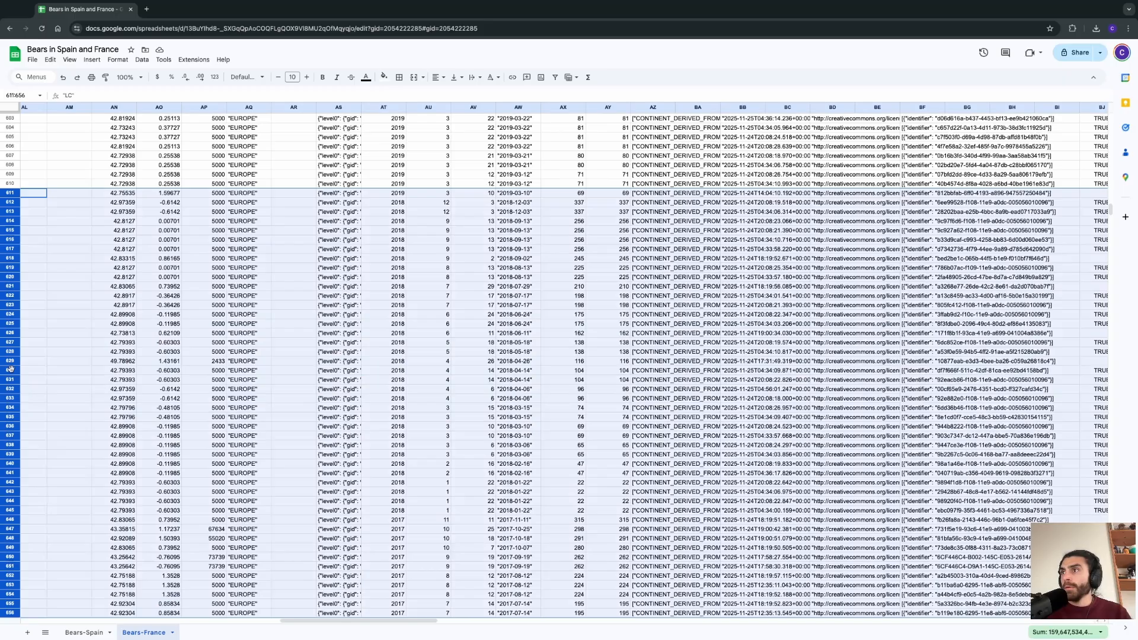
pyautogui.rightClick(2, 300)
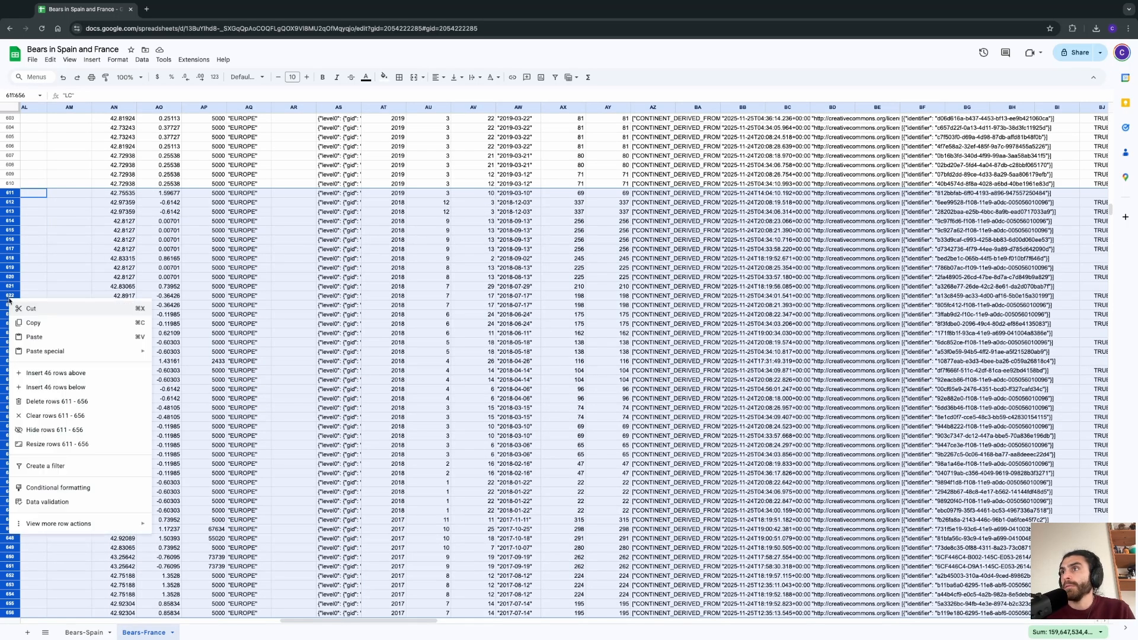
pyautogui.click(51, 408)
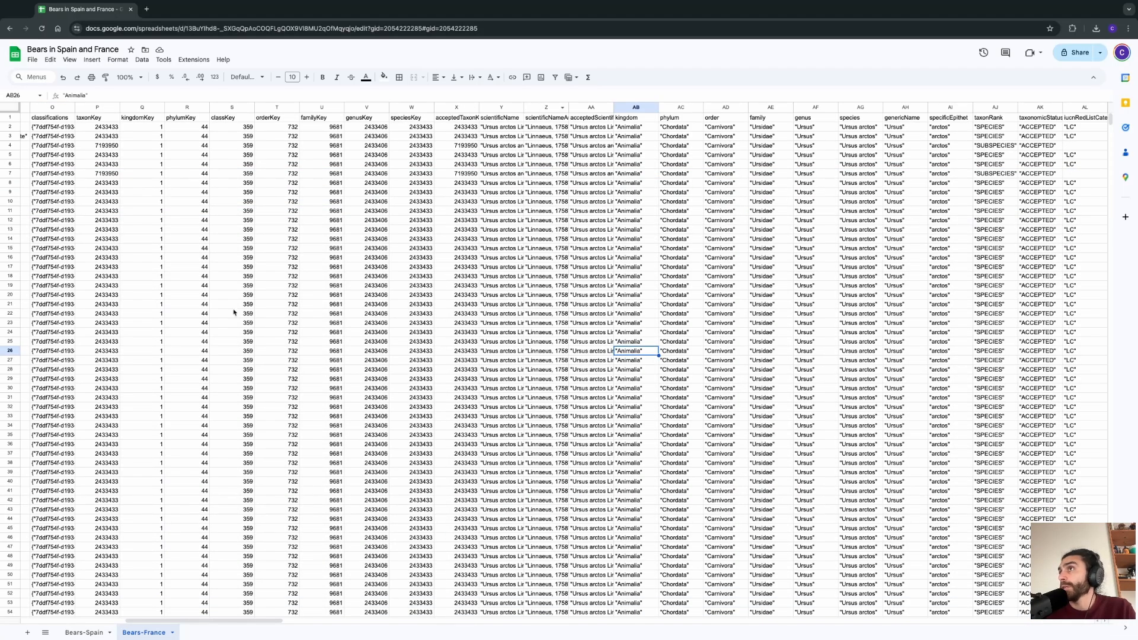
# Step: Delete columns A to AE of the Bears-France sheet, from key through family
pyautogui.moveTo(160, 621); pyautogui.dragTo(219, 621)
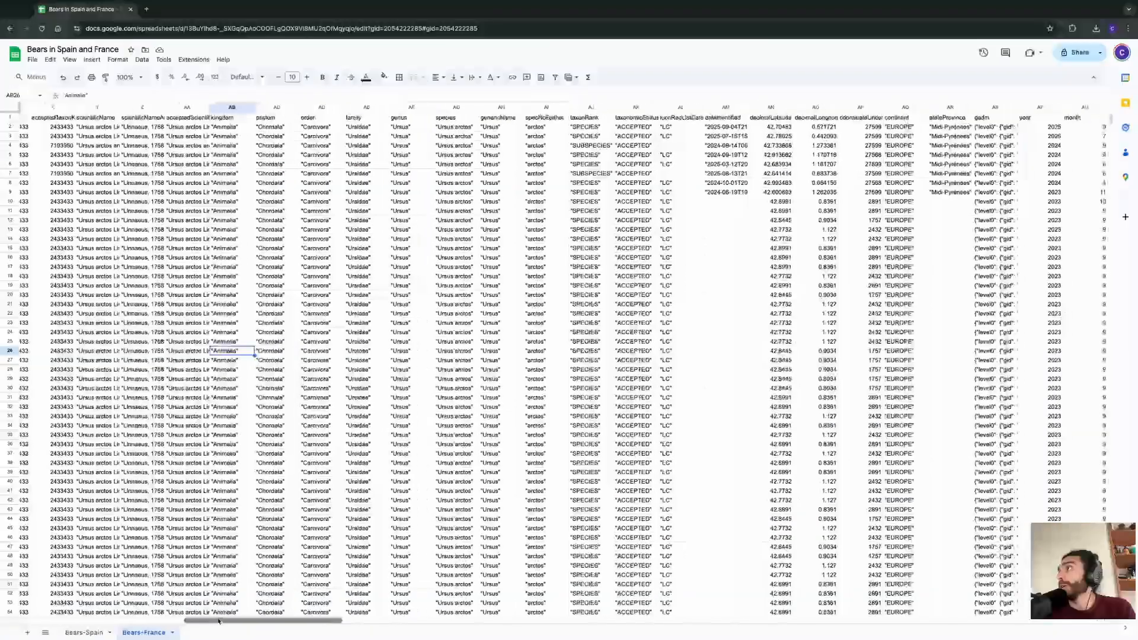
pyautogui.click(368, 108)
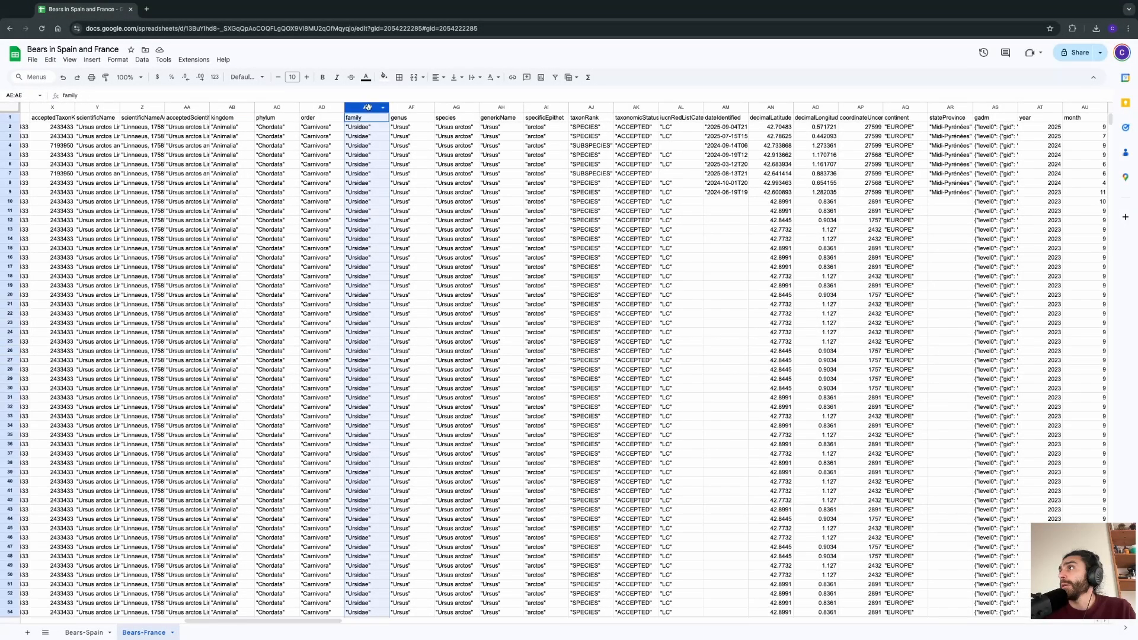
pyautogui.hotkey('ctrl', 'shift', 'Left')
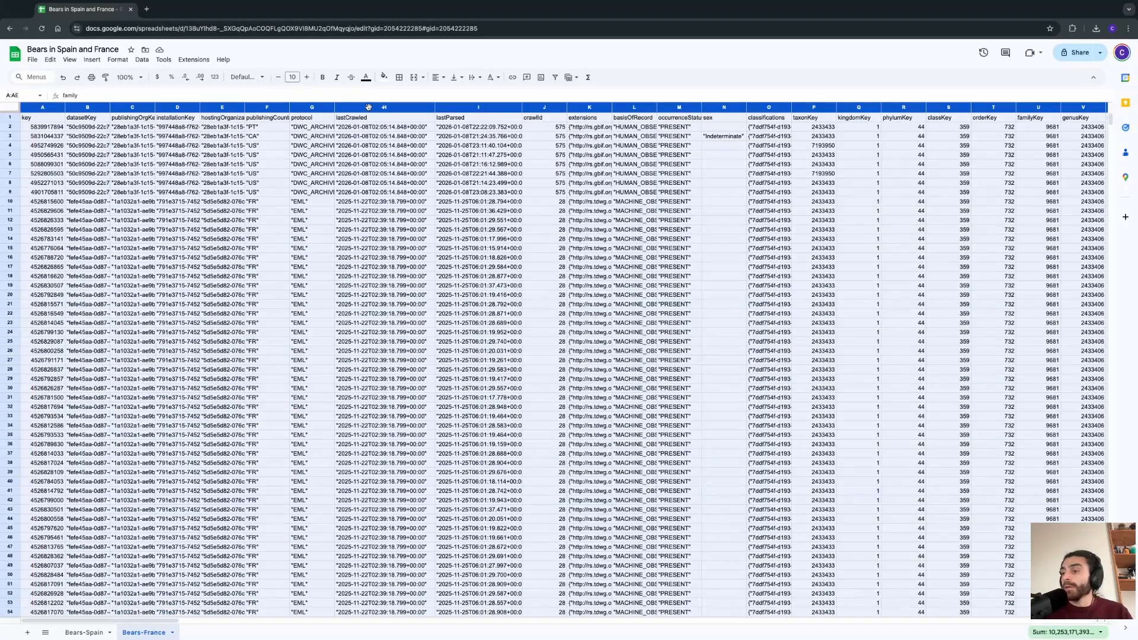
pyautogui.rightClick(368, 108)
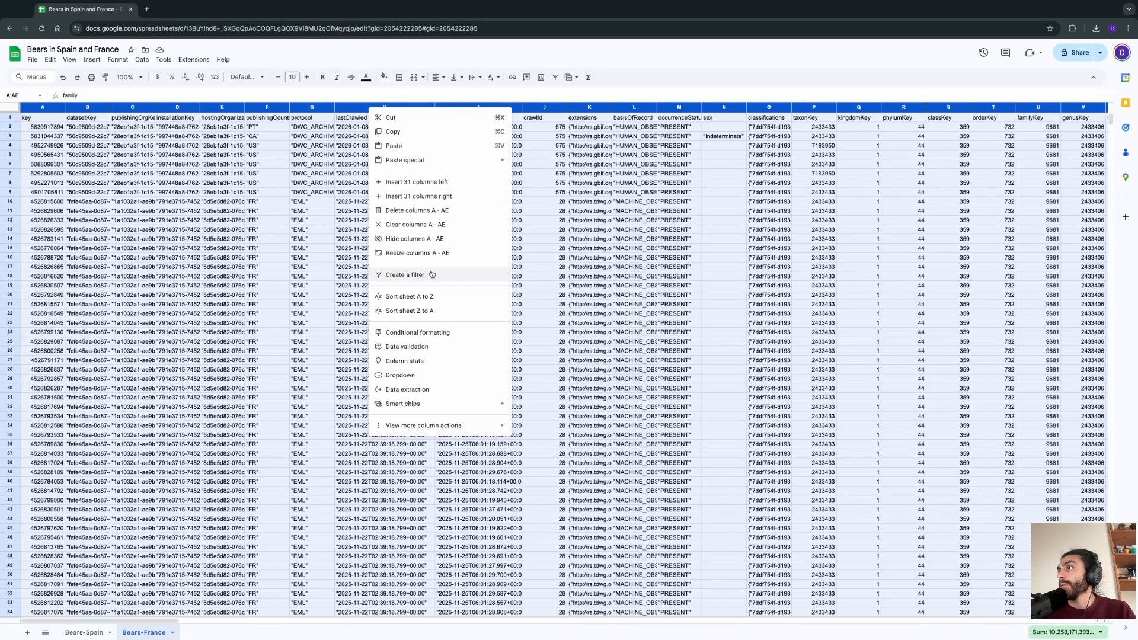
pyautogui.click(410, 212)
pyautogui.click(325, 220)
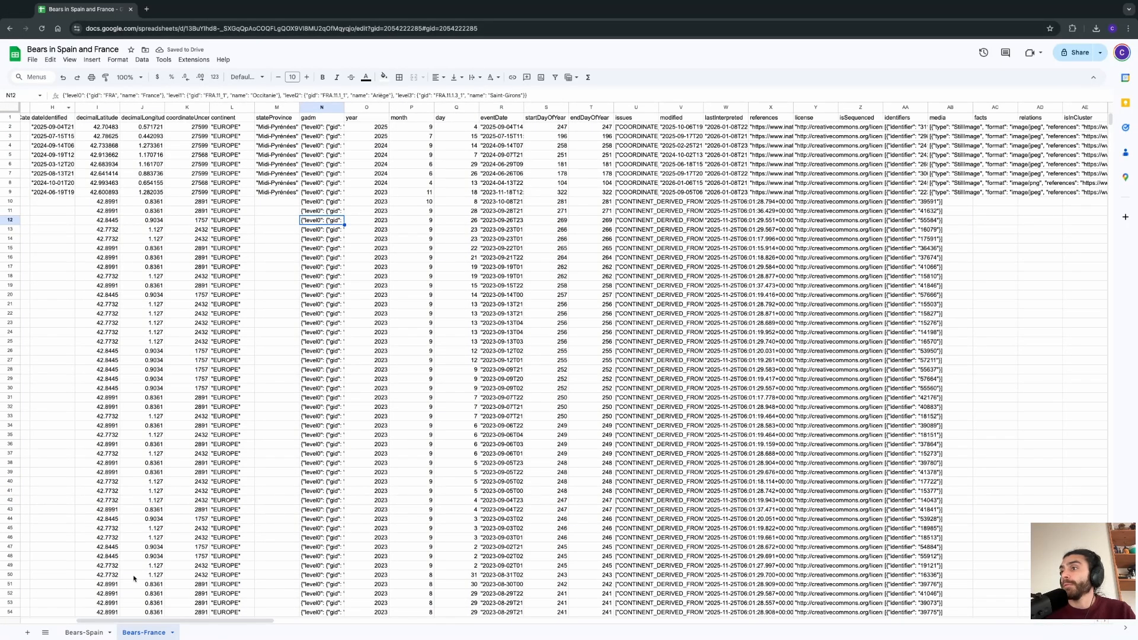
# Step: Delete the Bears-France columns from species through dateIdentified, keeping genus in front of decimalLatitude
pyautogui.hscroll(-5, 135, 474)
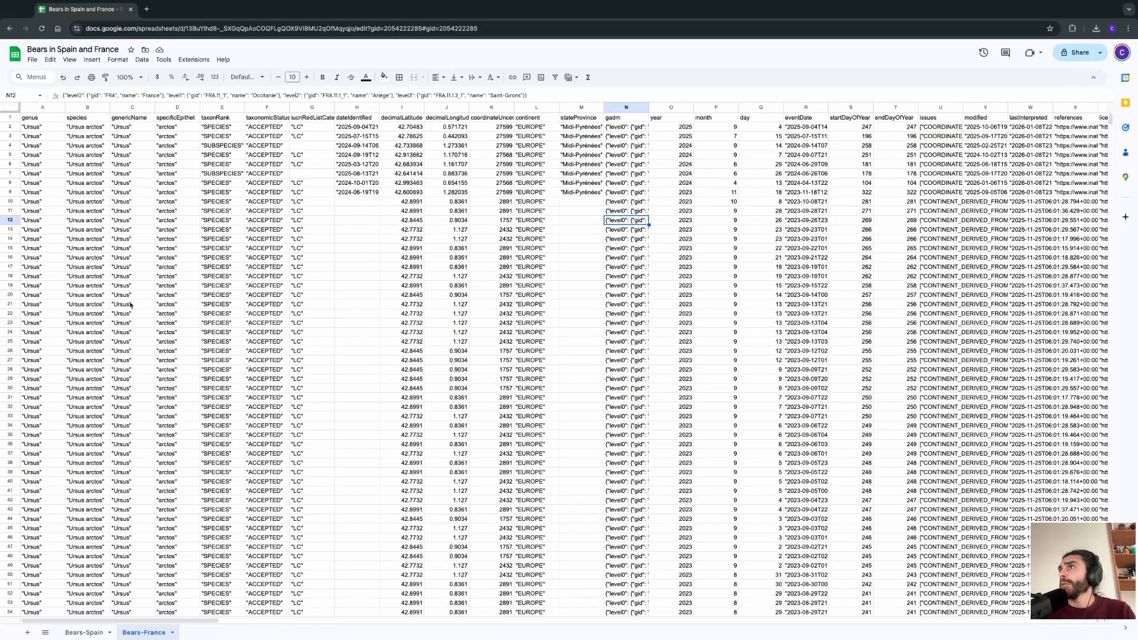
pyautogui.moveTo(79, 105); pyautogui.dragTo(357, 122)
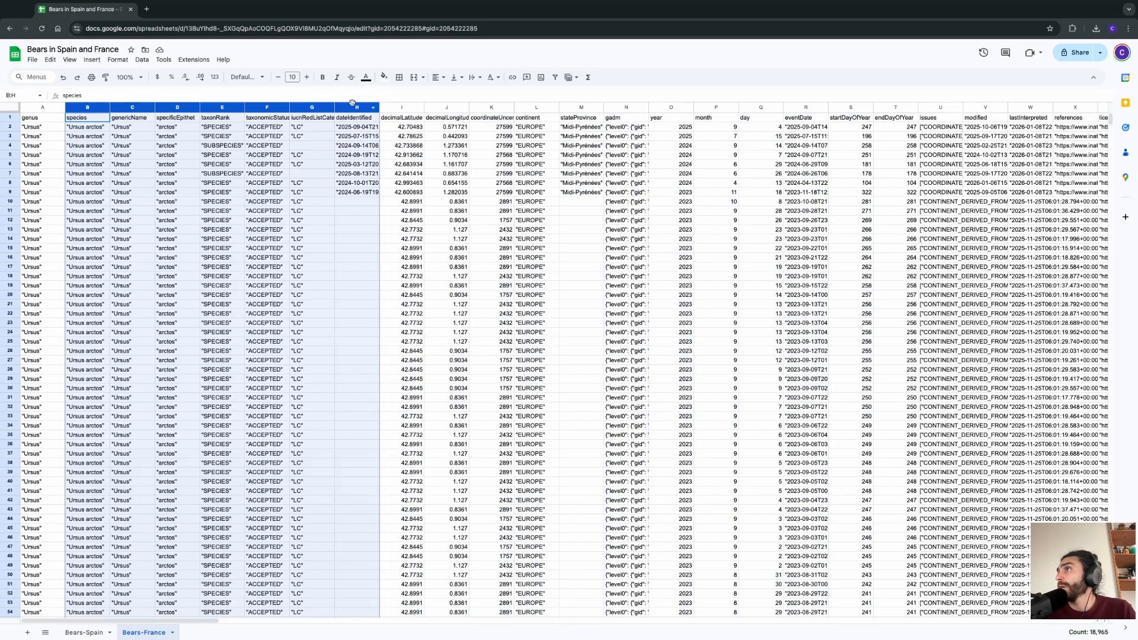
pyautogui.rightClick(353, 108)
pyautogui.click(410, 210)
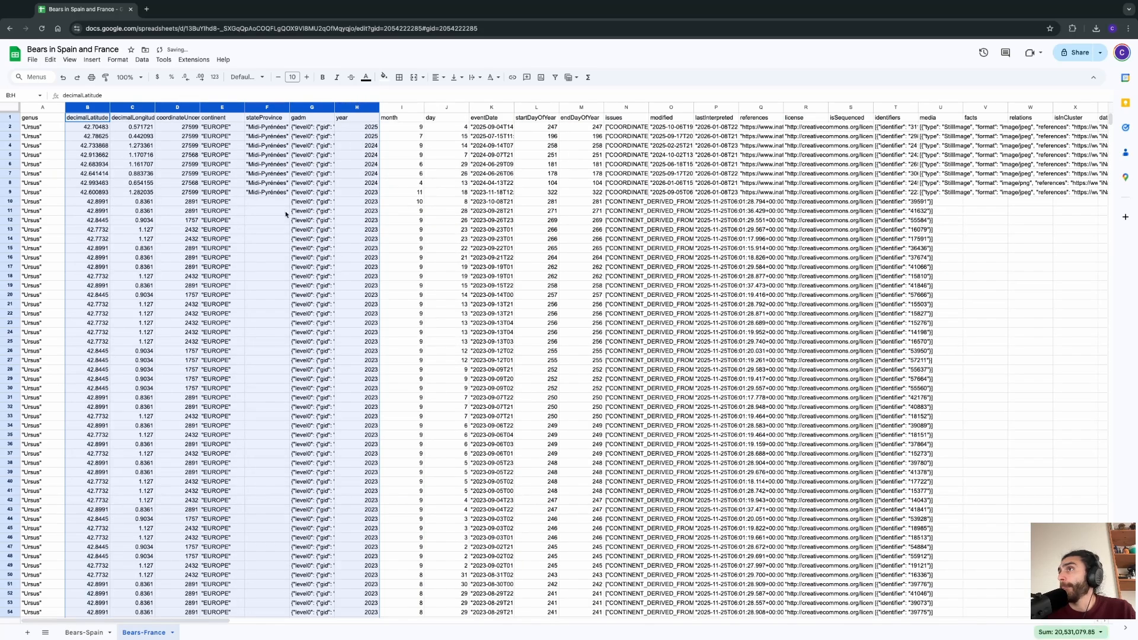
# Step: Delete all Bears-France columns from coordinateUncertaintyInMeters onward (D to DT), keeping only genus, decimalLatitude and decimalLongitude
pyautogui.click(166, 107)
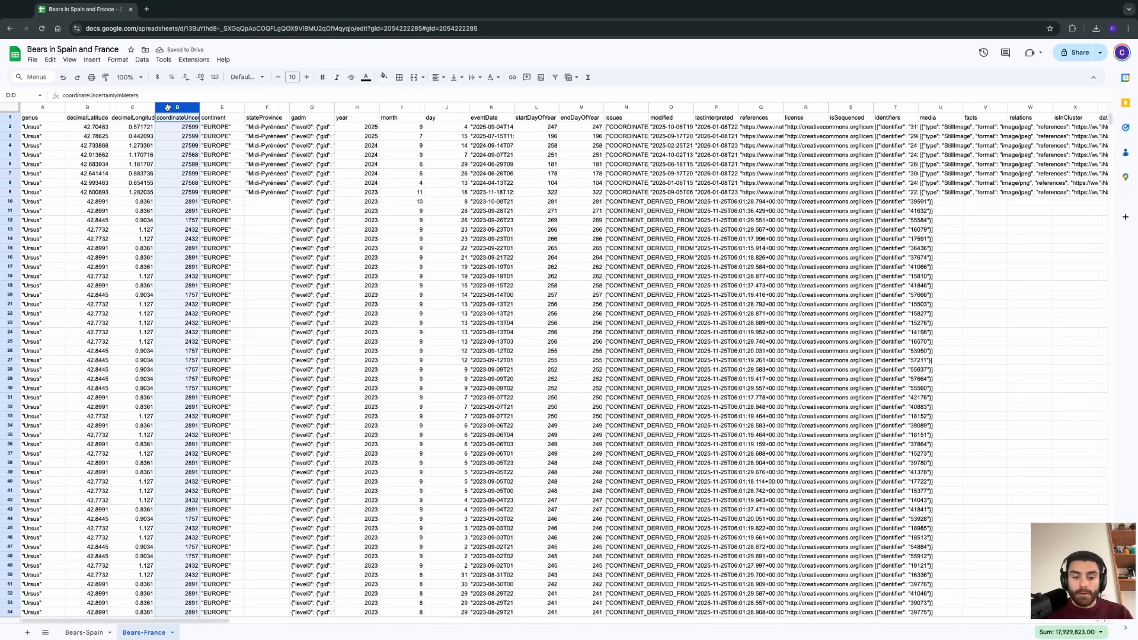
pyautogui.hotkey('ctrl', 'shift', 'Right')
pyautogui.rightClick(167, 108)
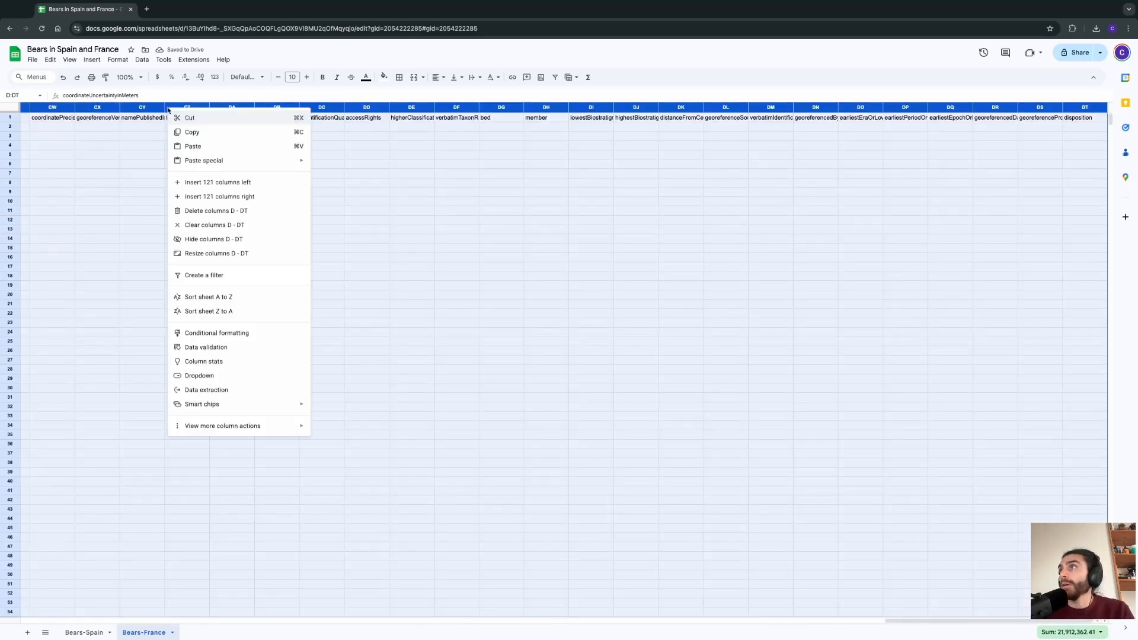
pyautogui.click(196, 210)
pyautogui.click(138, 239)
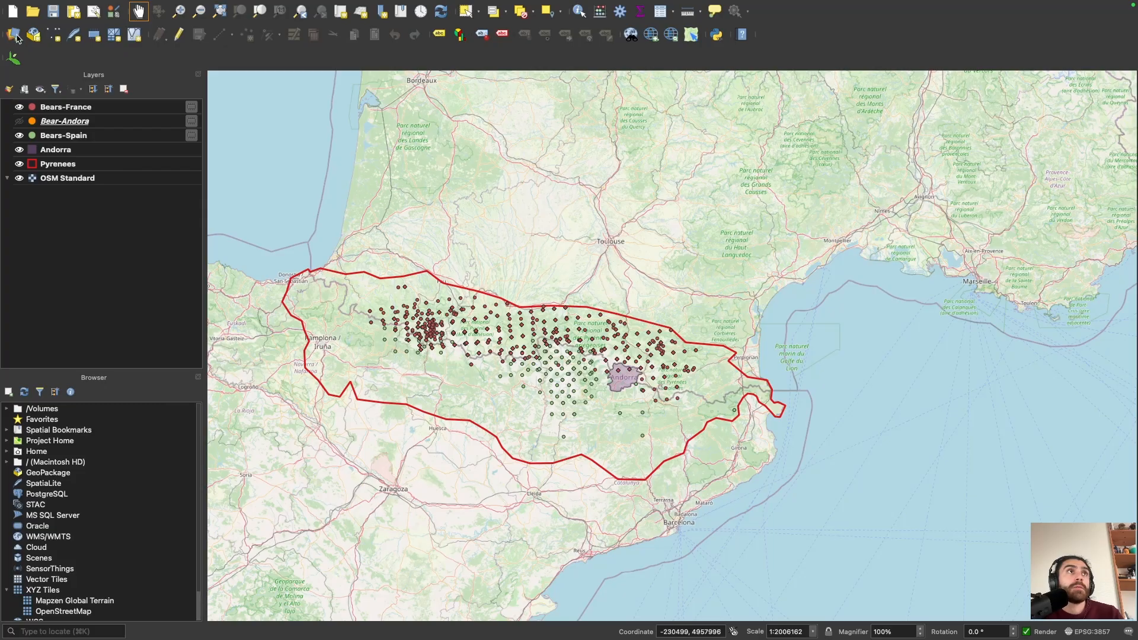
# Step: Switch to QGIS, add francebear.csv as a delimited-text point layer using decimalLongitude, decimalLatitude and EPSG:4326, and check its spread across France
pyautogui.click(15, 35)
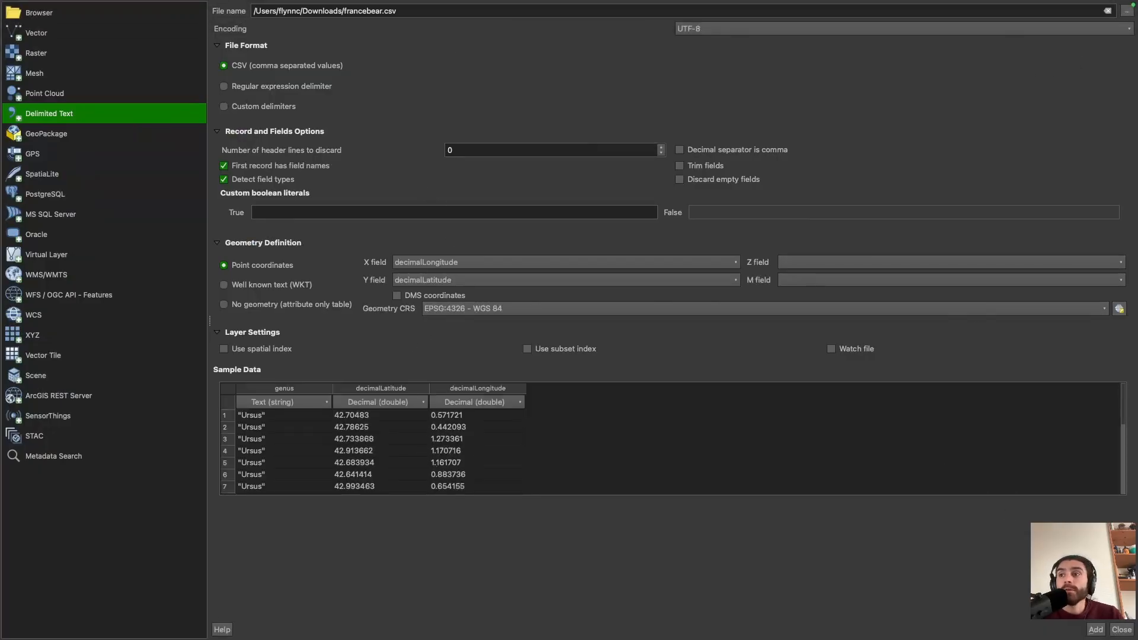
pyautogui.click(1096, 630)
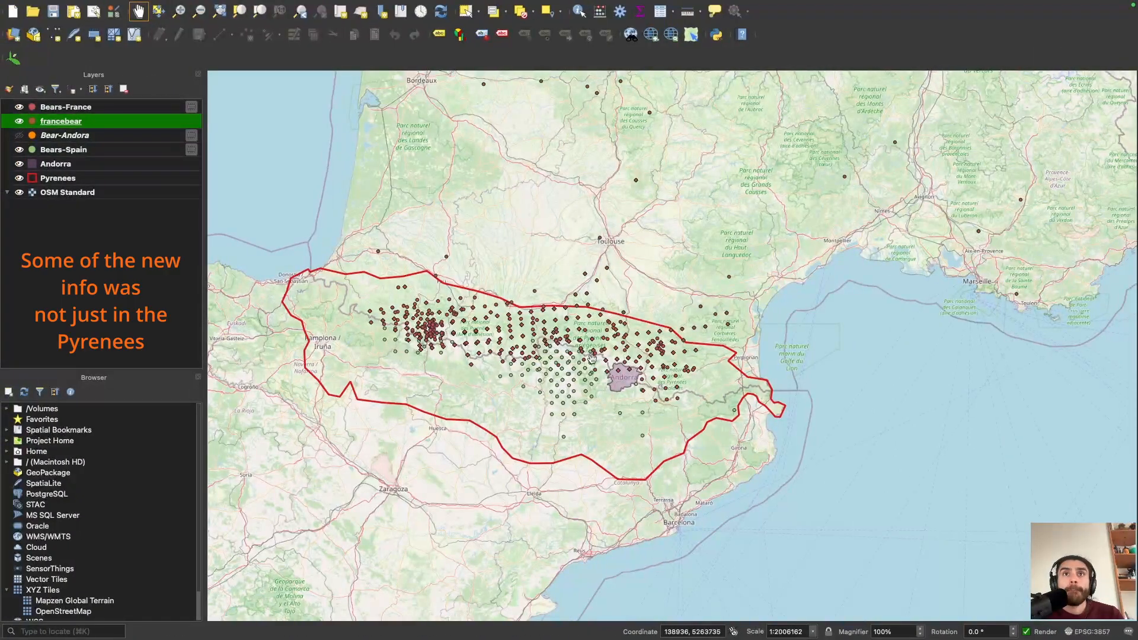
pyautogui.scroll(-2, 592, 358)
pyautogui.moveTo(620, 279); pyautogui.dragTo(559, 379)
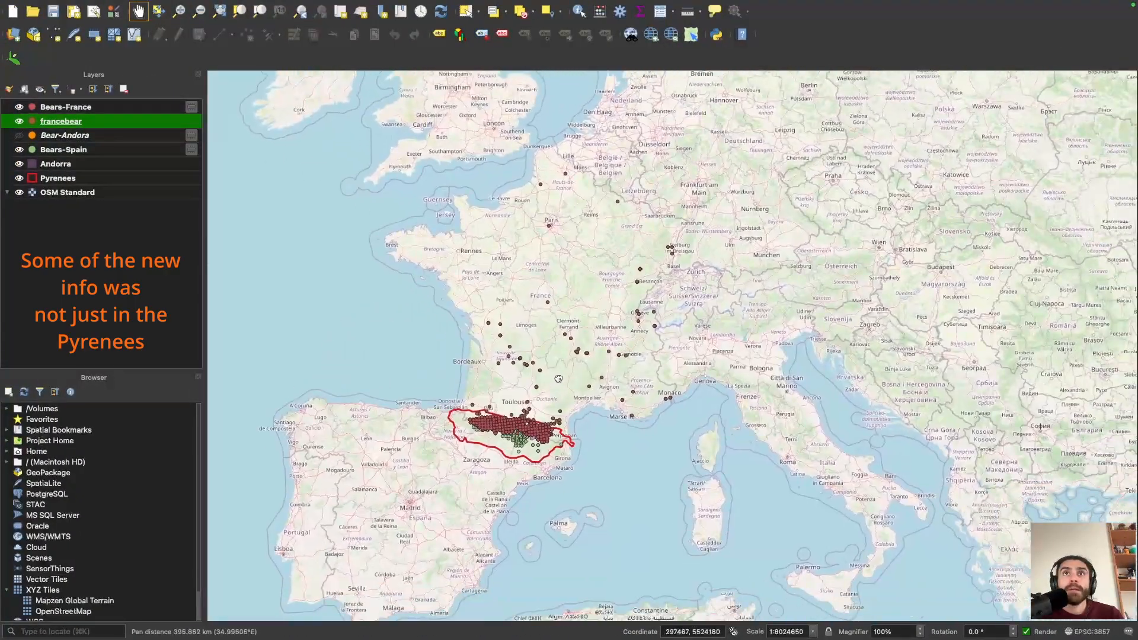
pyautogui.scroll(1, 522, 409)
pyautogui.moveTo(515, 415); pyautogui.dragTo(511, 362)
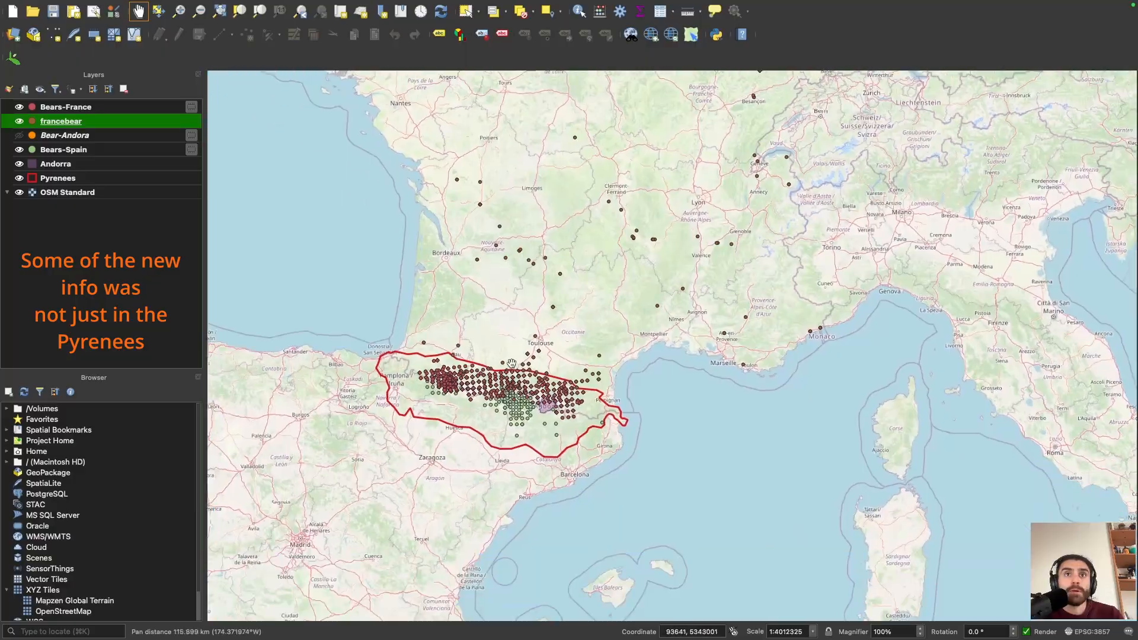
pyautogui.scroll(1, 511, 363)
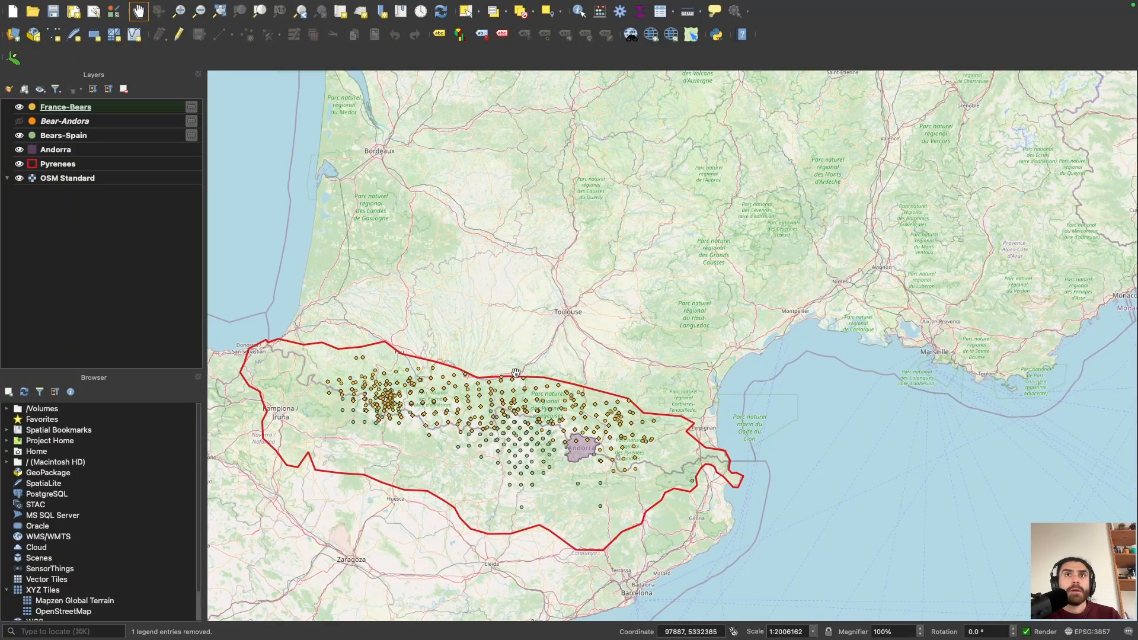
# Step: Check the France-Bears points against the Pyrenees boundary and hide the Andorra layer while keeping the Pyrenees layer shown
pyautogui.scroll(-2, 516, 374)
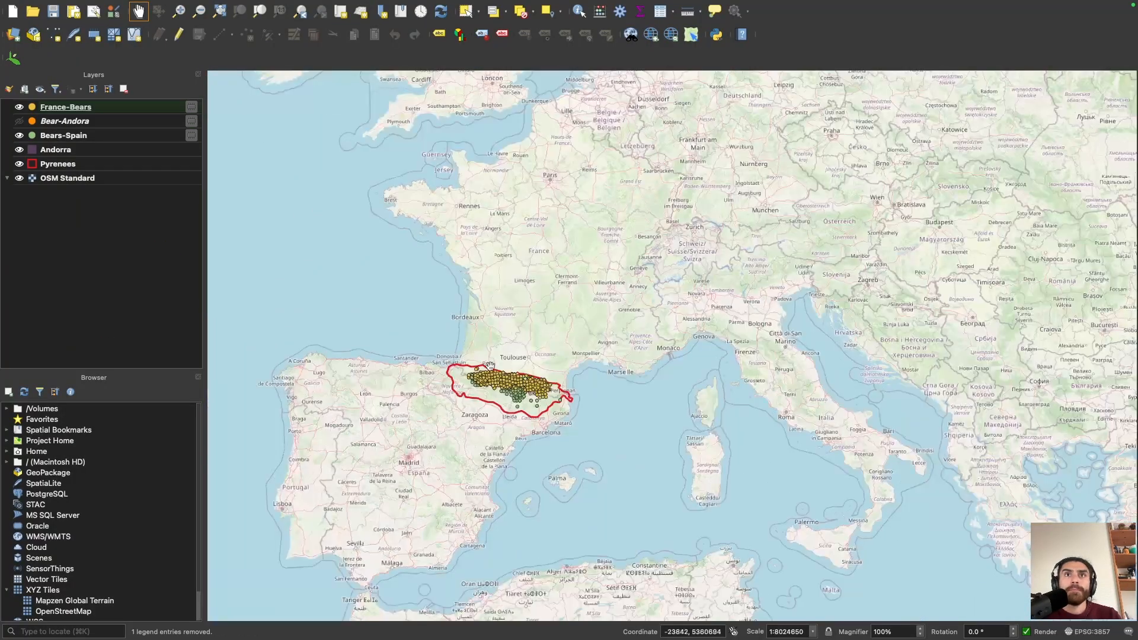
pyautogui.scroll(2, 491, 343)
pyautogui.moveTo(643, 491); pyautogui.dragTo(567, 339)
pyautogui.scroll(1, 568, 339)
pyautogui.moveTo(483, 344); pyautogui.dragTo(633, 289)
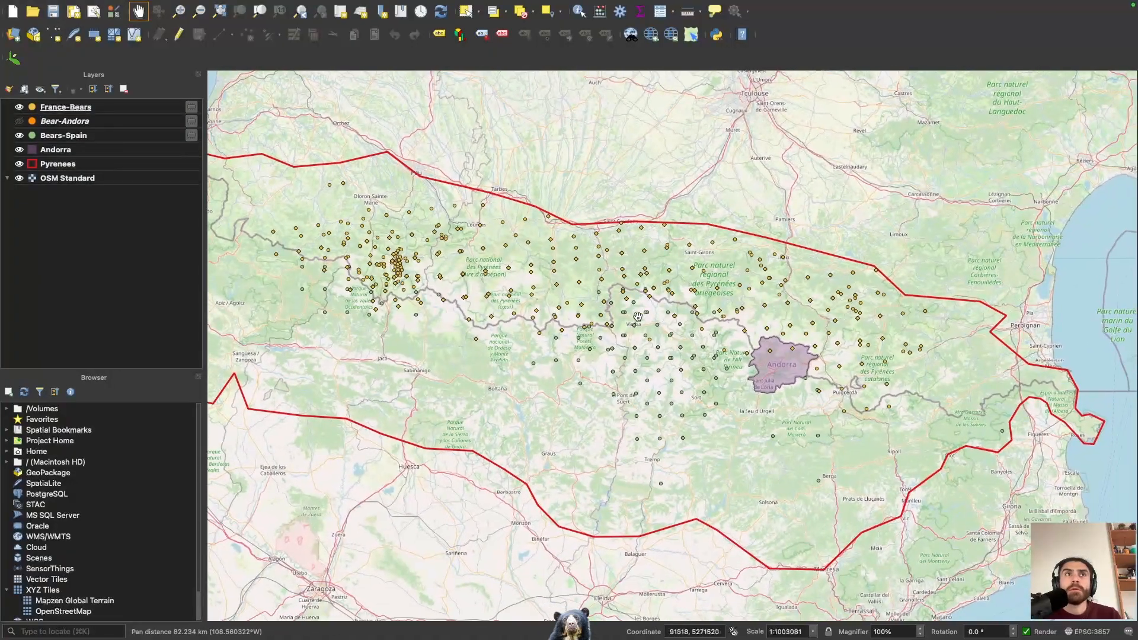
pyautogui.click(20, 150)
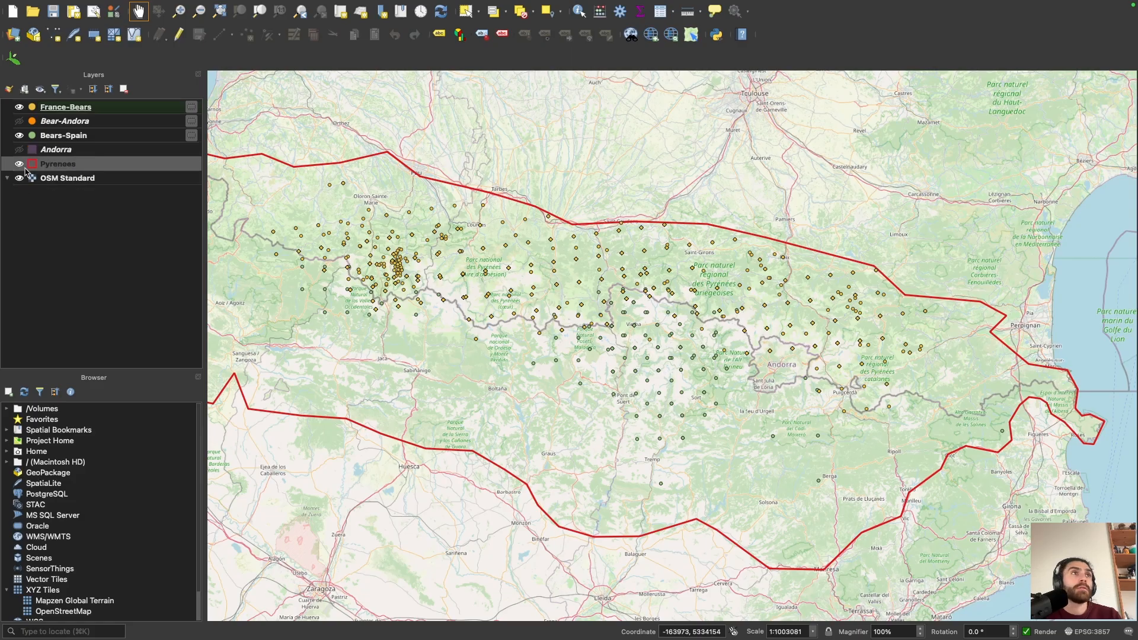
pyautogui.click(20, 165)
pyautogui.click(20, 165)
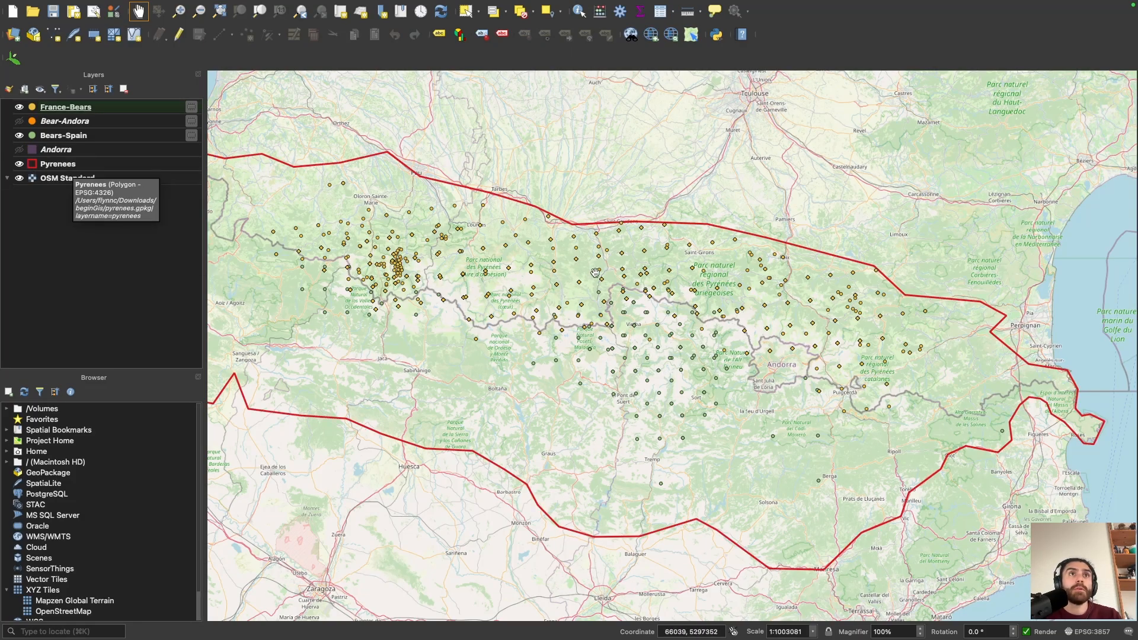
# Step: Examine how the France-Bears and Bears-Spain points are distributed within the Pyrenees boundary, along the border and around Andorra
pyautogui.scroll(-1, 538, 357)
pyautogui.moveTo(438, 342); pyautogui.dragTo(434, 340)
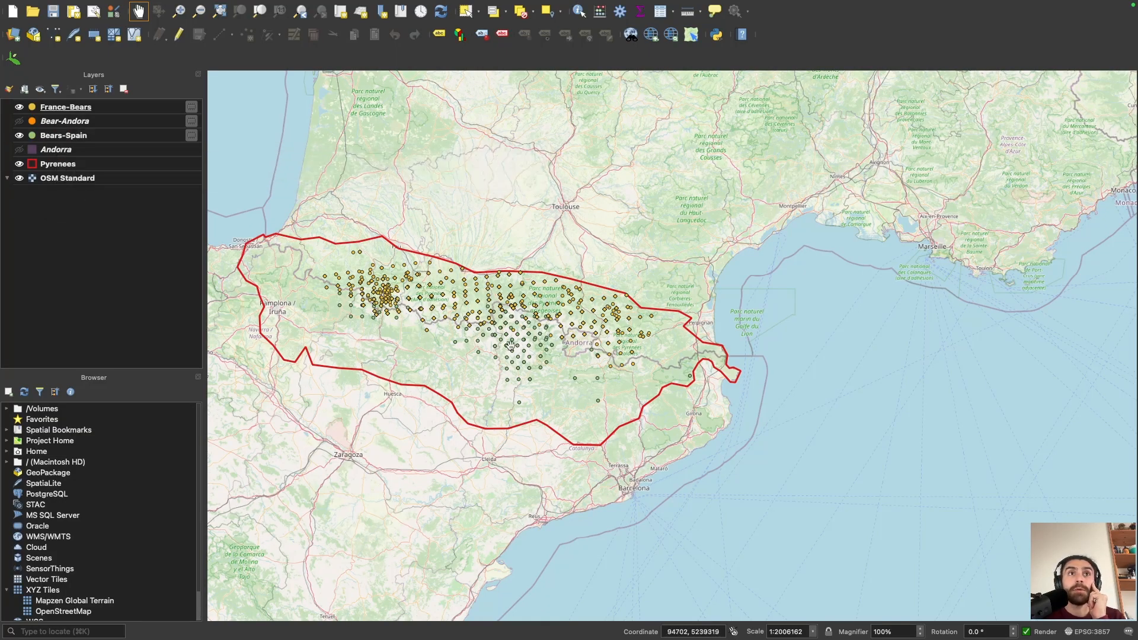
pyautogui.scroll(1, 477, 313)
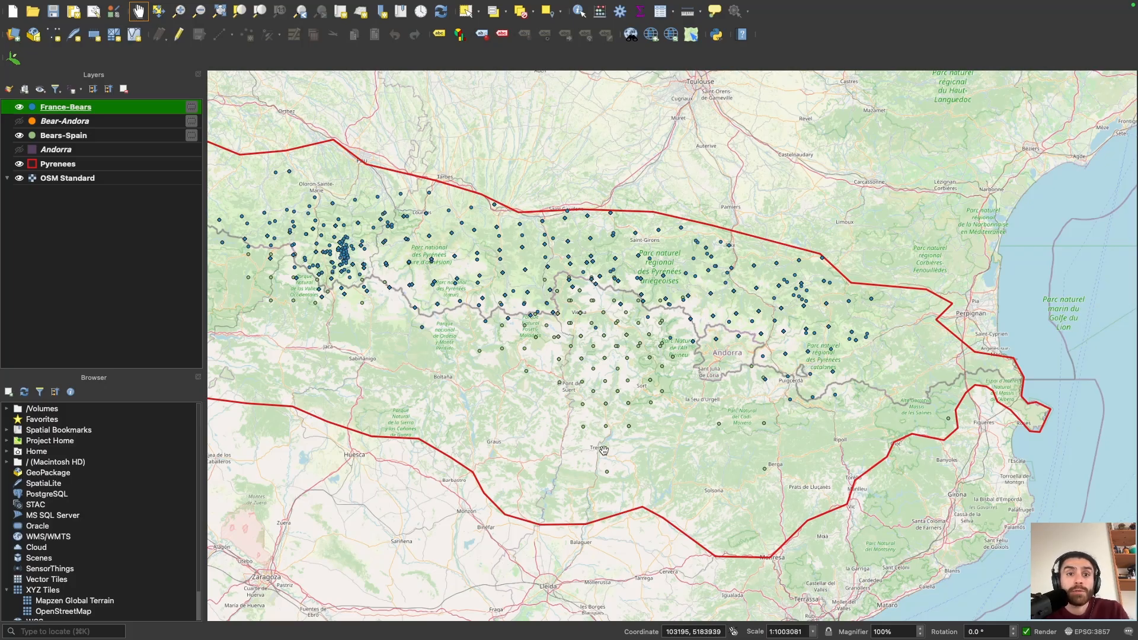
pyautogui.scroll(-2, 608, 415)
pyautogui.scroll(2, 613, 408)
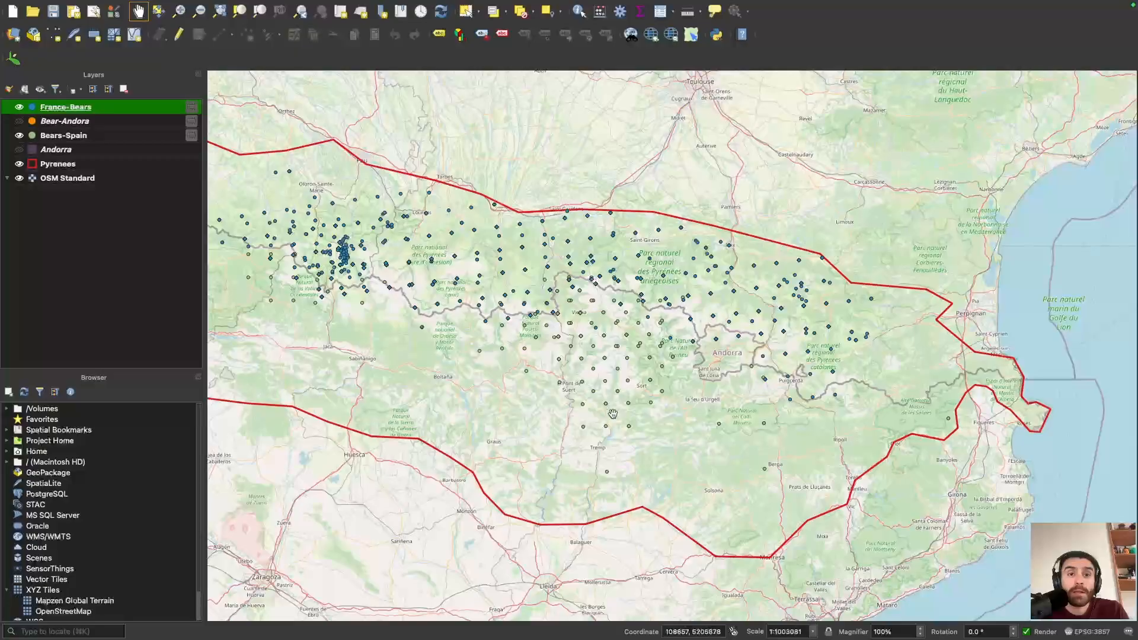
pyautogui.scroll(-1, 601, 424)
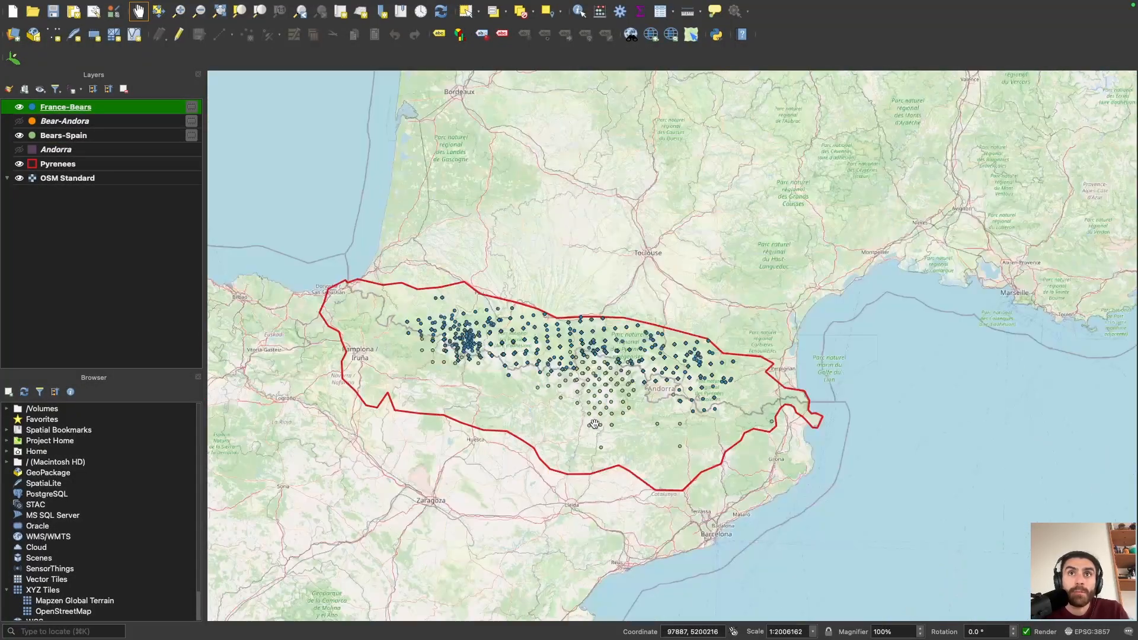
pyautogui.moveTo(596, 420); pyautogui.dragTo(566, 351)
pyautogui.scroll(1, 566, 352)
pyautogui.moveTo(566, 408); pyautogui.dragTo(614, 411)
pyautogui.scroll(-1, 616, 410)
pyautogui.scroll(1, 605, 402)
pyautogui.moveTo(639, 407); pyautogui.dragTo(550, 394)
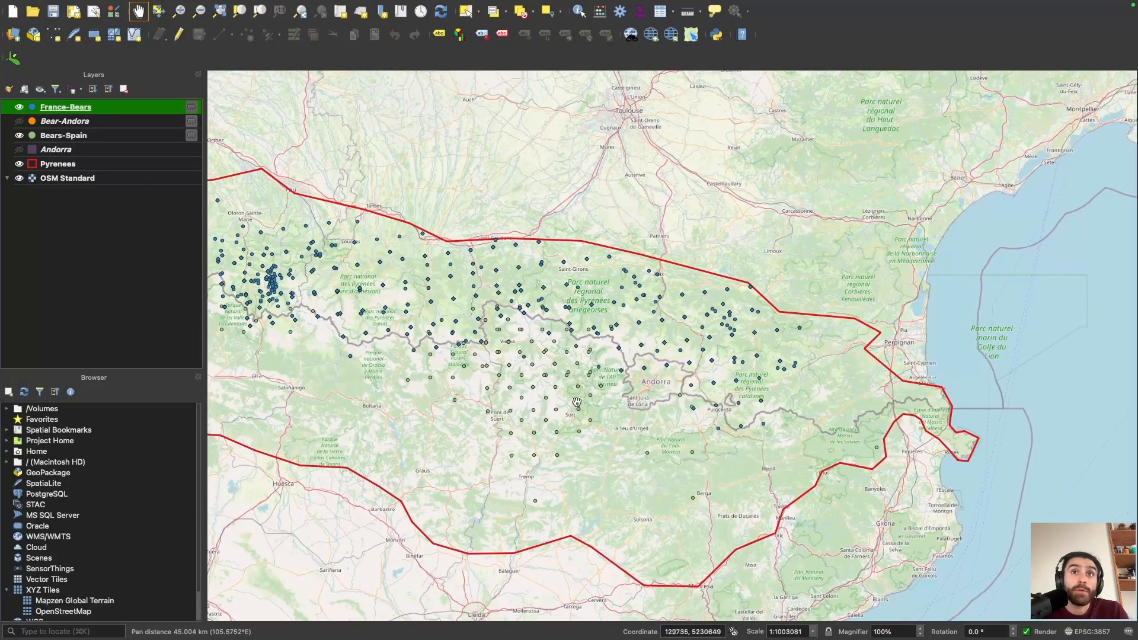
pyautogui.scroll(1, 566, 371)
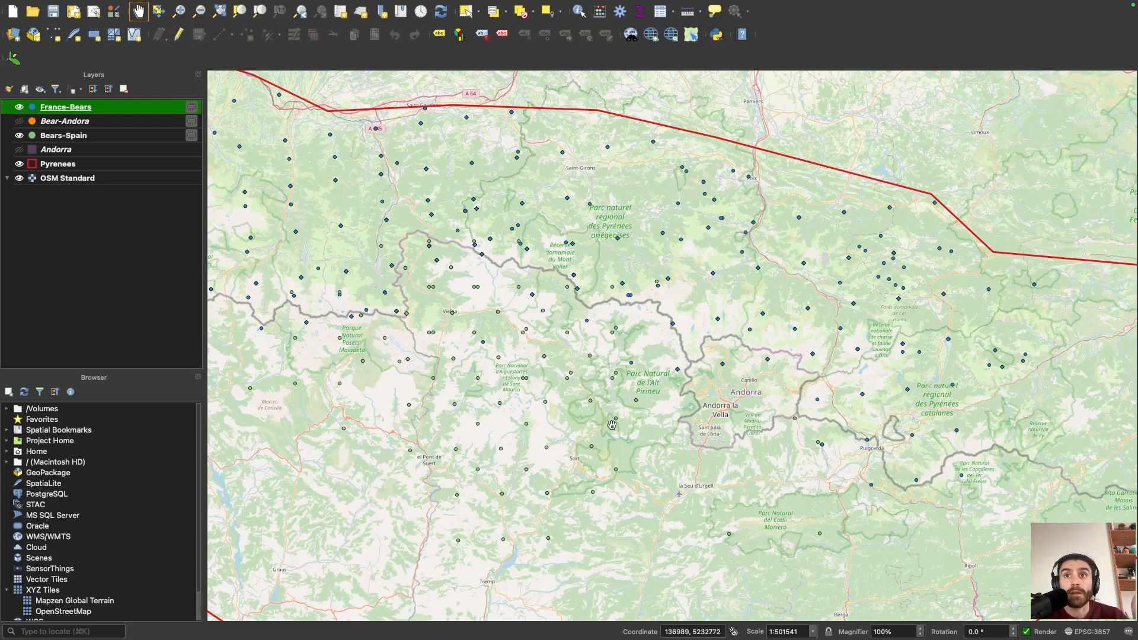
pyautogui.scroll(-1, 613, 425)
pyautogui.moveTo(583, 439); pyautogui.dragTo(681, 436)
pyautogui.scroll(-1, 681, 435)
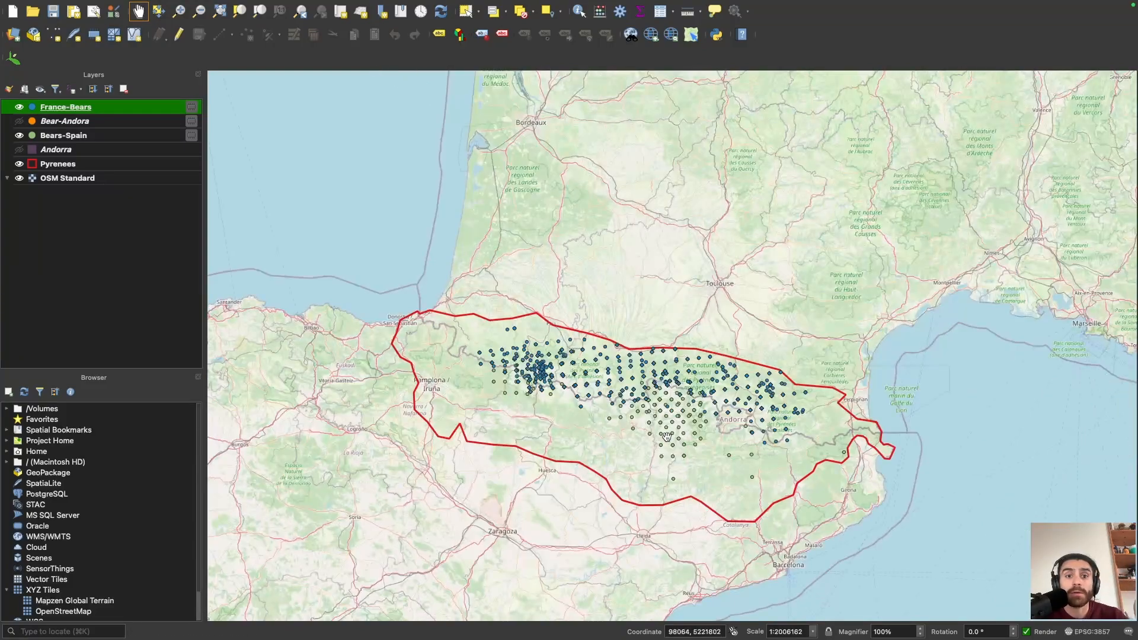
pyautogui.moveTo(667, 420); pyautogui.dragTo(600, 418)
pyautogui.scroll(1, 599, 419)
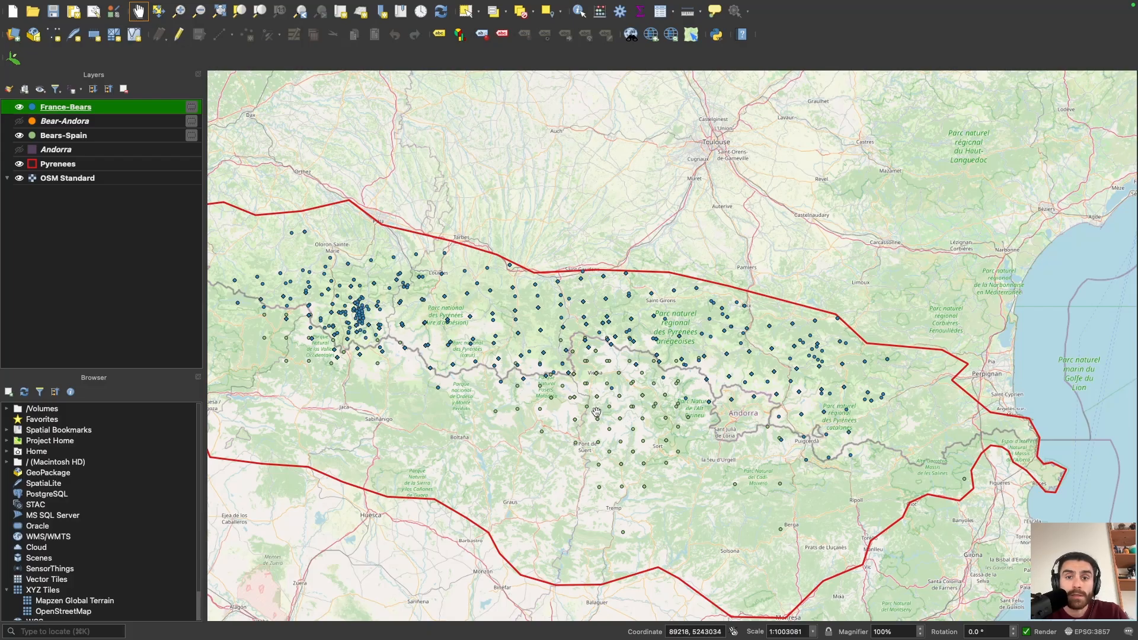
pyautogui.scroll(-1, 596, 411)
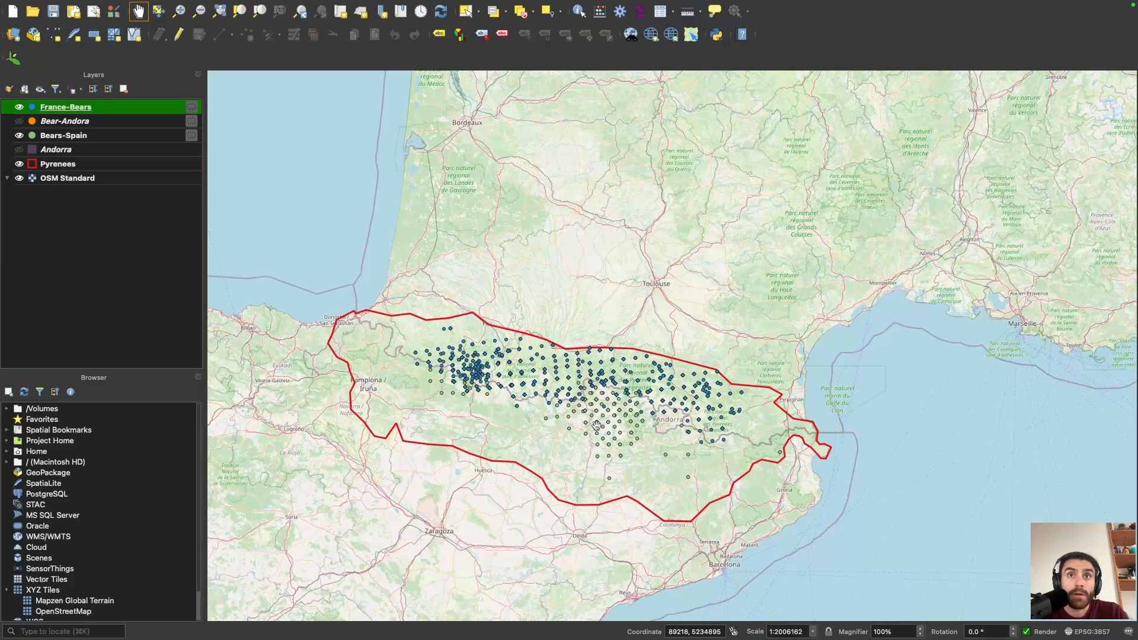
pyautogui.scroll(1, 596, 416)
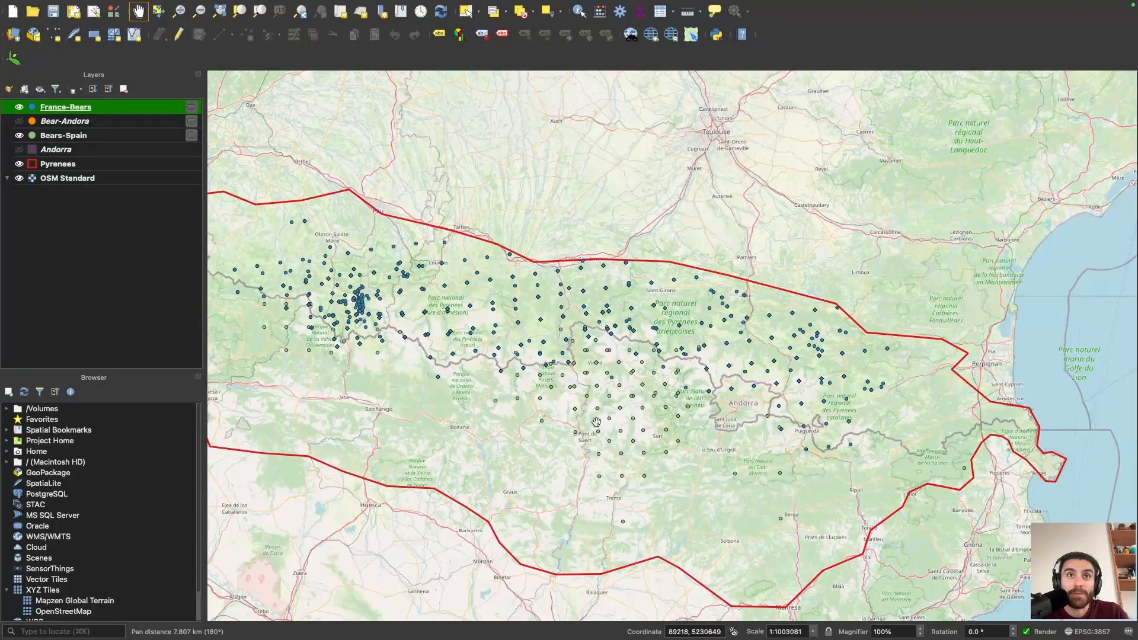
pyautogui.moveTo(596, 416); pyautogui.dragTo(618, 411)
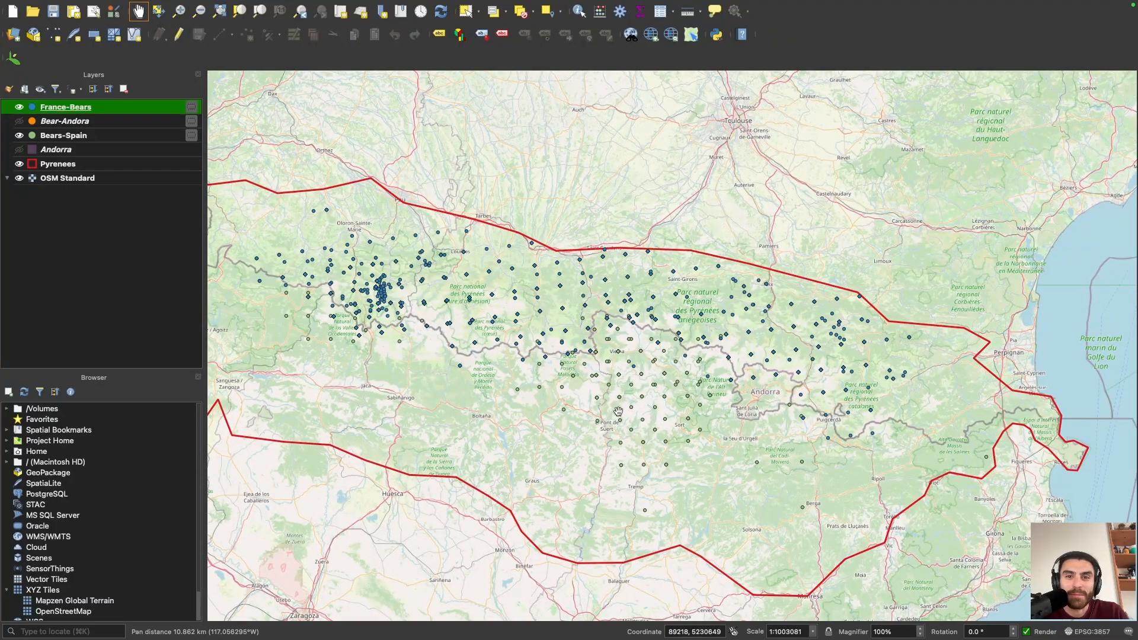